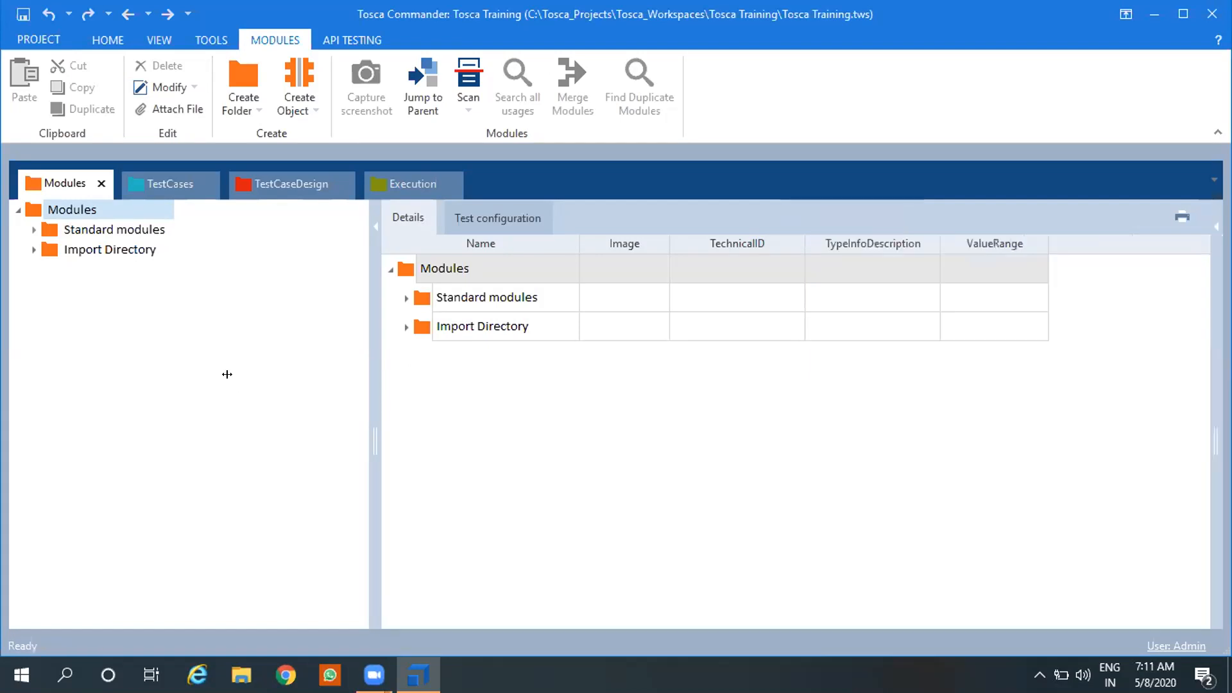
# - Resize the module tree, expand Standard modules and TBox Automation Tools, and view the modules in Basic Windows Operations
pyautogui.moveTo(369, 375); pyautogui.dragTo(227, 374)
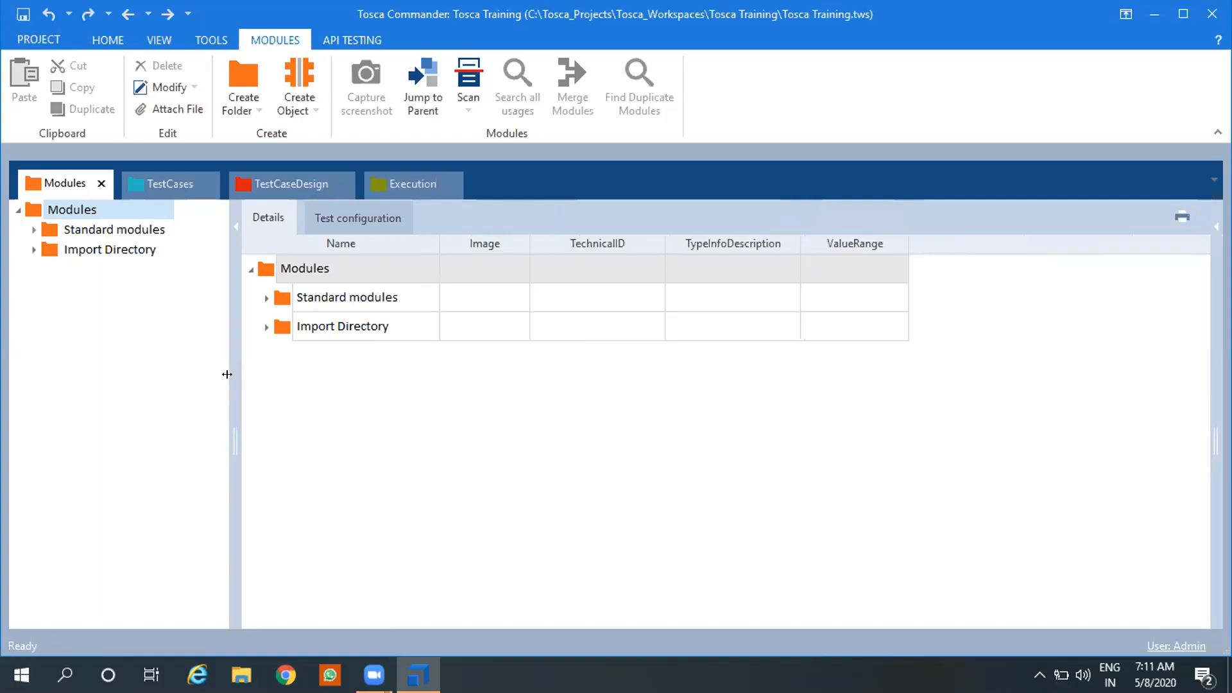
pyautogui.click(30, 228)
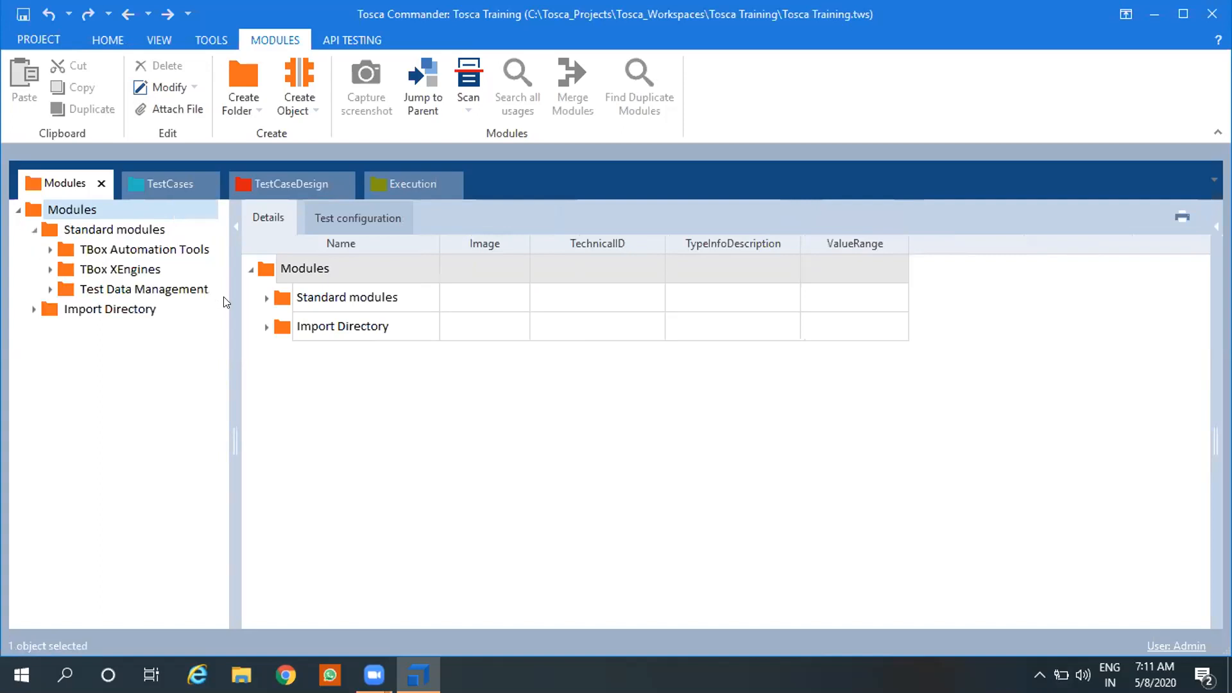
pyautogui.moveTo(227, 299); pyautogui.dragTo(349, 300)
pyautogui.click(49, 250)
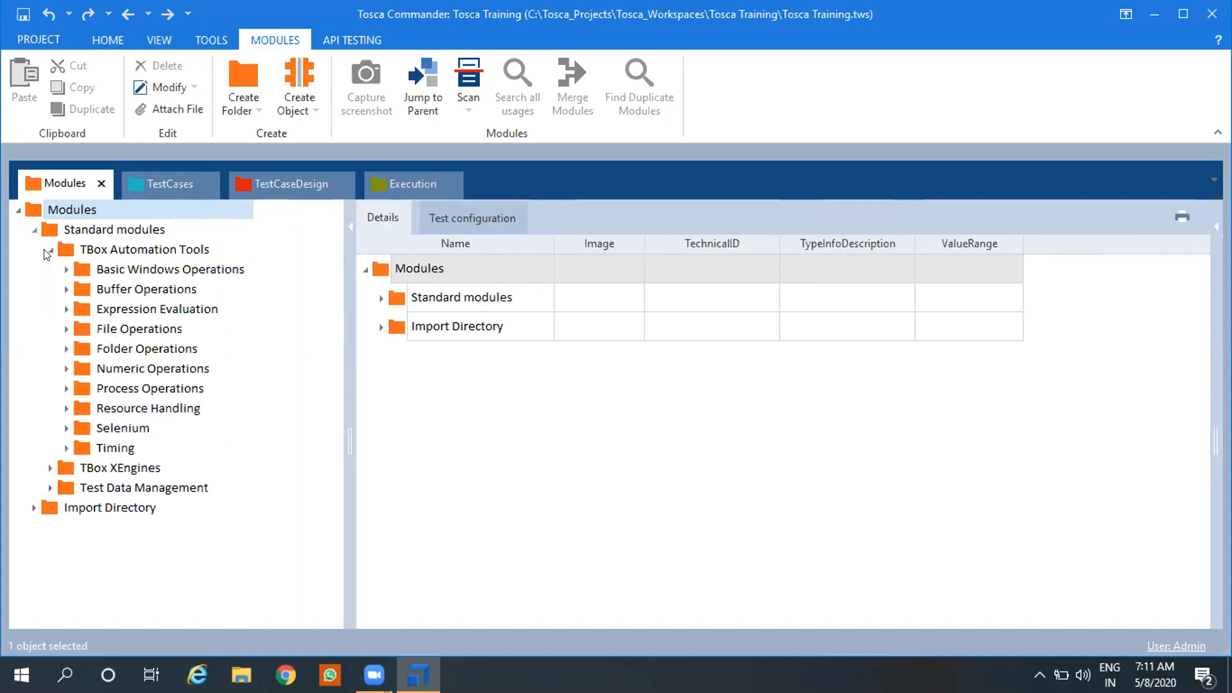
pyautogui.click(129, 269)
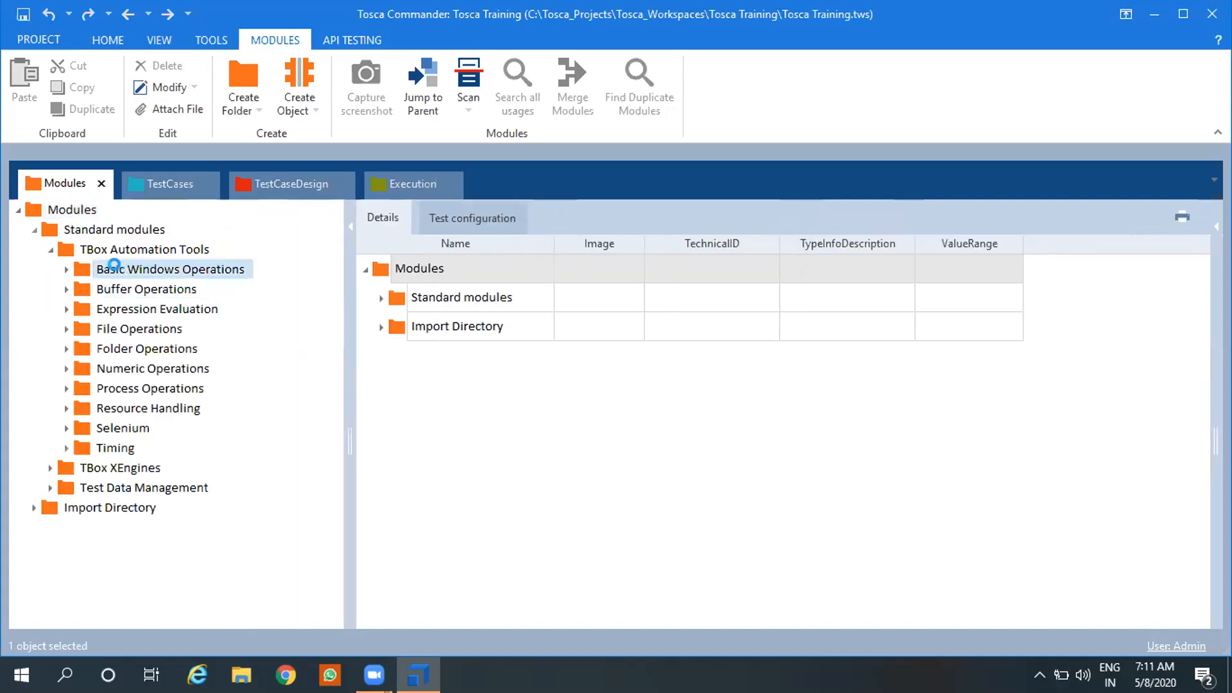
pyautogui.click(66, 270)
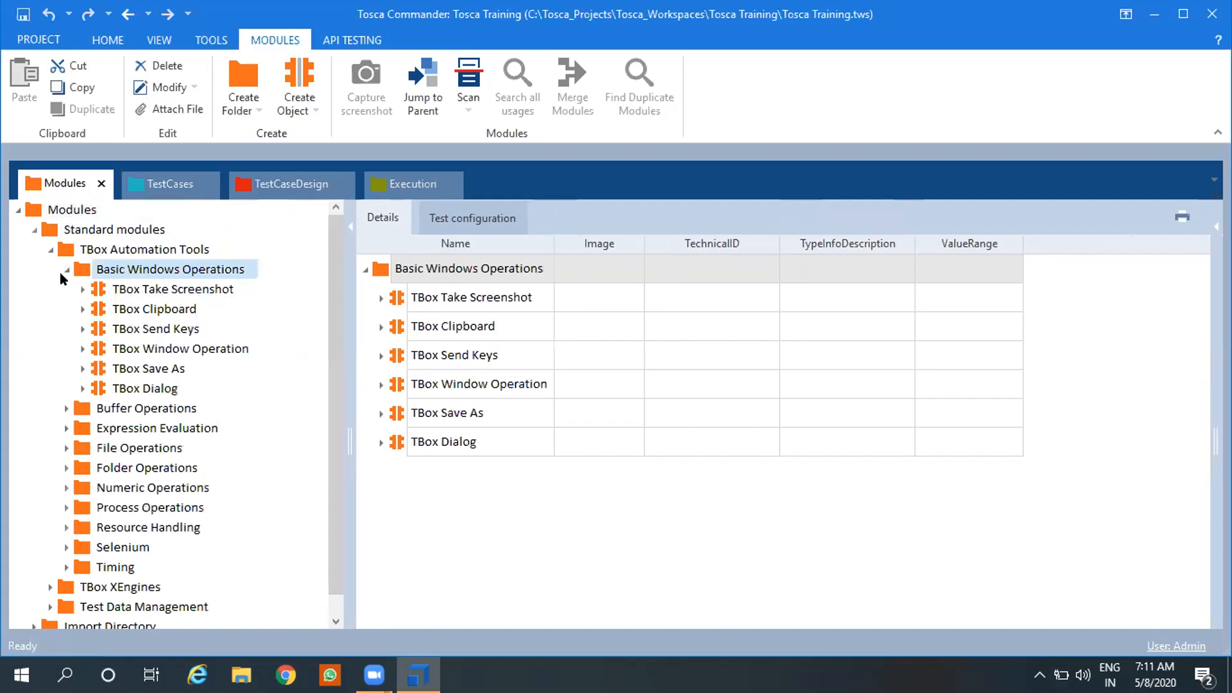
pyautogui.click(66, 270)
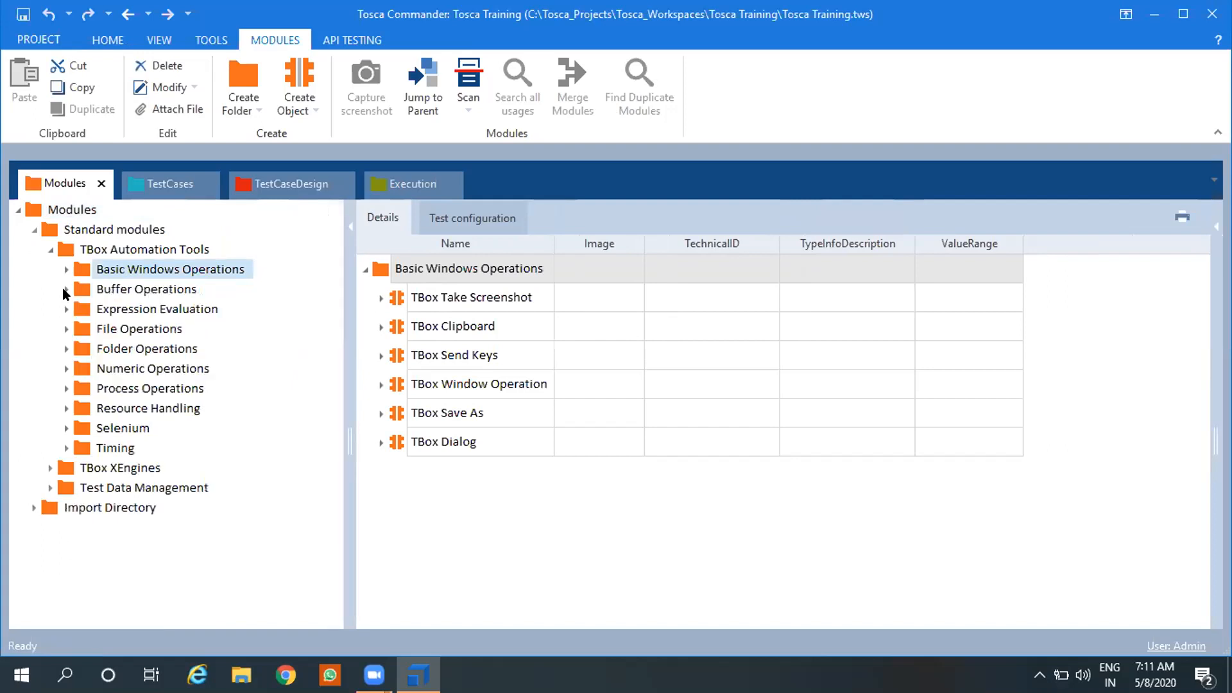
# - Examine the modules in the Buffer Operations folder, including the attributes of TBox Partial Buffer and TBox Set Buffer
pyautogui.click(64, 288)
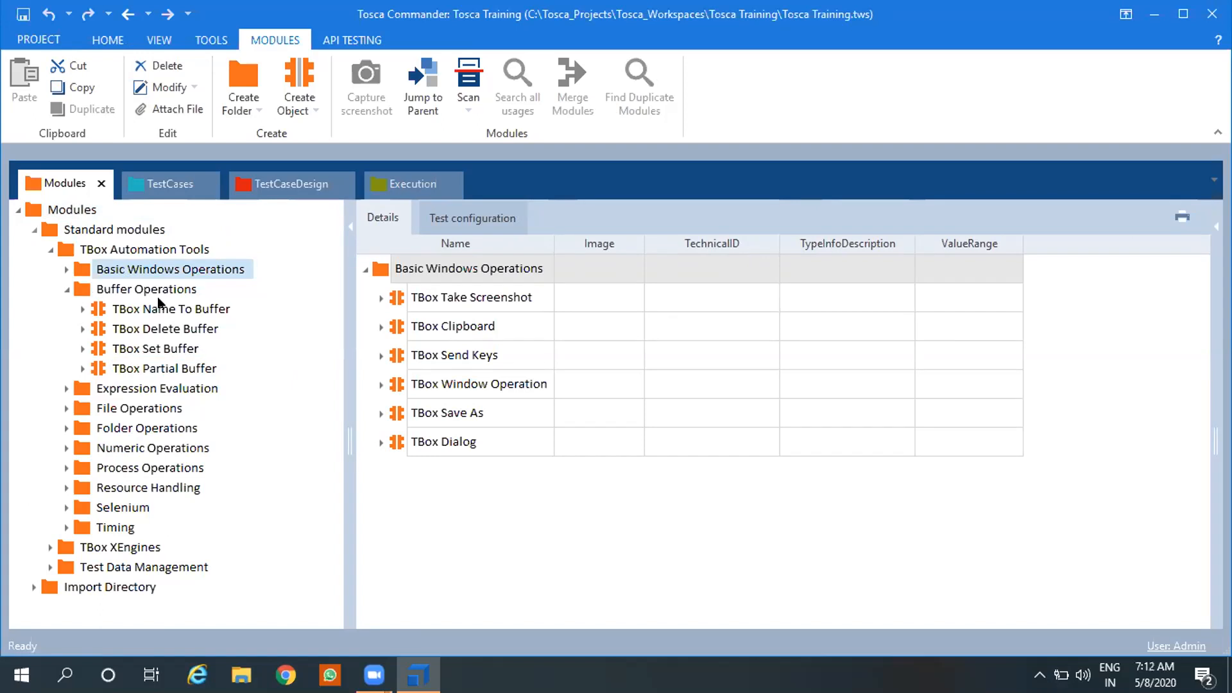
pyautogui.click(218, 325)
pyautogui.click(226, 312)
pyautogui.click(190, 371)
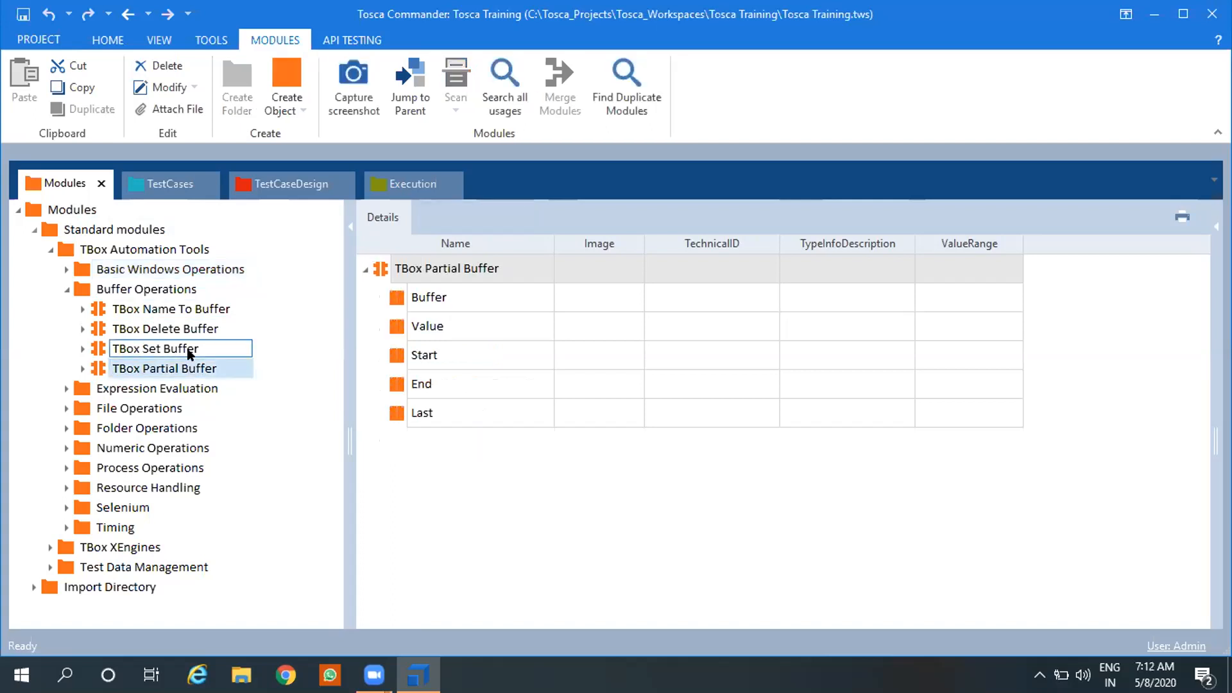
pyautogui.click(190, 352)
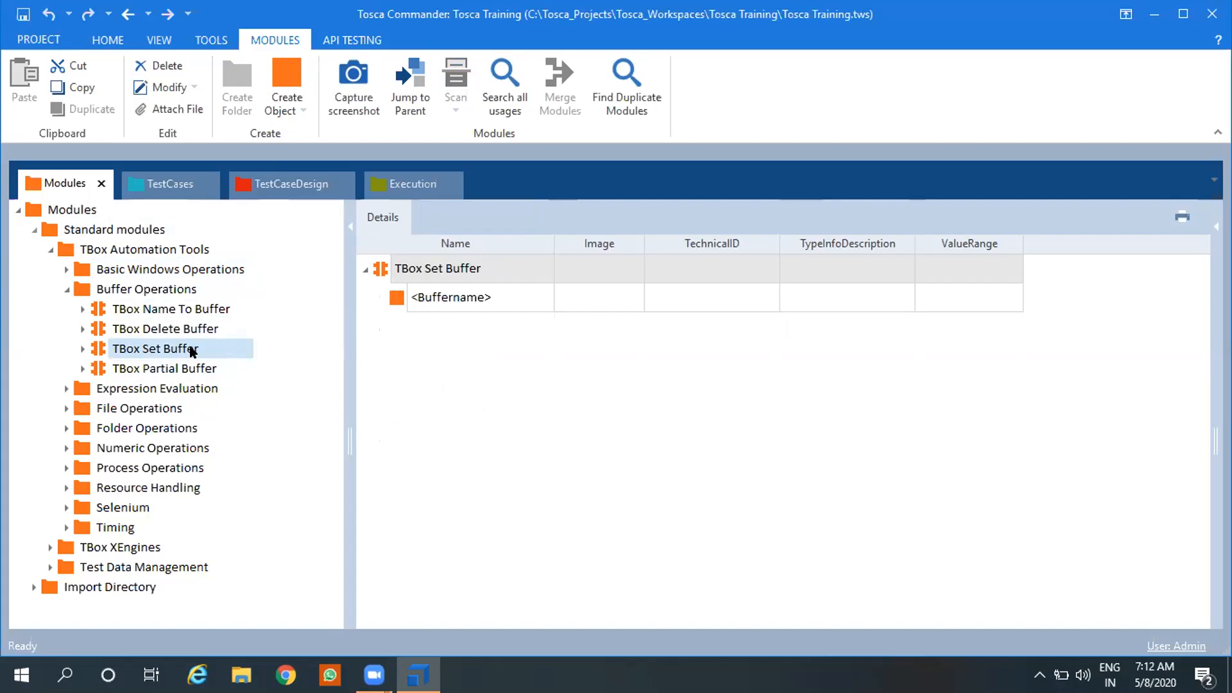
pyautogui.click(140, 312)
pyautogui.click(138, 288)
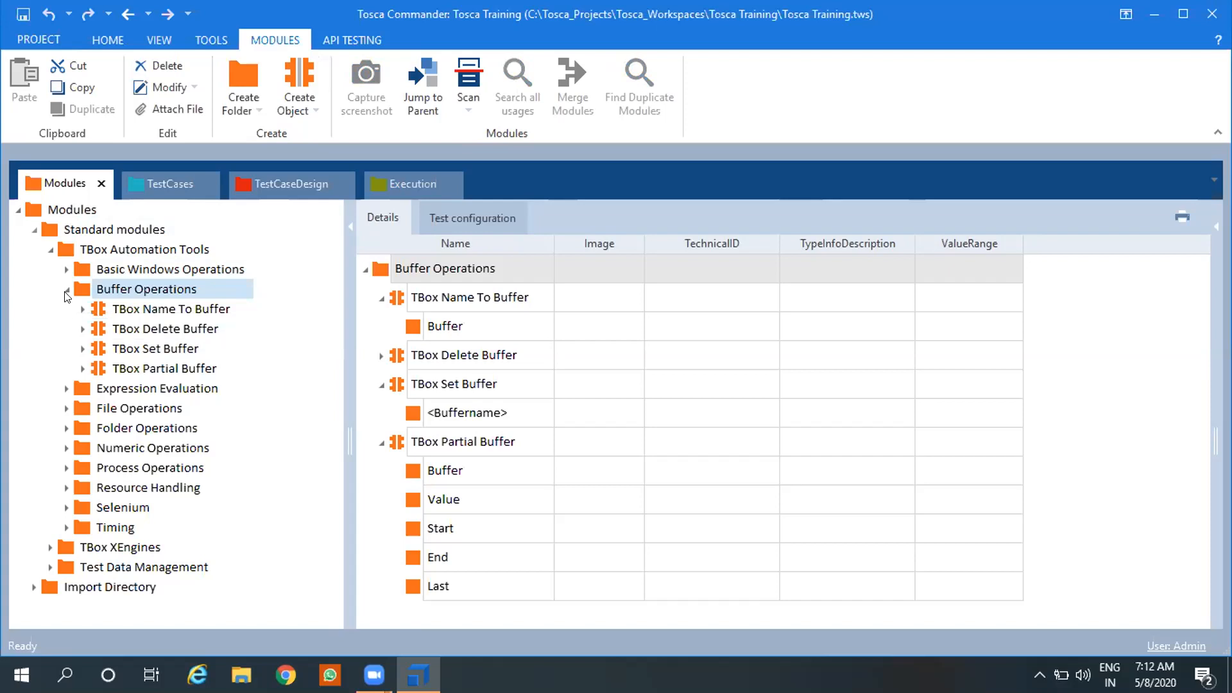
# - Collapse the Buffer Operations, TBox Automation Tools and Standard modules folders, and widen the Name column in the Modules details
pyautogui.click(66, 292)
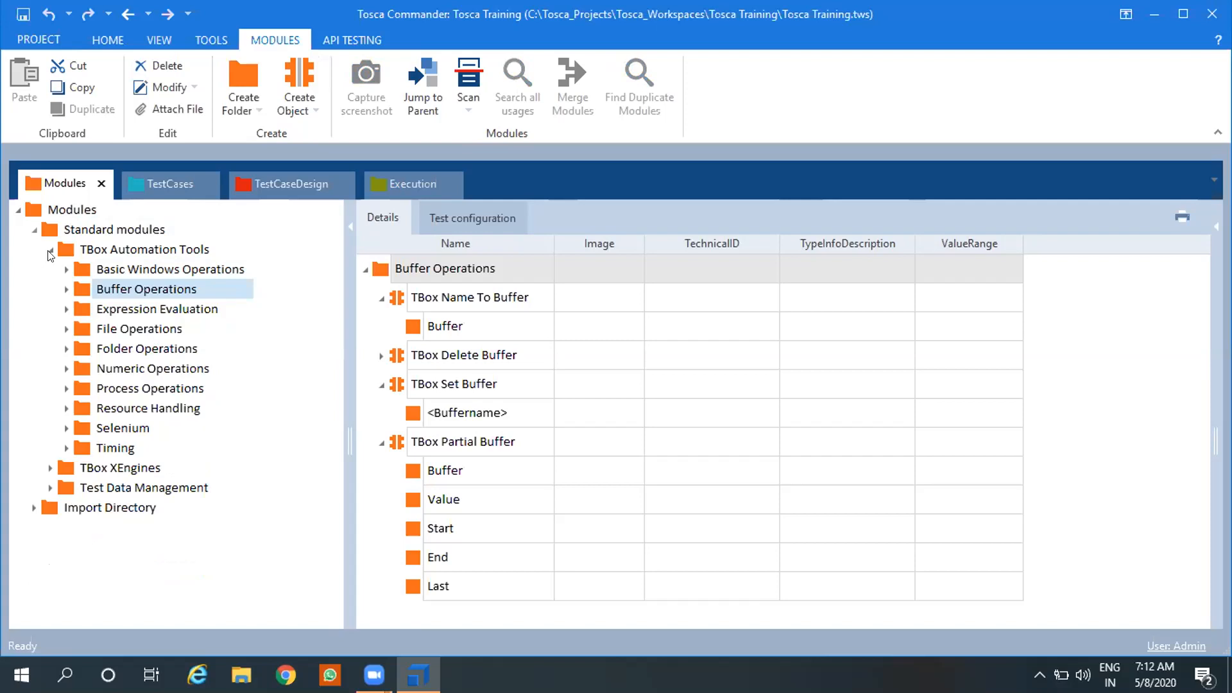
pyautogui.click(50, 252)
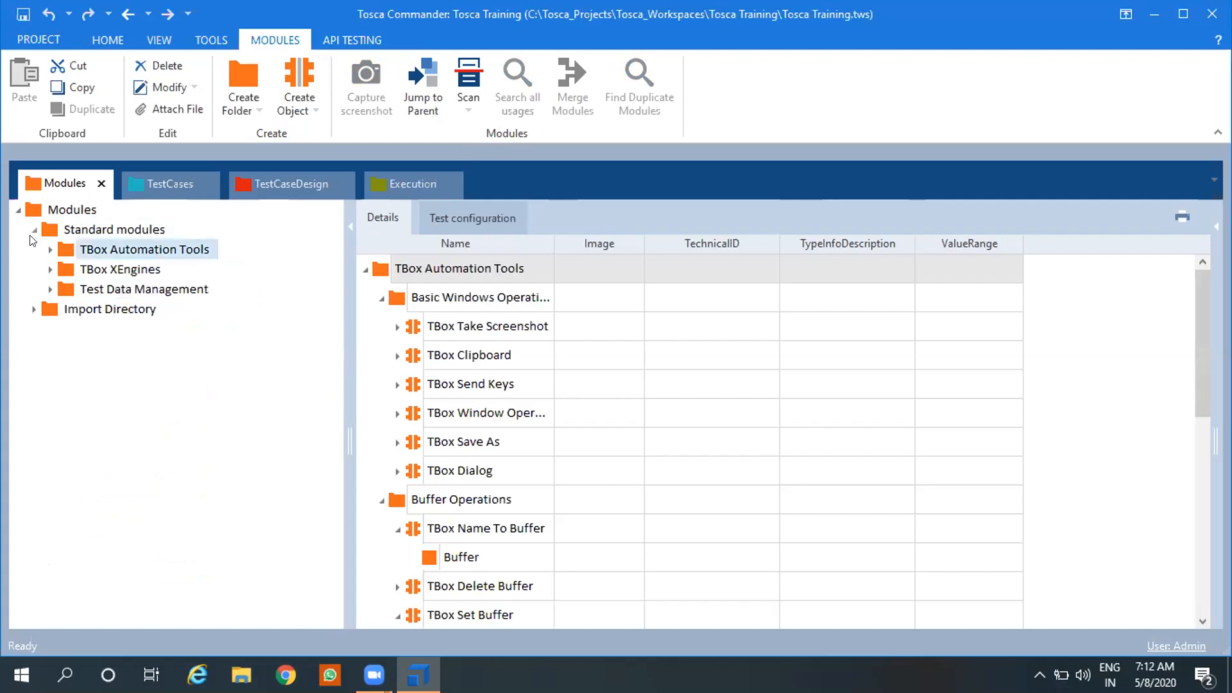
pyautogui.click(34, 232)
pyautogui.click(144, 209)
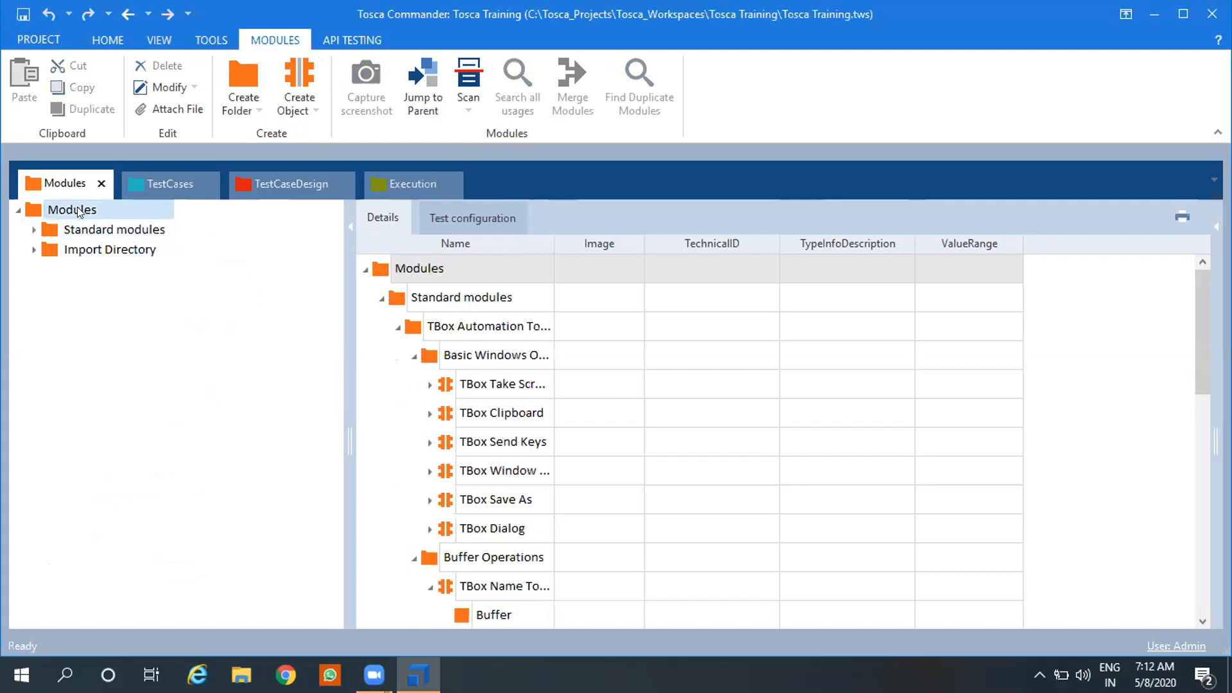
pyautogui.click(381, 299)
pyautogui.moveTo(546, 249); pyautogui.dragTo(653, 244)
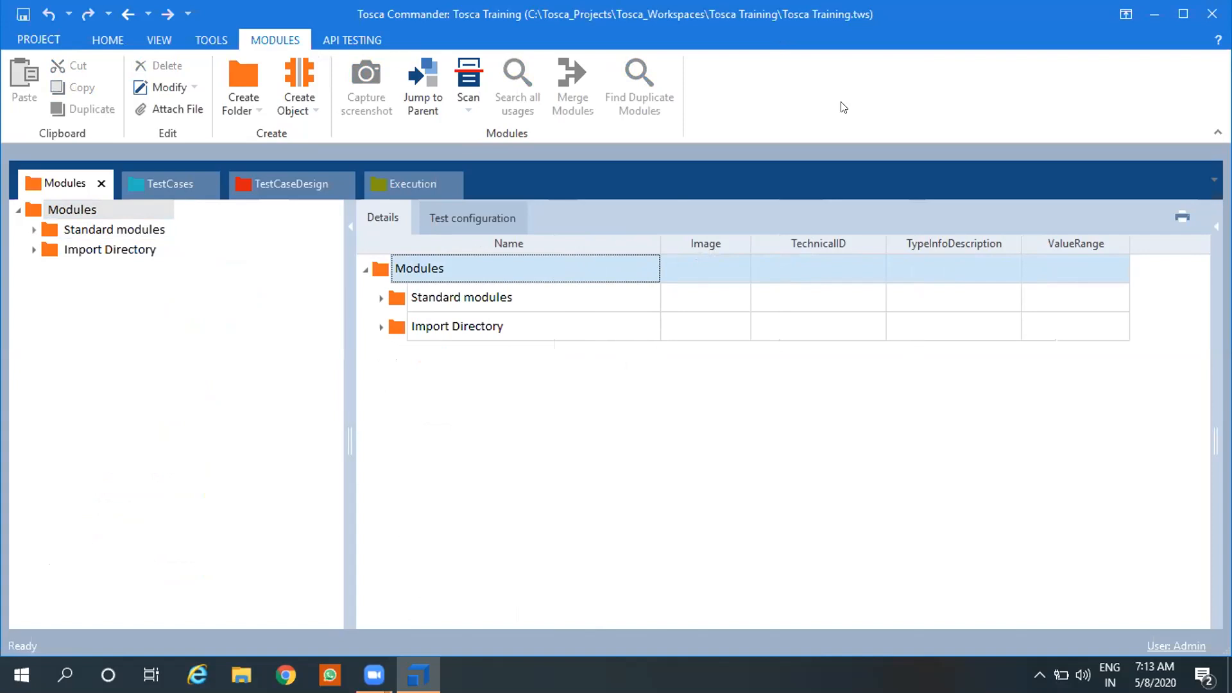
# - Switch to Tosca Commander, show the TestCases section and expand the Testcase creation folder and the practice folder
pyautogui.click(412, 628)
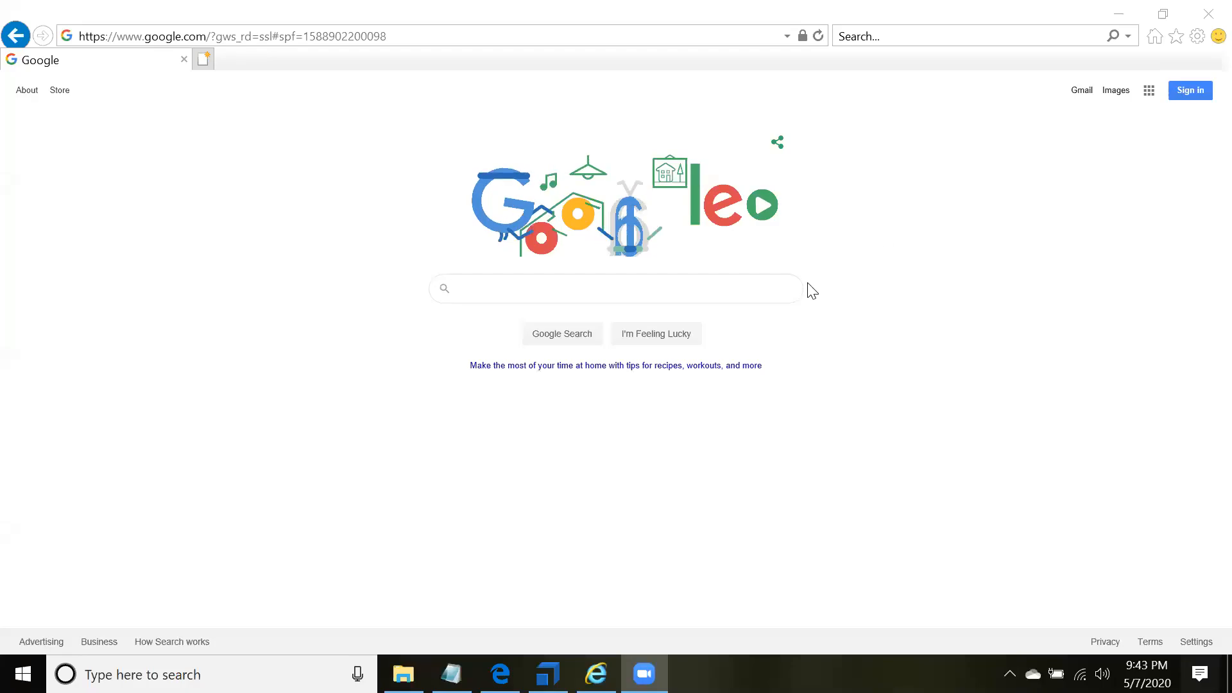
pyautogui.click(547, 673)
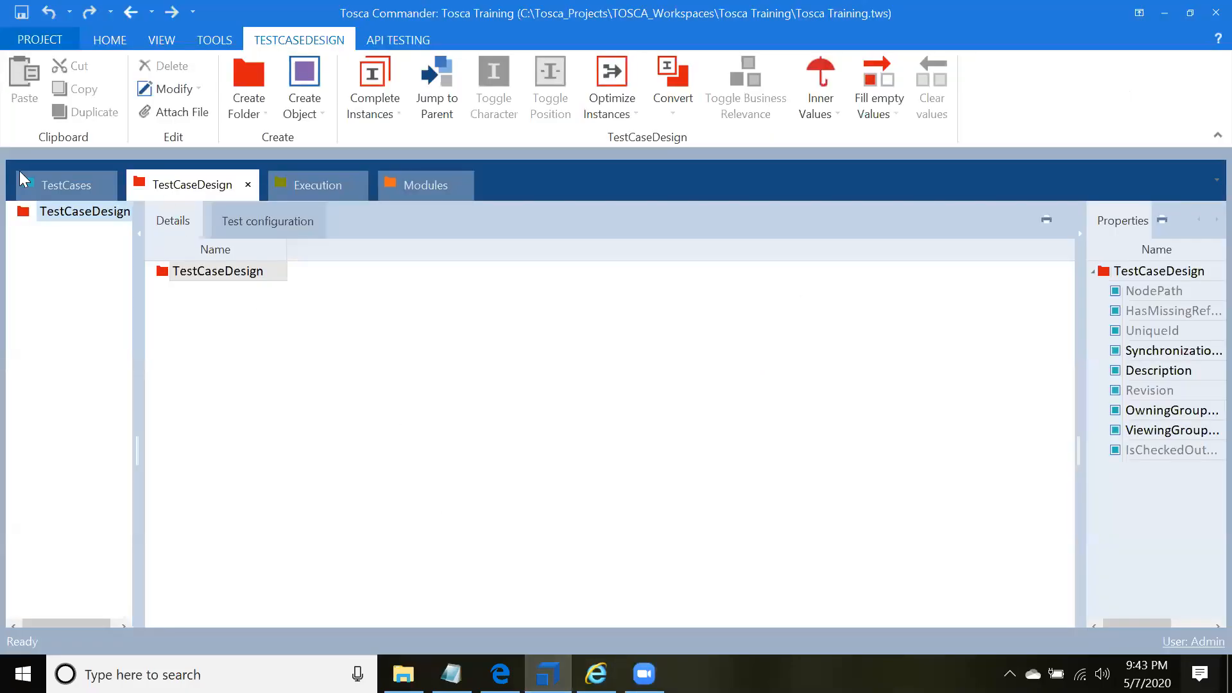
pyautogui.click(21, 174)
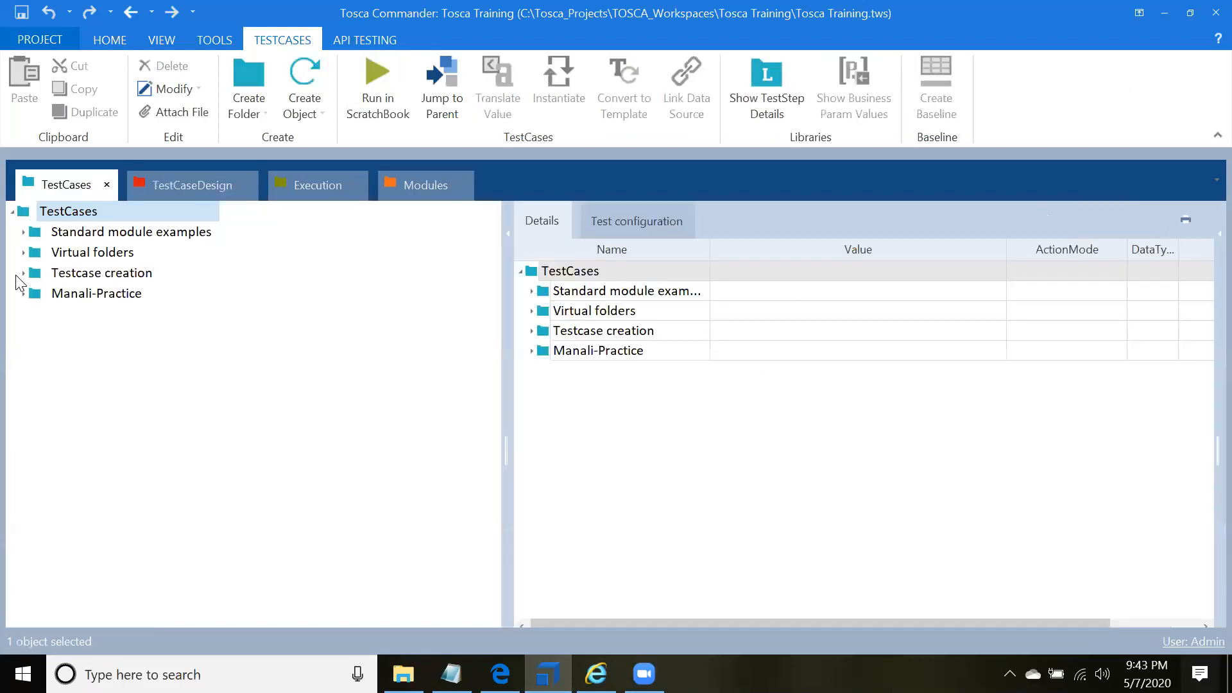
pyautogui.click(24, 273)
pyautogui.click(34, 294)
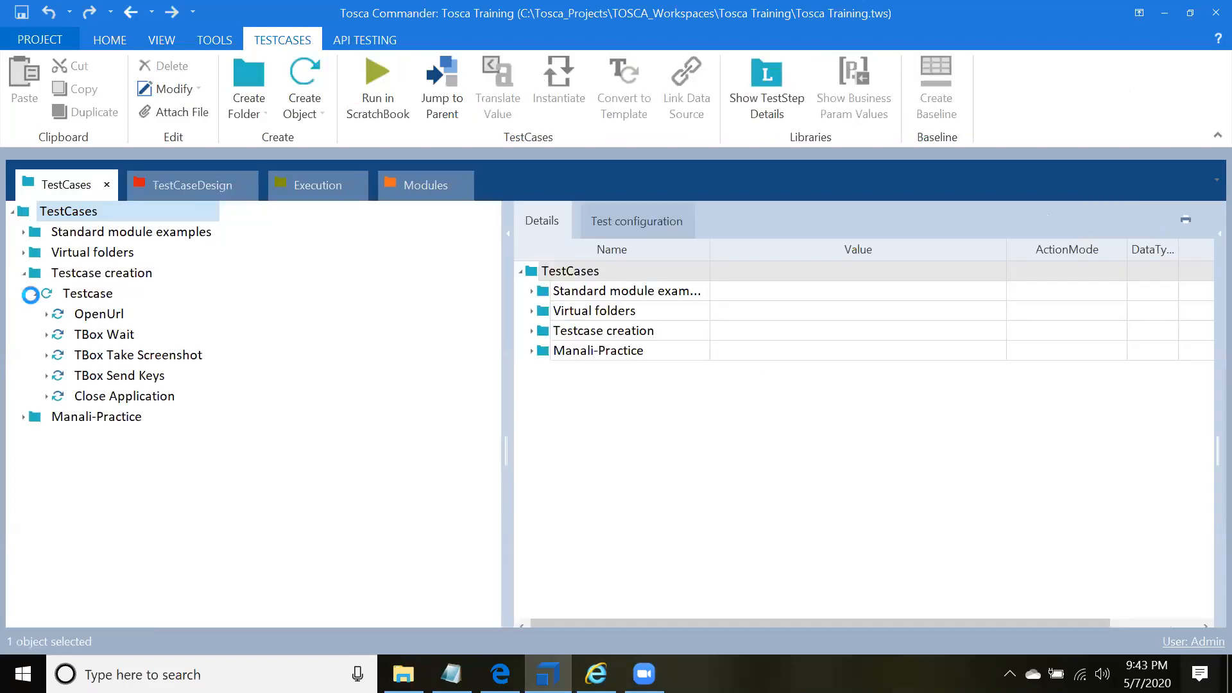
pyautogui.click(23, 415)
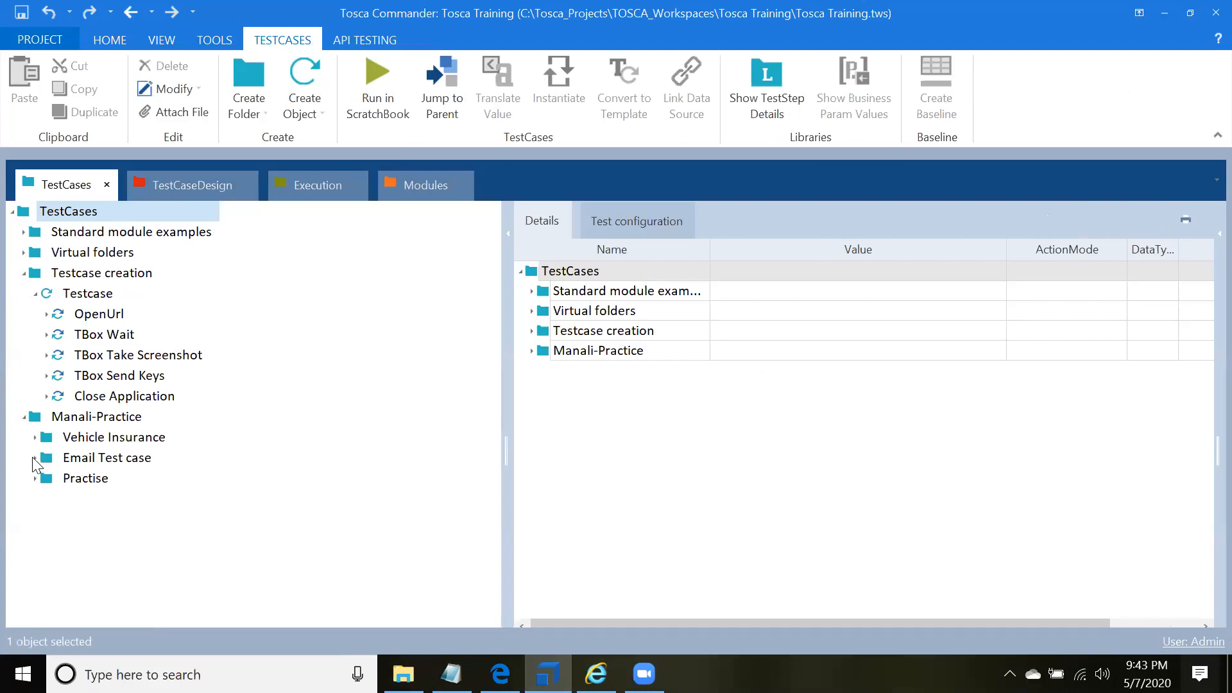
# - Expand the Gmail test case in the Email Test case folder and review its OpenUrl, TBox Wait and Click on Gmail link steps alongside the Google page
pyautogui.click(35, 457)
pyautogui.click(47, 478)
pyautogui.click(79, 480)
pyautogui.click(105, 500)
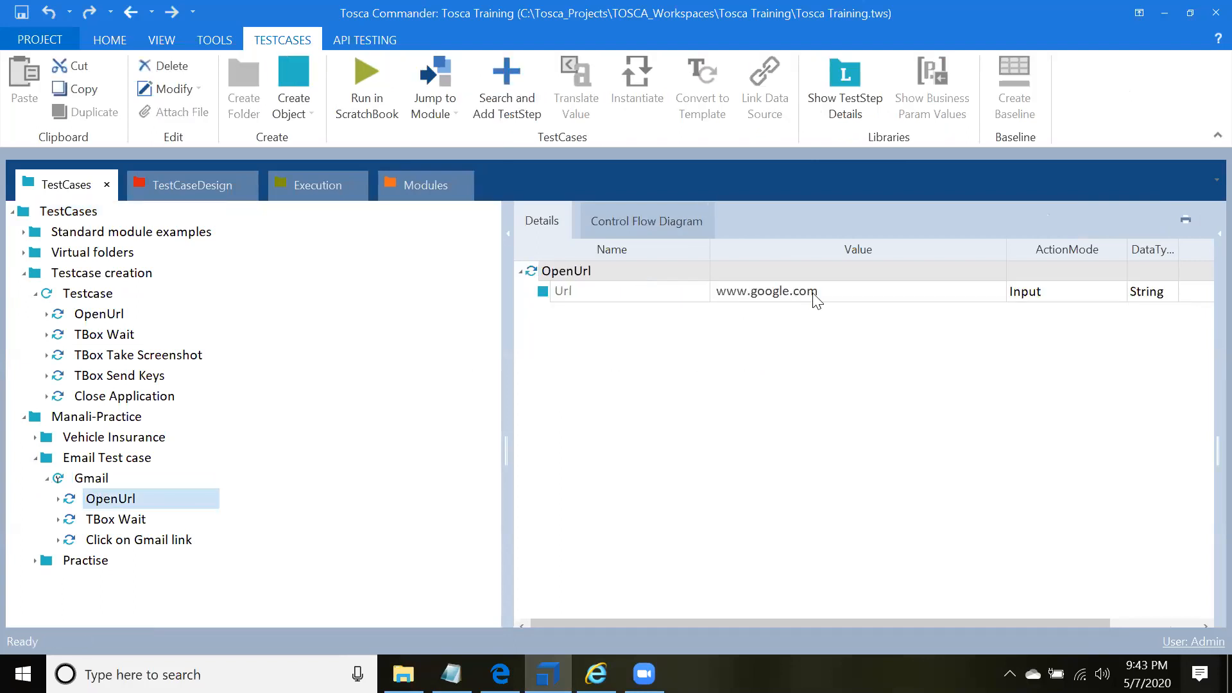
pyautogui.click(101, 523)
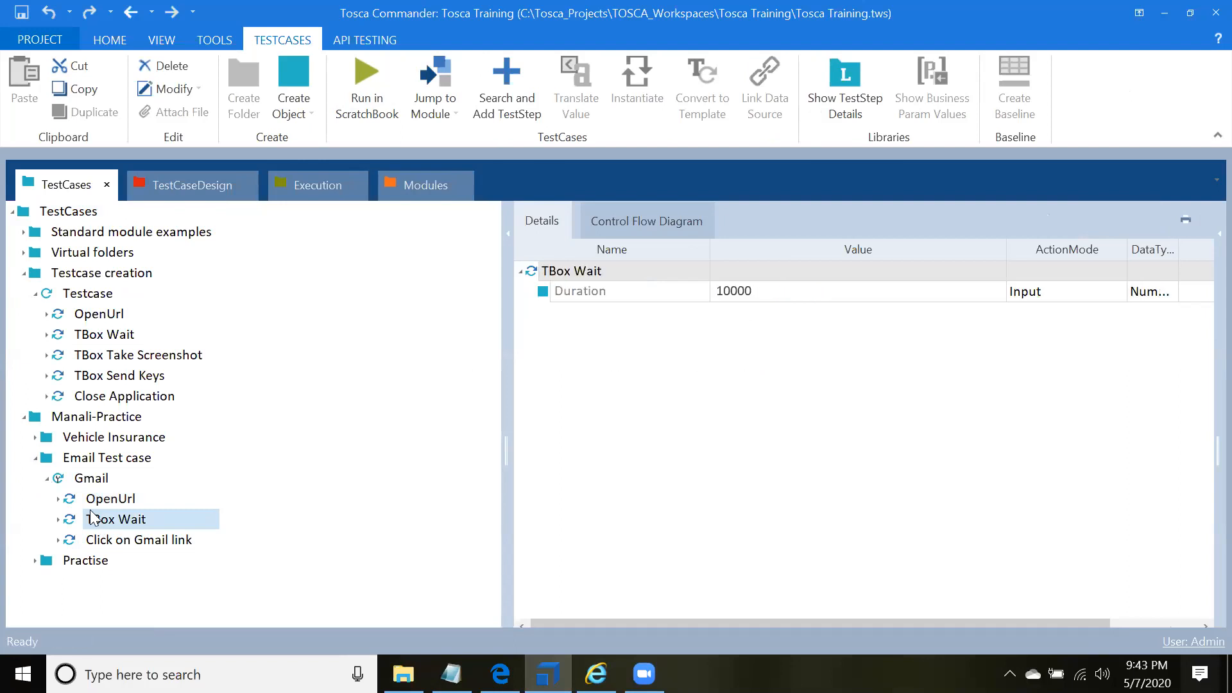
pyautogui.click(58, 539)
pyautogui.click(596, 674)
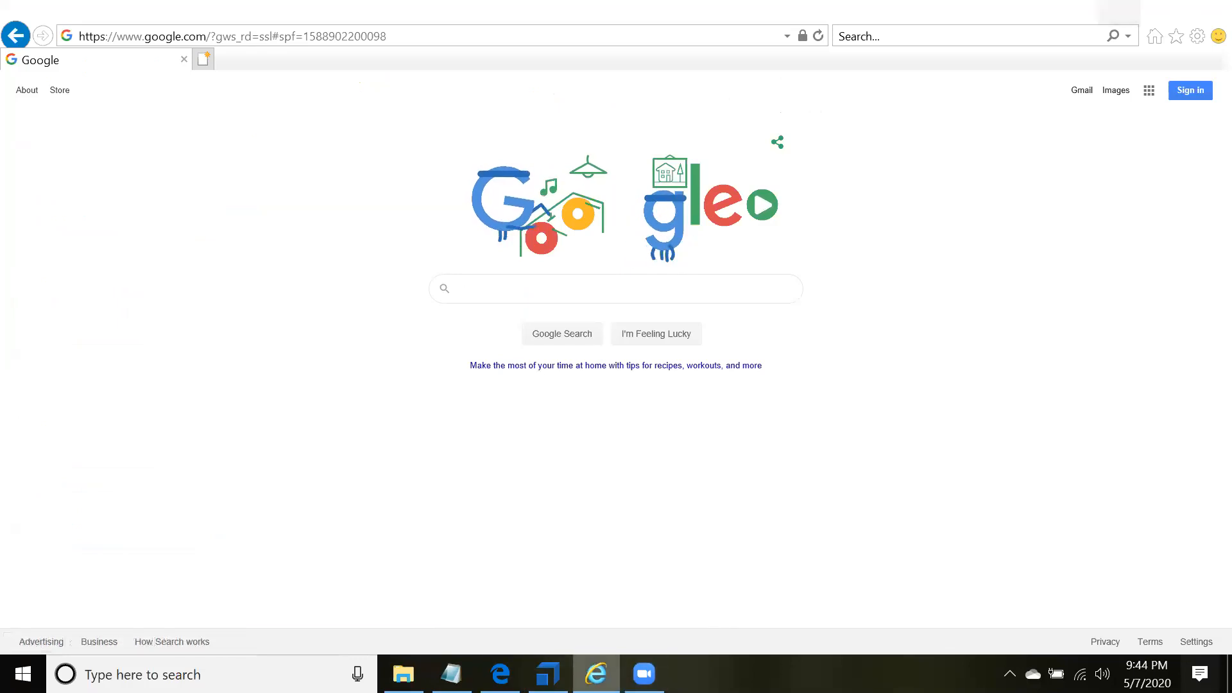
pyautogui.click(548, 674)
# - Run the Gmail test case in ScratchBook
pyautogui.click(96, 478)
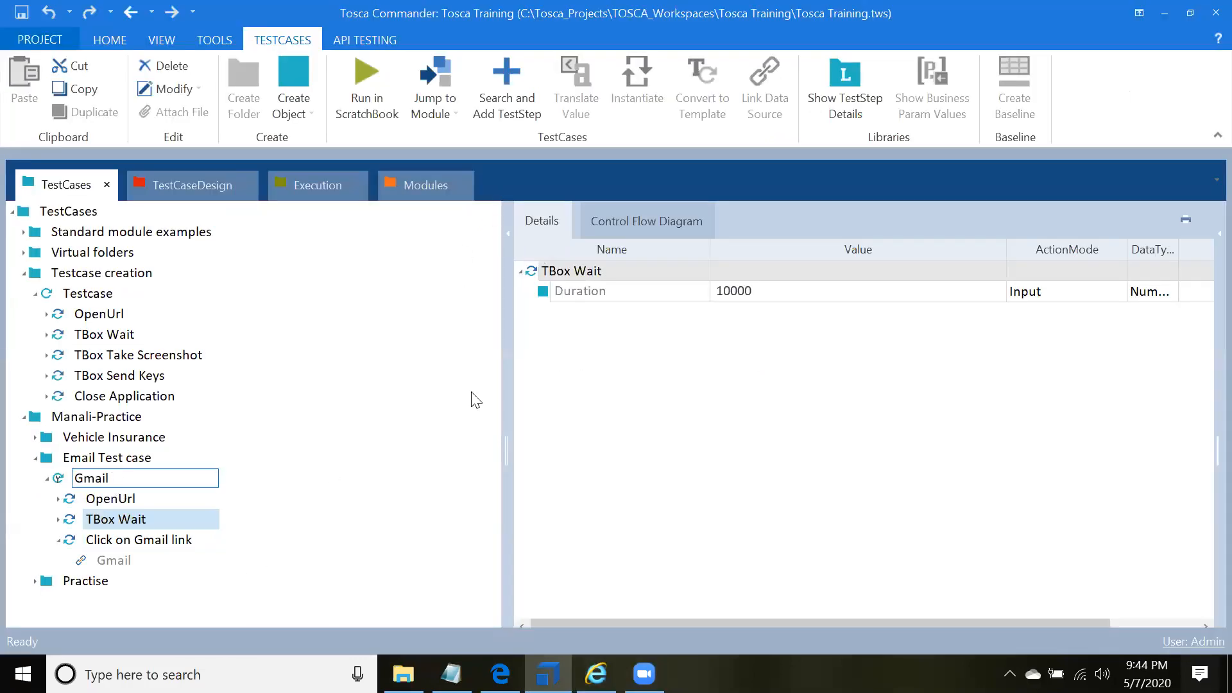
pyautogui.click(562, 272)
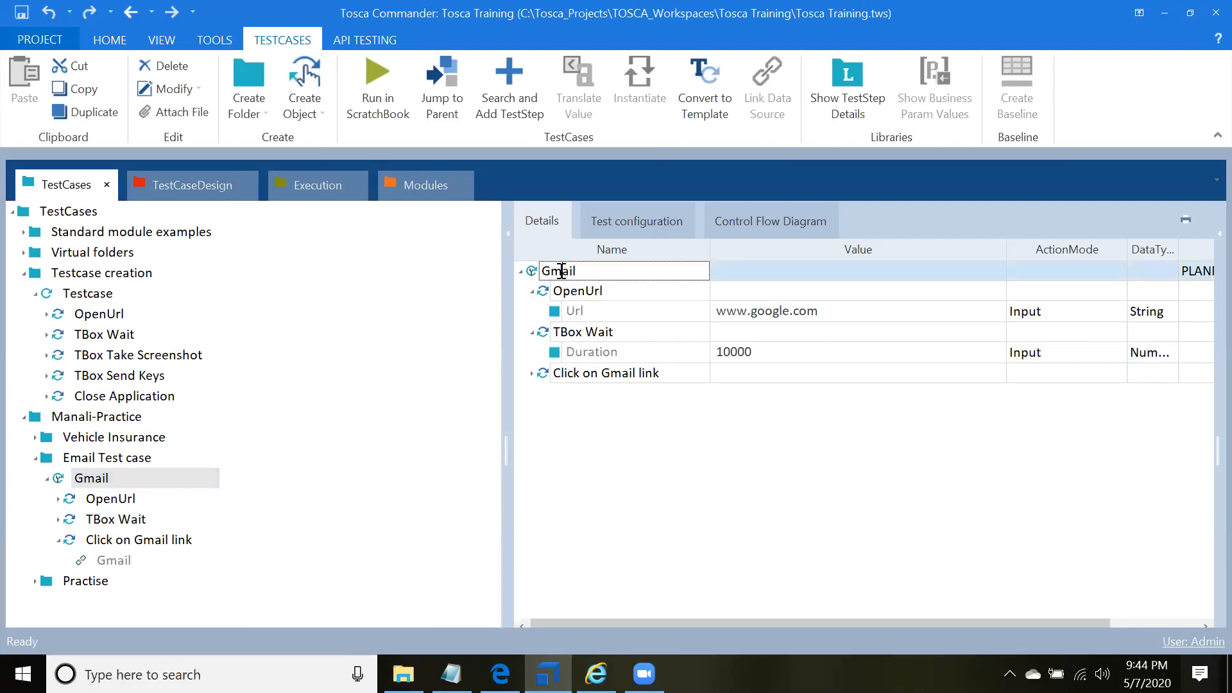
pyautogui.rightClick(541, 272)
pyautogui.rightClick(536, 272)
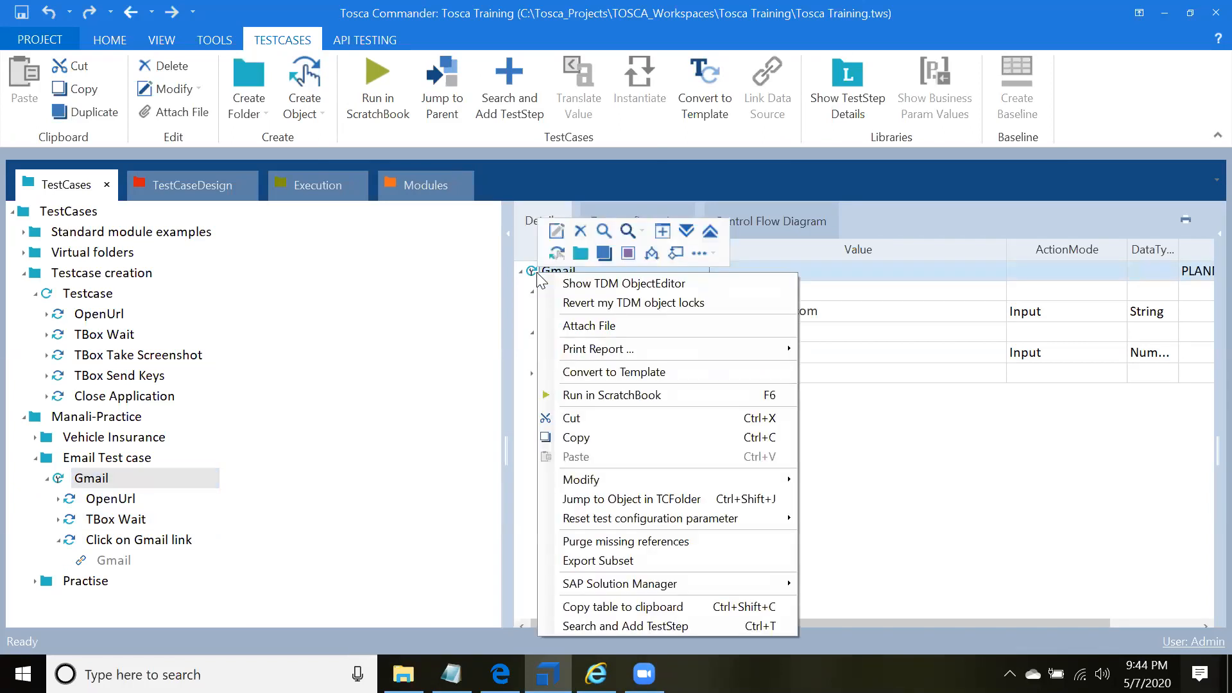
pyautogui.click(670, 394)
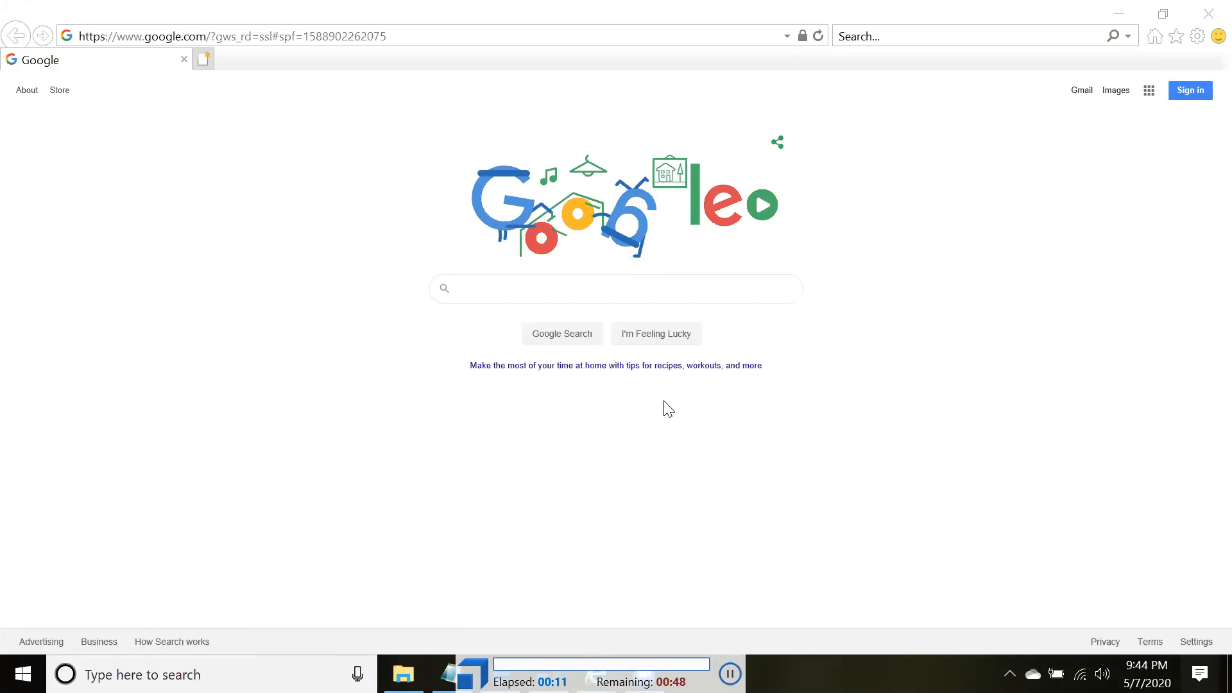
# - Check the open Google browser windows during the run and read the full Loginfo of the Click on Gmail link step
pyautogui.hotkey('alt', 'Tab')
pyautogui.hotkey('alt', 'Tab')
pyautogui.hotkey('alt', 'Tab')
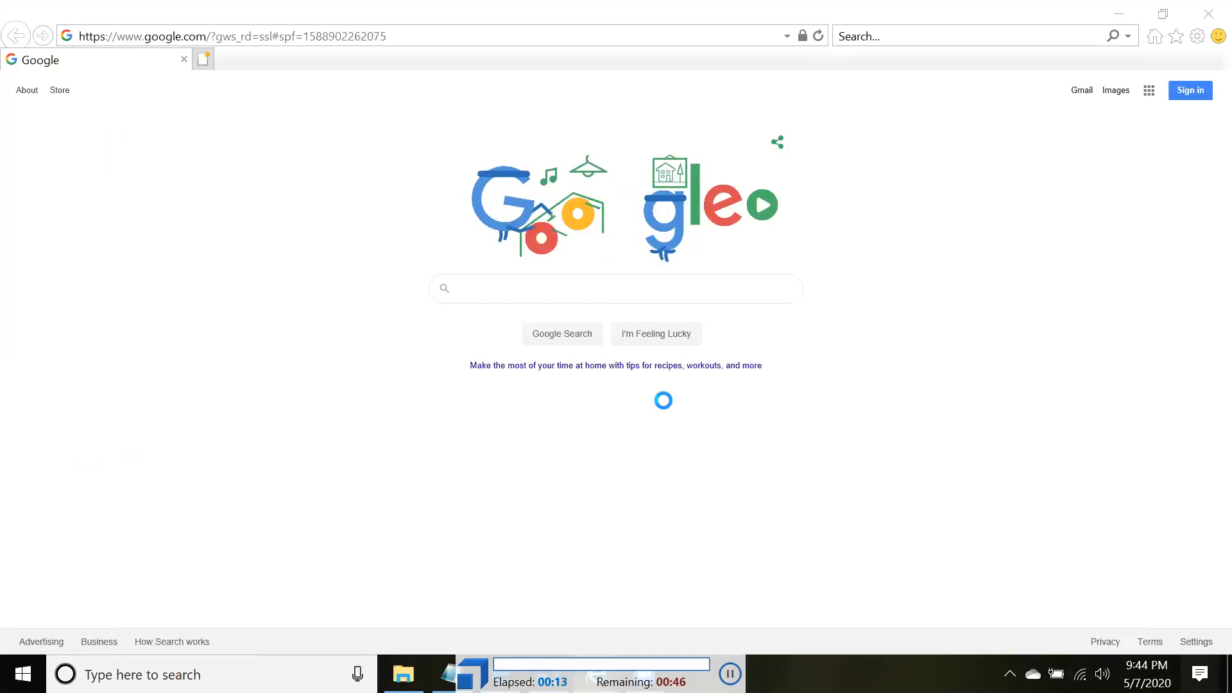
pyautogui.hotkey('alt', 'Tab')
pyautogui.hotkey('alt', 'Tab')
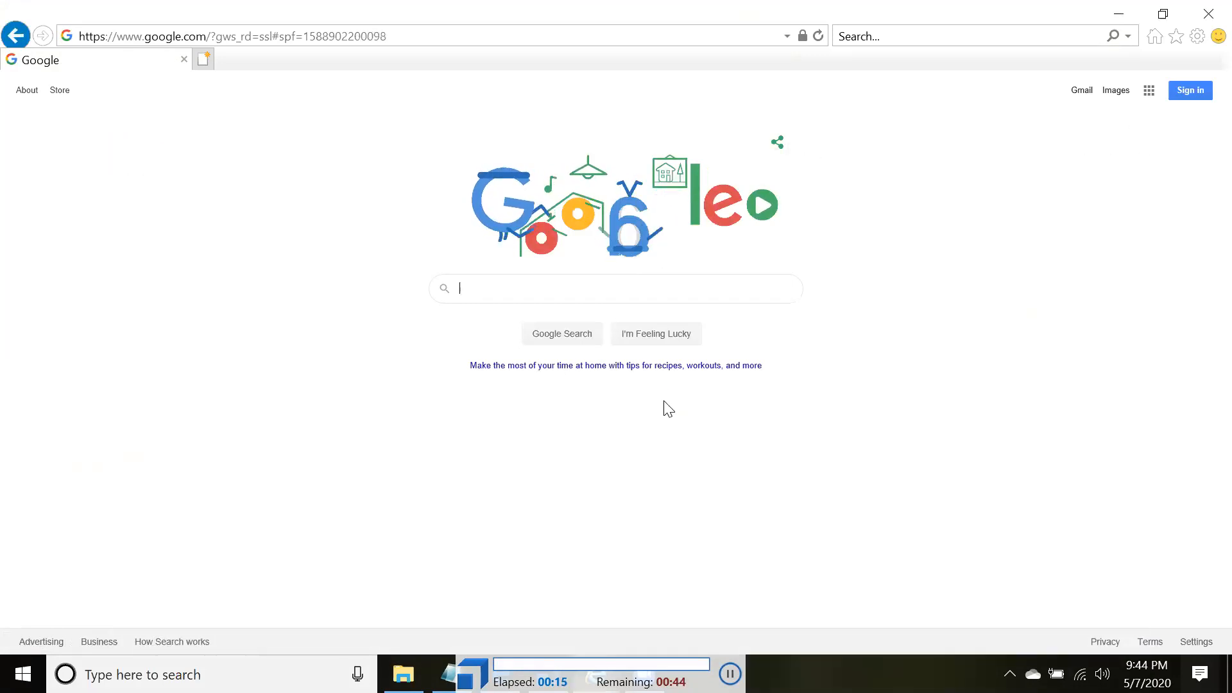
pyautogui.hotkey('alt', 'Tab')
pyautogui.hotkey('alt', 'Tab')
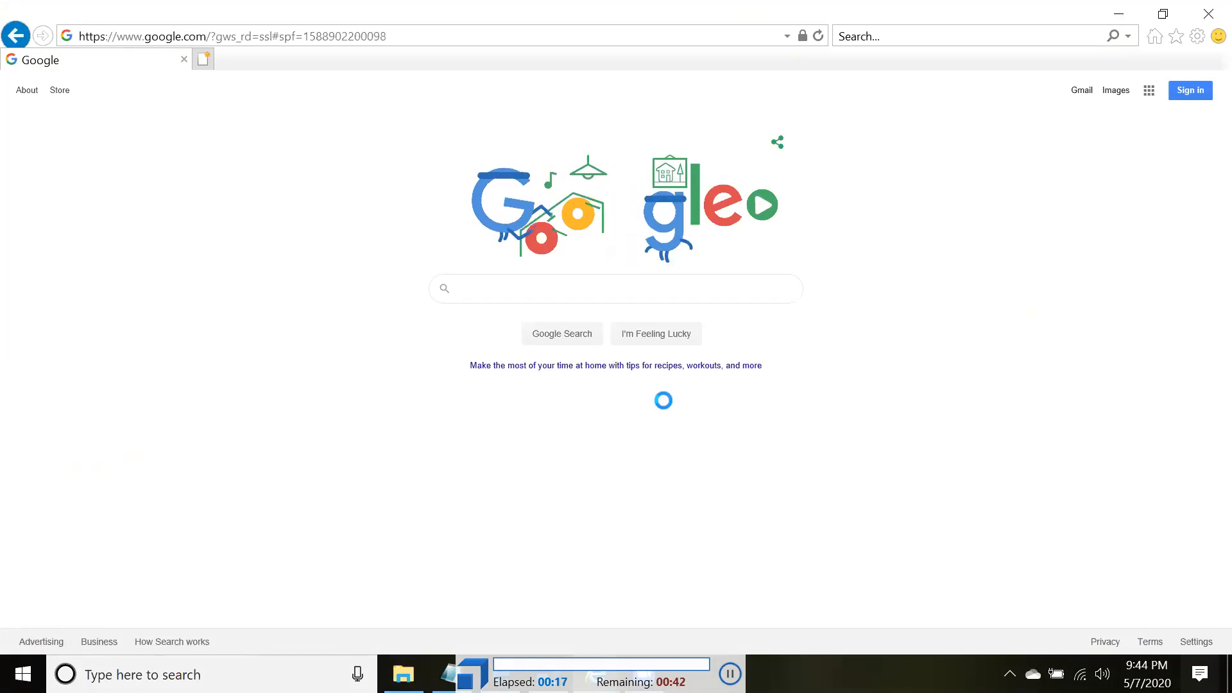
pyautogui.hotkey('alt', 'Tab')
pyautogui.hotkey('alt', 'Tab')
pyautogui.hotkey('alt', 'Tab')
pyautogui.hotkey('alt', 'Tab')
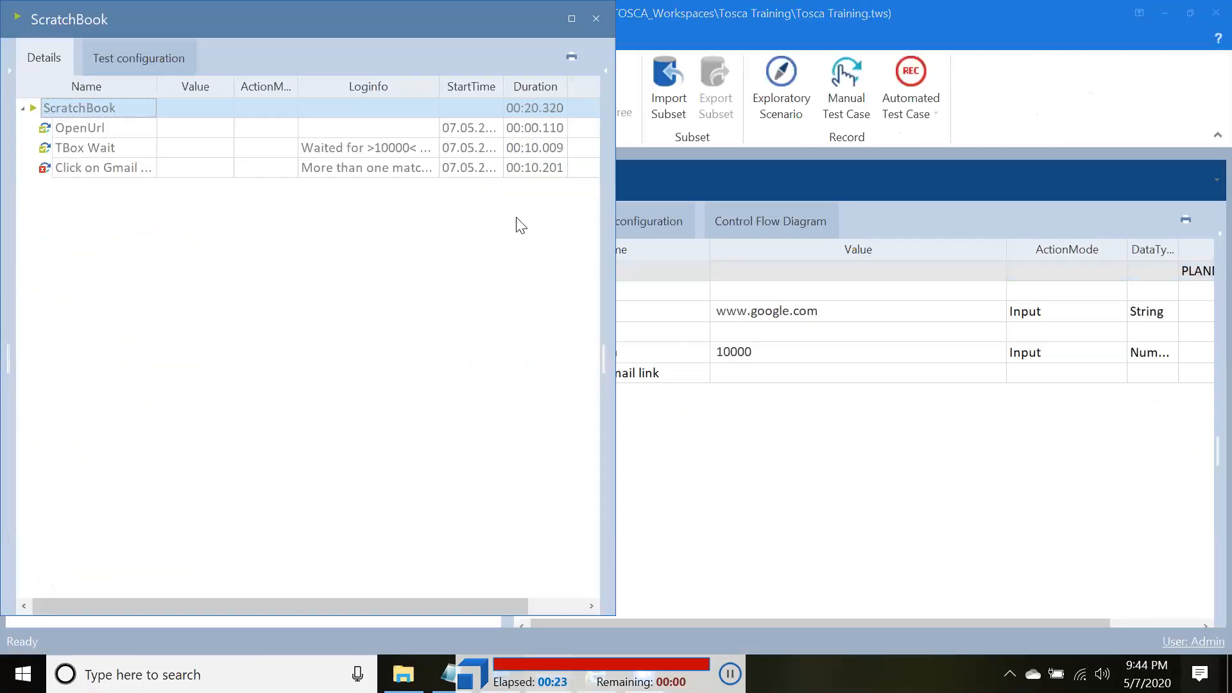
pyautogui.click(416, 168)
pyautogui.click(431, 168)
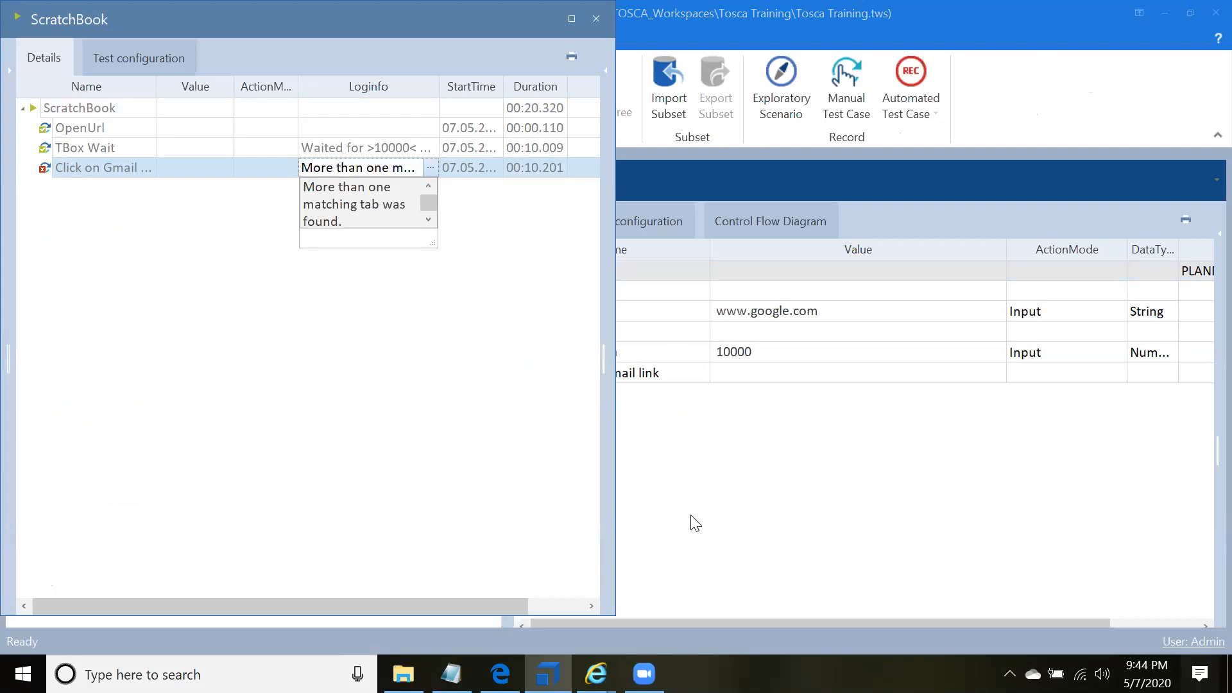
# - Close the older Google window in Internet Explorer, return to Tosca Commander and close the ScratchBook results
pyautogui.moveTo(596, 673)
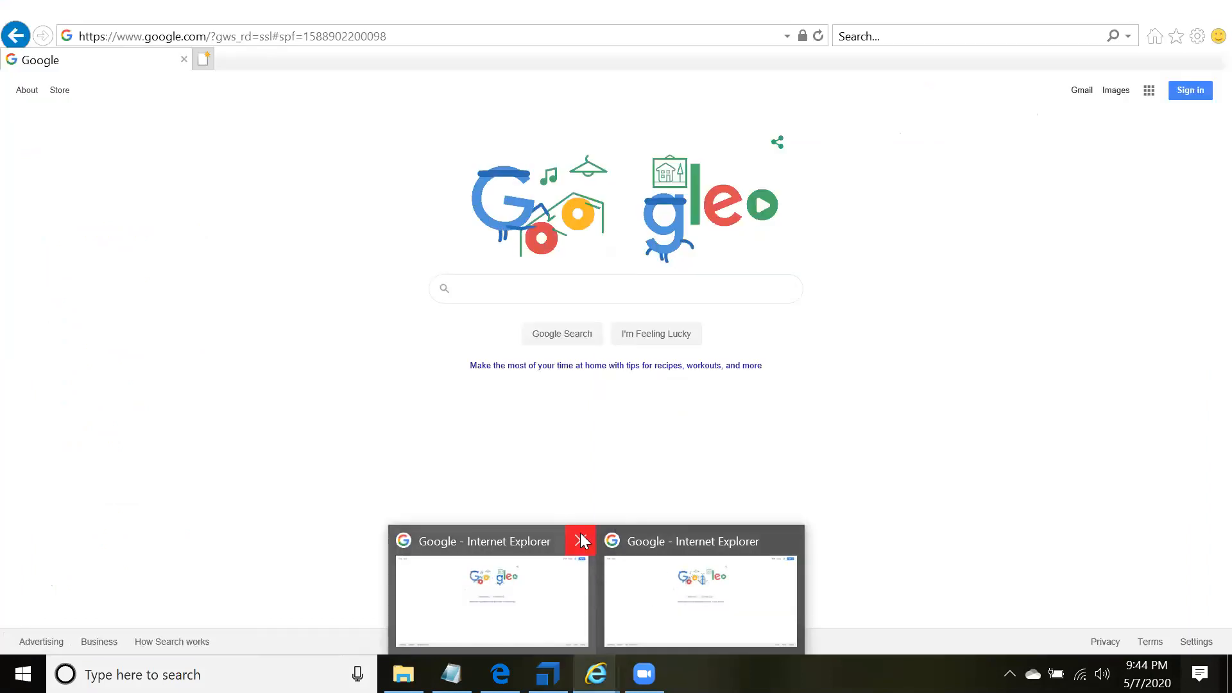
pyautogui.click(580, 538)
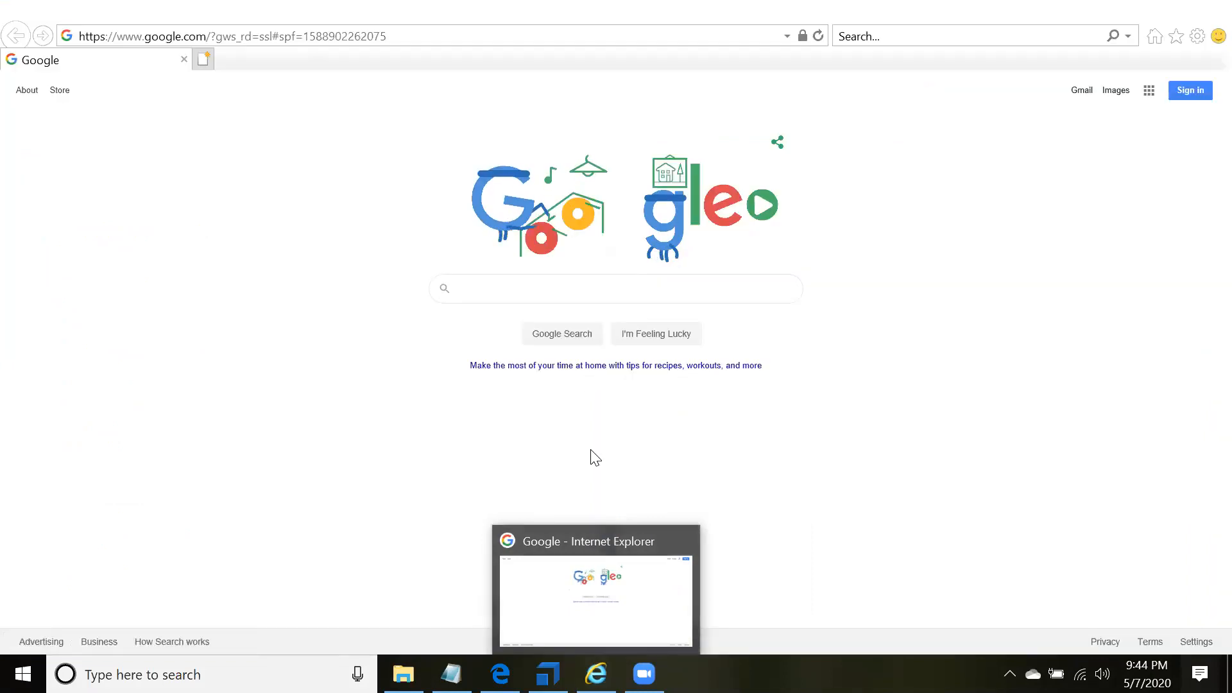
pyautogui.click(591, 446)
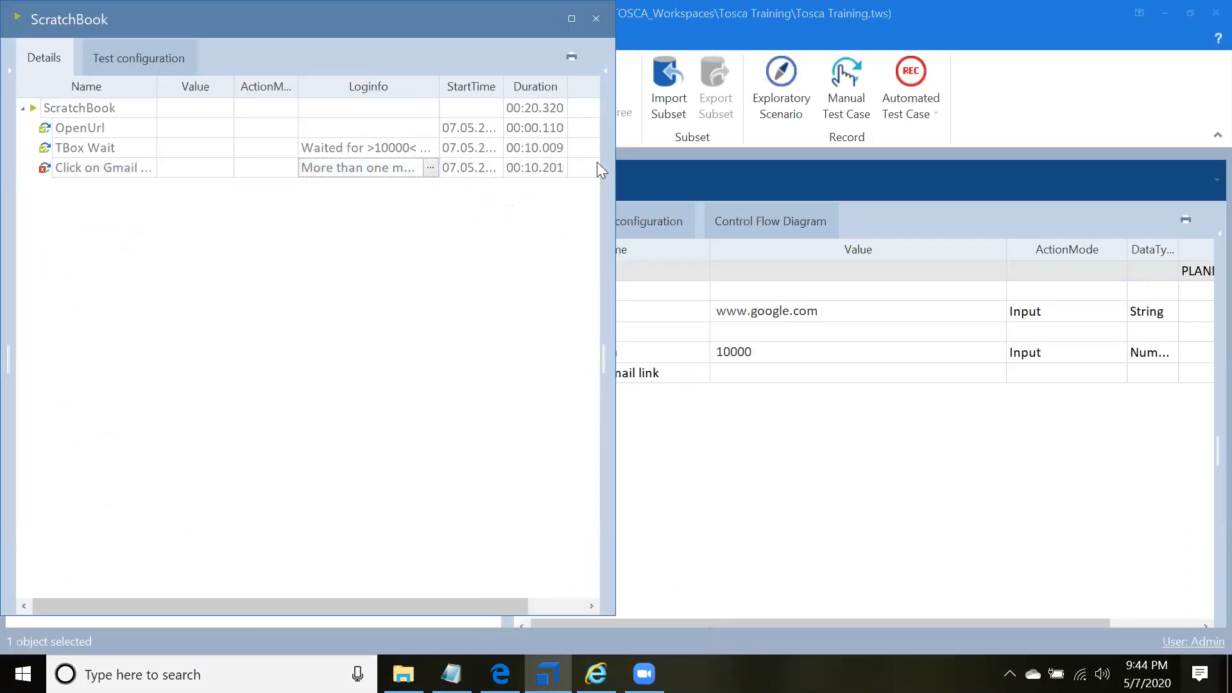
pyautogui.click(595, 19)
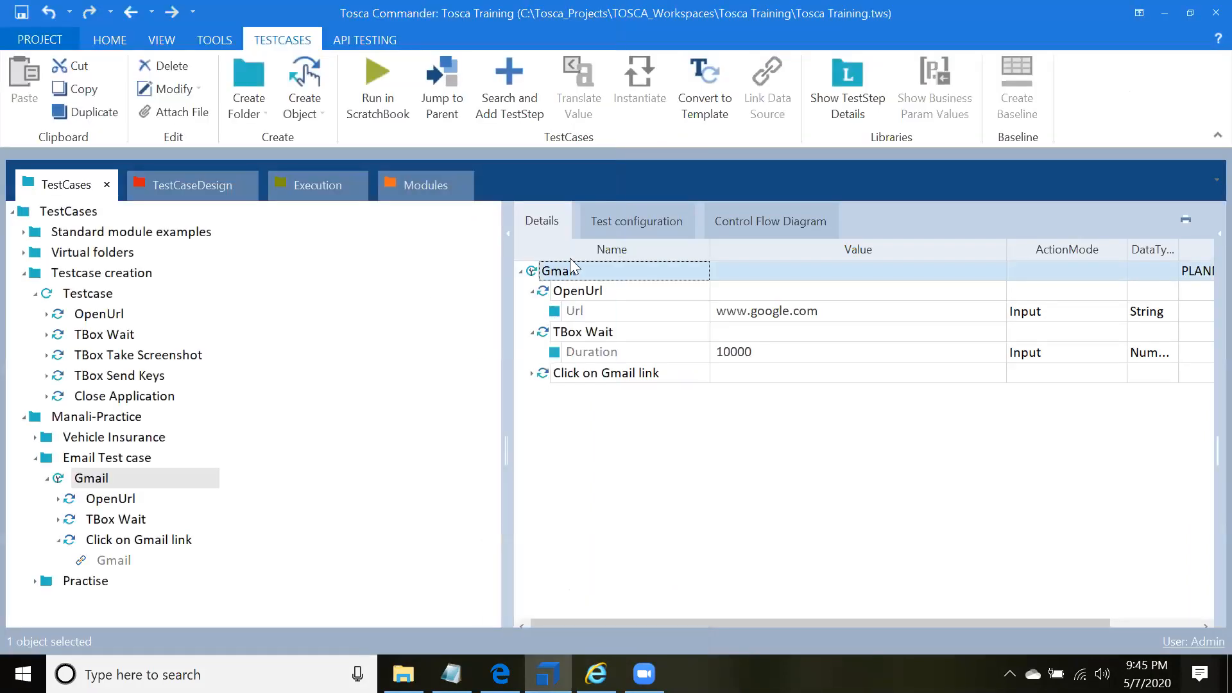
# - Run the Gmail test case in ScratchBook again and close both Google windows in Internet Explorer
pyautogui.rightClick(570, 270)
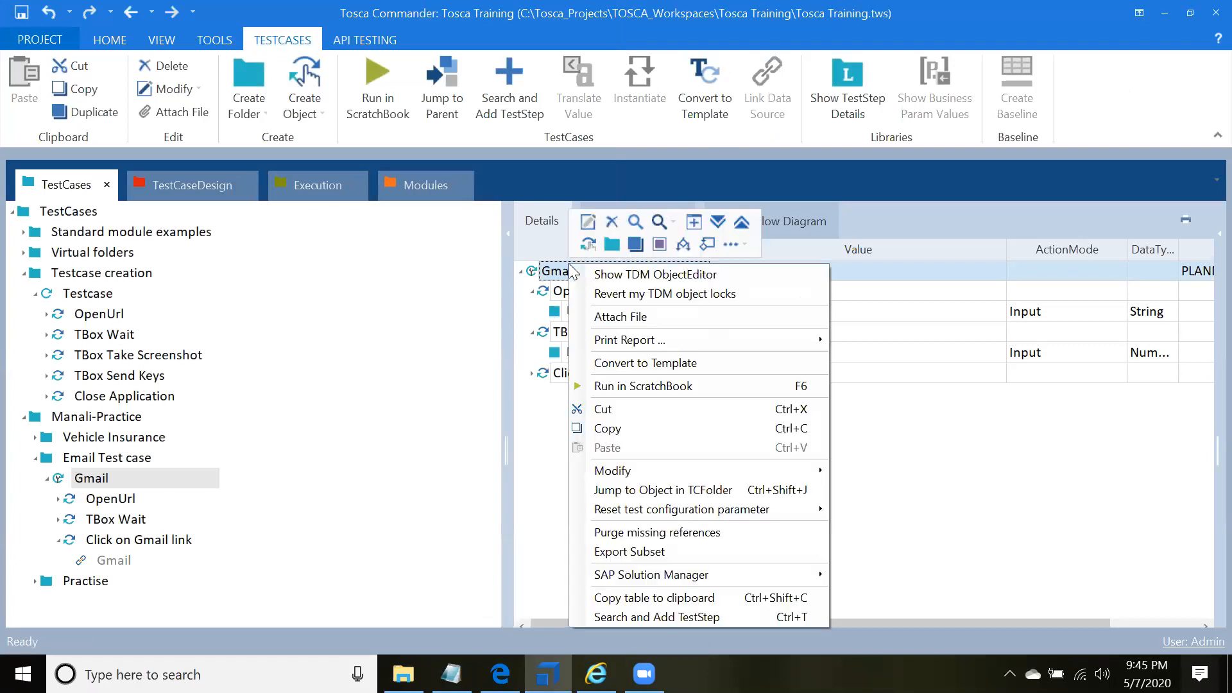
pyautogui.click(615, 385)
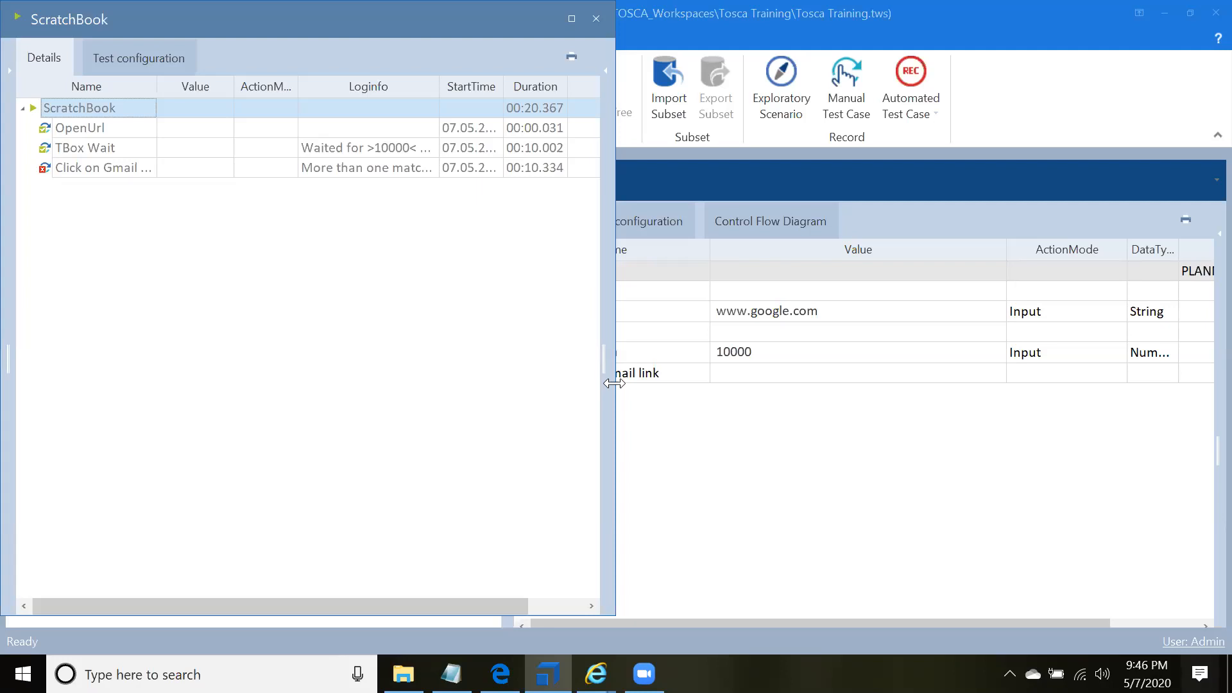
pyautogui.moveTo(595, 673)
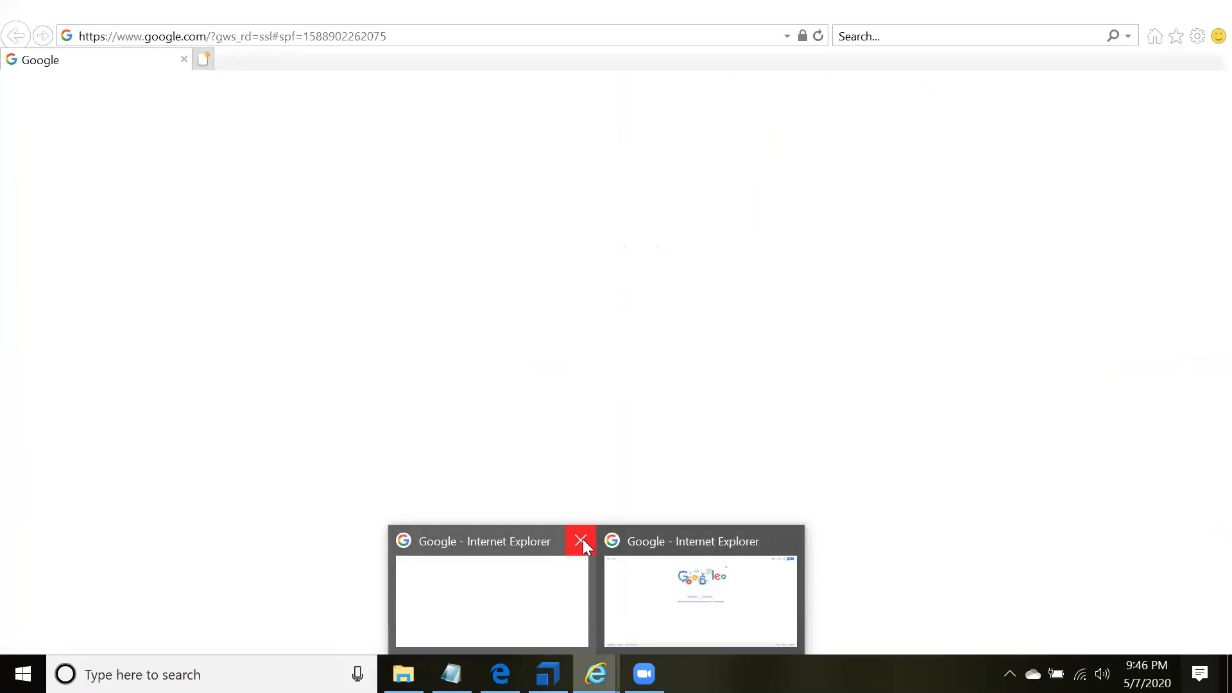
pyautogui.click(582, 542)
pyautogui.click(684, 541)
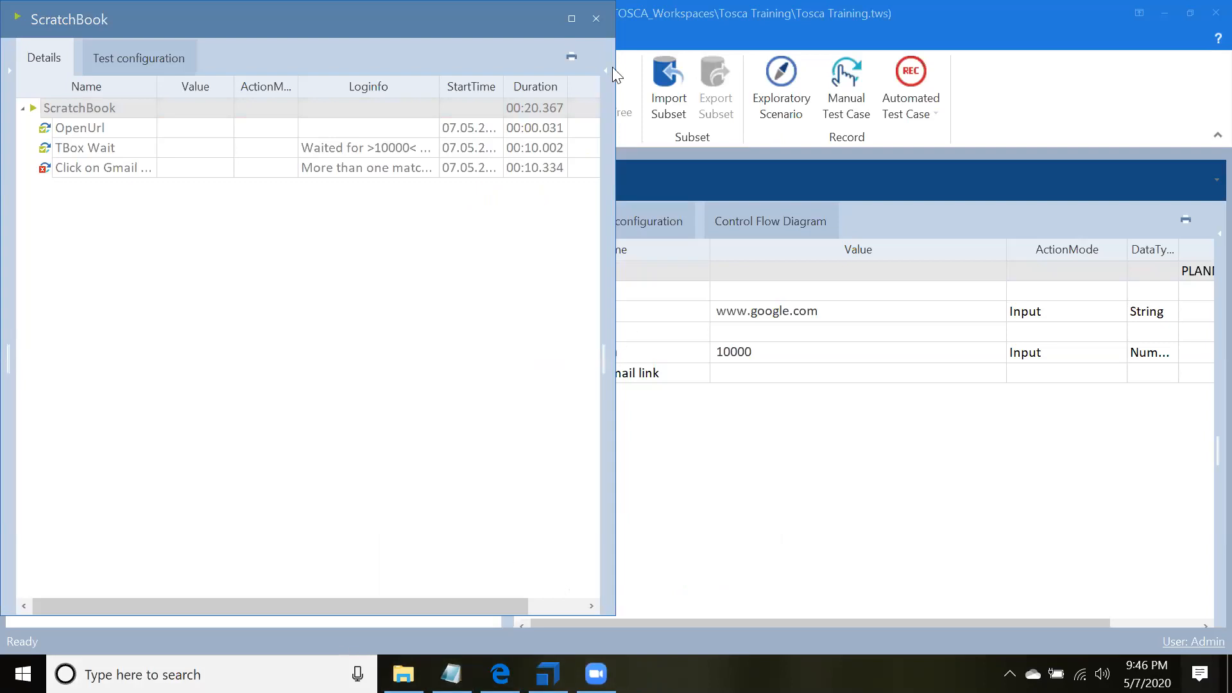
# - Close the ScratchBook results and the open Edge browser window so that only the Gmail test case remains in view
pyautogui.moveTo(552, 19); pyautogui.dragTo(552, 158)
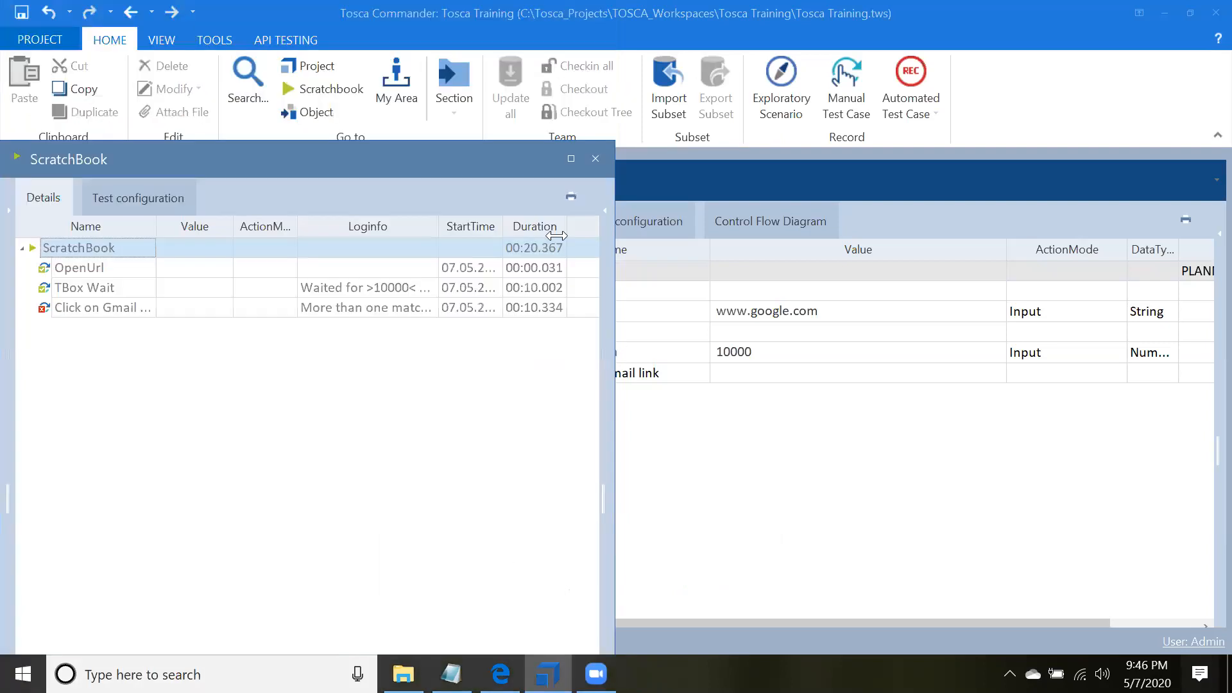
pyautogui.click(600, 158)
pyautogui.click(499, 673)
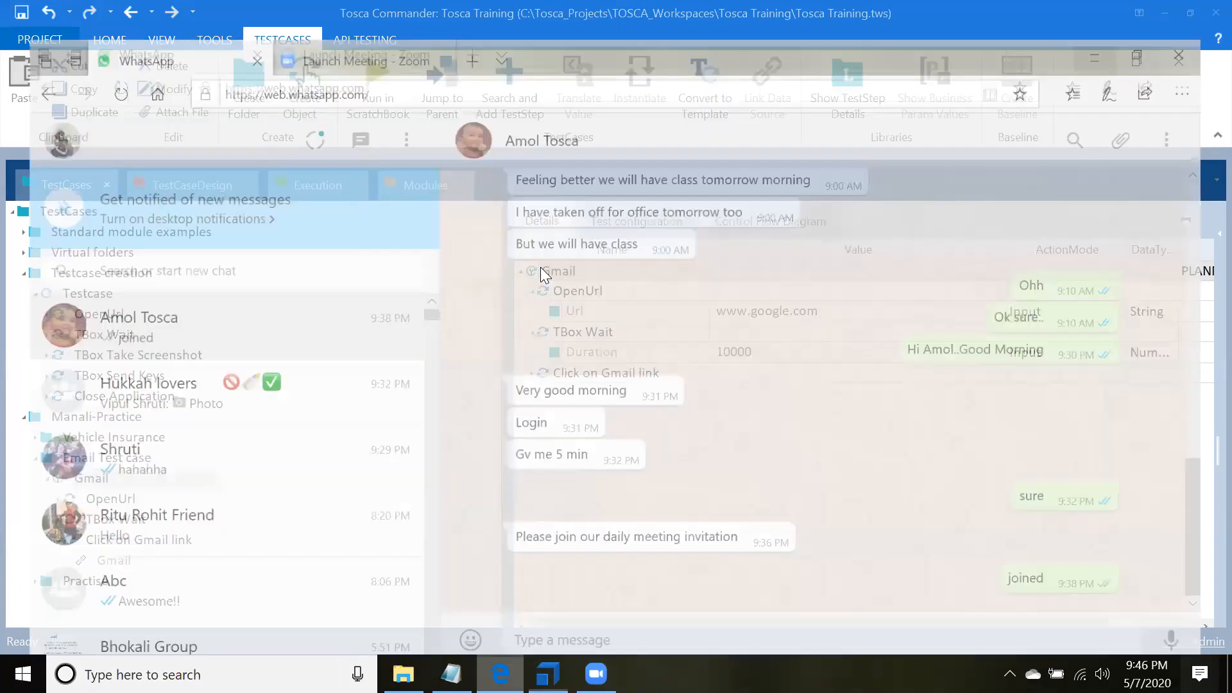
pyautogui.hotkey('alt', 'F4')
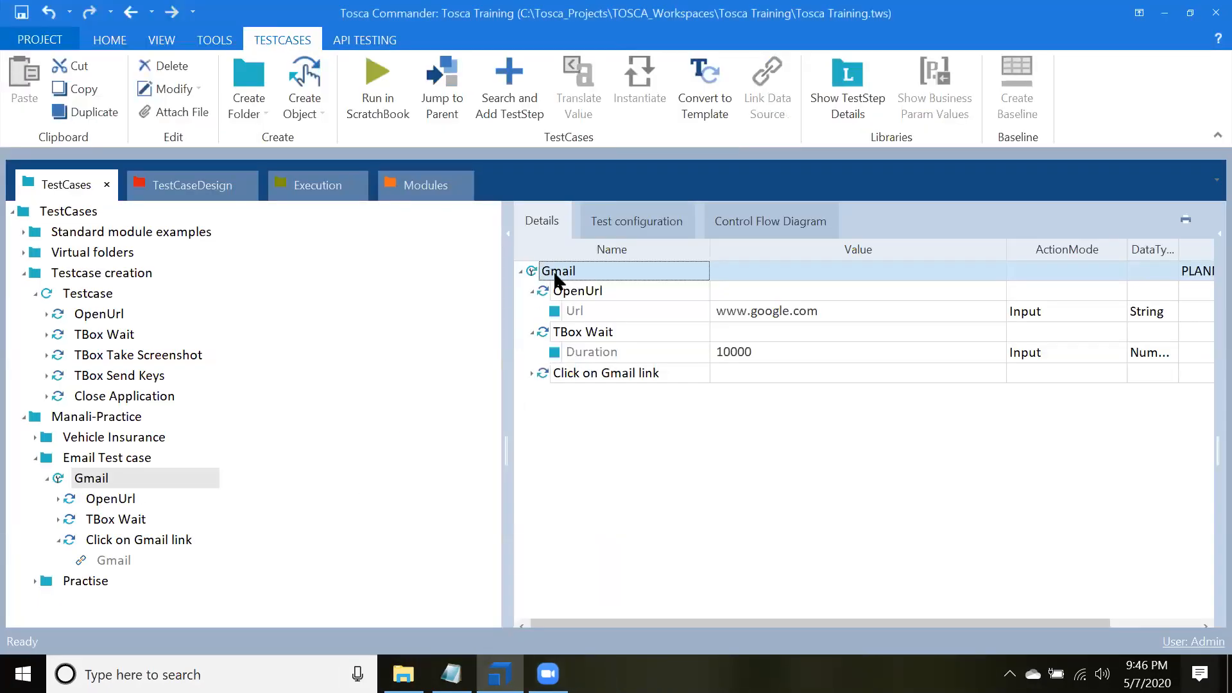
# - Rerun the Gmail test case in ScratchBook, inspect the expanded Click on Gmail link result, and close the results
pyautogui.rightClick(553, 274)
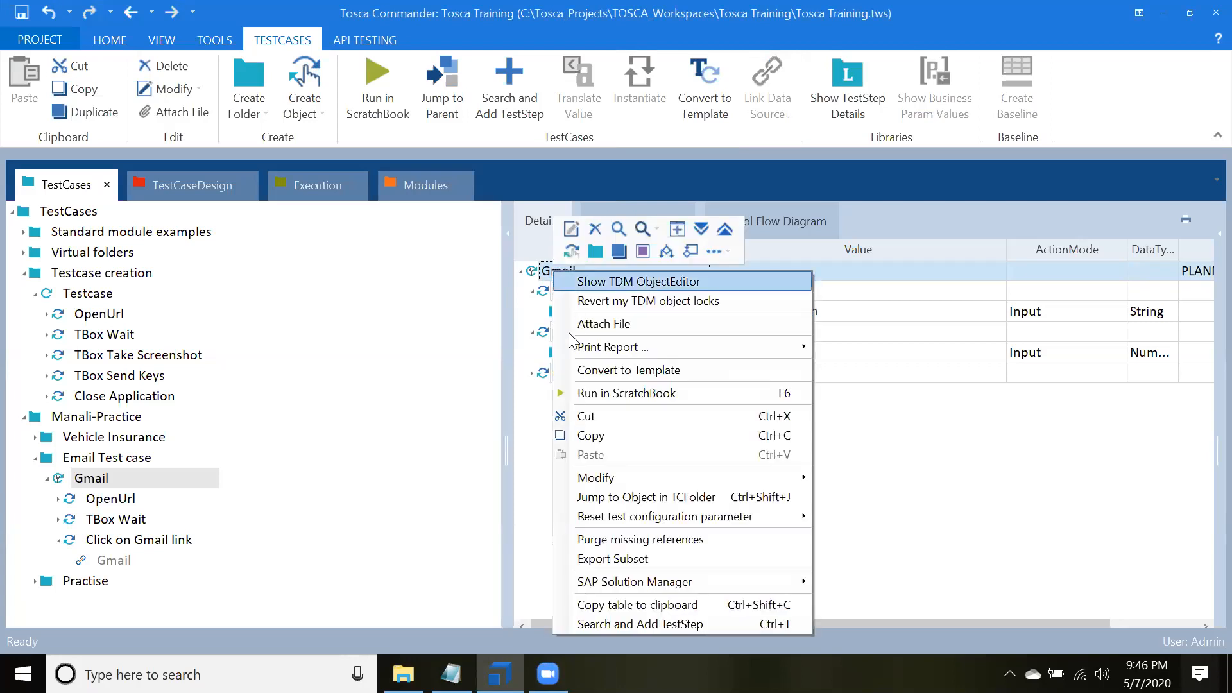
pyautogui.click(591, 394)
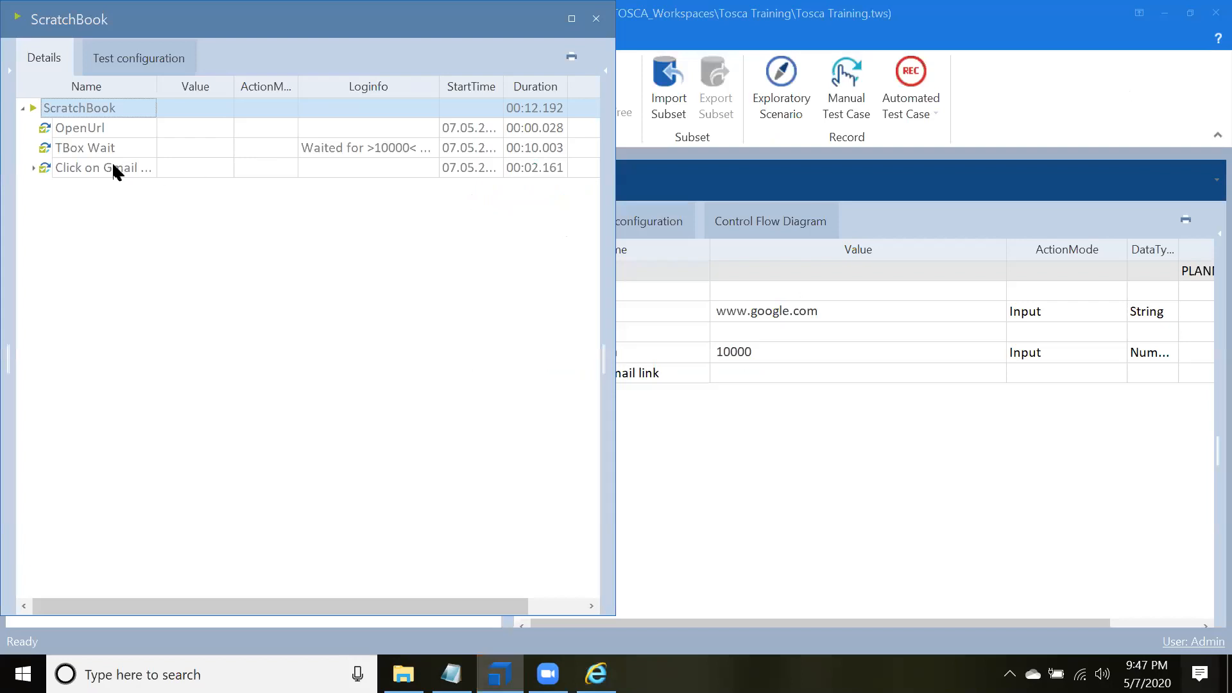
pyautogui.click(113, 167)
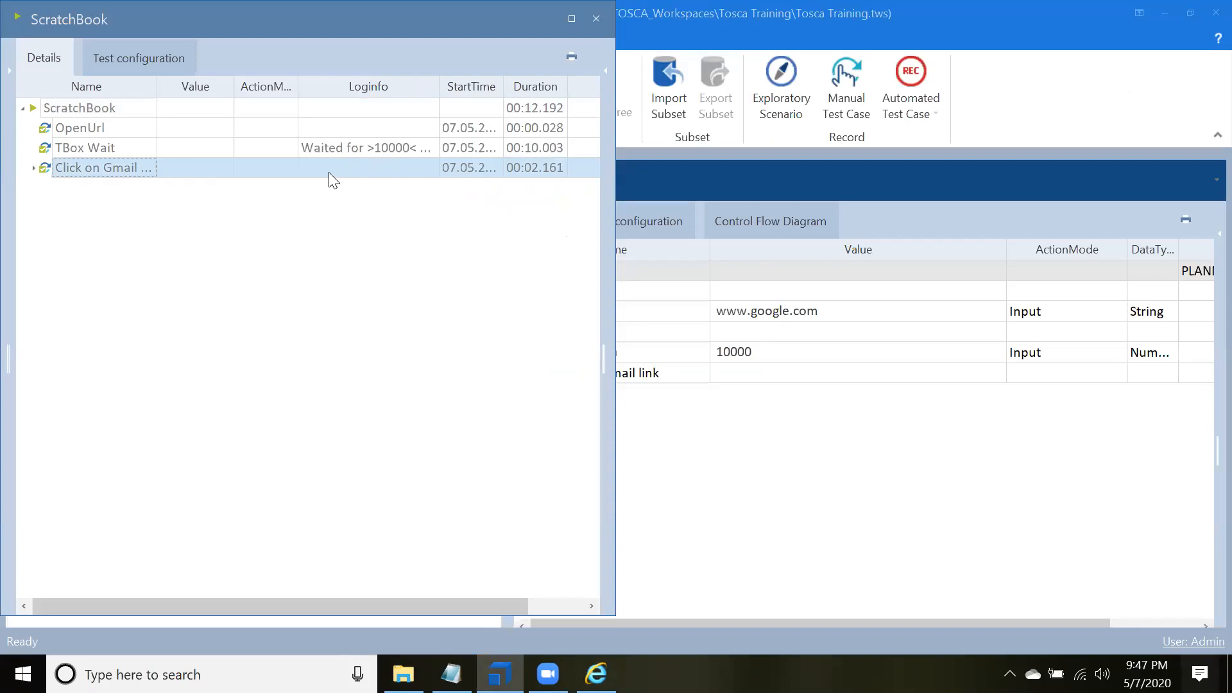
pyautogui.moveTo(235, 97); pyautogui.dragTo(249, 102)
pyautogui.click(34, 167)
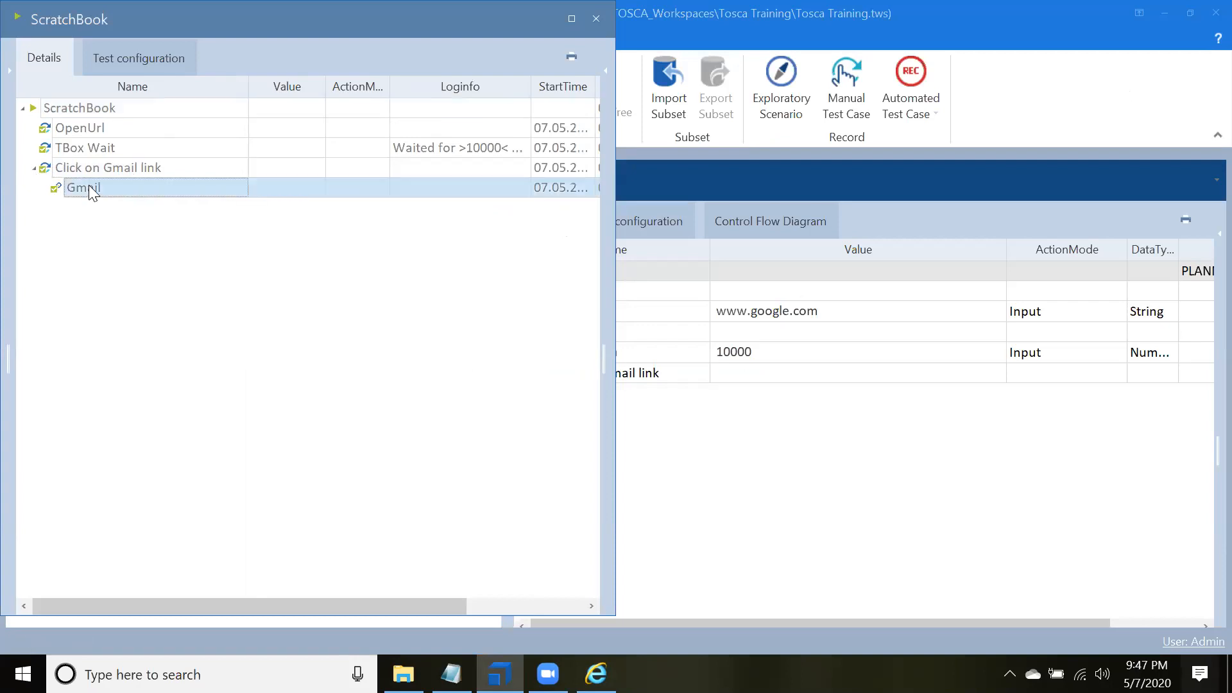
pyautogui.click(92, 190)
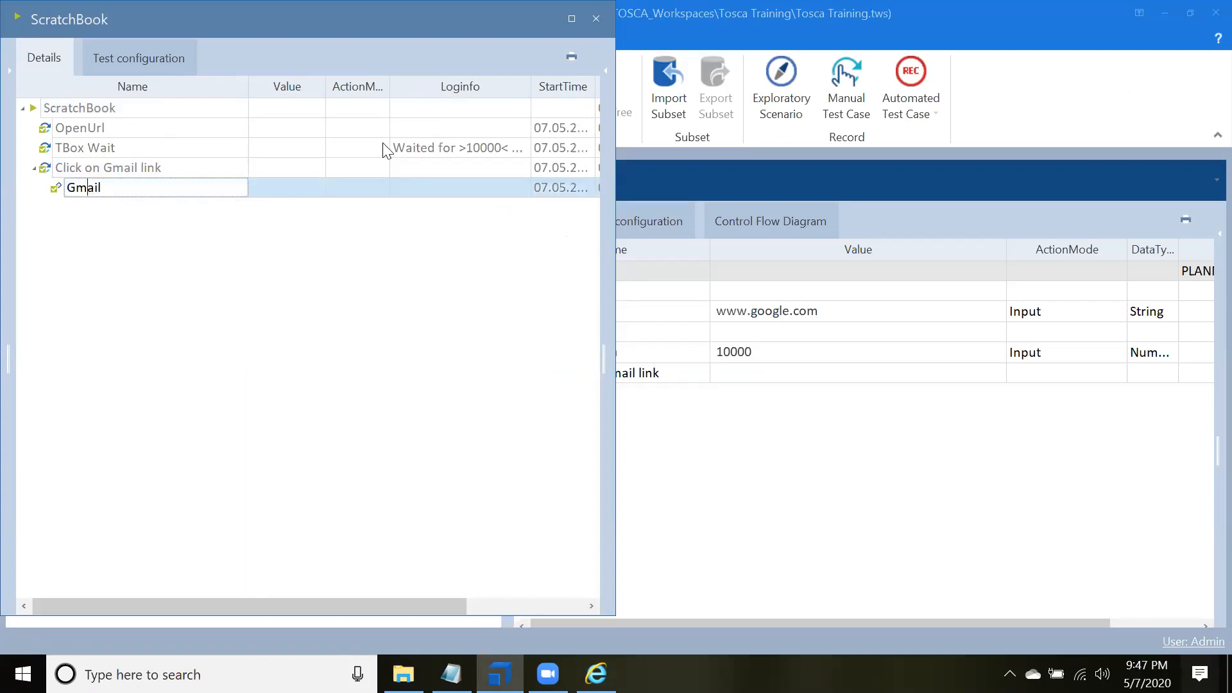
pyautogui.moveTo(453, 35); pyautogui.dragTo(418, 123)
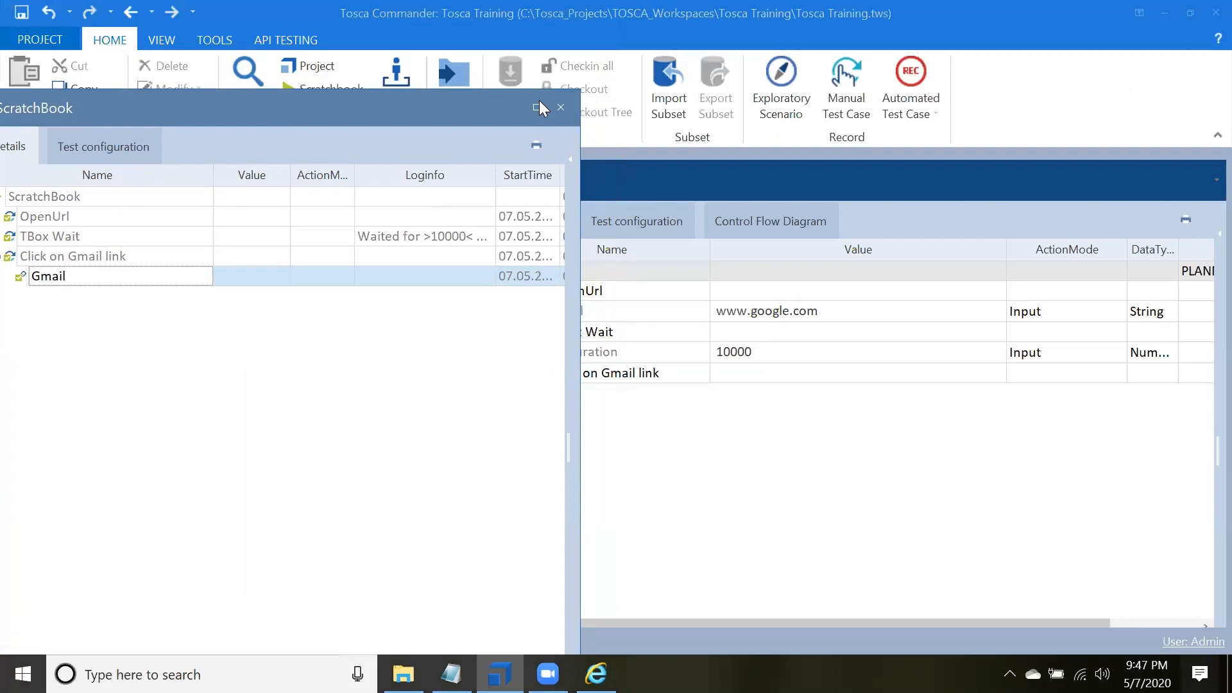
pyautogui.click(559, 108)
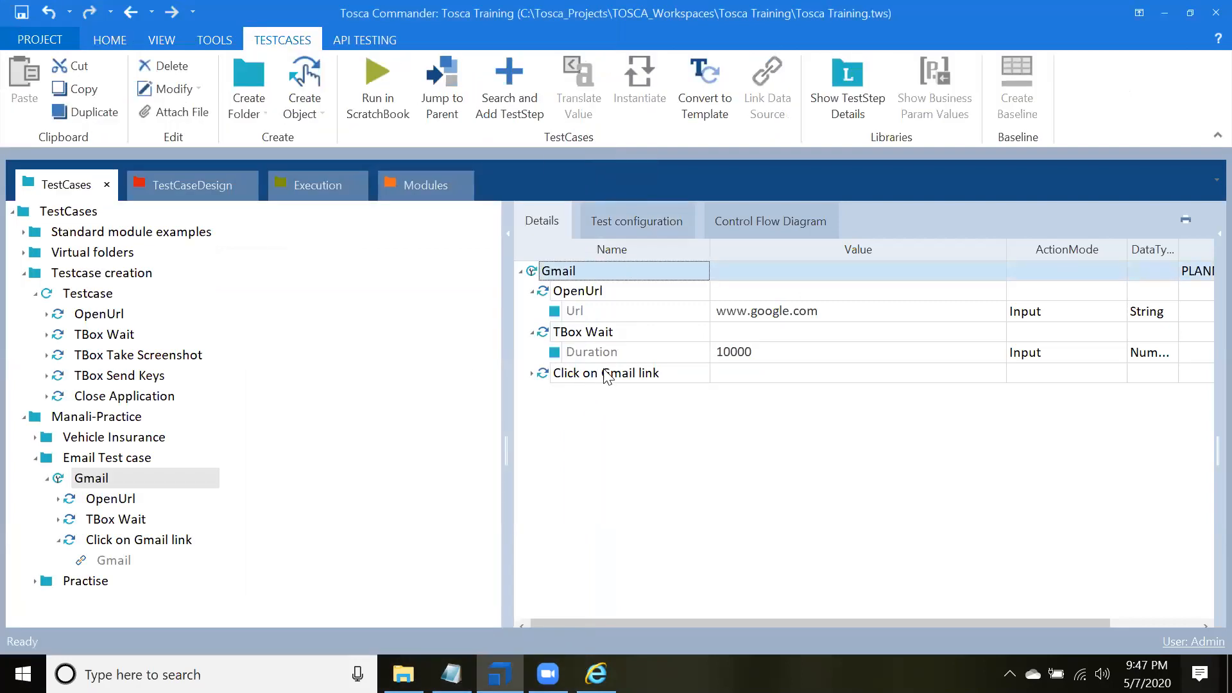
# - Expand the Click on Gmail link test step and set the value of its Gmail link to X
pyautogui.click(531, 373)
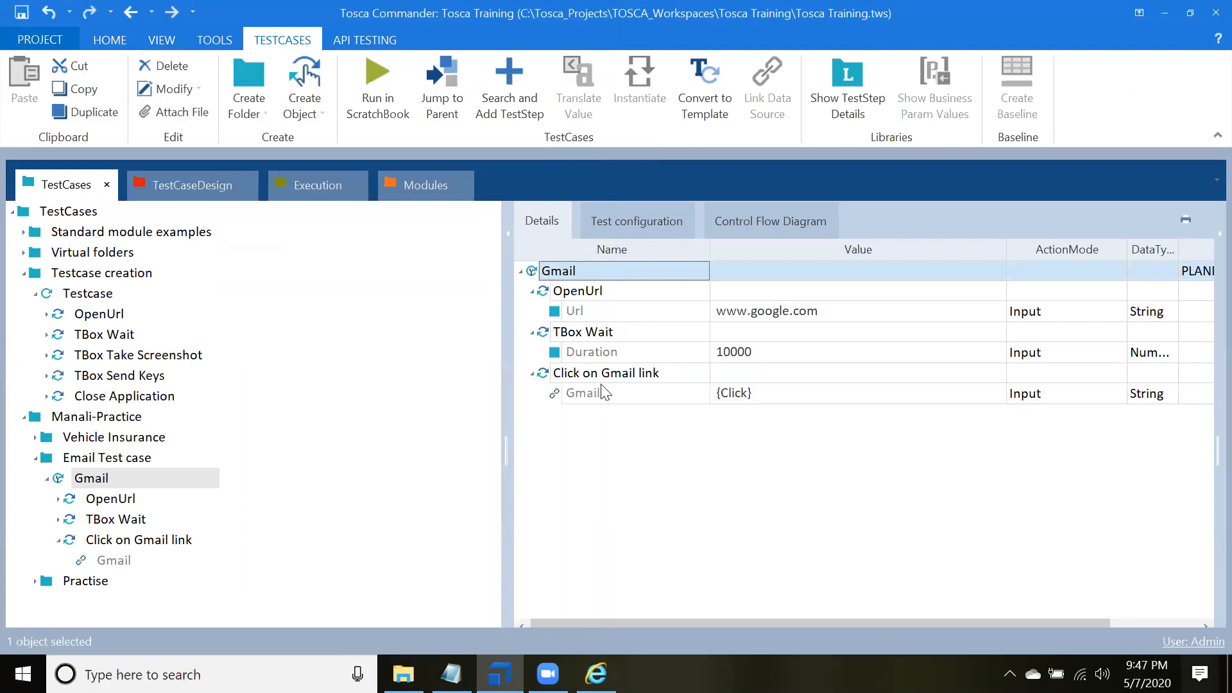
pyautogui.click(615, 393)
pyautogui.click(740, 396)
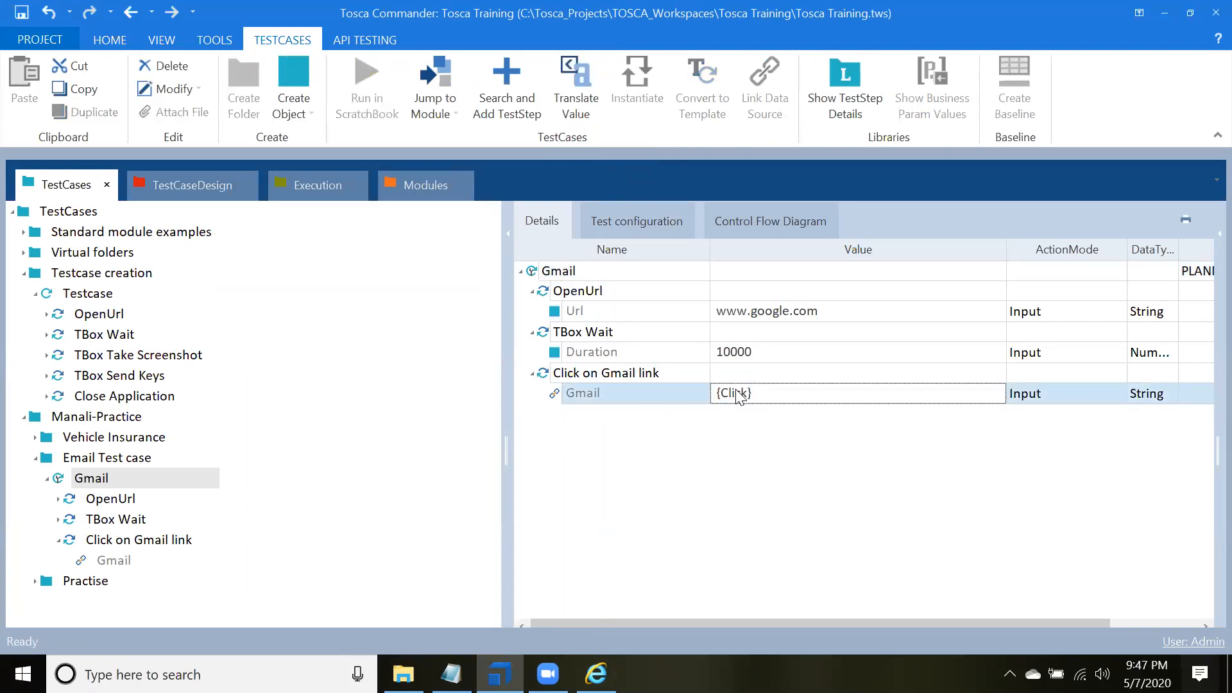
pyautogui.click(962, 394)
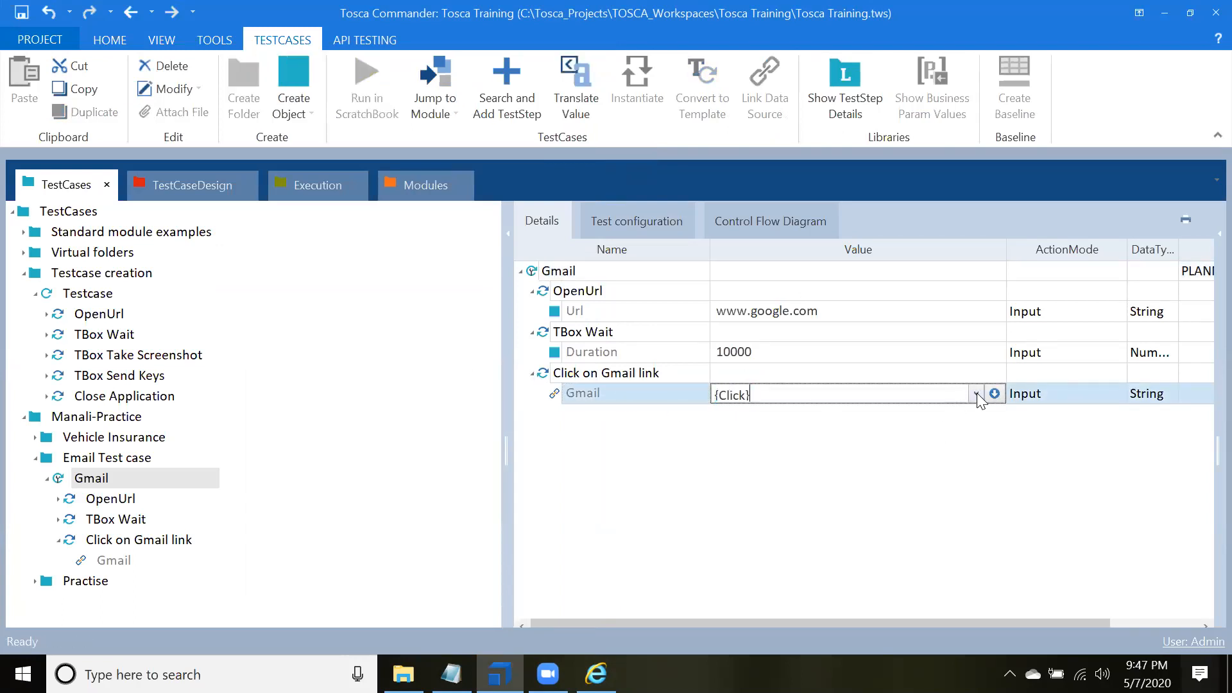
pyautogui.click(976, 393)
pyautogui.click(811, 389)
pyautogui.write('X')
pyautogui.click(807, 473)
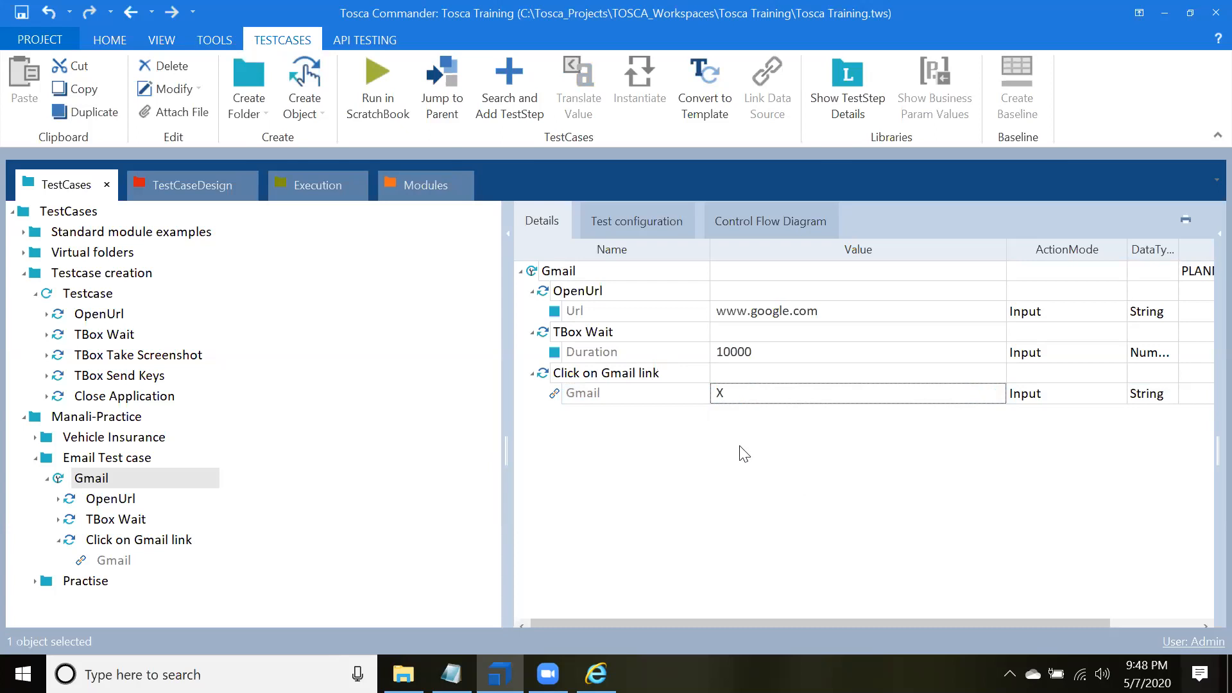
# - Run only the Click on Gmail link step in ScratchBook, minimize the opened Gmail page and return to Tosca Commander
pyautogui.rightClick(555, 275)
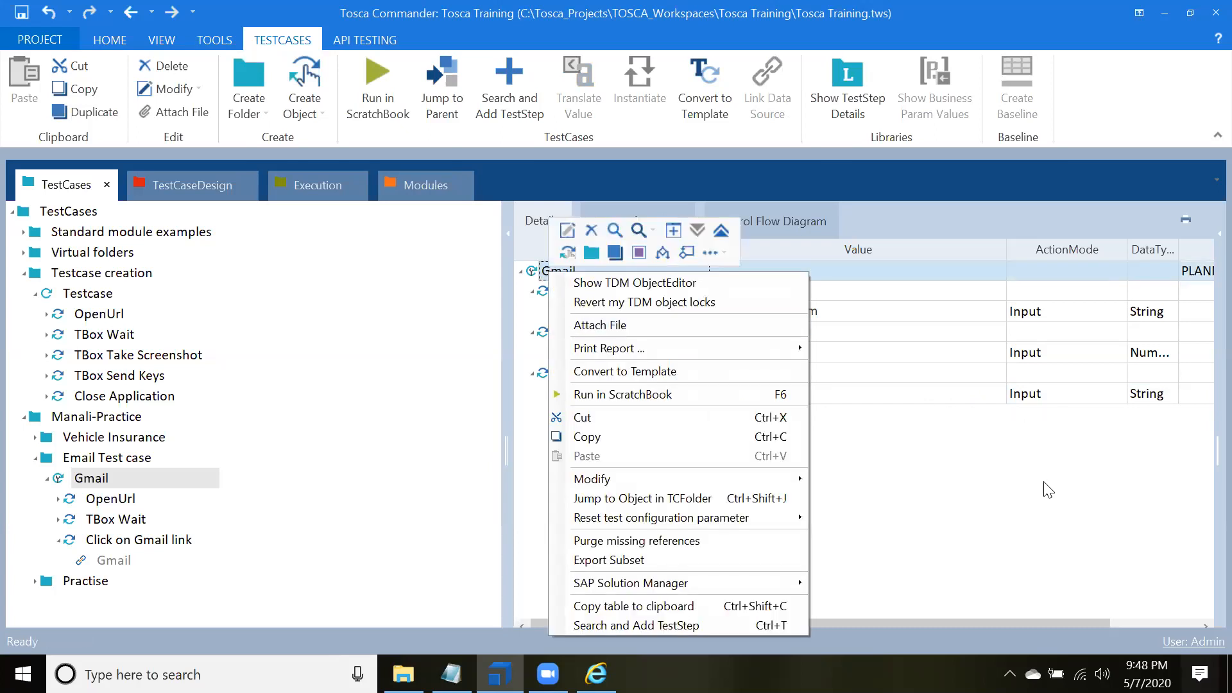
pyautogui.click(1038, 512)
pyautogui.rightClick(595, 374)
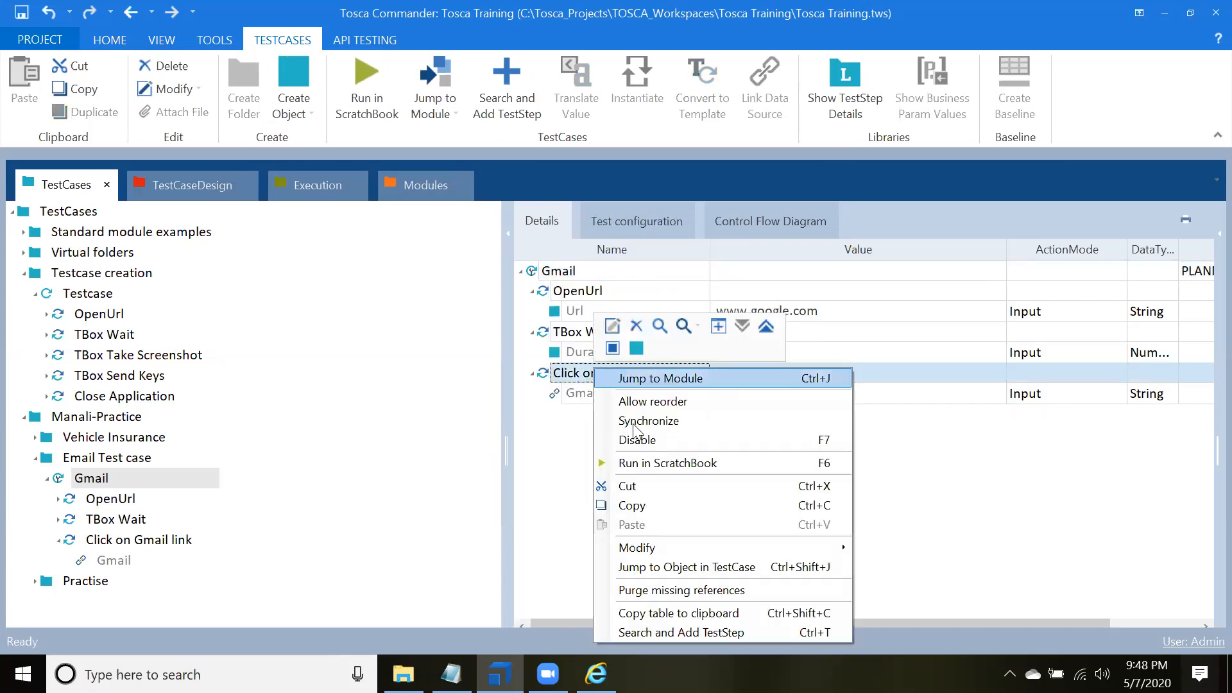
pyautogui.click(641, 462)
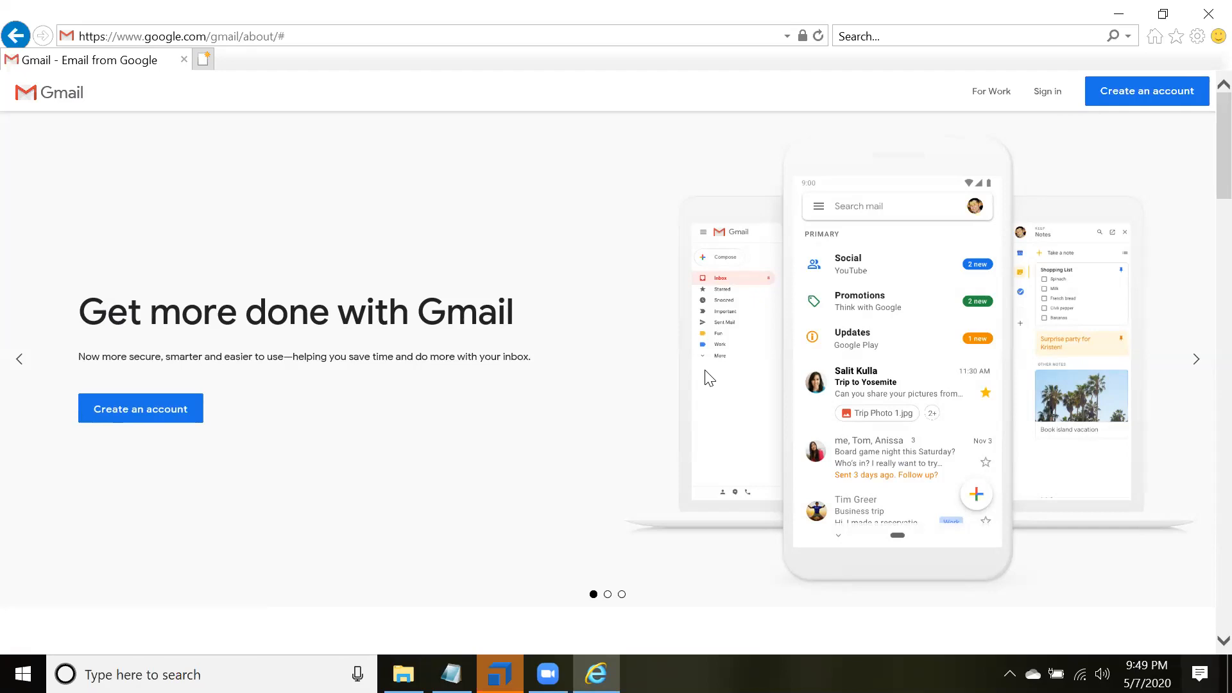
pyautogui.click(1119, 17)
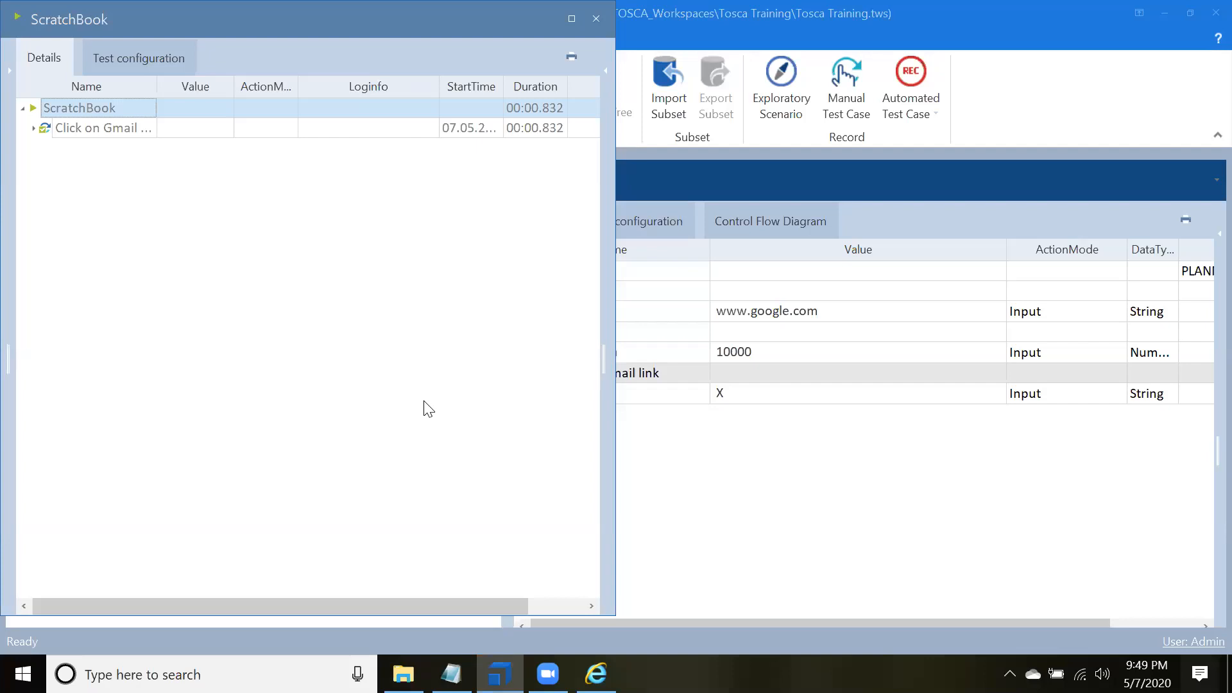
pyautogui.click(610, 101)
pyautogui.moveTo(504, 378); pyautogui.dragTo(262, 361)
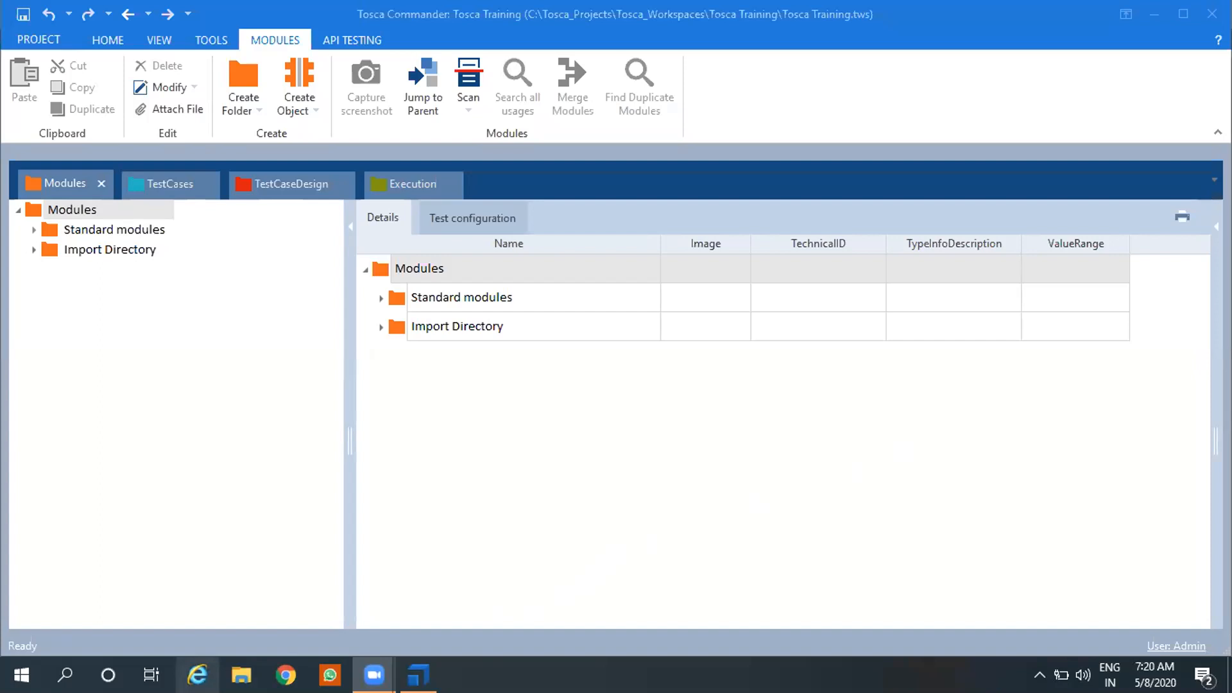
# - Search the web for "tosca vehicle insurance" in Internet Explorer and open the sampleapp.tricentis.com result
pyautogui.click(197, 675)
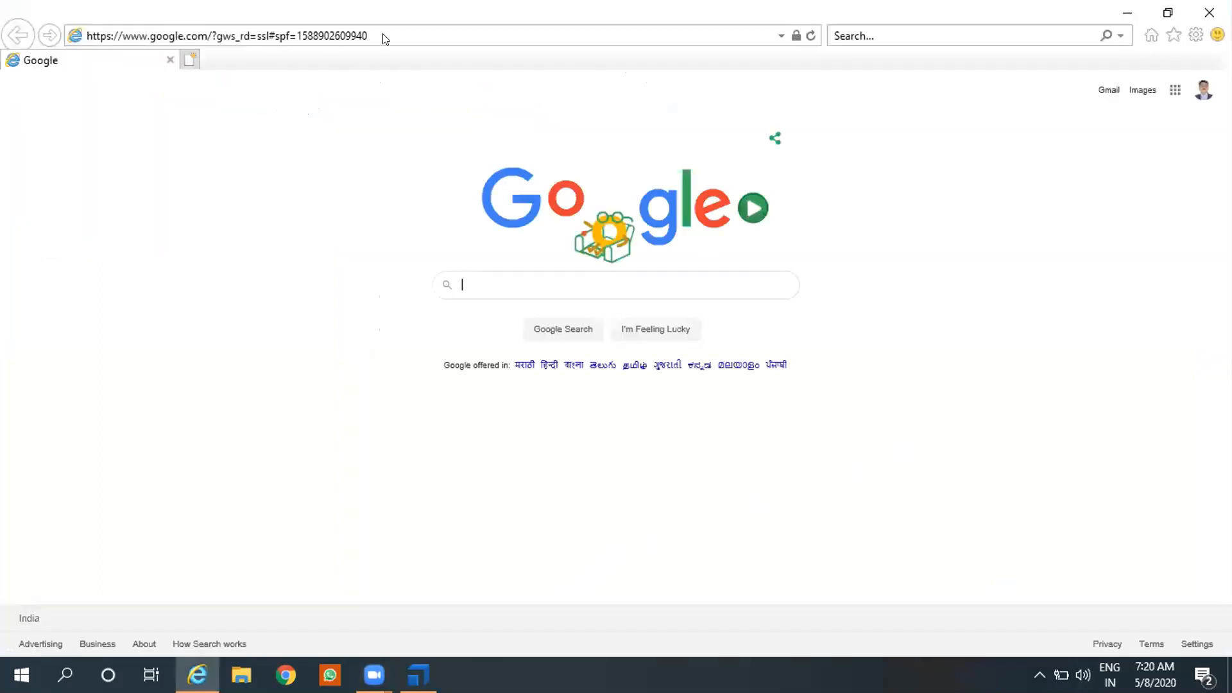
pyautogui.click(384, 36)
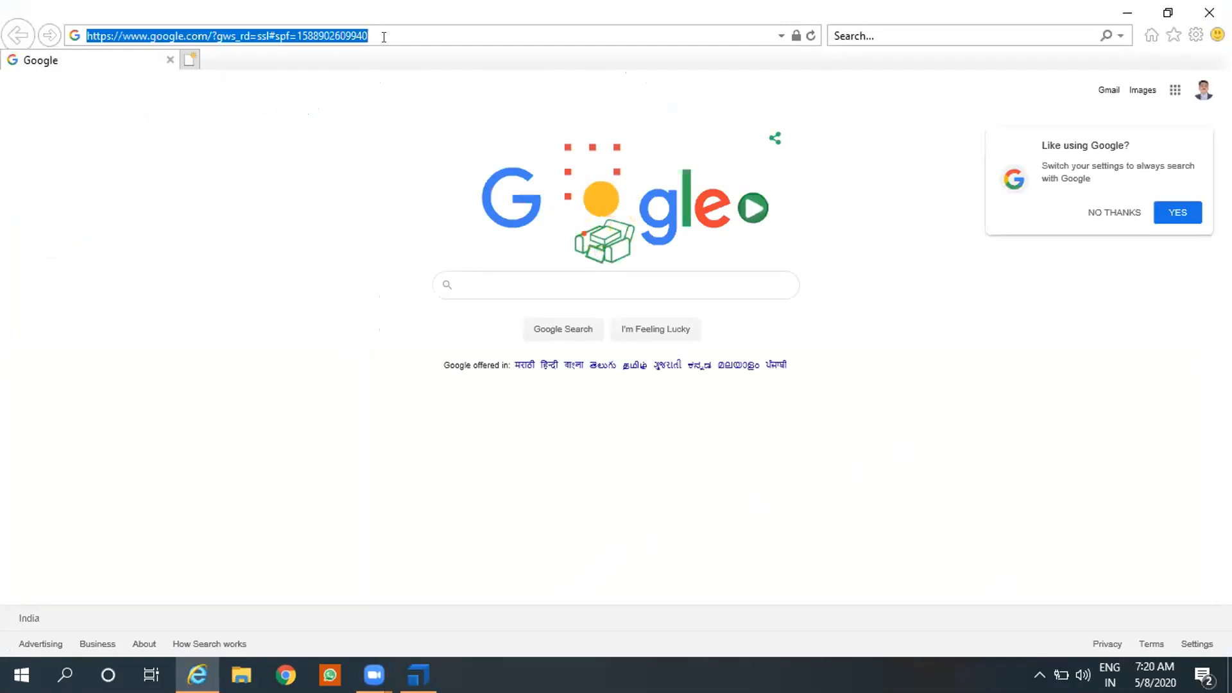
pyautogui.write('tri')
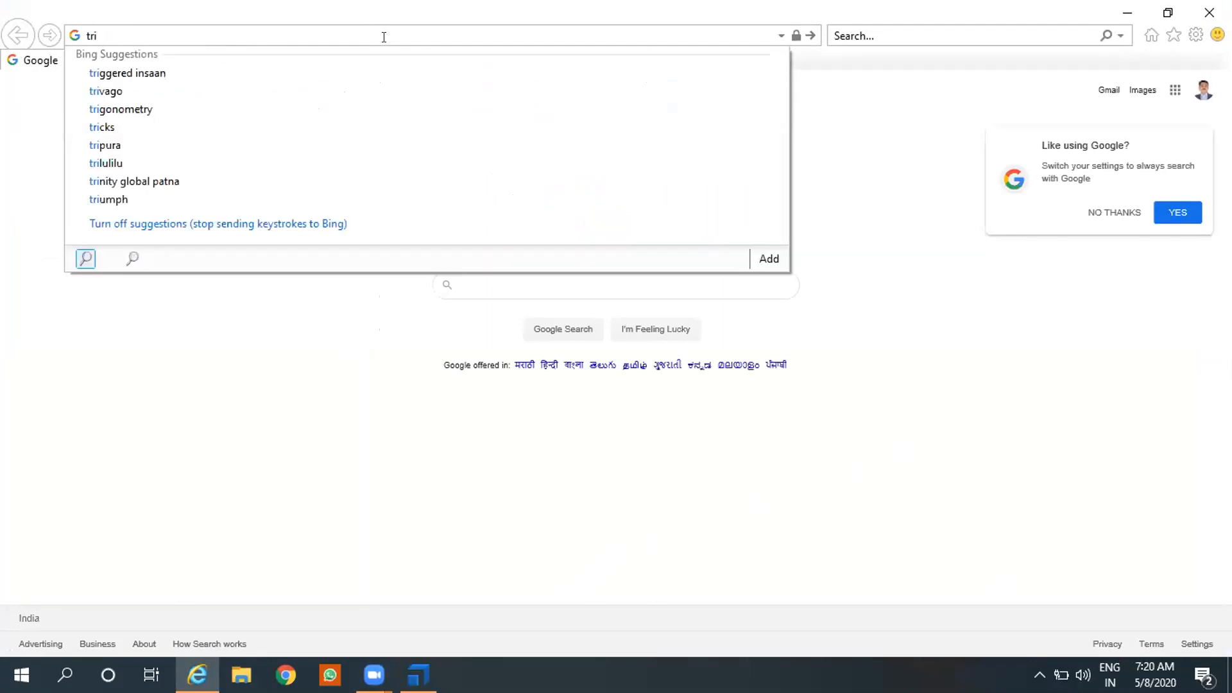
pyautogui.press('BackSpace')
pyautogui.press('BackSpace')
pyautogui.press('BackSpace')
pyautogui.write('the veh')
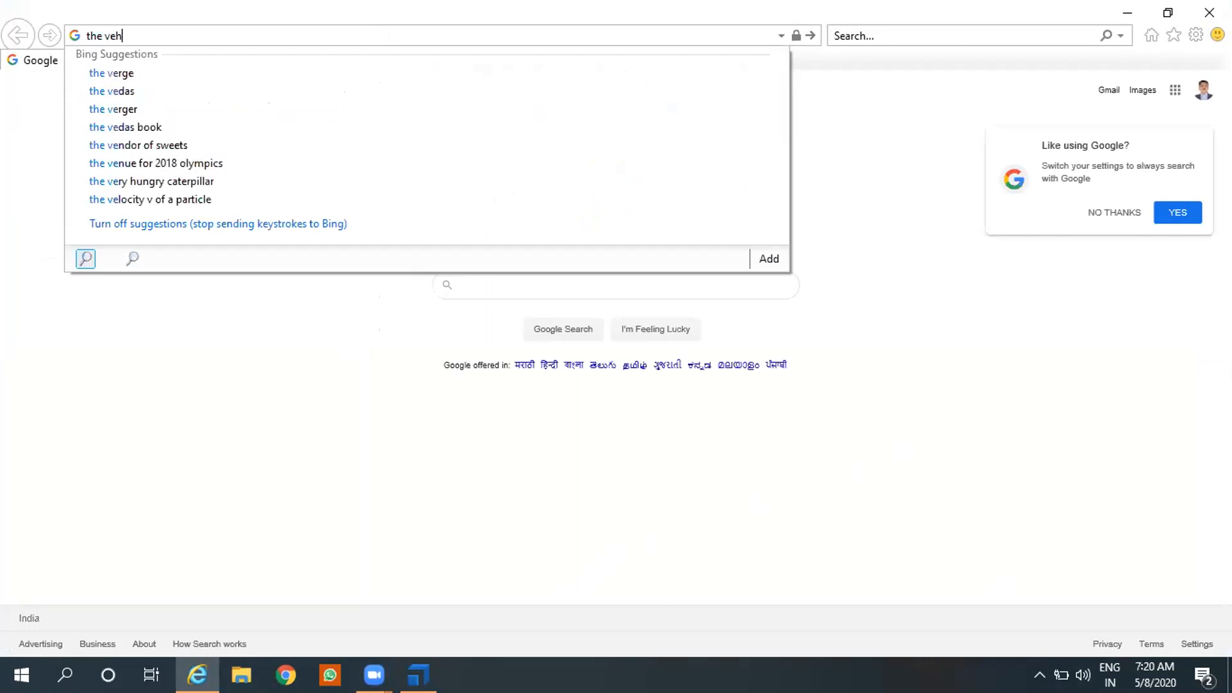
pyautogui.write('icle insuranc')
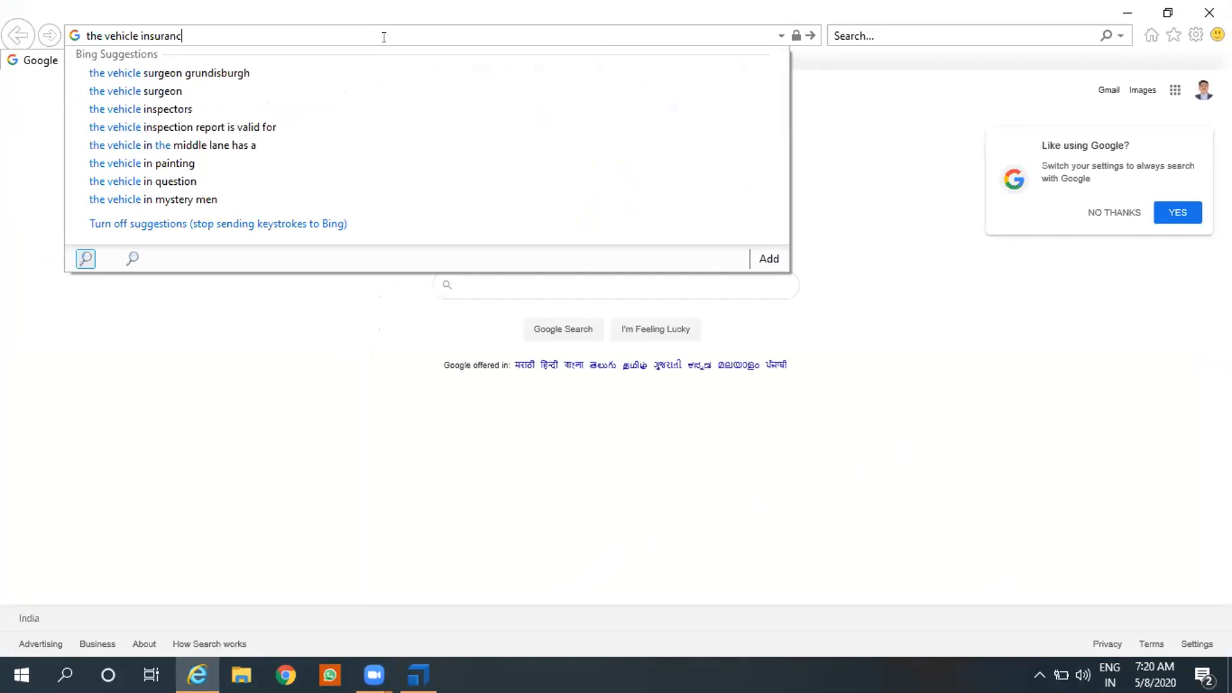
pyautogui.write('e')
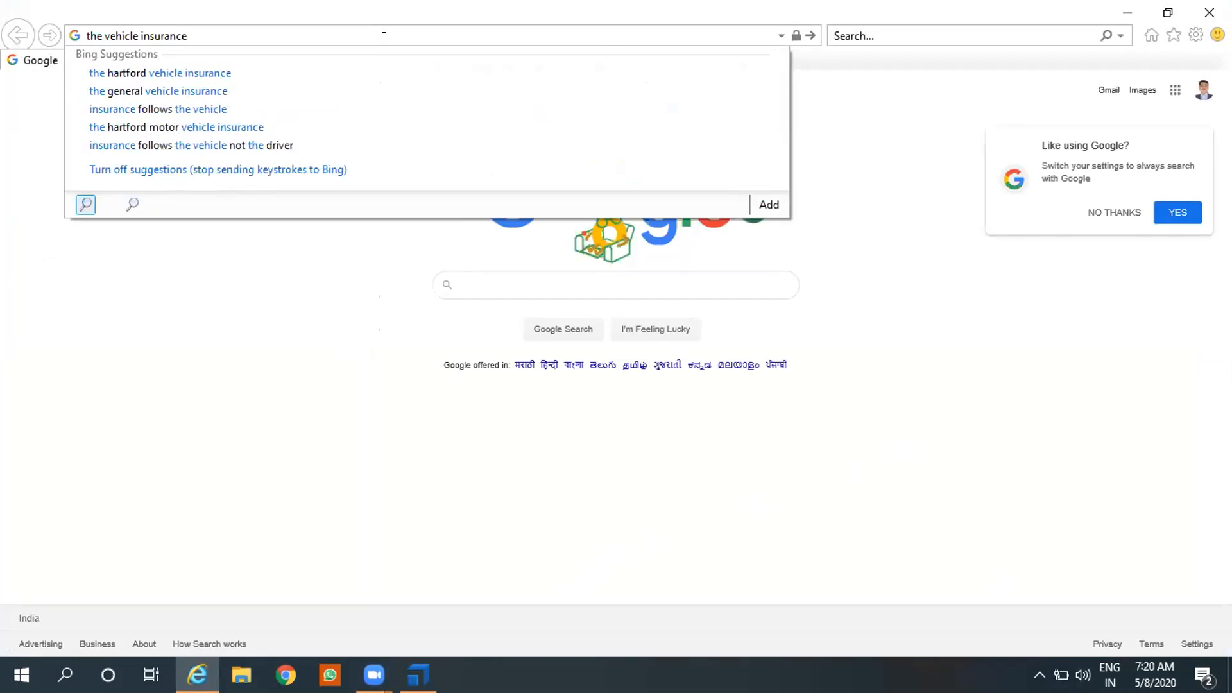
pyautogui.doubleClick(96, 36)
pyautogui.write('t')
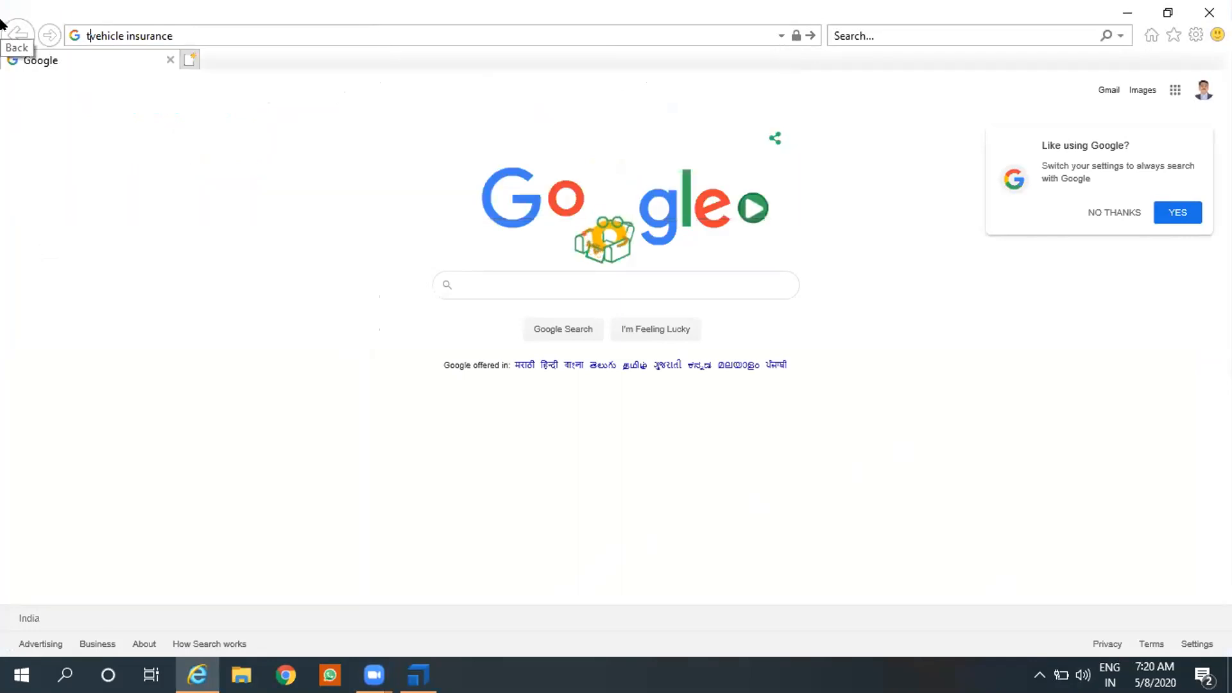
pyautogui.write('osca')
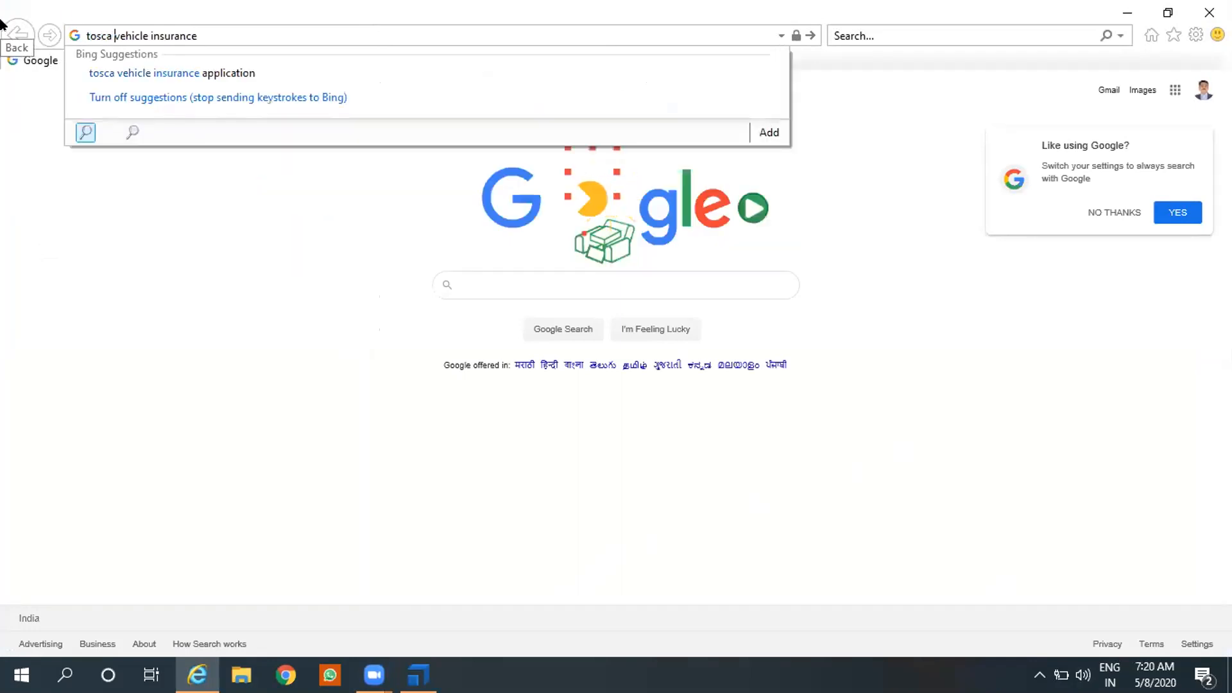
pyautogui.press('Return')
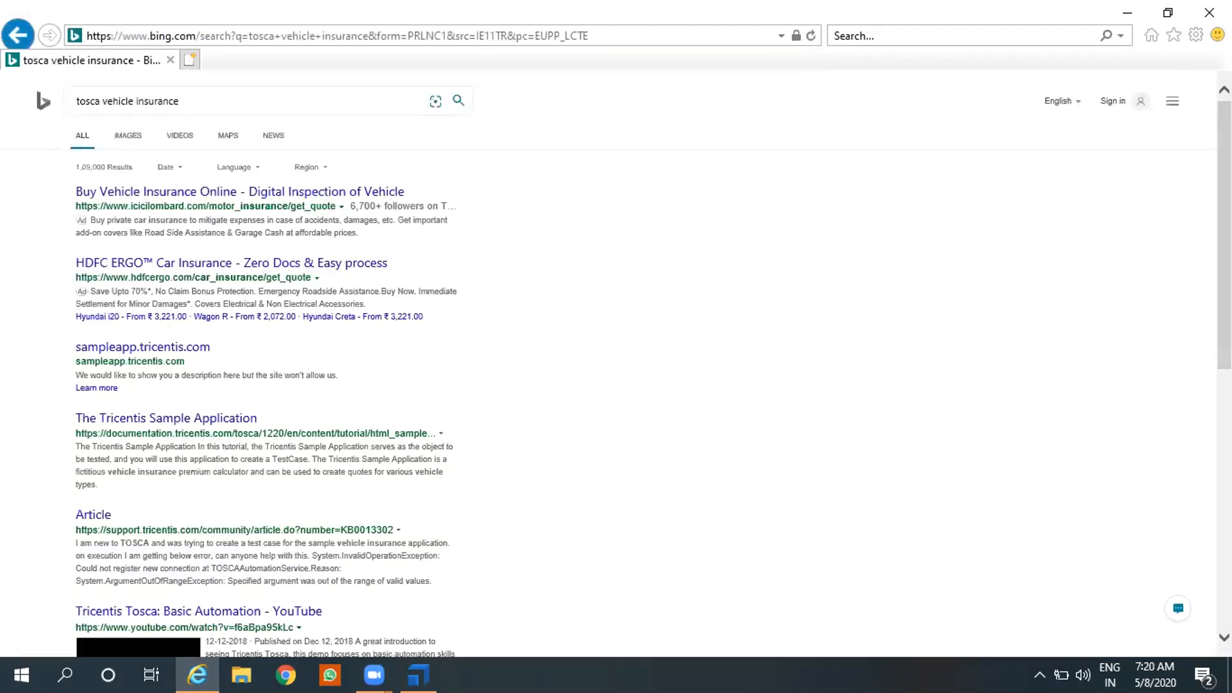
pyautogui.click(154, 353)
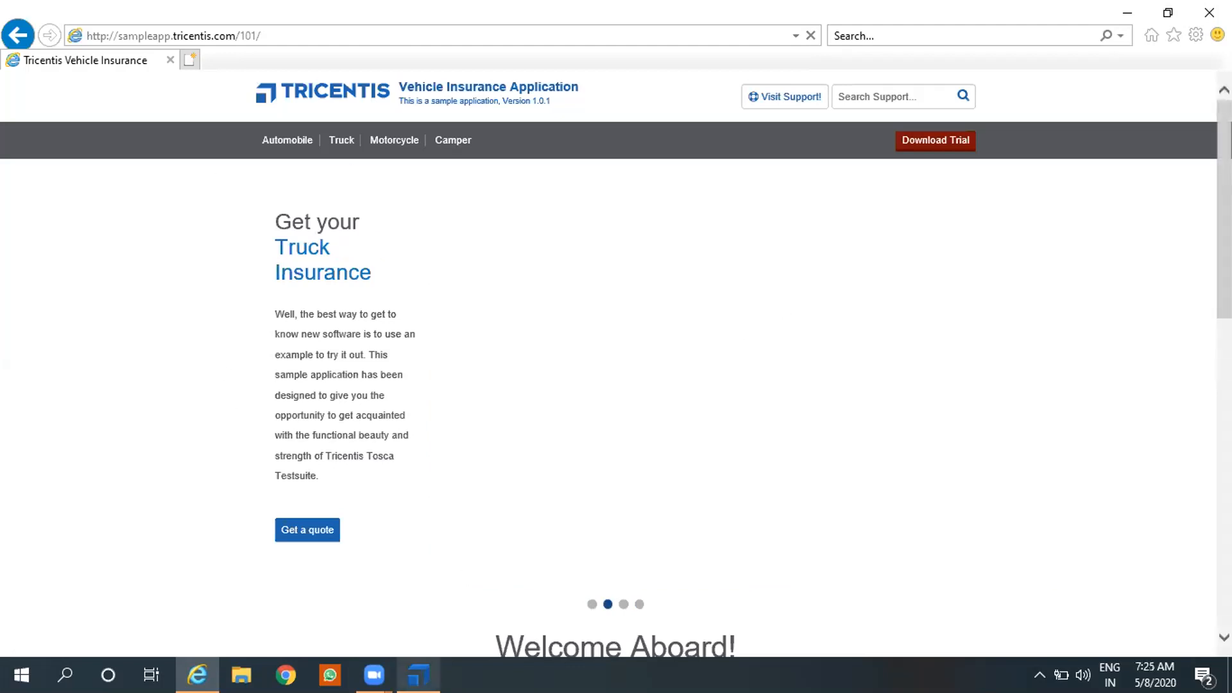
# - Switch to Tosca Commander and create a folder named Tricentis Vehicle Insurance under Modules
pyautogui.moveTo(418, 675)
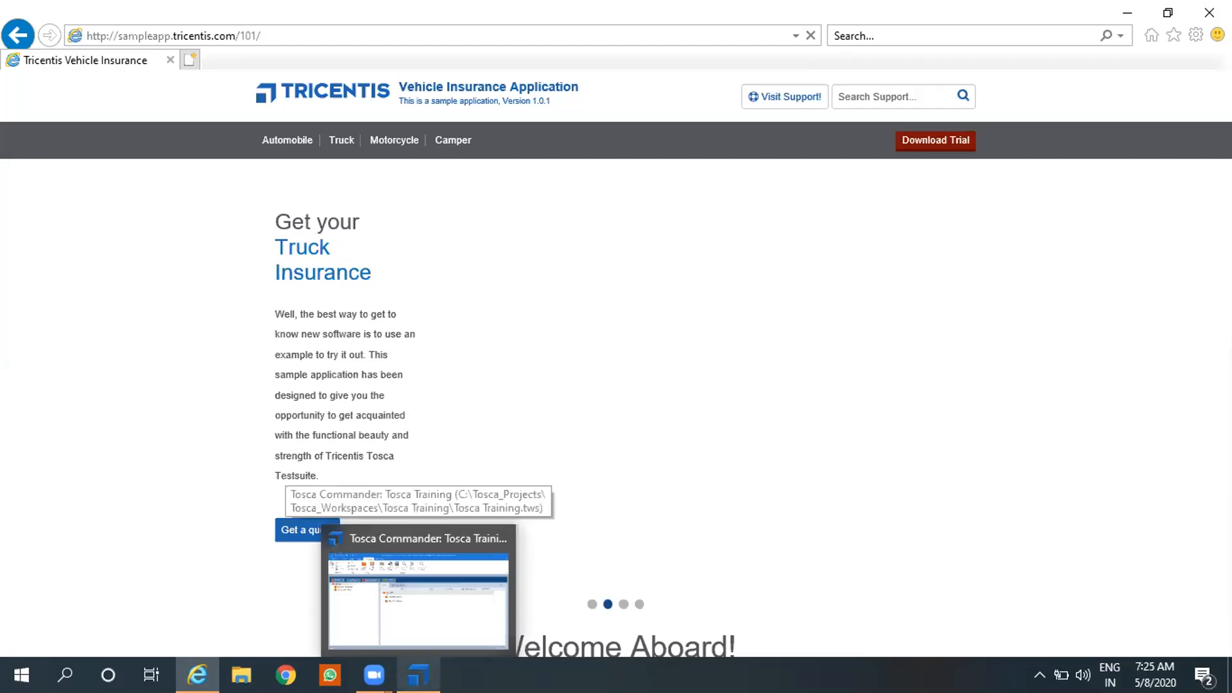
pyautogui.click(419, 600)
pyautogui.click(59, 211)
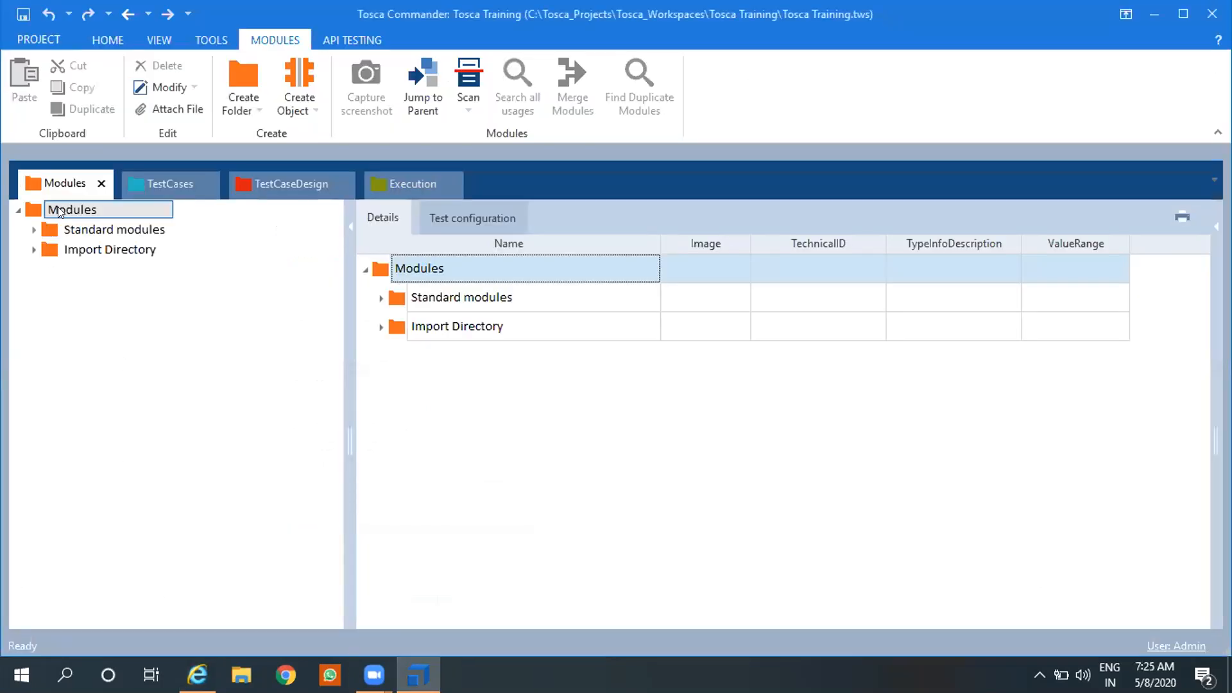
pyautogui.rightClick(64, 208)
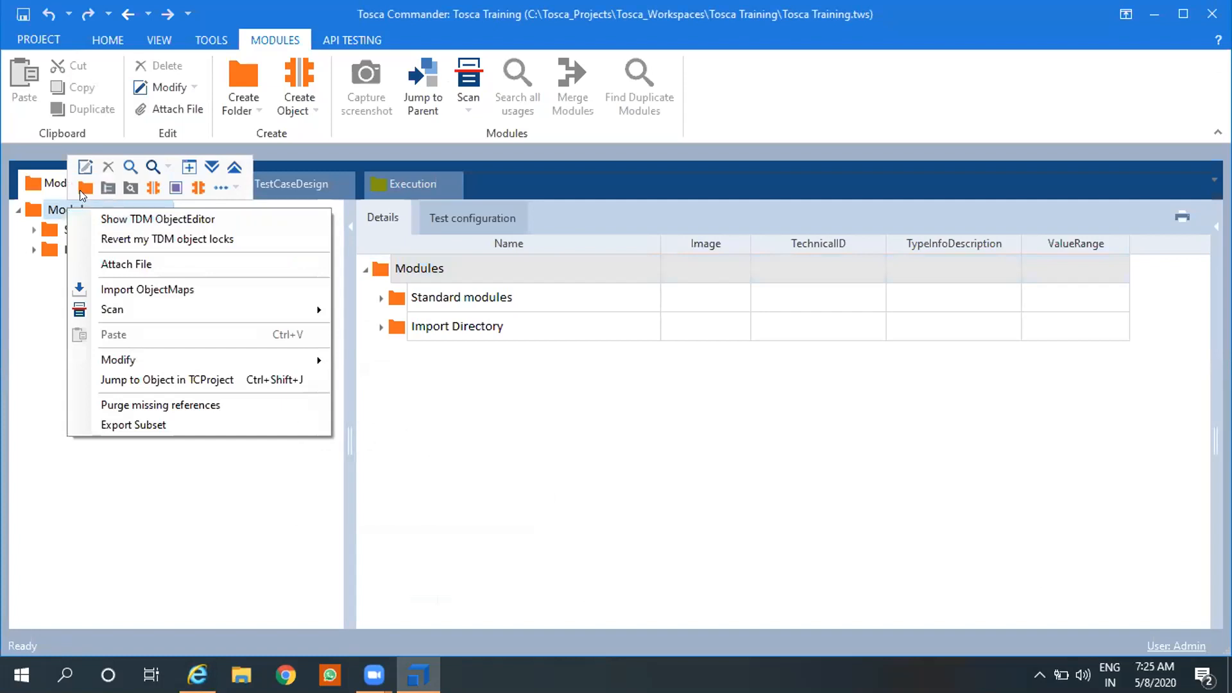
pyautogui.click(82, 187)
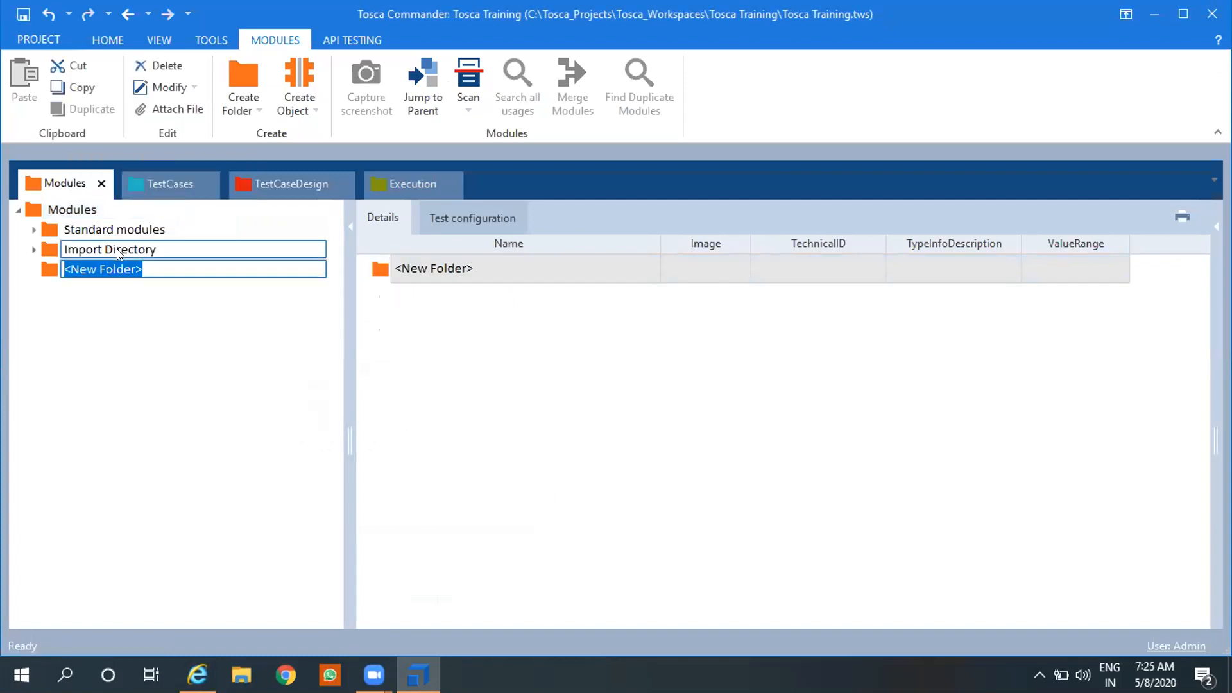
pyautogui.write('Tricentis')
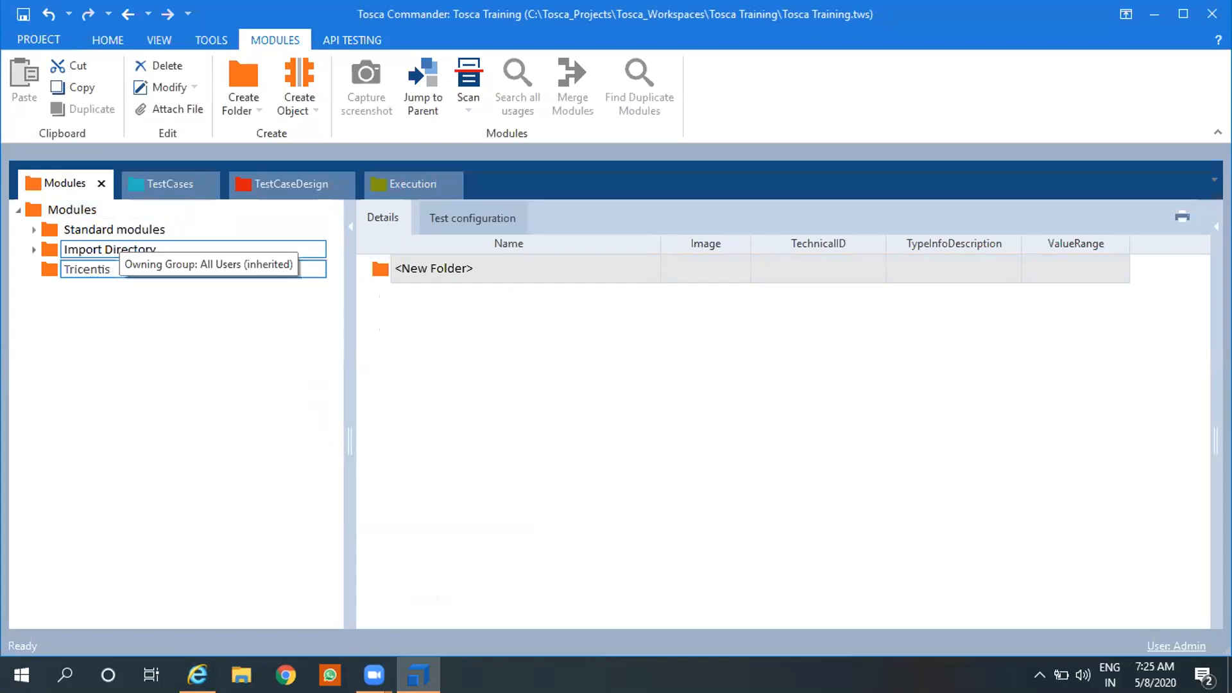
pyautogui.write(' Vehicle Ins')
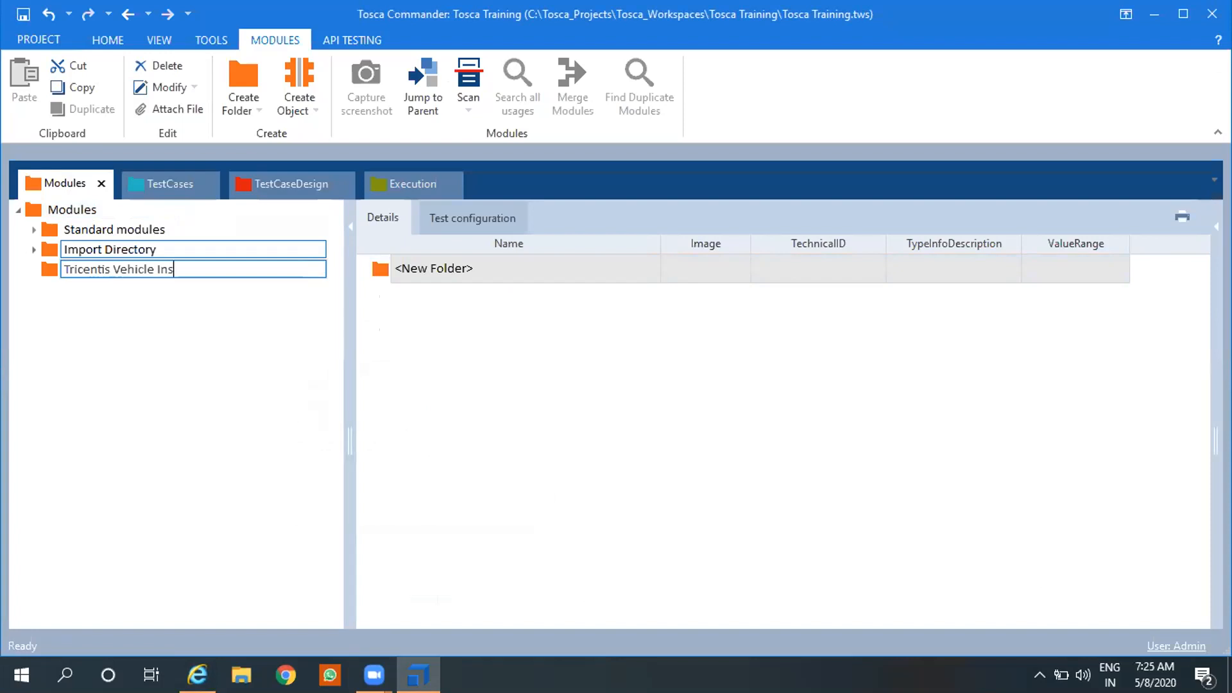
pyautogui.write('urance')
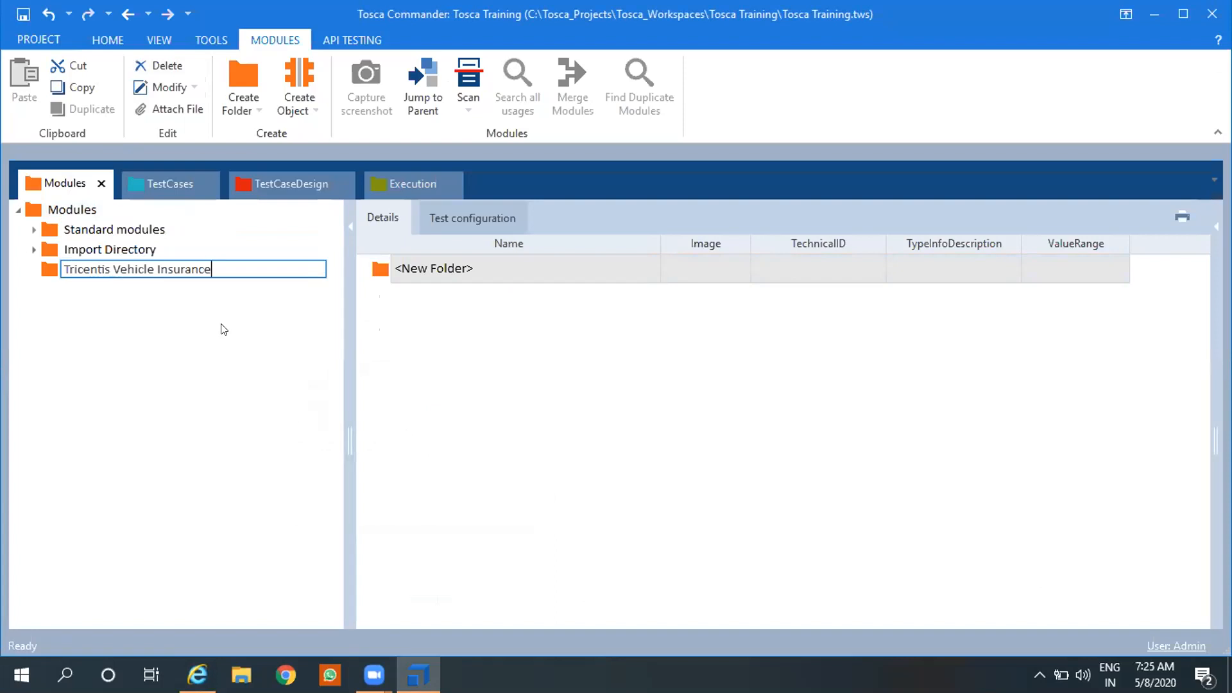
pyautogui.press('Return')
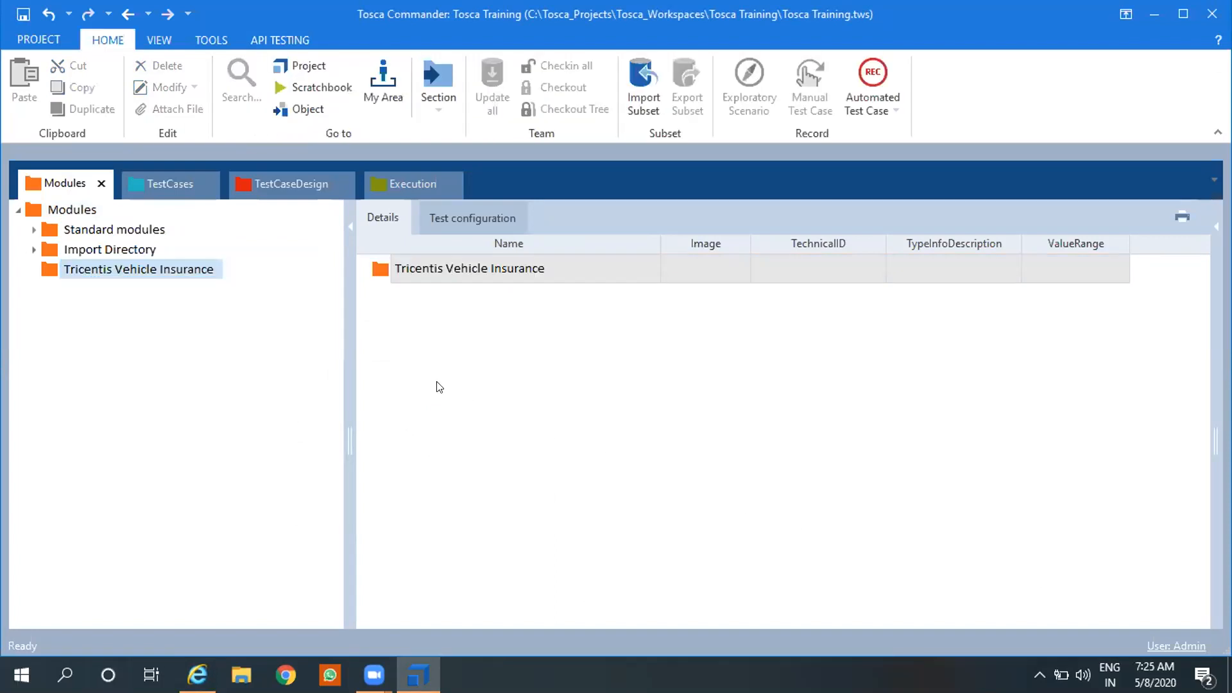
# - Review the object creation options for the Tricentis Vehicle Insurance folder, including the image based controls
pyautogui.click(77, 268)
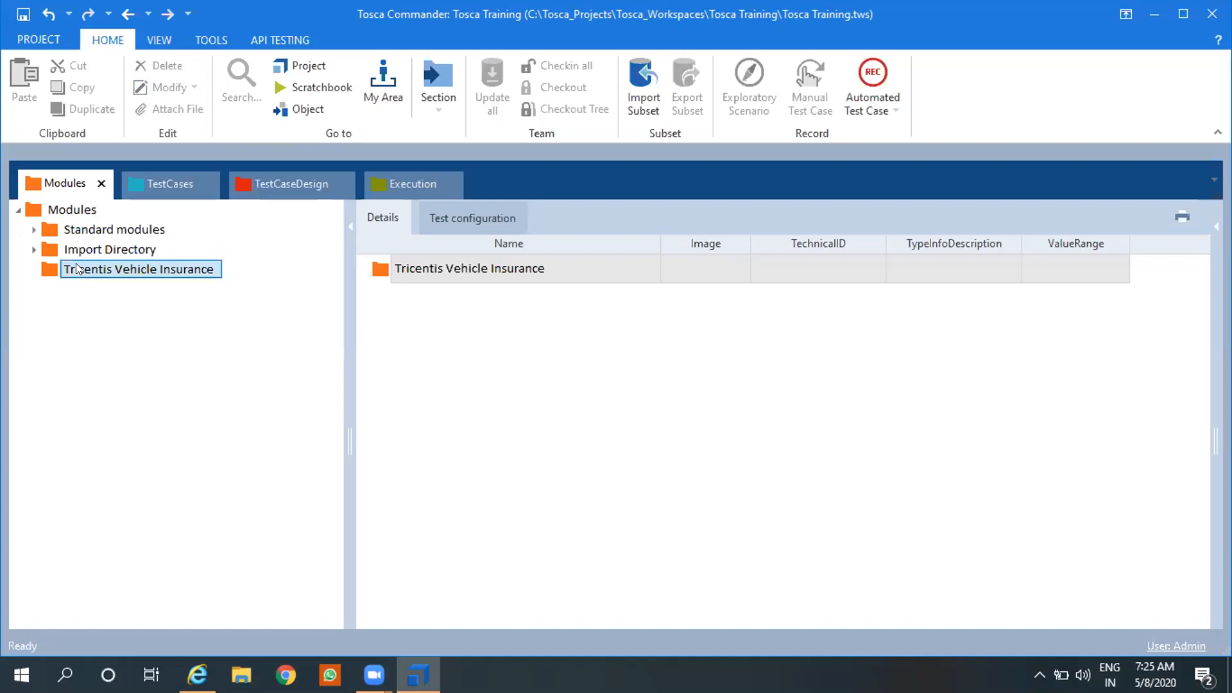
pyautogui.rightClick(77, 268)
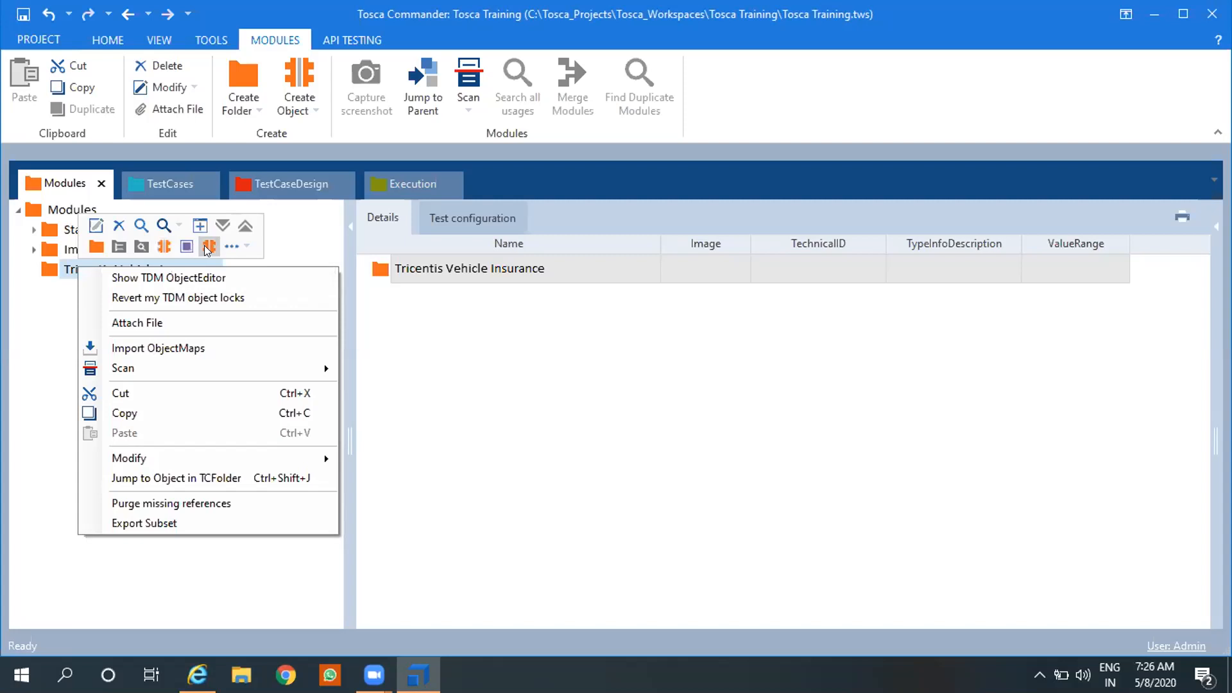
pyautogui.click(246, 247)
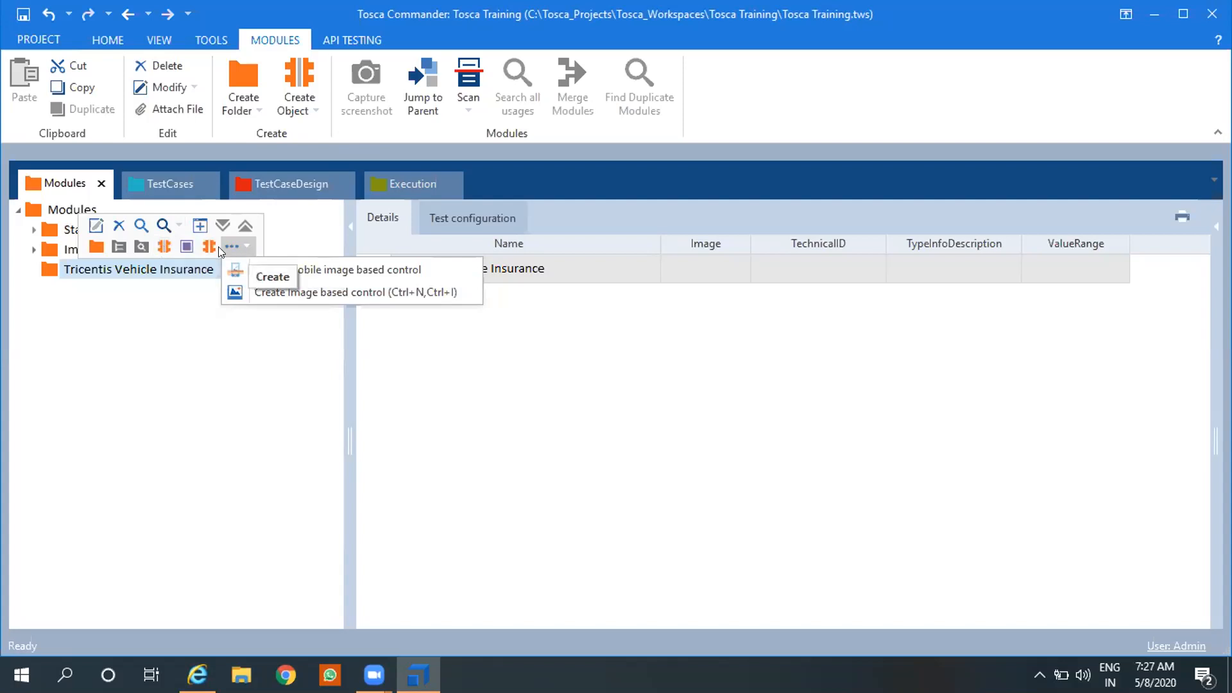
pyautogui.click(51, 266)
# - Start an application scan from the Tricentis Vehicle Insurance folder and scan the open Tricentis Vehicle Insurance page
pyautogui.rightClick(50, 264)
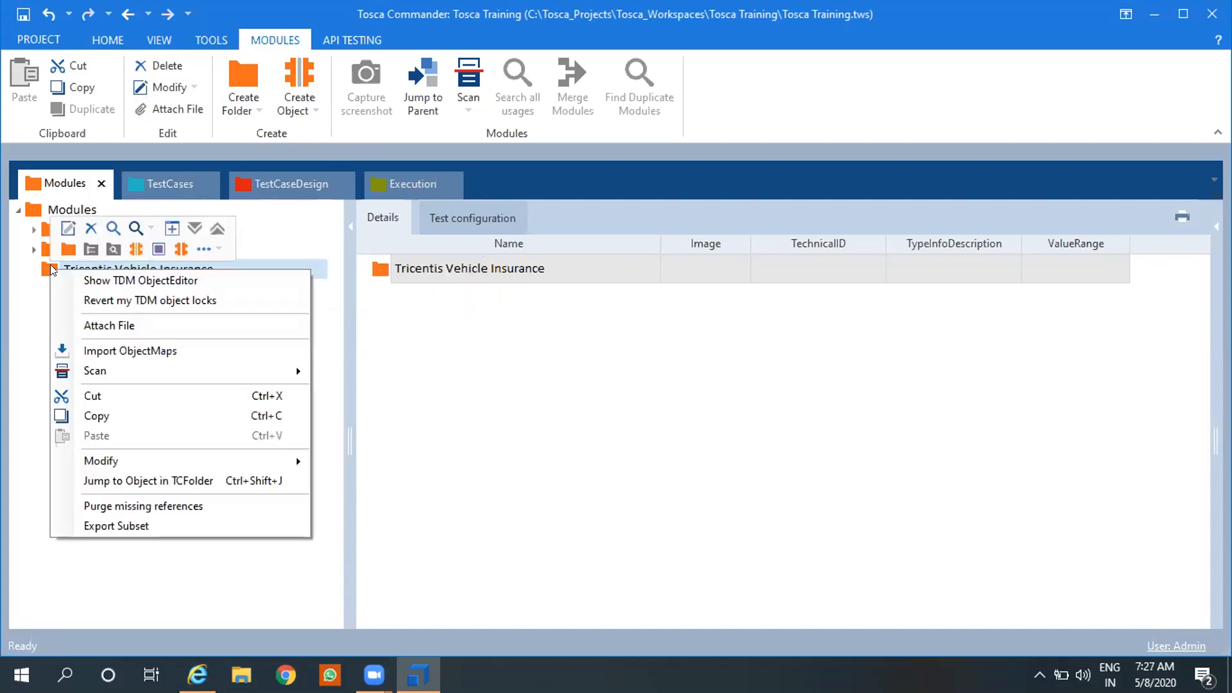
pyautogui.moveTo(94, 370)
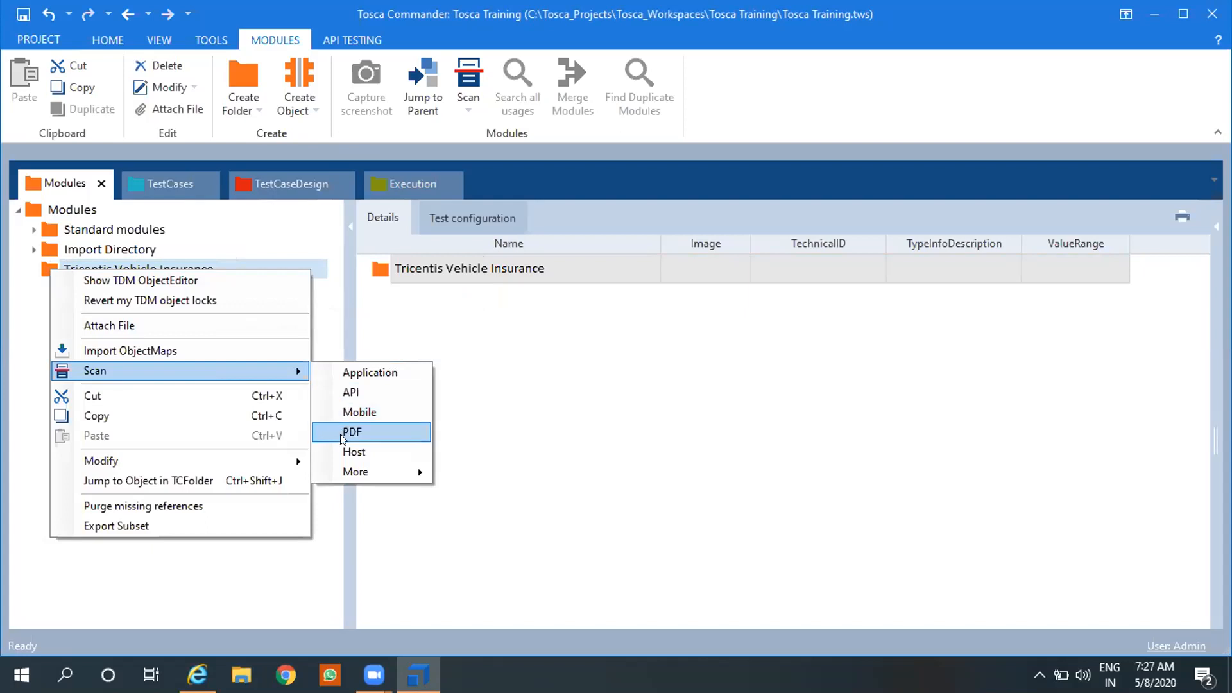
pyautogui.moveTo(351, 473)
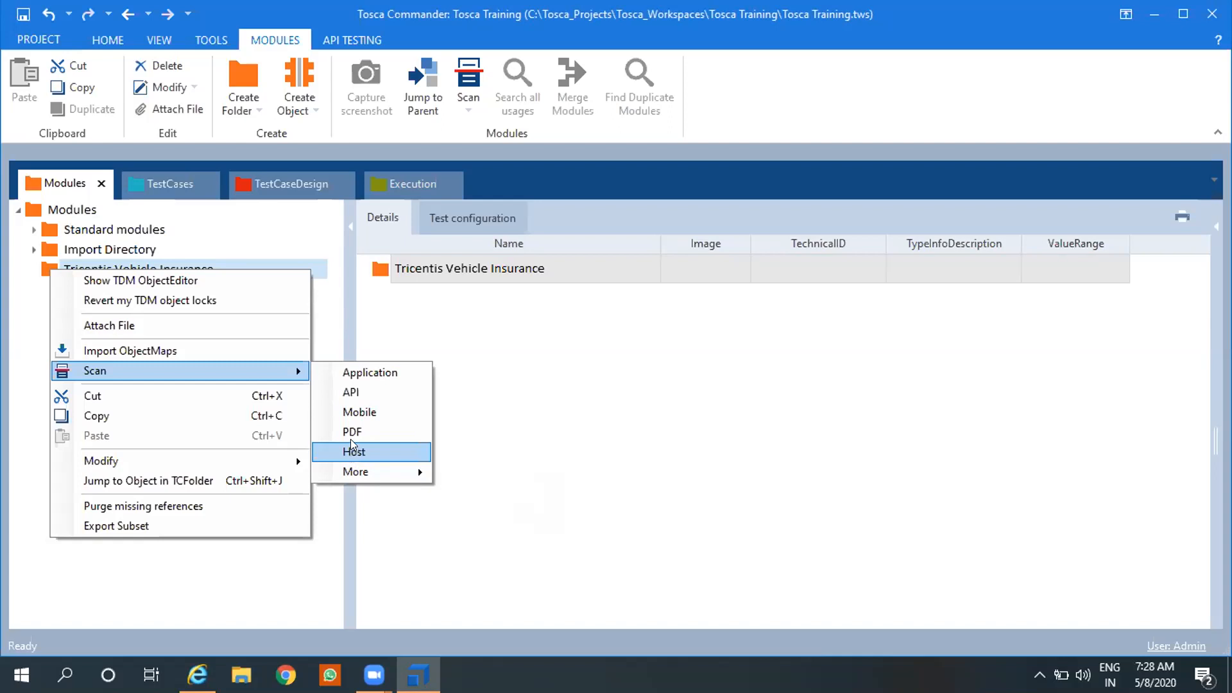
pyautogui.click(354, 373)
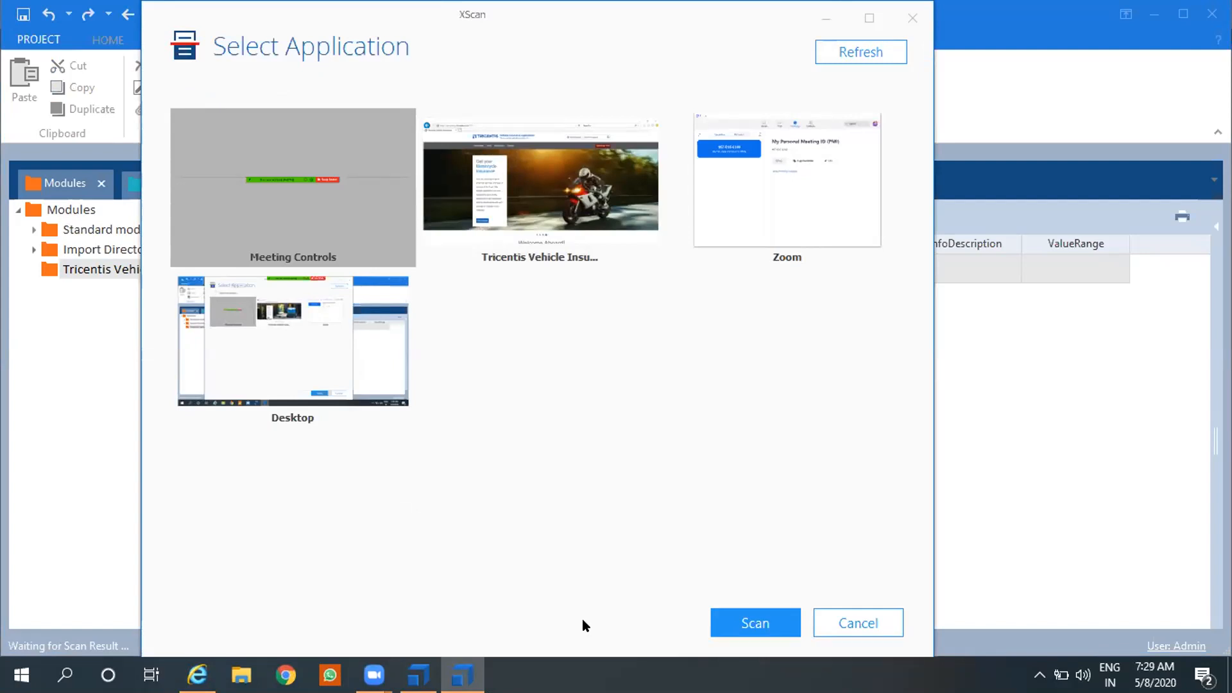
pyautogui.click(583, 203)
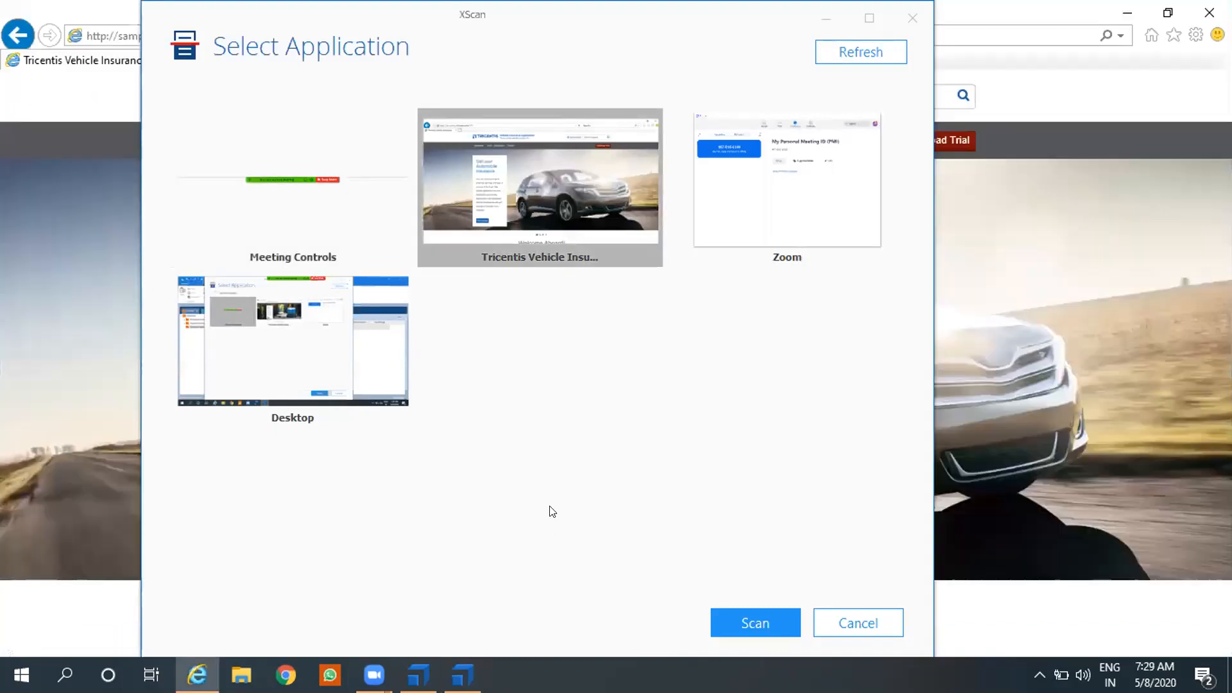
pyautogui.click(753, 623)
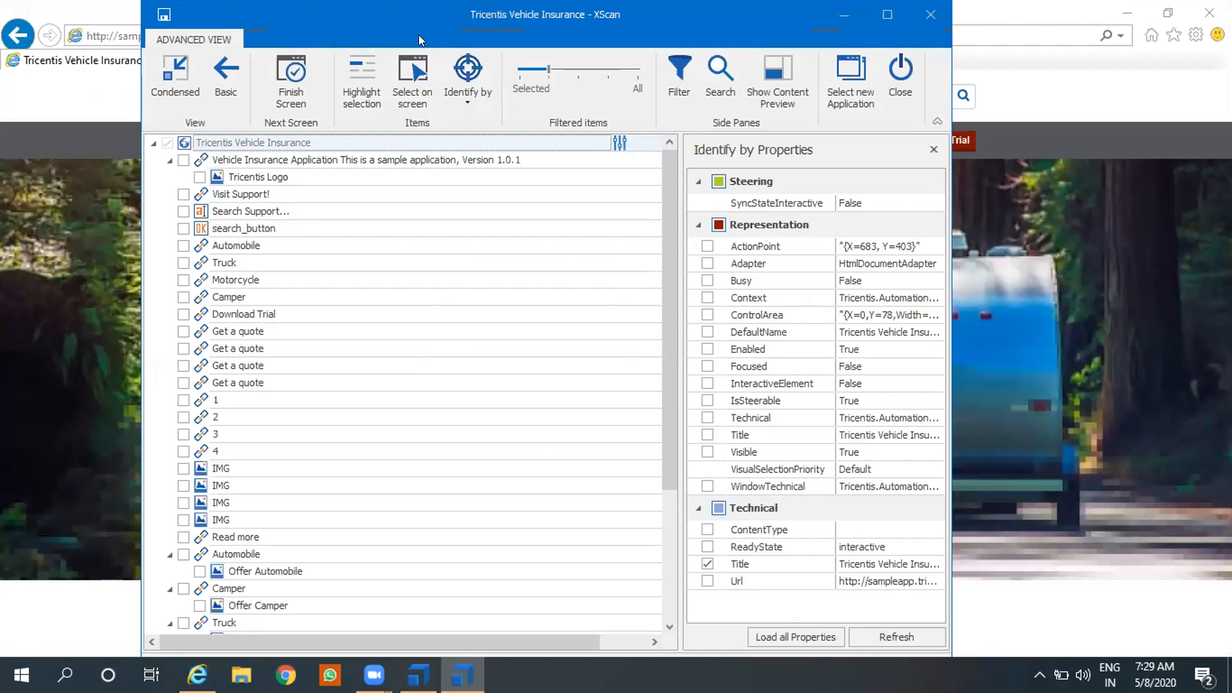
# - Collapse the Vehicle Insurance Application link entry in the scanned tree and review the available identification methods
pyautogui.moveTo(419, 36); pyautogui.dragTo(498, 180)
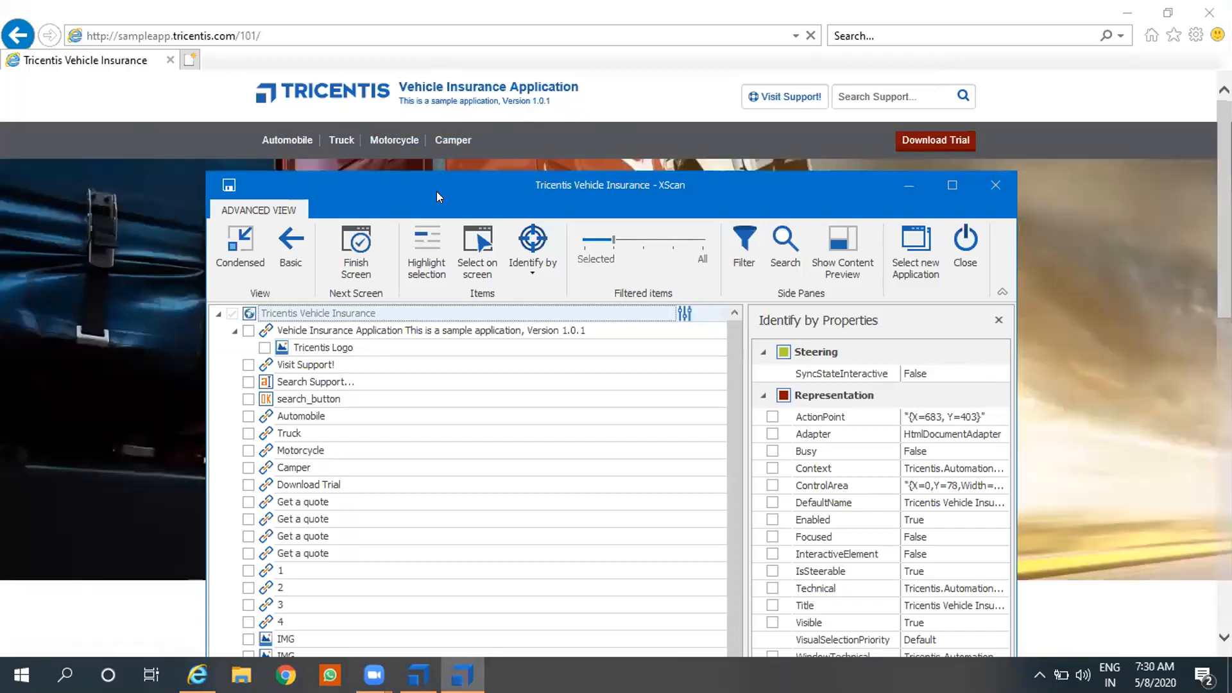
pyautogui.moveTo(437, 192); pyautogui.dragTo(435, 189)
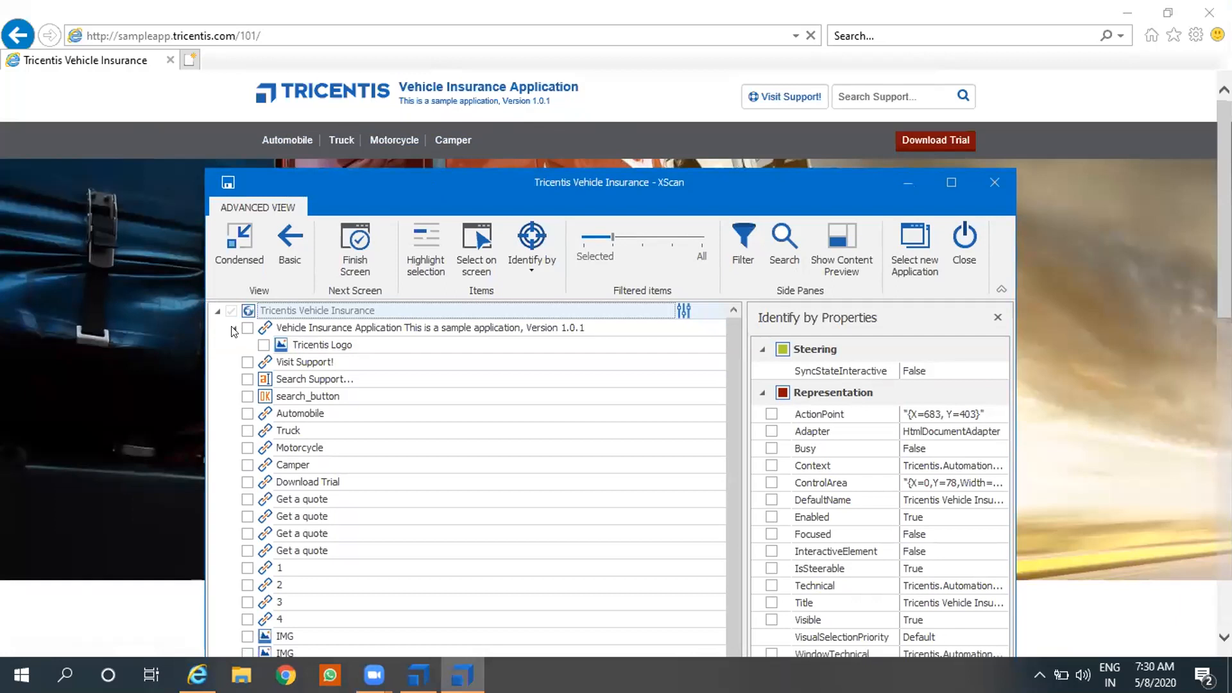
pyautogui.click(233, 328)
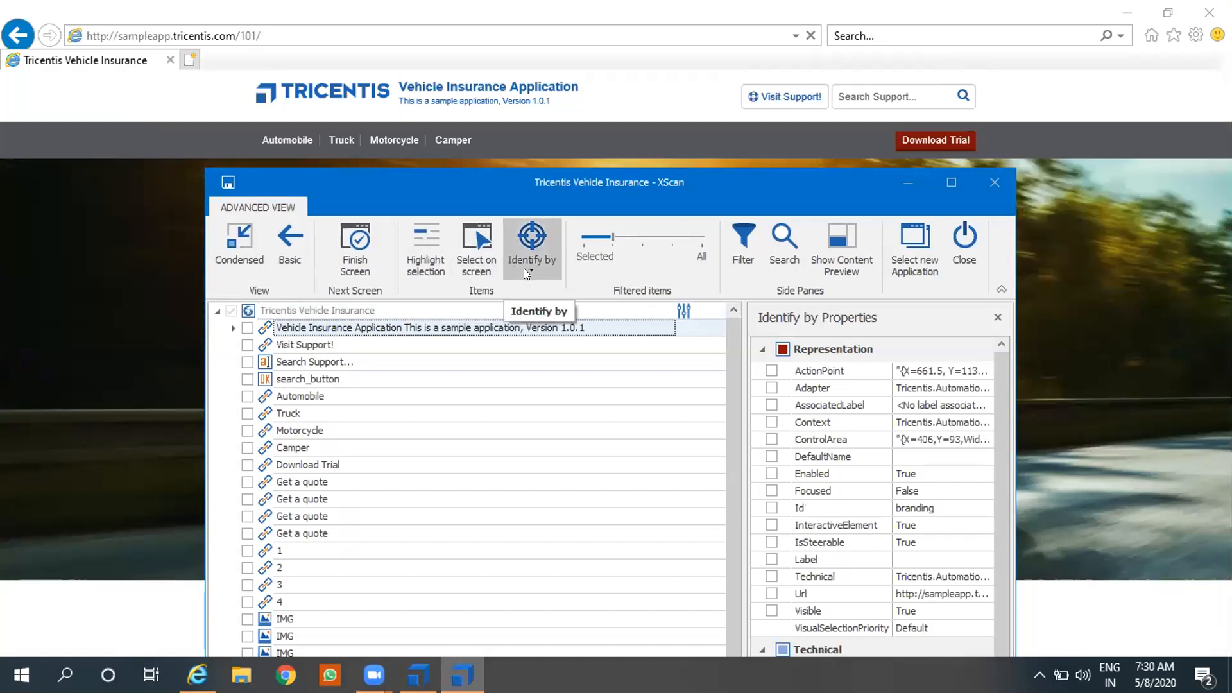
pyautogui.click(527, 263)
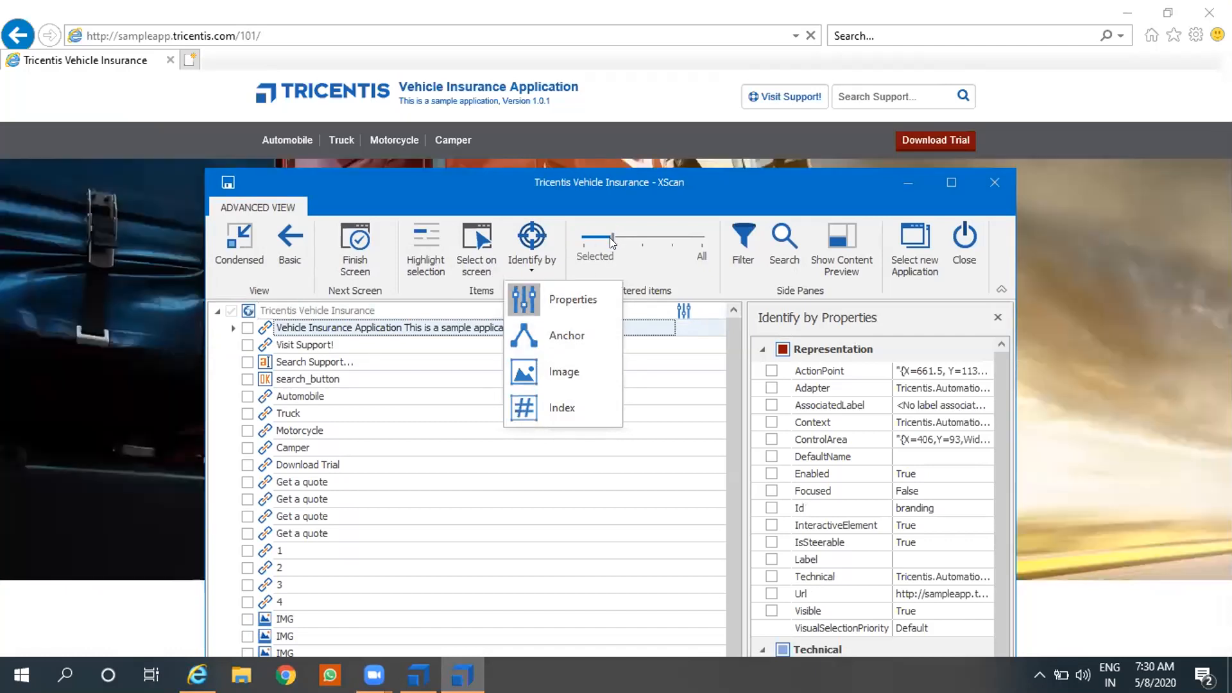
pyautogui.click(616, 211)
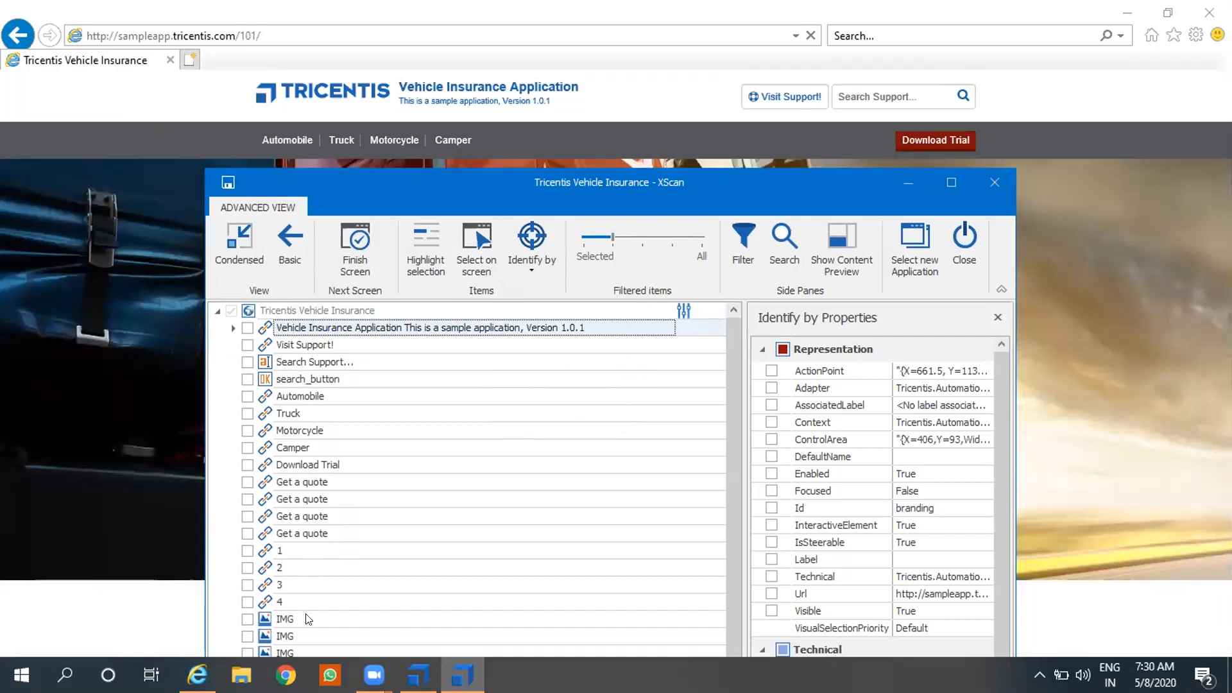
# - Raise the filtered items level stepwise up to All to compare the scanned controls, and return it to the middle level
pyautogui.click(613, 240)
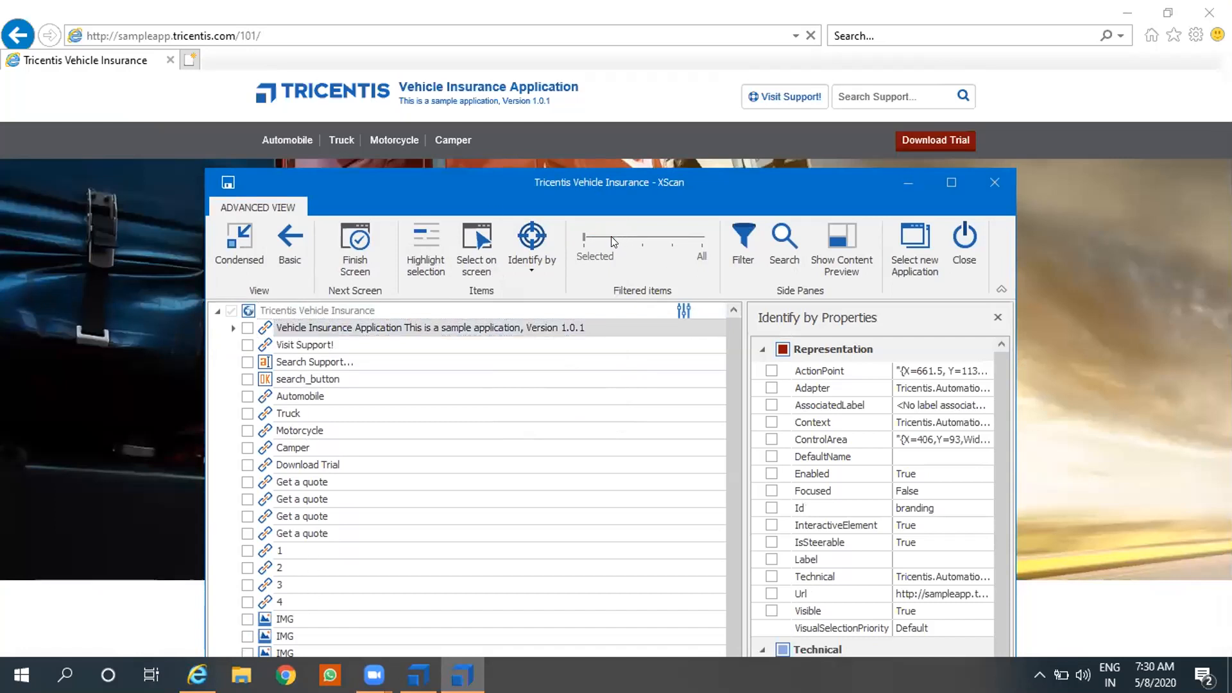
pyautogui.click(612, 241)
pyautogui.click(641, 242)
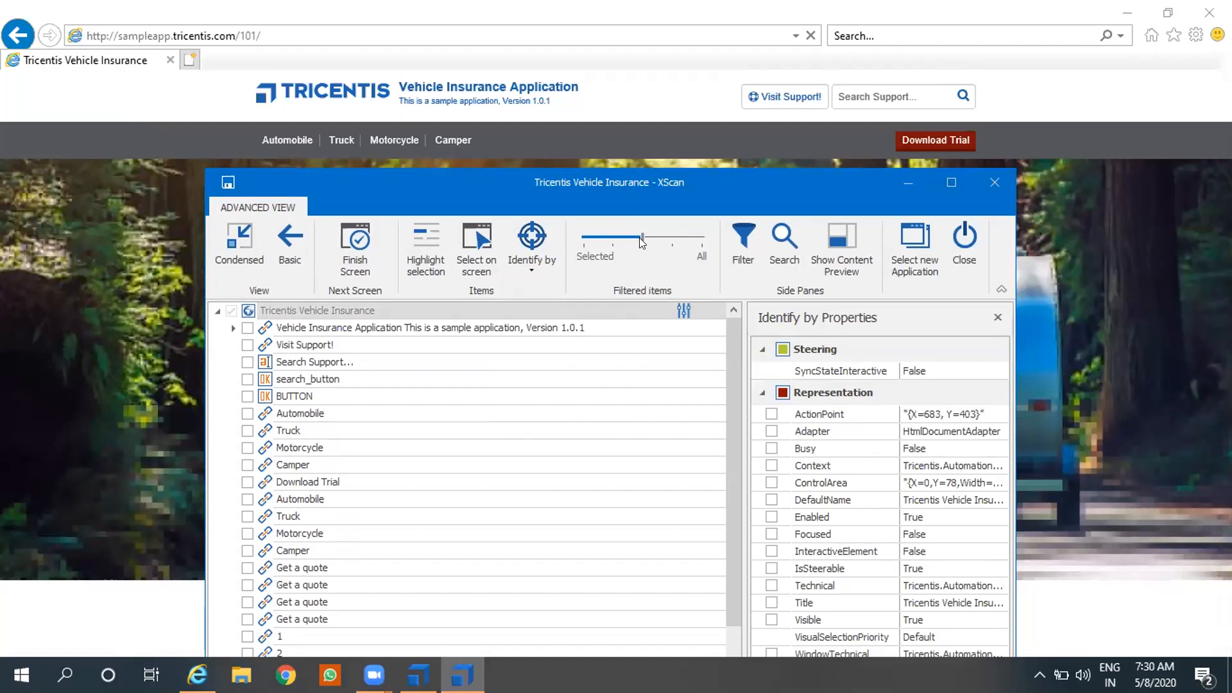
pyautogui.moveTo(642, 243); pyautogui.dragTo(673, 244)
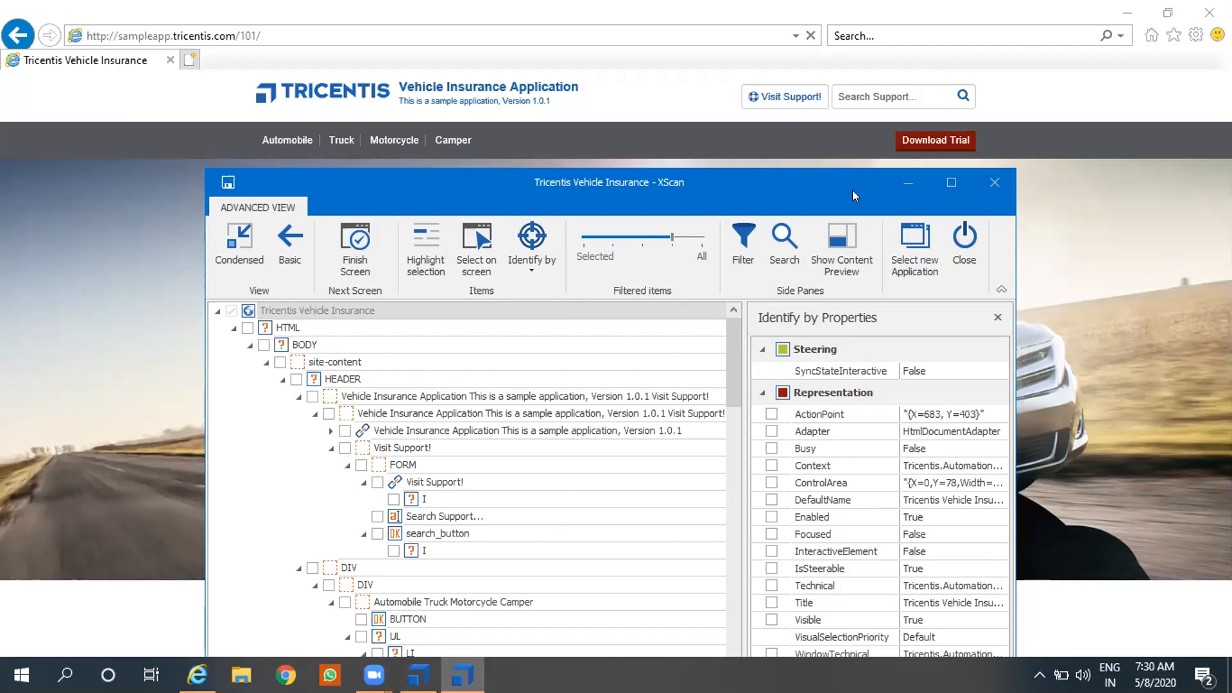
pyautogui.moveTo(671, 242); pyautogui.dragTo(700, 238)
pyautogui.moveTo(736, 379); pyautogui.dragTo(744, 292)
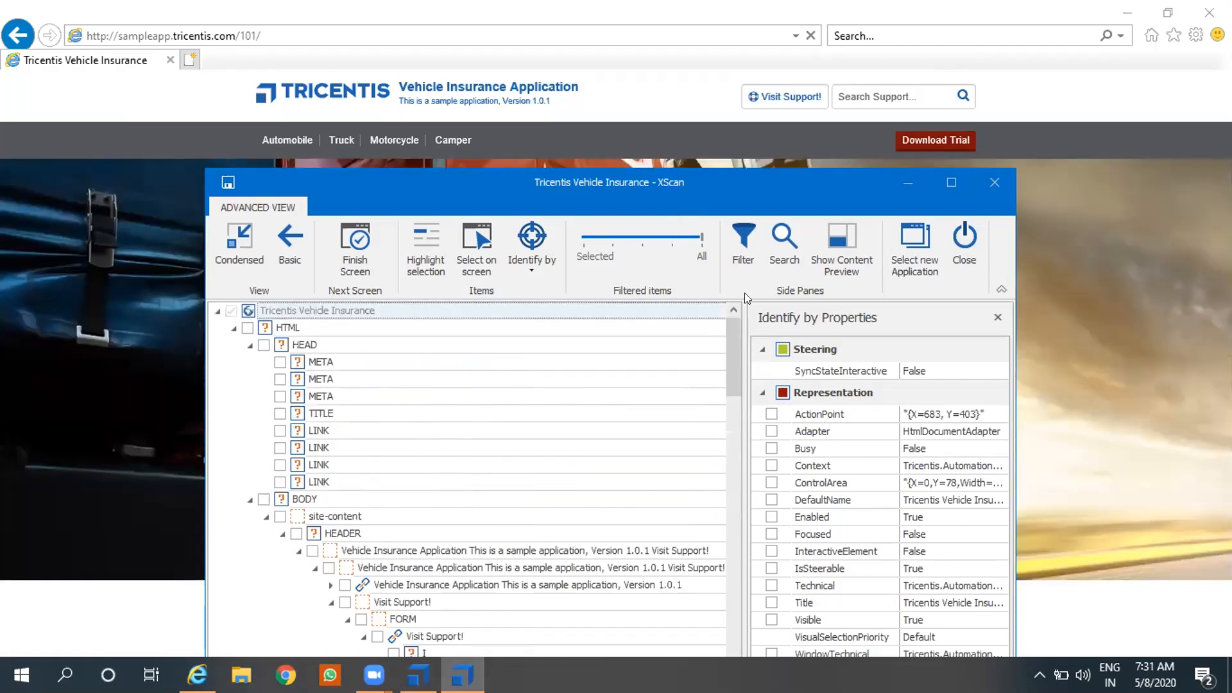
pyautogui.click(698, 237)
pyautogui.moveTo(698, 236); pyautogui.dragTo(655, 242)
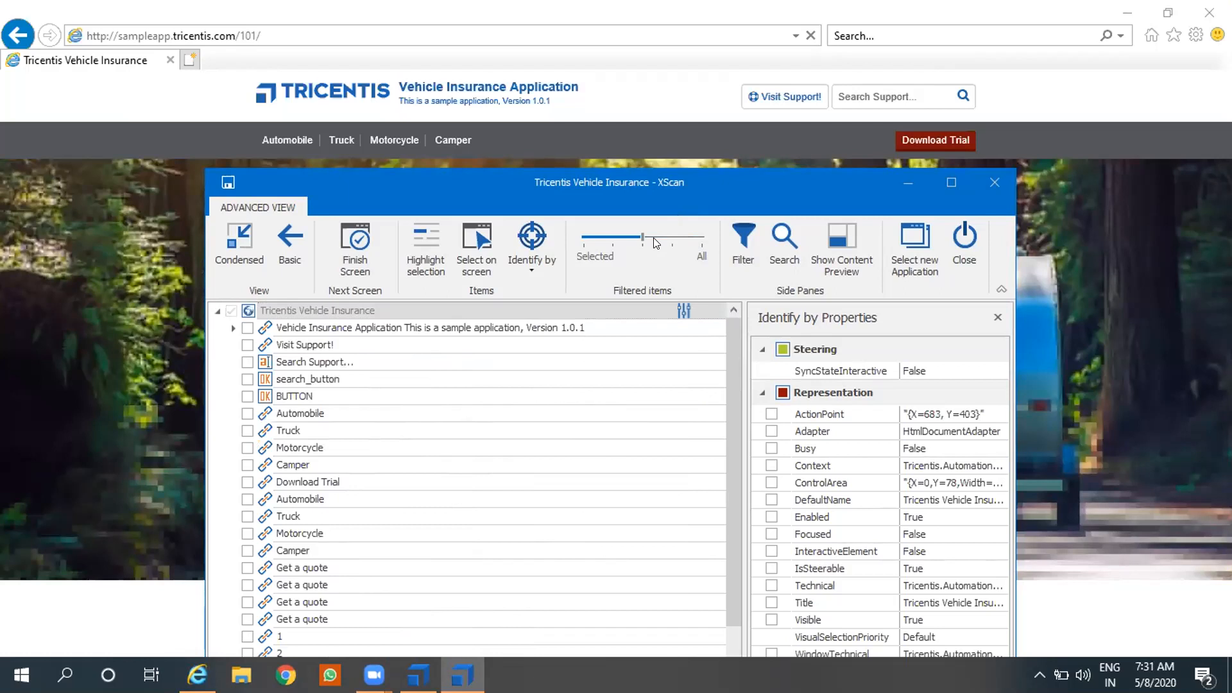
# - Open the scan filter and restrict the control type to Button only
pyautogui.click(742, 240)
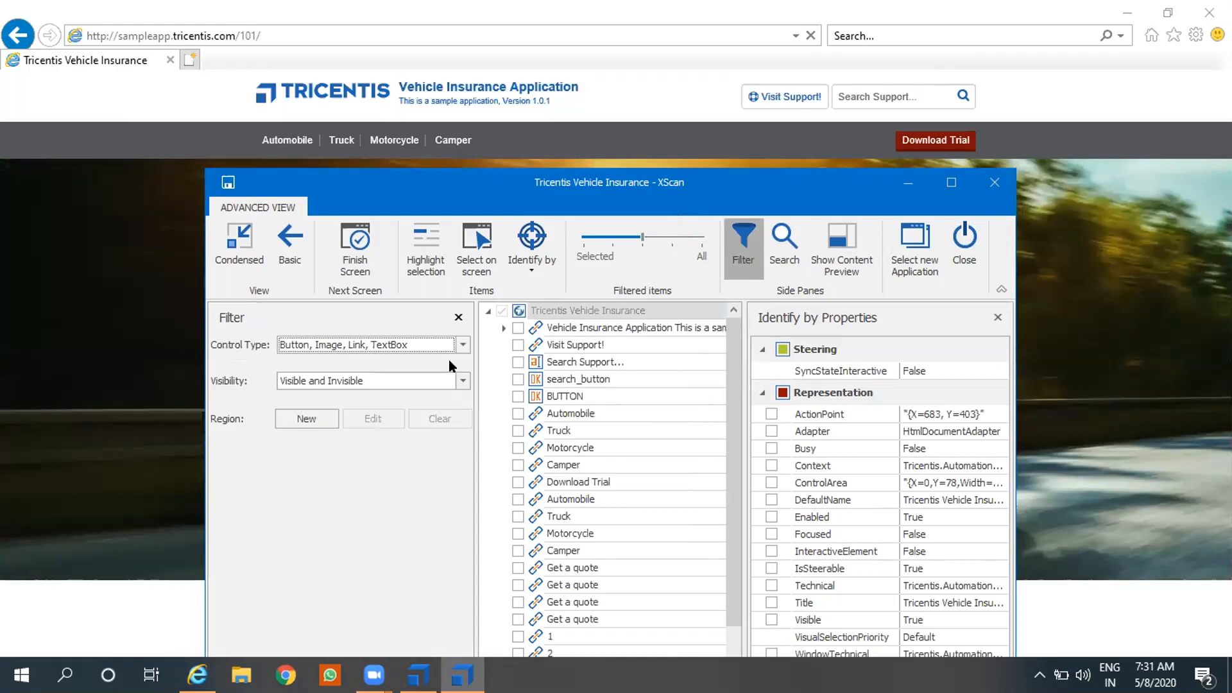
pyautogui.click(462, 344)
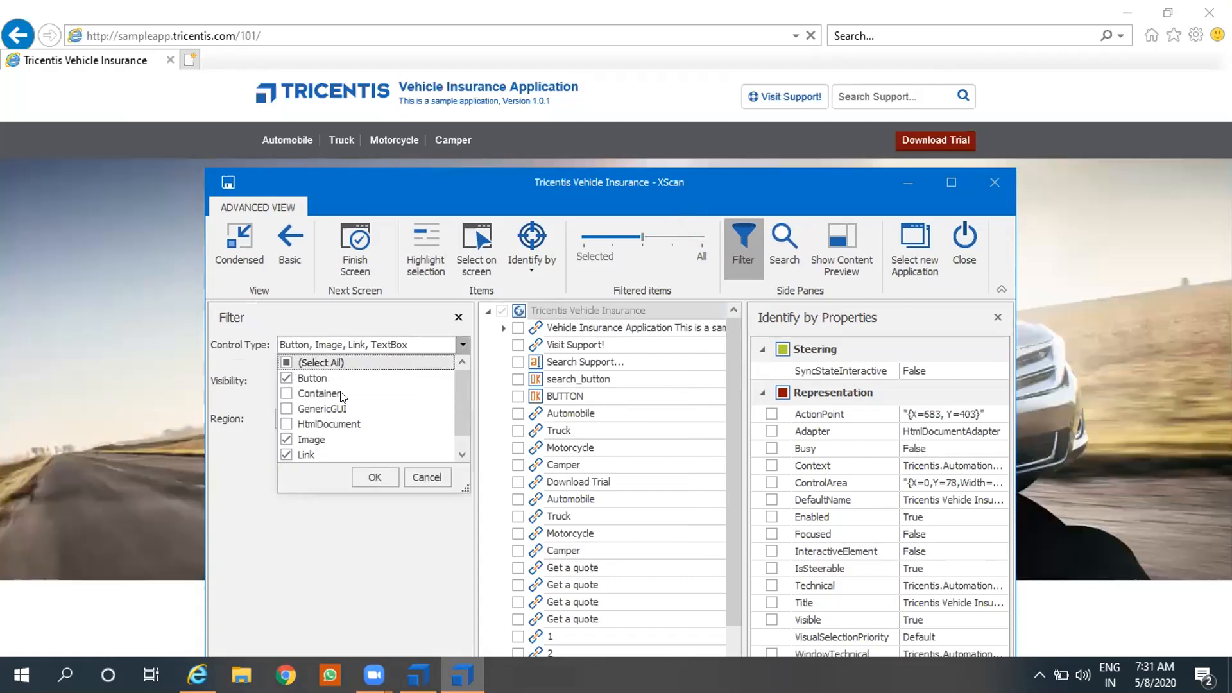
pyautogui.click(286, 363)
pyautogui.click(286, 379)
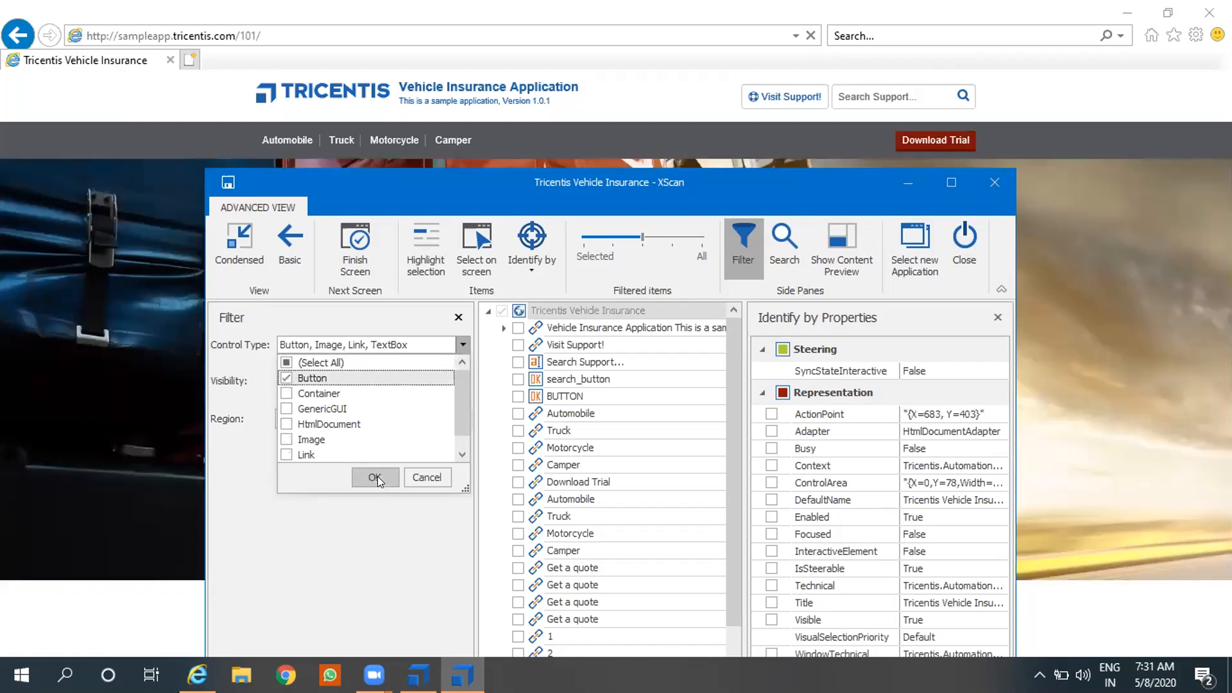
pyautogui.click(375, 476)
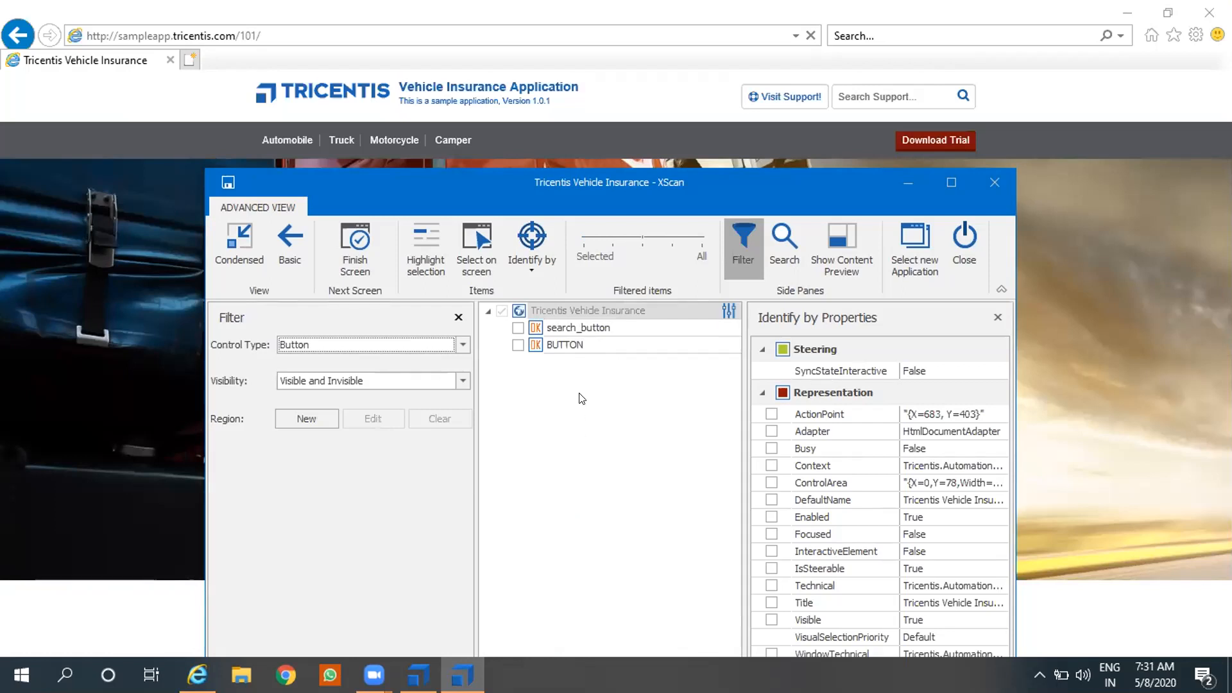
# - Remove Button from the control type filter so no type is chosen, and restrict the filter to Button again
pyautogui.click(456, 348)
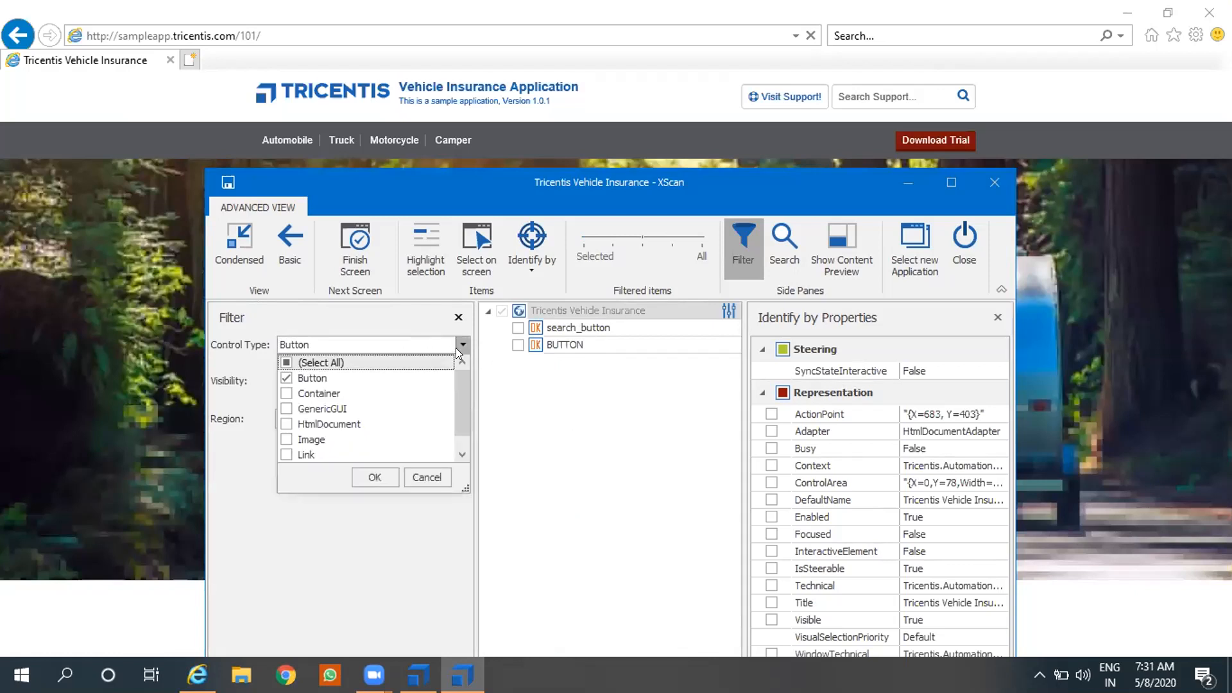
pyautogui.click(286, 380)
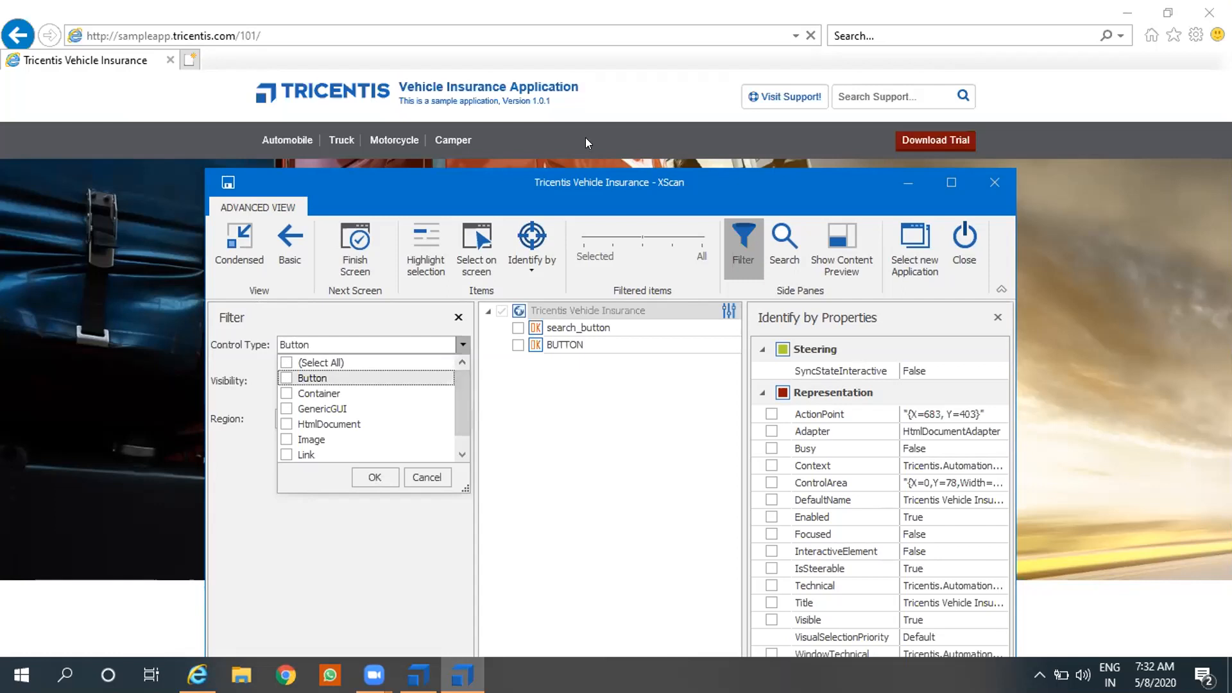
pyautogui.click(613, 331)
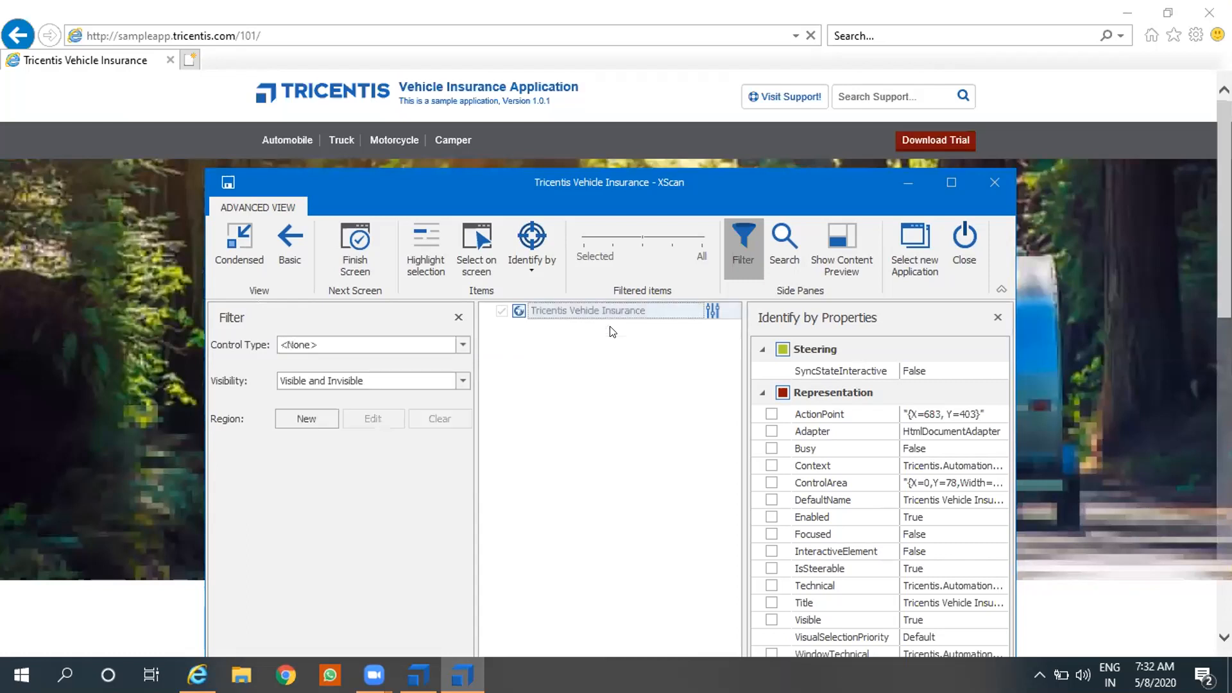
pyautogui.click(462, 347)
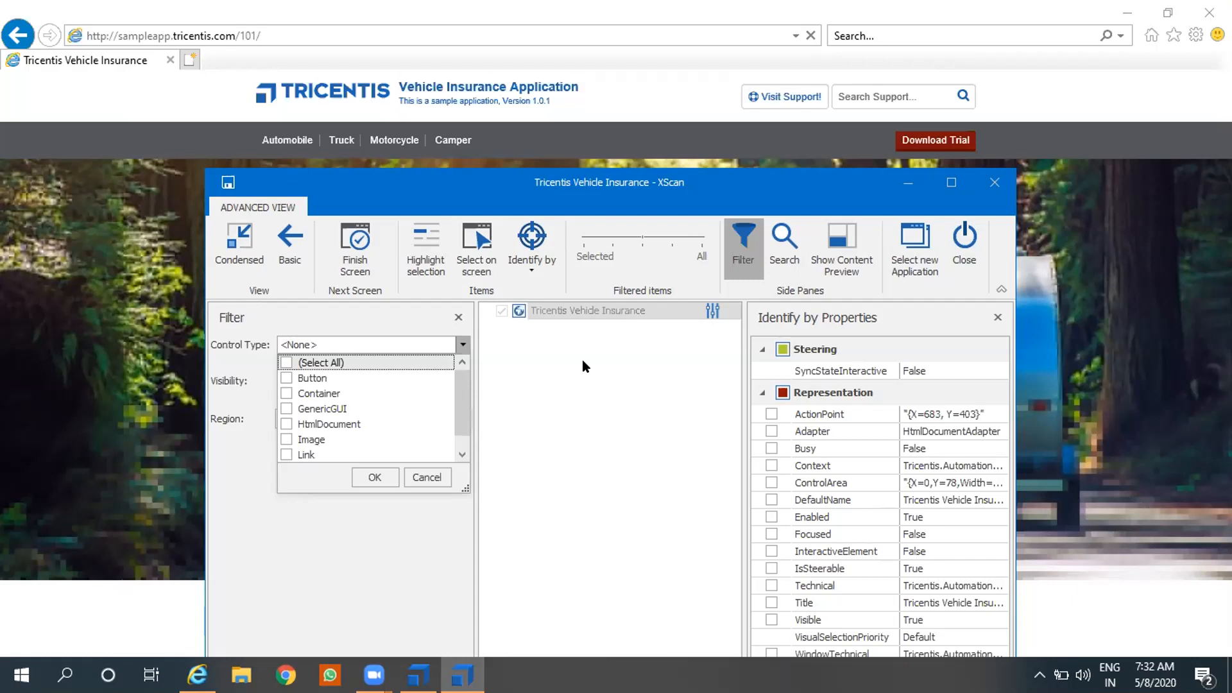
pyautogui.click(294, 377)
pyautogui.click(518, 435)
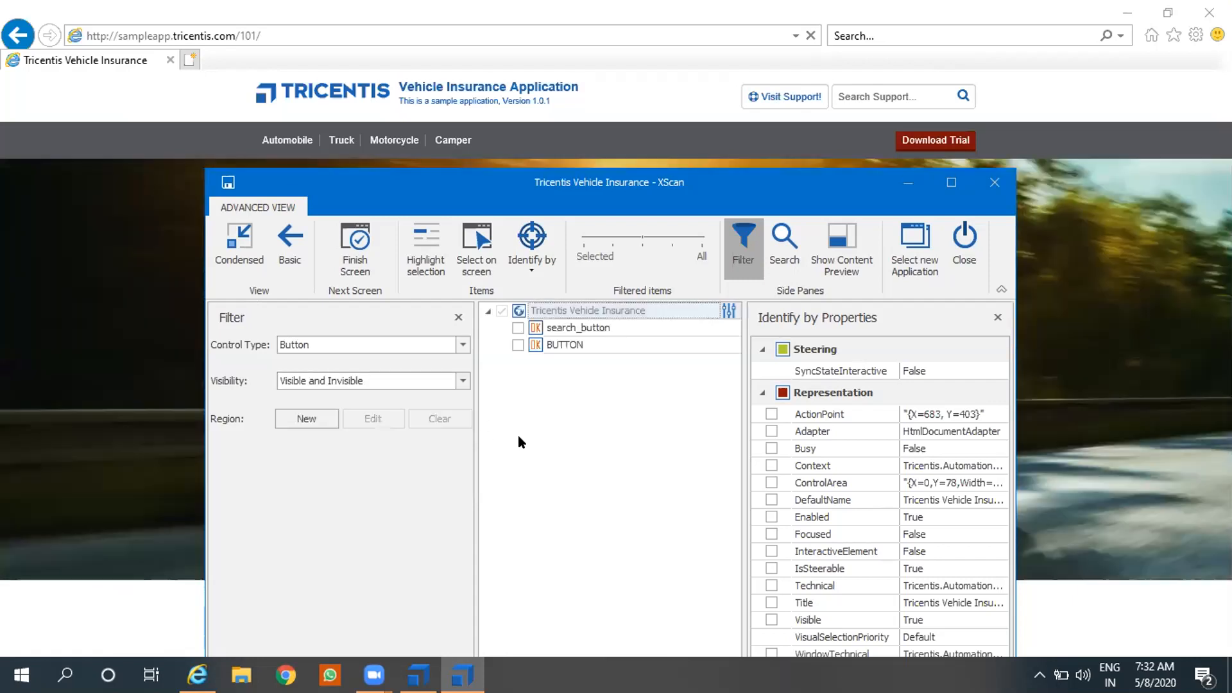
# - Select search_button in the scanned tree and examine its technical identification properties in the maximized scan window
pyautogui.click(610, 327)
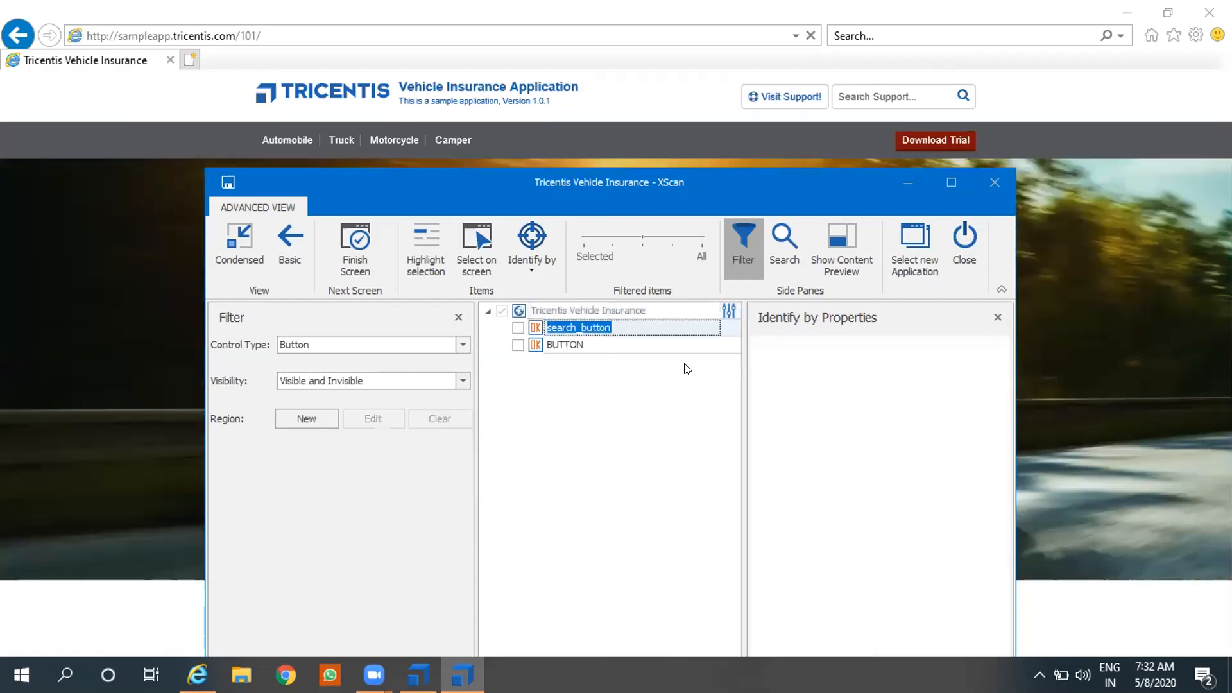
pyautogui.moveTo(1002, 467); pyautogui.dragTo(1004, 539)
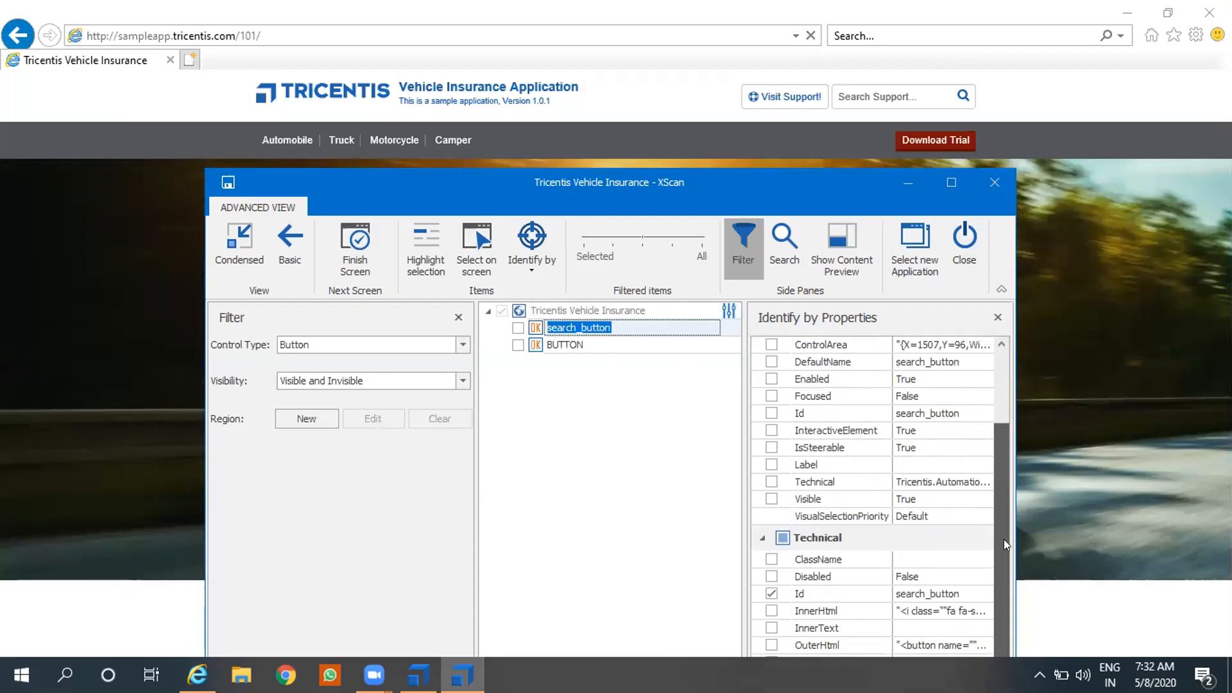
pyautogui.click(944, 181)
pyautogui.moveTo(1218, 410); pyautogui.dragTo(1217, 431)
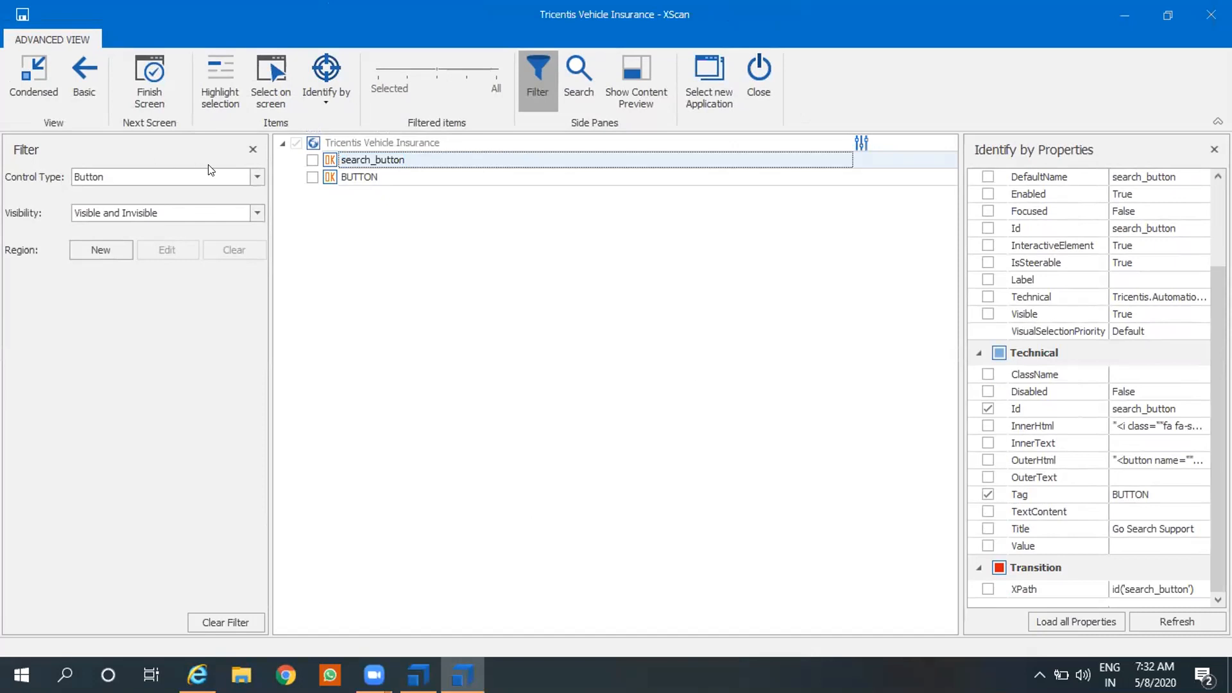
# - Change the control type filter from Button to Link only
pyautogui.click(257, 177)
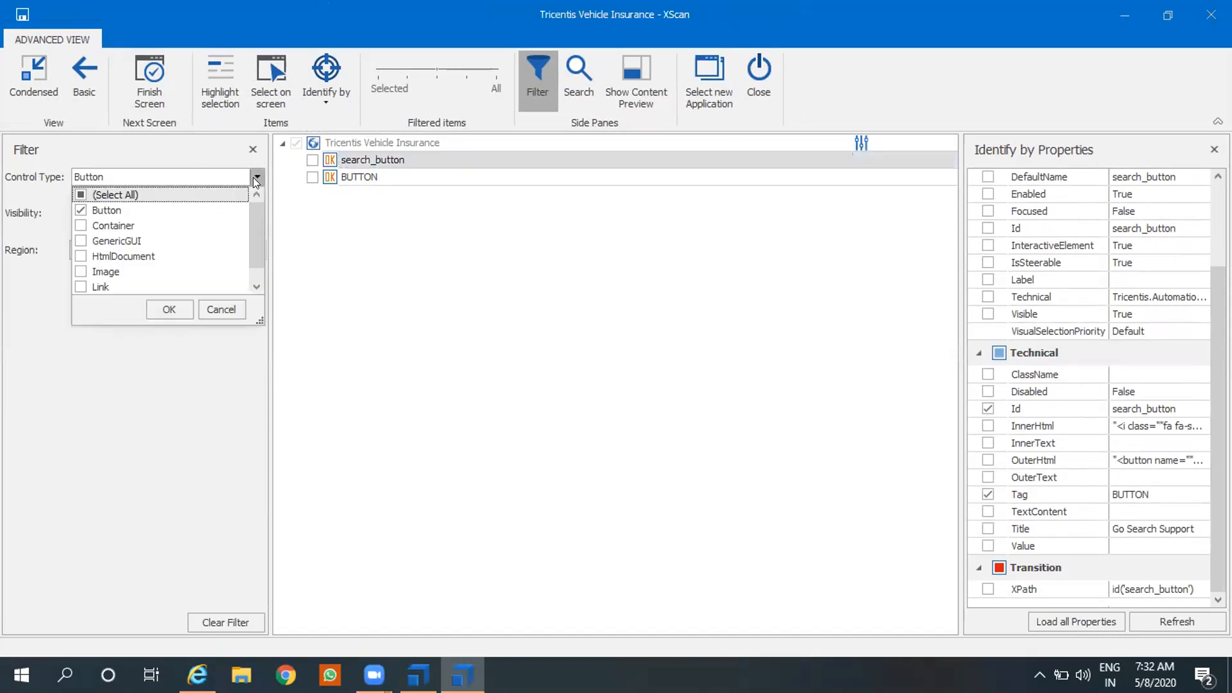
pyautogui.click(83, 211)
pyautogui.click(81, 287)
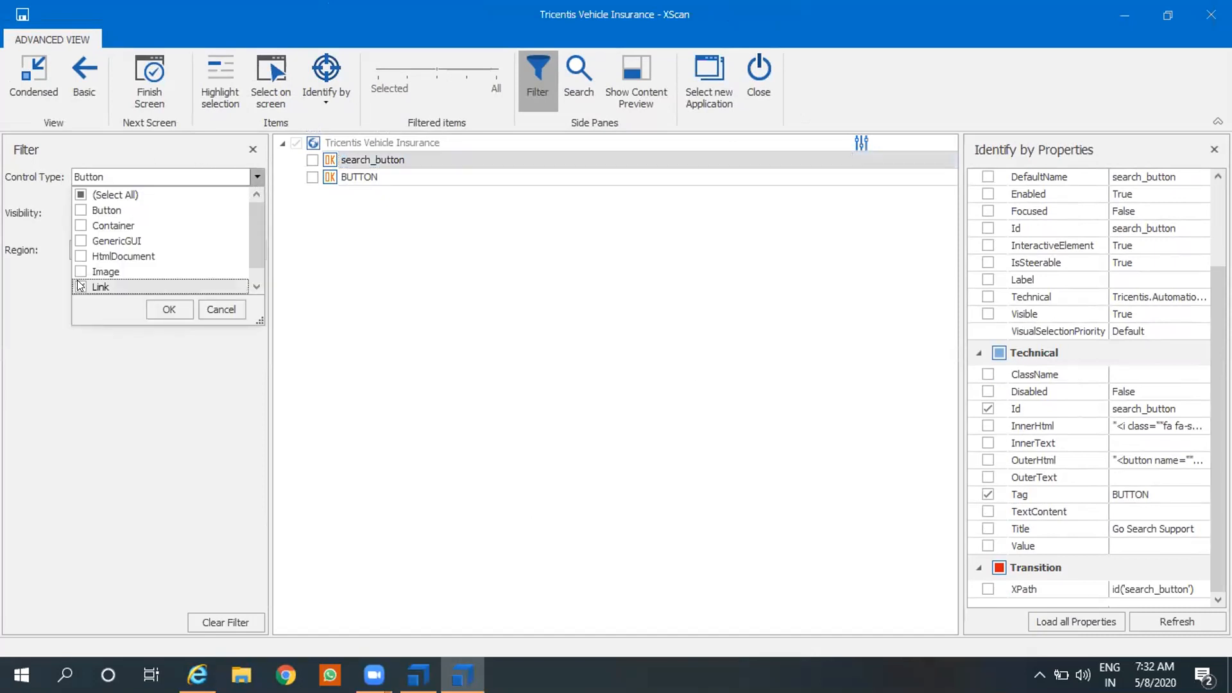
pyautogui.click(174, 309)
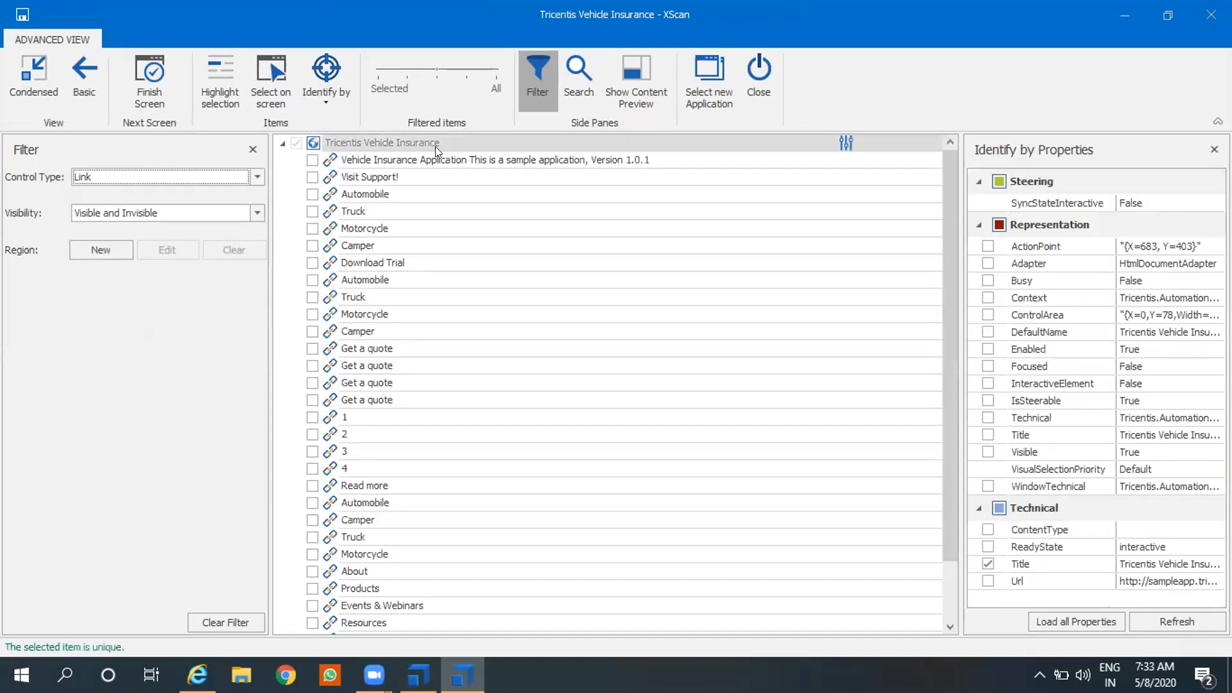
# - Examine the technical properties of the Download Trial link, ticking it temporarily, and look through the filtered links
pyautogui.click(414, 266)
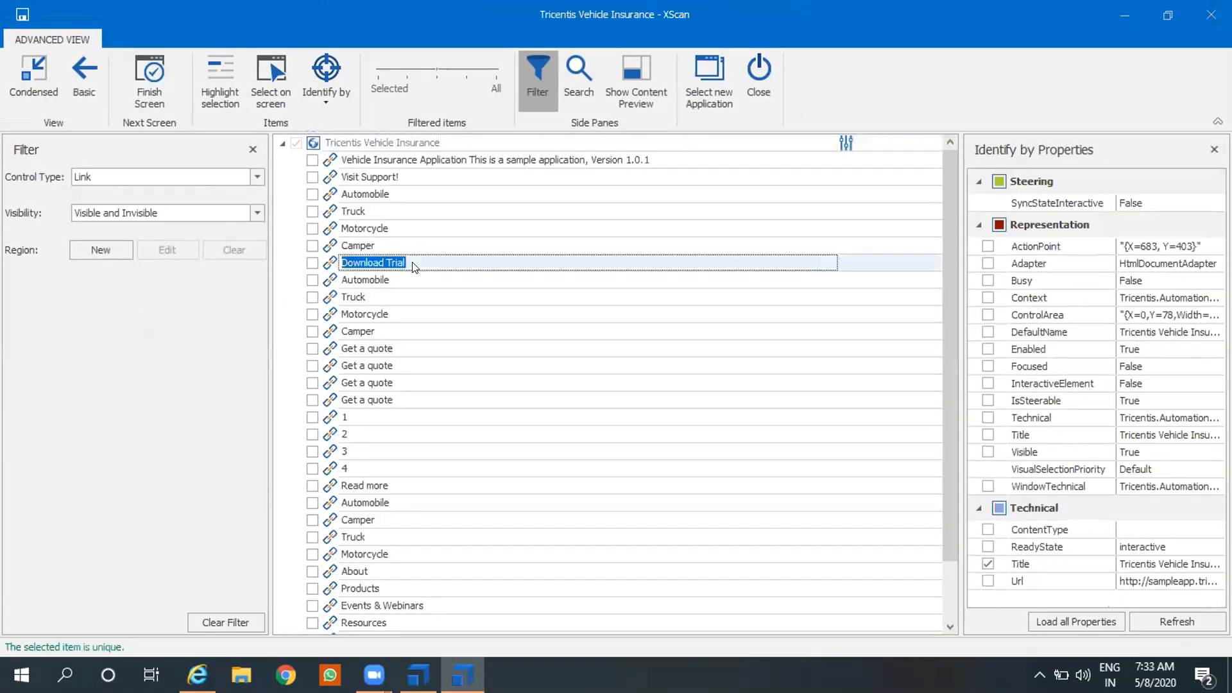
pyautogui.click(312, 264)
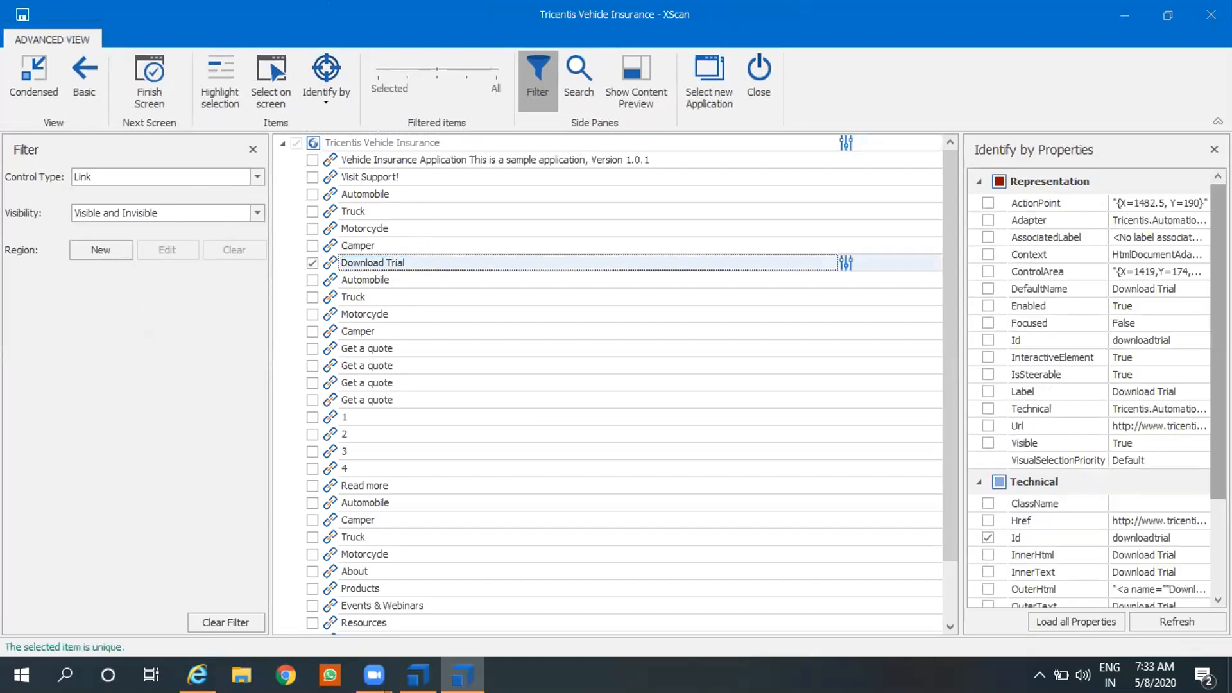
pyautogui.scroll(-2, 1187, 434)
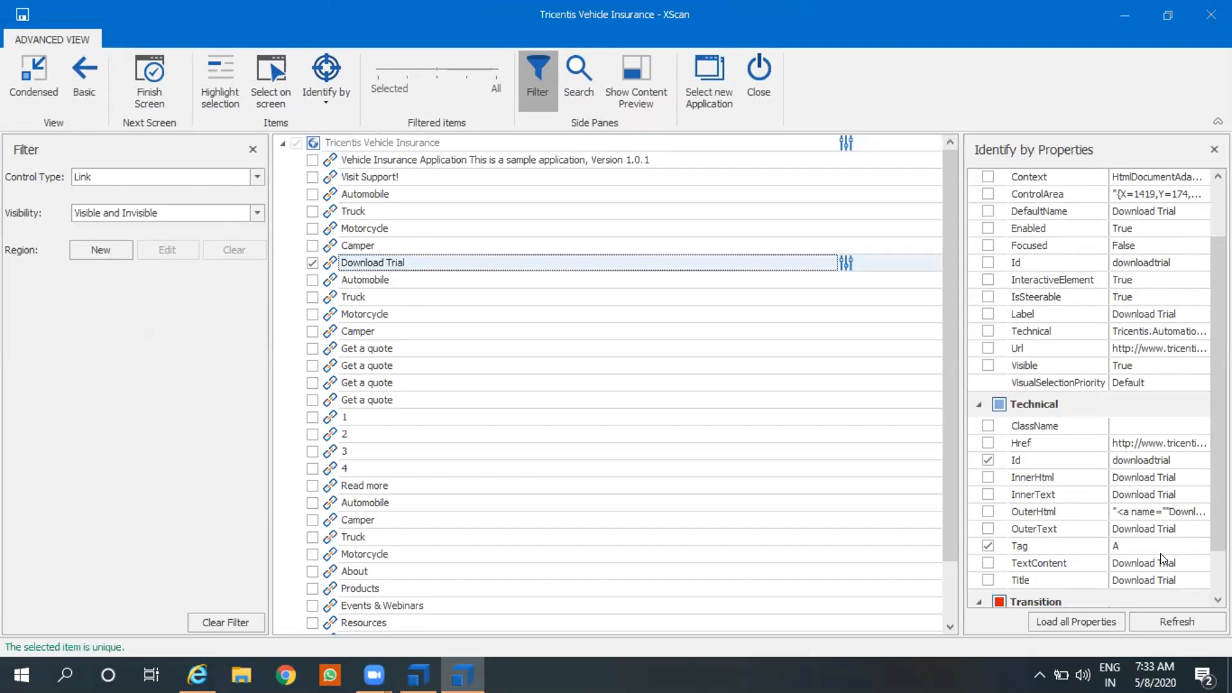
pyautogui.click(312, 263)
pyautogui.scroll(-1, 601, 314)
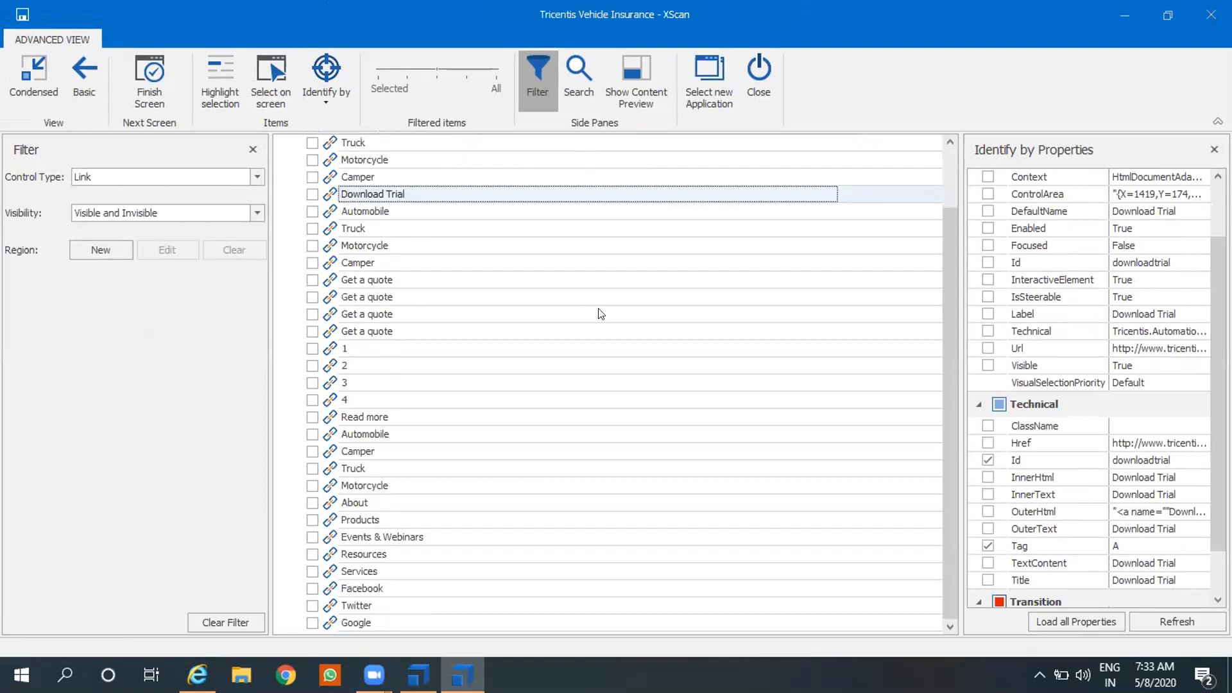
pyautogui.scroll(1, 601, 313)
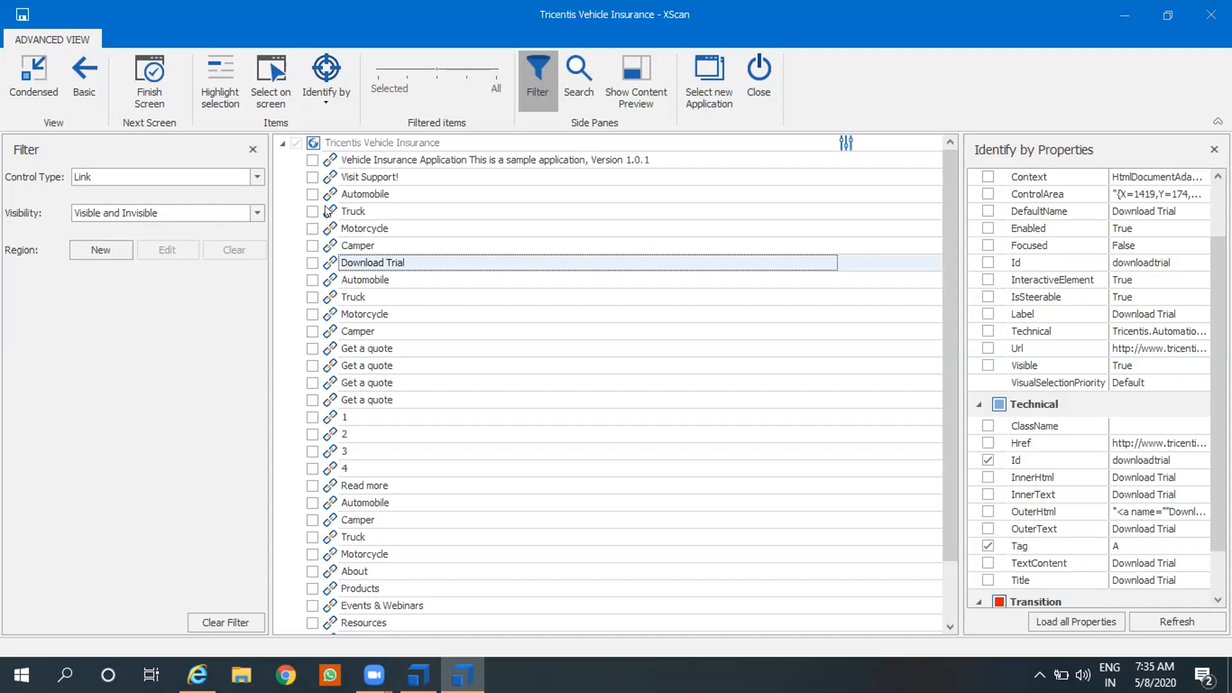
# - Clear the chosen control types in the filter and restrict it to TextBox only
pyautogui.click(252, 177)
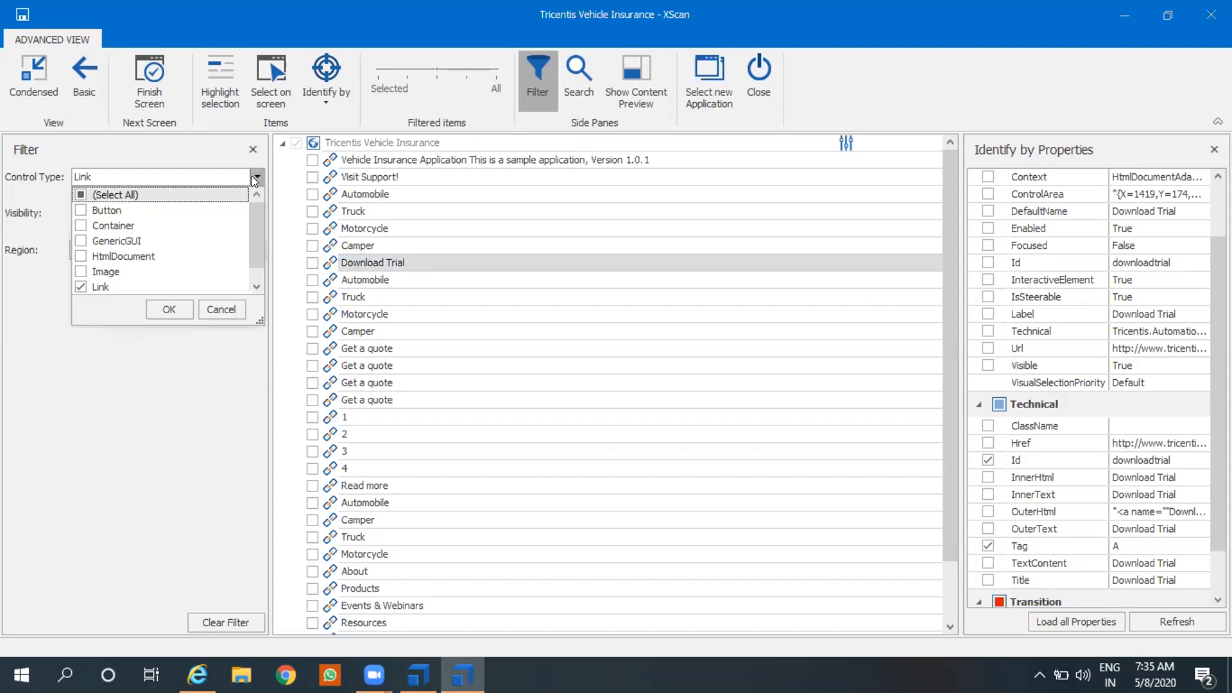
pyautogui.moveTo(254, 219)
pyautogui.mouseDown()
pyautogui.moveTo(260, 250)
pyautogui.moveTo(253, 195)
pyautogui.mouseUp()
pyautogui.click(104, 197)
pyautogui.click(102, 197)
pyautogui.moveTo(253, 247); pyautogui.dragTo(253, 268)
pyautogui.click(103, 286)
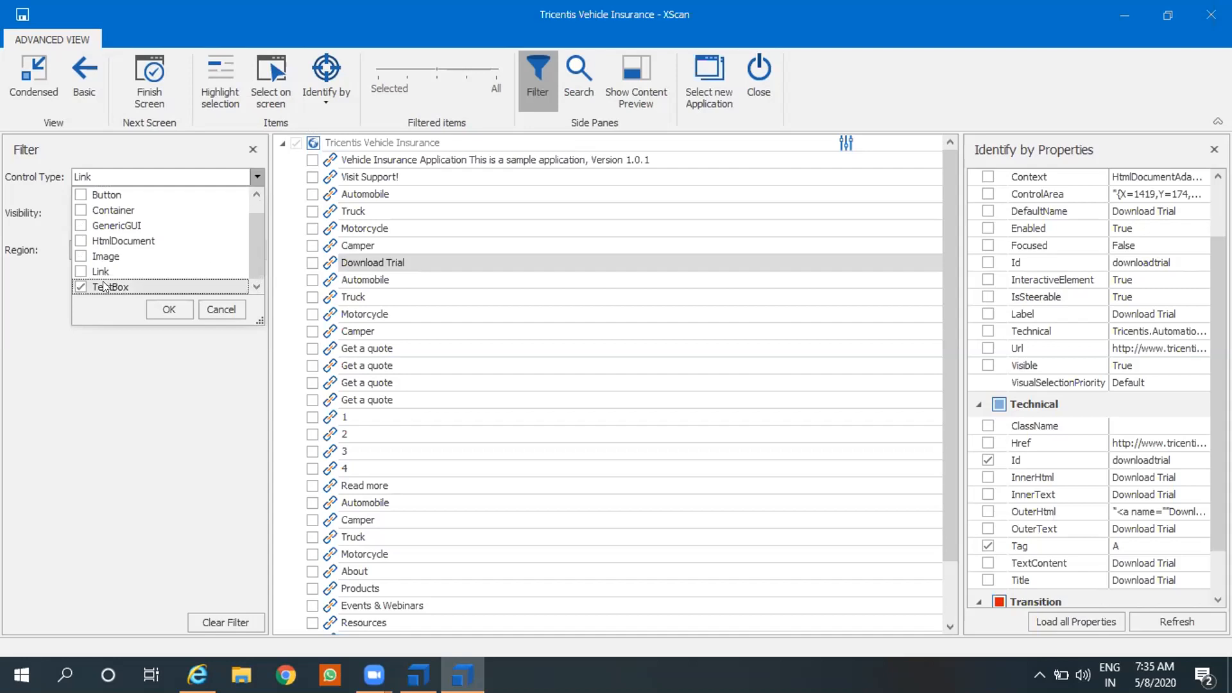
pyautogui.click(169, 309)
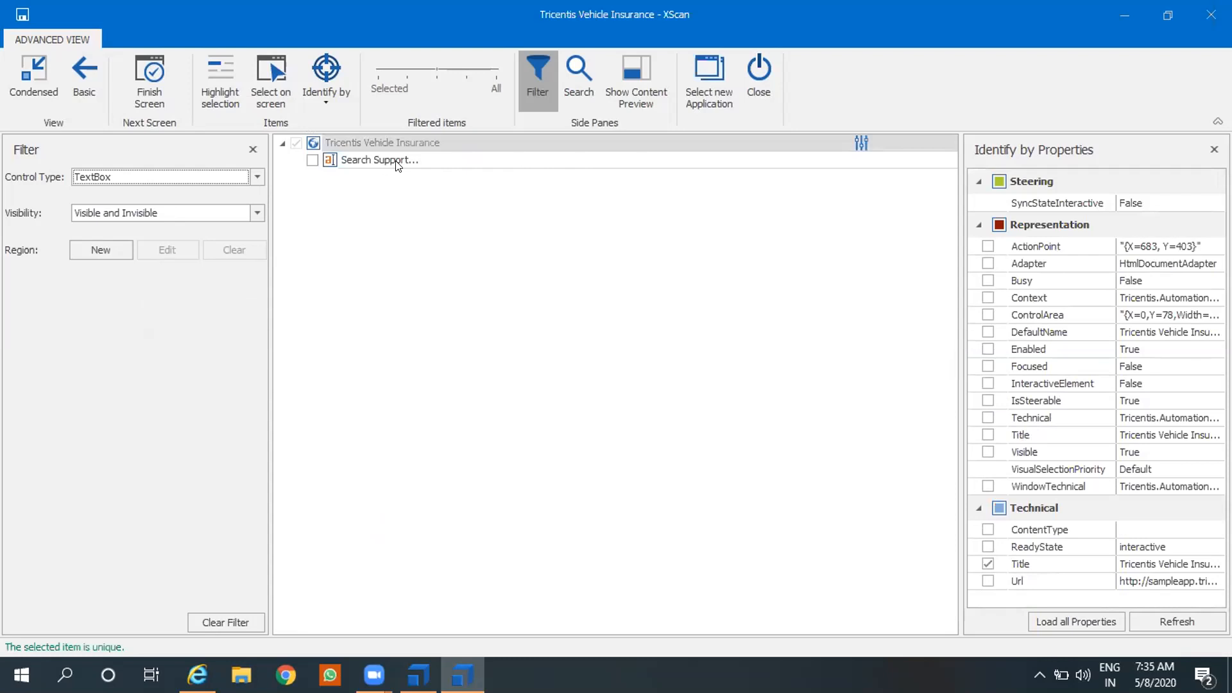
# - Set the control type filter to show Button, Link and TextBox controls together
pyautogui.click(254, 178)
pyautogui.moveTo(256, 220); pyautogui.dragTo(259, 250)
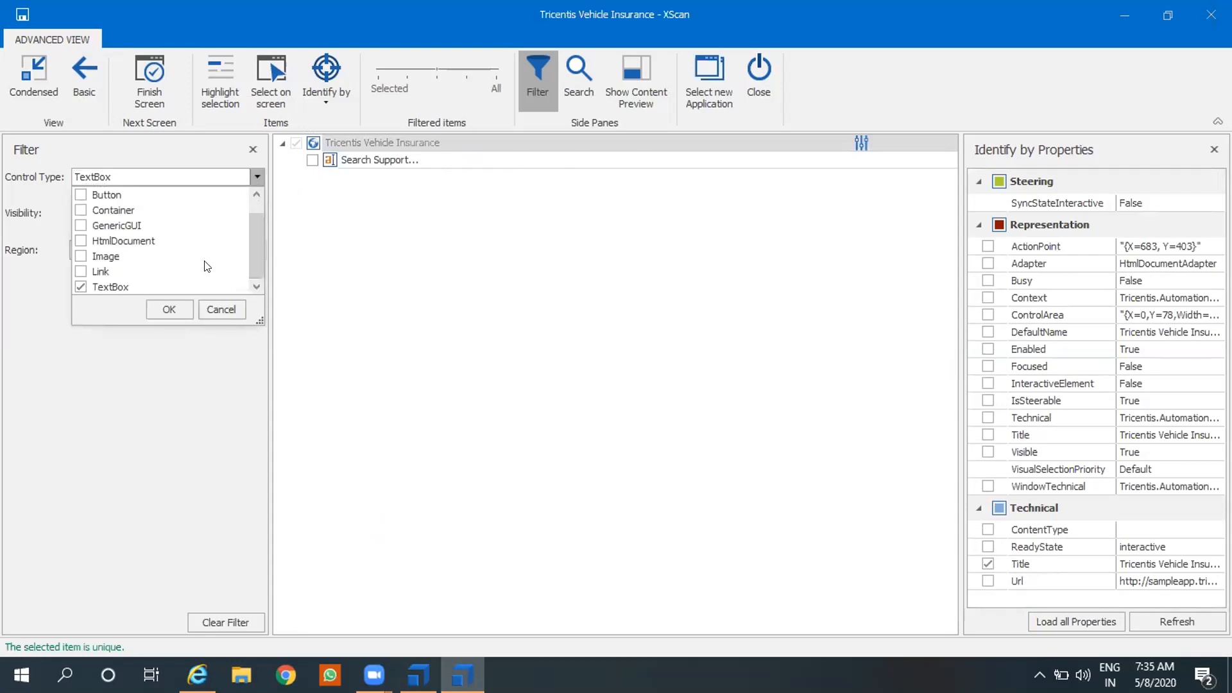
pyautogui.click(121, 291)
pyautogui.moveTo(253, 256); pyautogui.dragTo(260, 216)
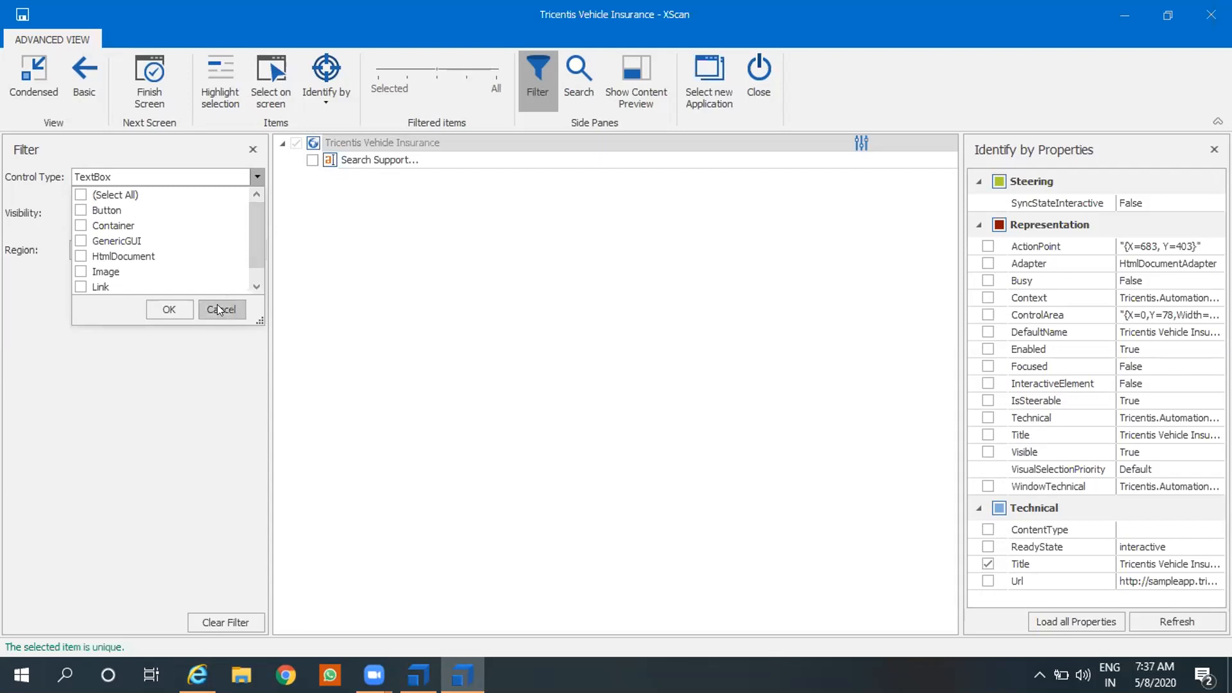
pyautogui.click(80, 211)
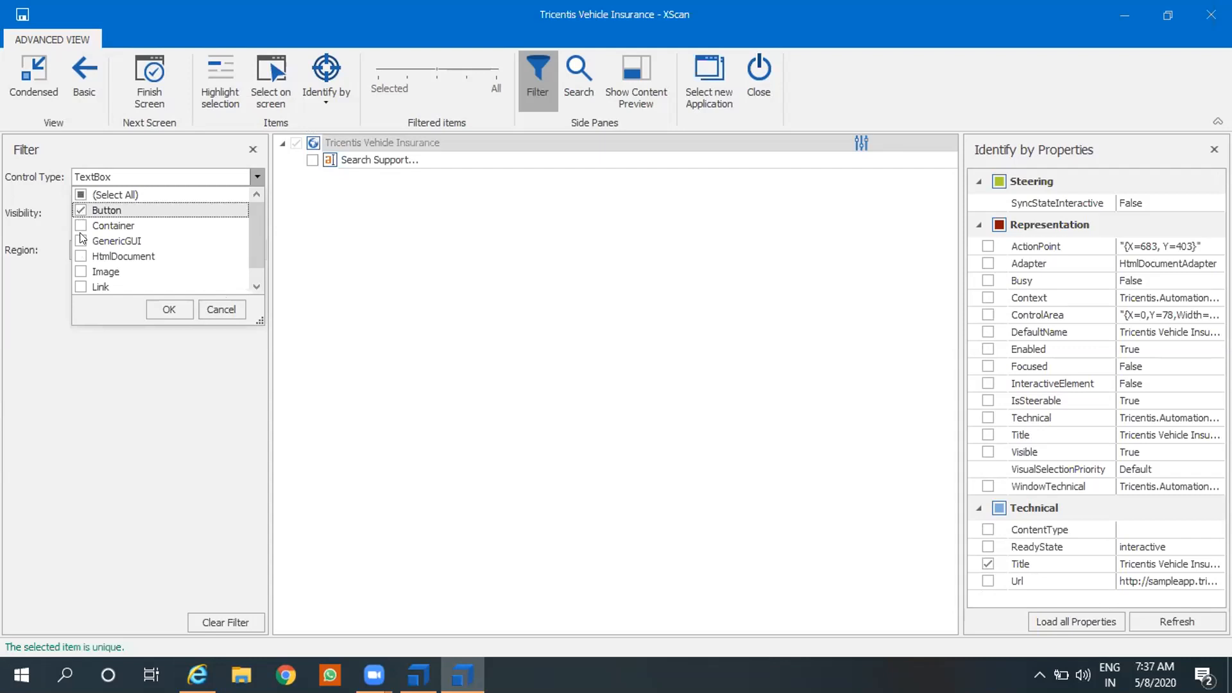
pyautogui.click(81, 287)
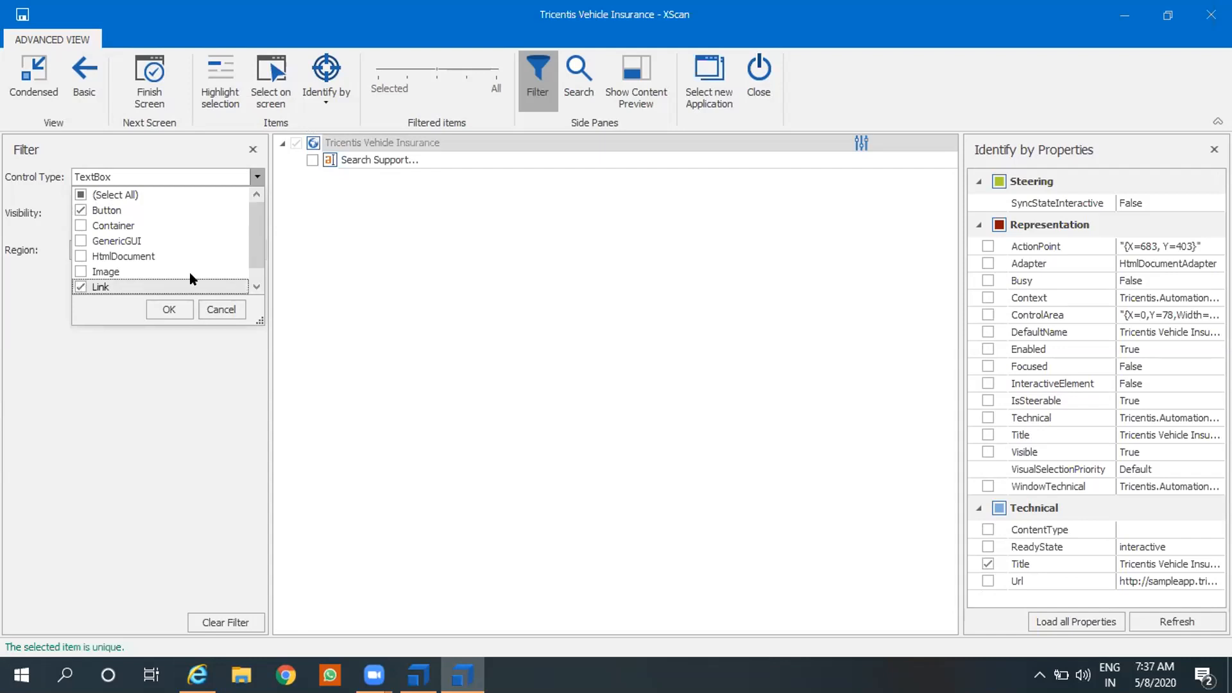
pyautogui.scroll(-1, 257, 237)
pyautogui.click(81, 287)
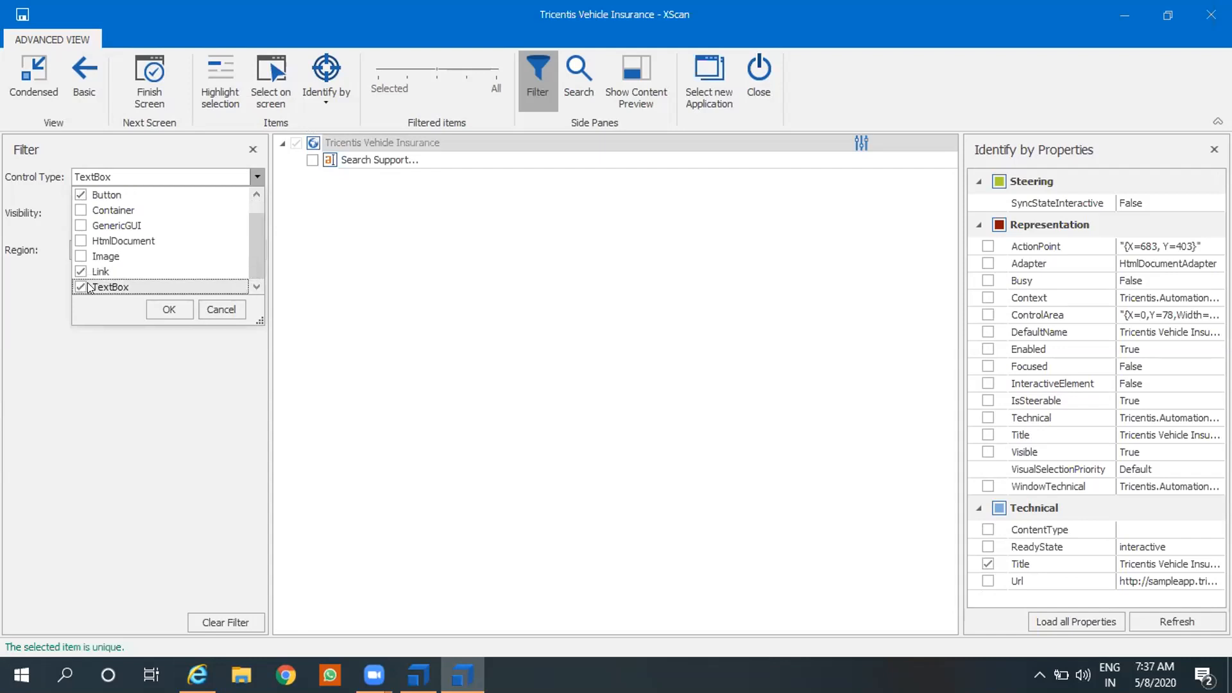
pyautogui.scroll(1, 254, 260)
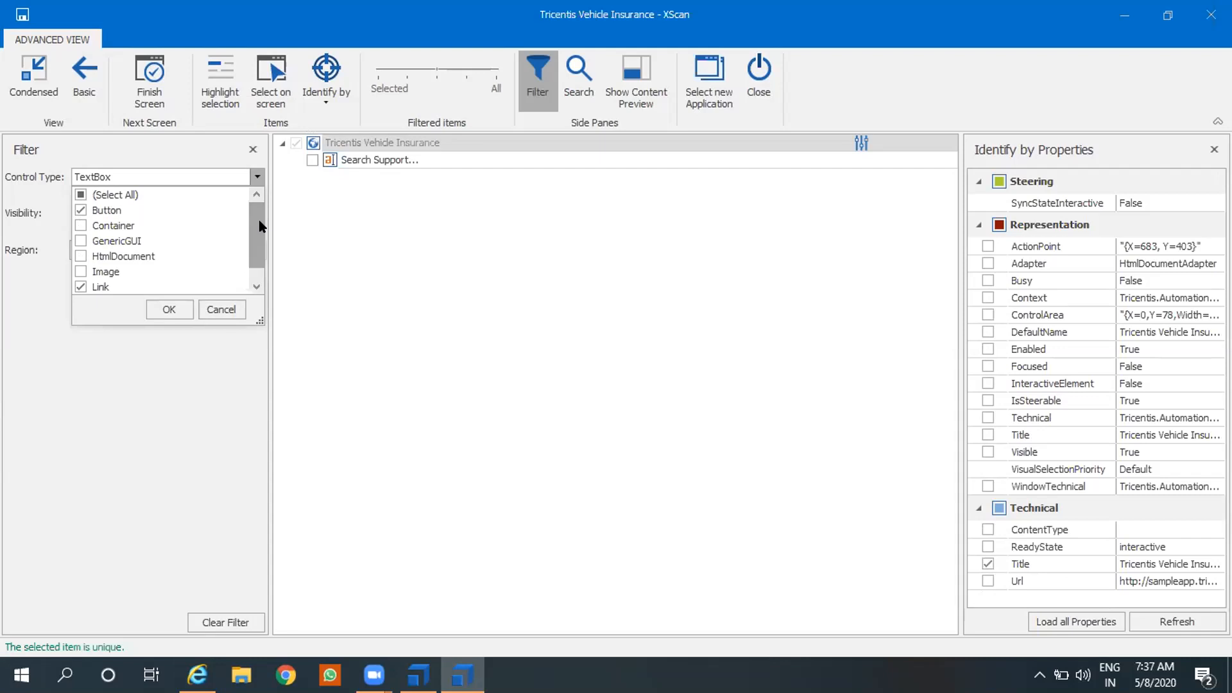
pyautogui.click(172, 308)
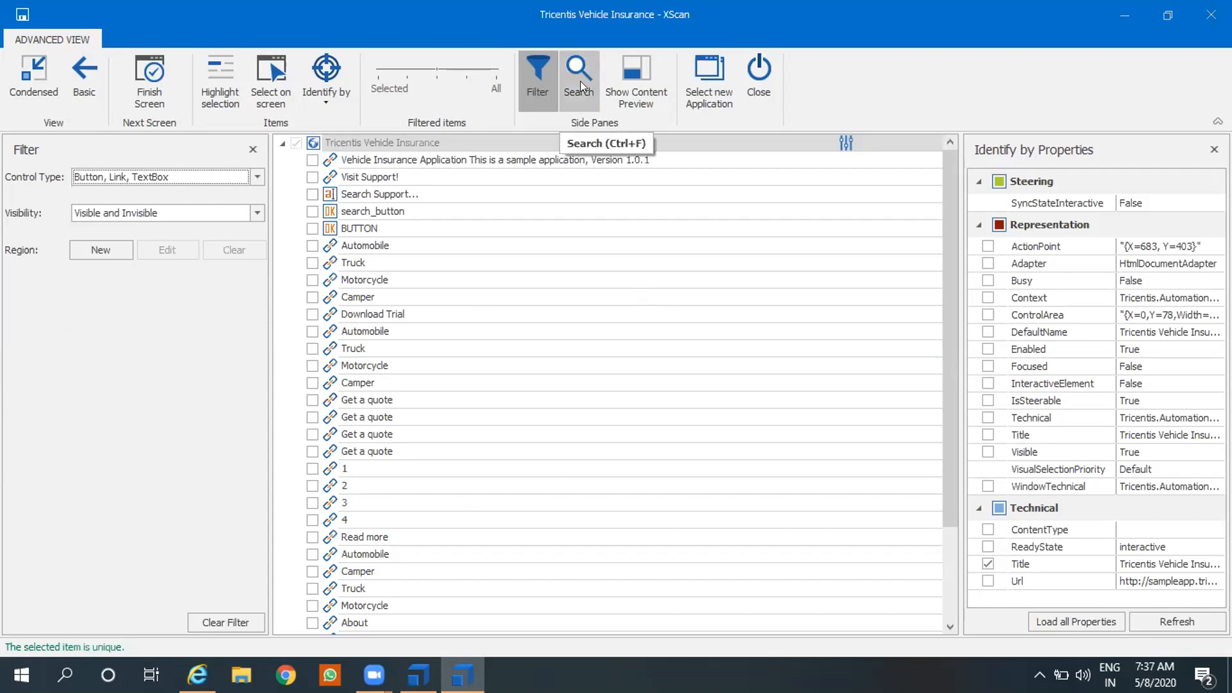
# - Clear the scan filter, hide the filter pane and close the Tricentis Vehicle Insurance scan
pyautogui.click(224, 618)
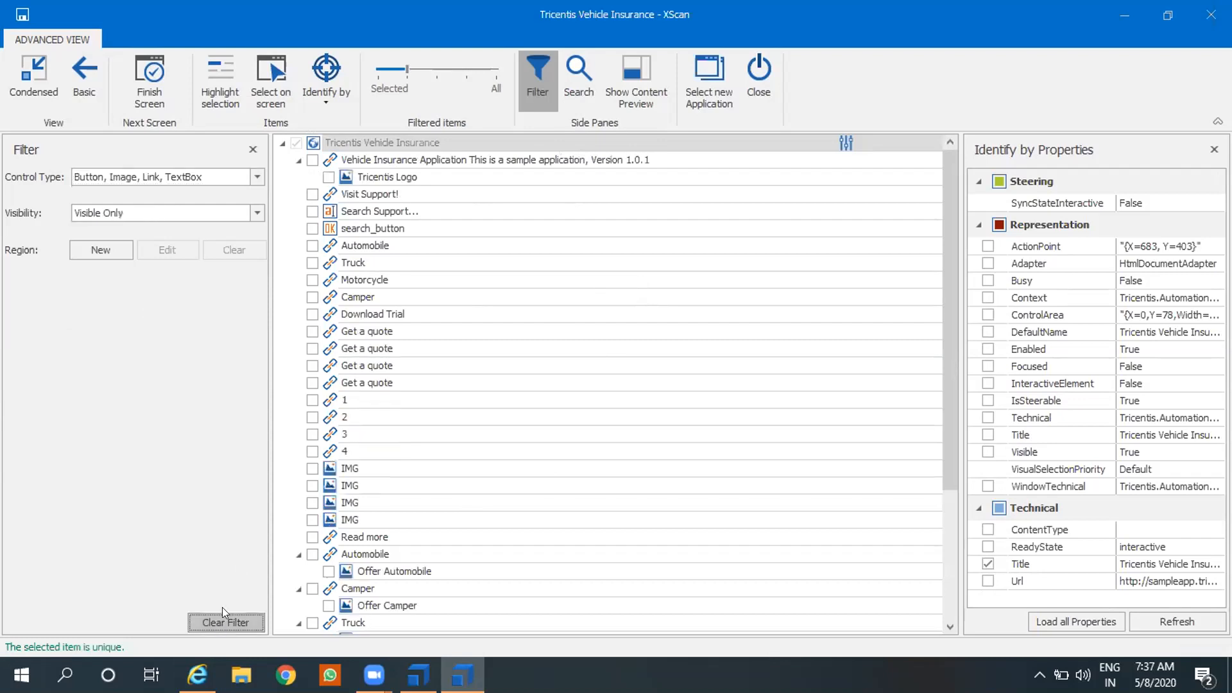
pyautogui.click(253, 149)
pyautogui.click(1211, 14)
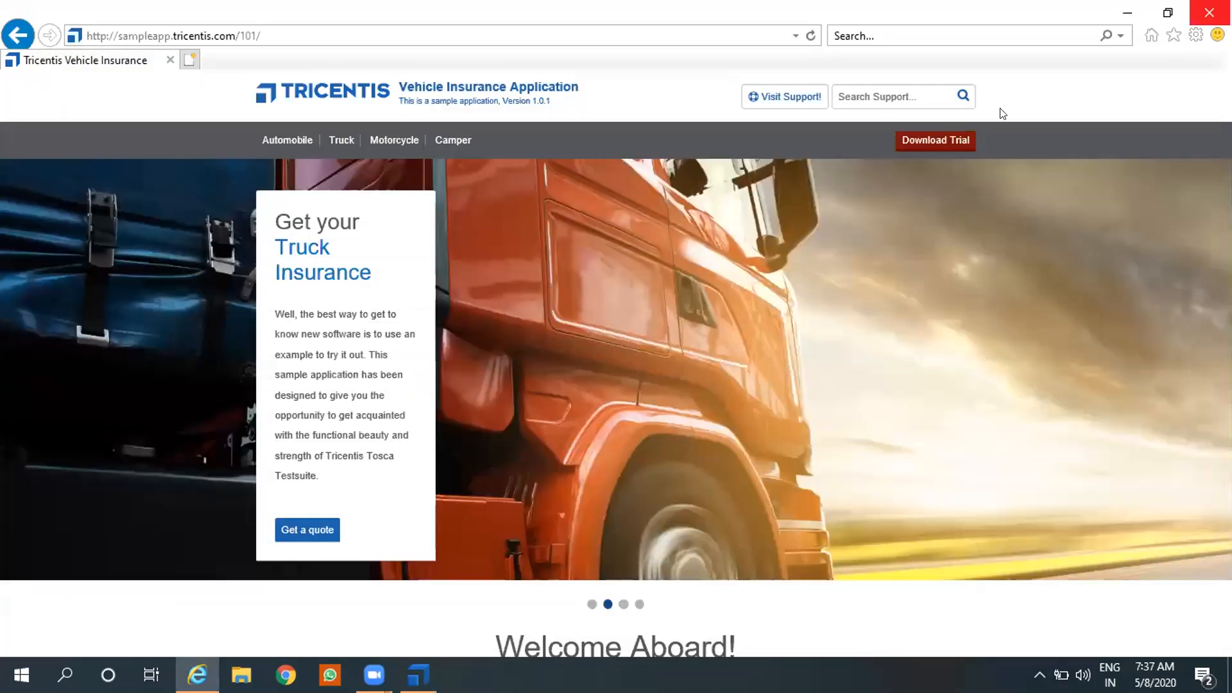
# - Switch to Tosca Commander, start an application scan from the Tricentis Vehicle Insurance folder and scan the open Tricentis Vehicle Insurance page
pyautogui.moveTo(374, 675)
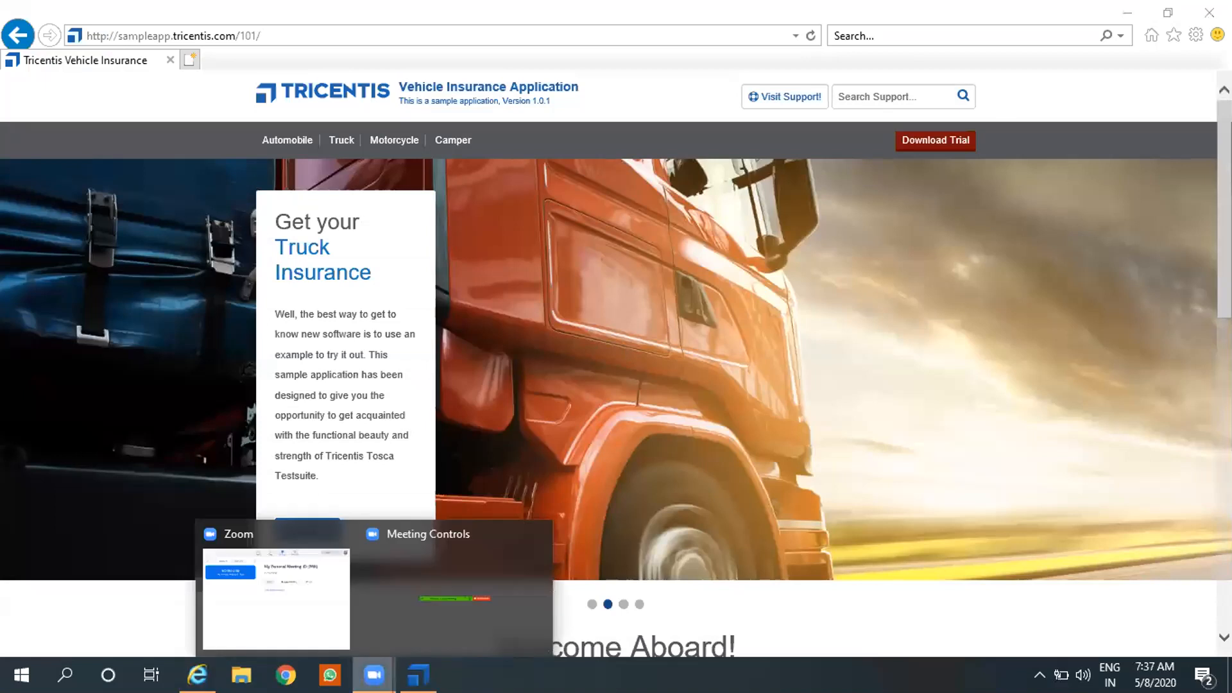
pyautogui.click(418, 675)
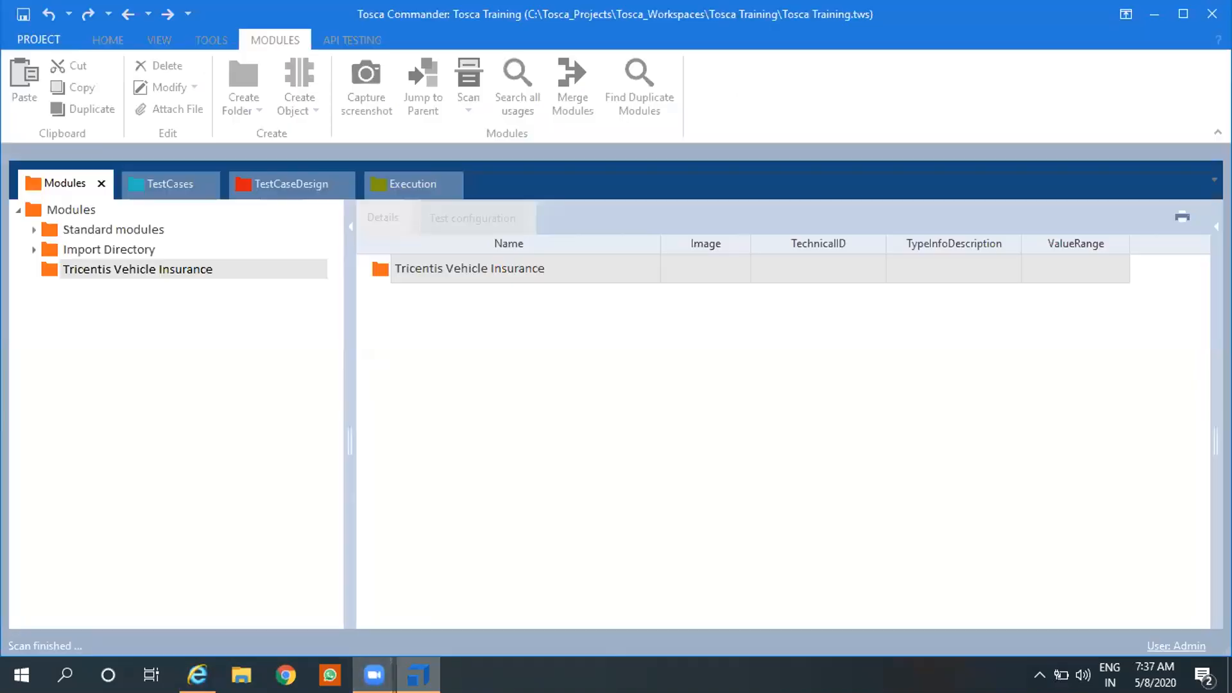
pyautogui.rightClick(131, 266)
pyautogui.moveTo(335, 365)
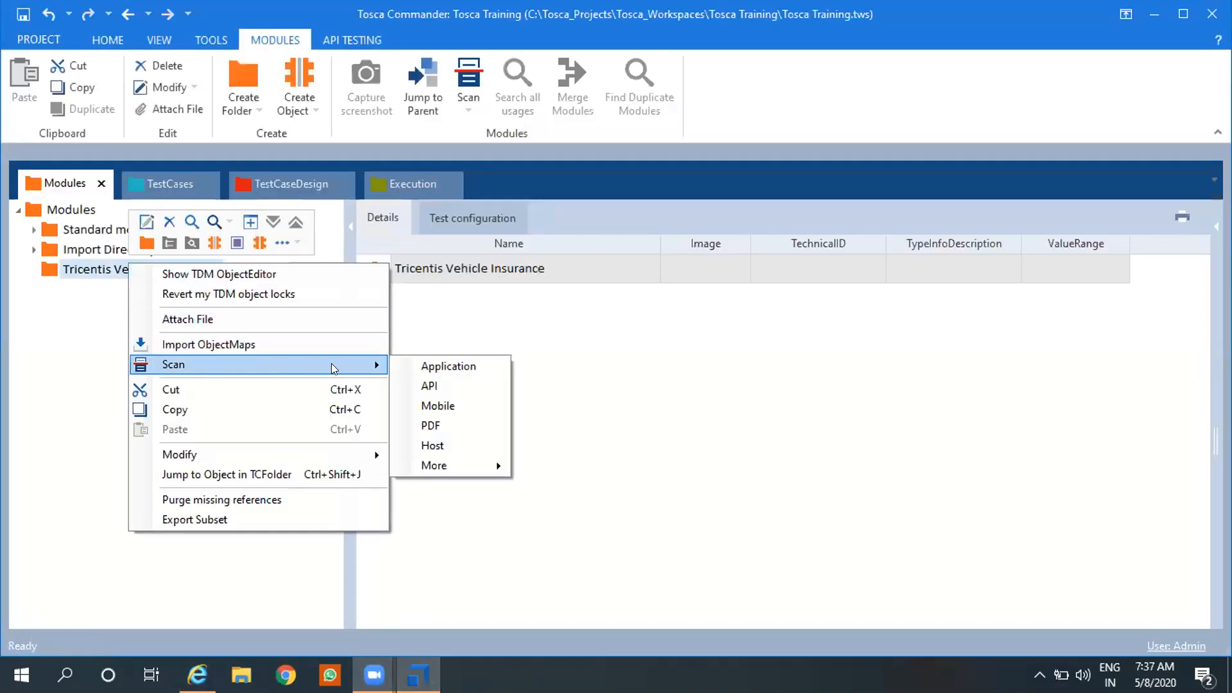
pyautogui.click(442, 367)
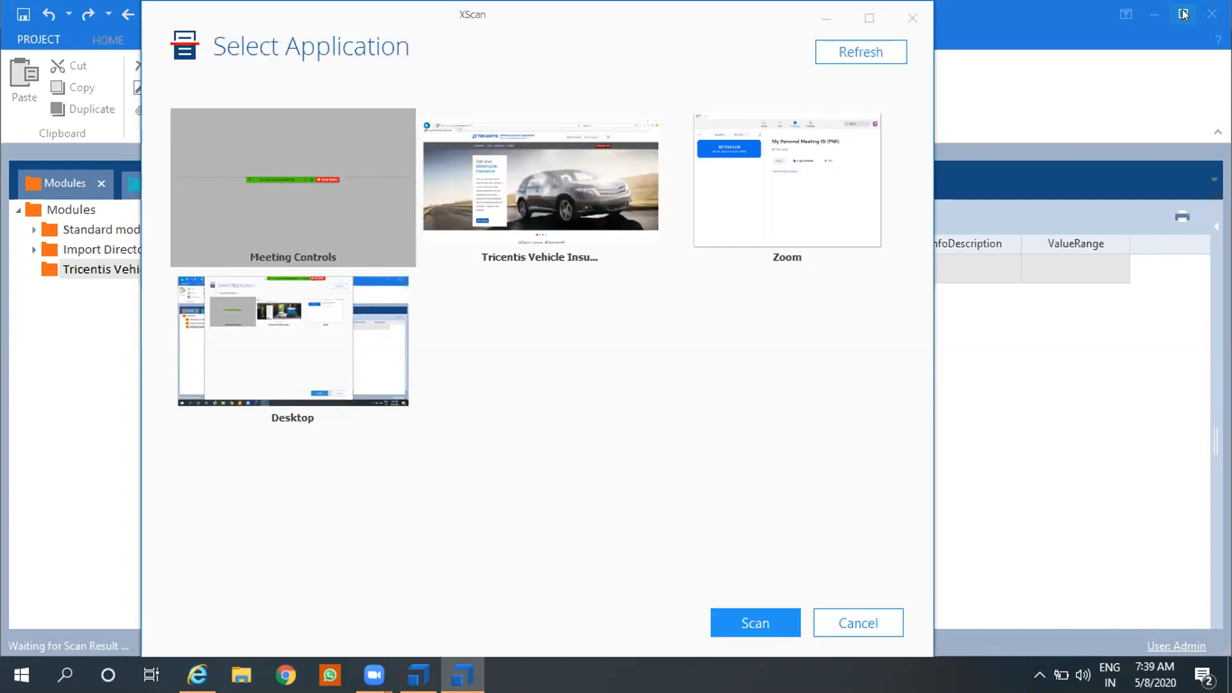
pyautogui.click(552, 211)
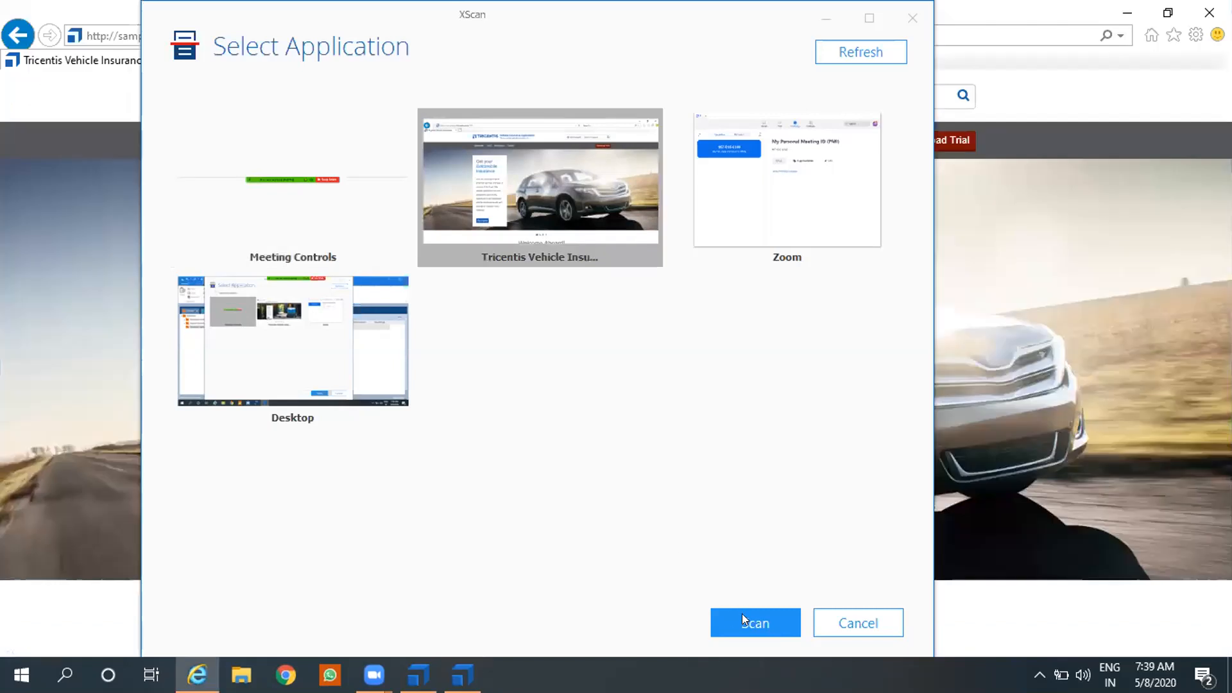
pyautogui.click(744, 616)
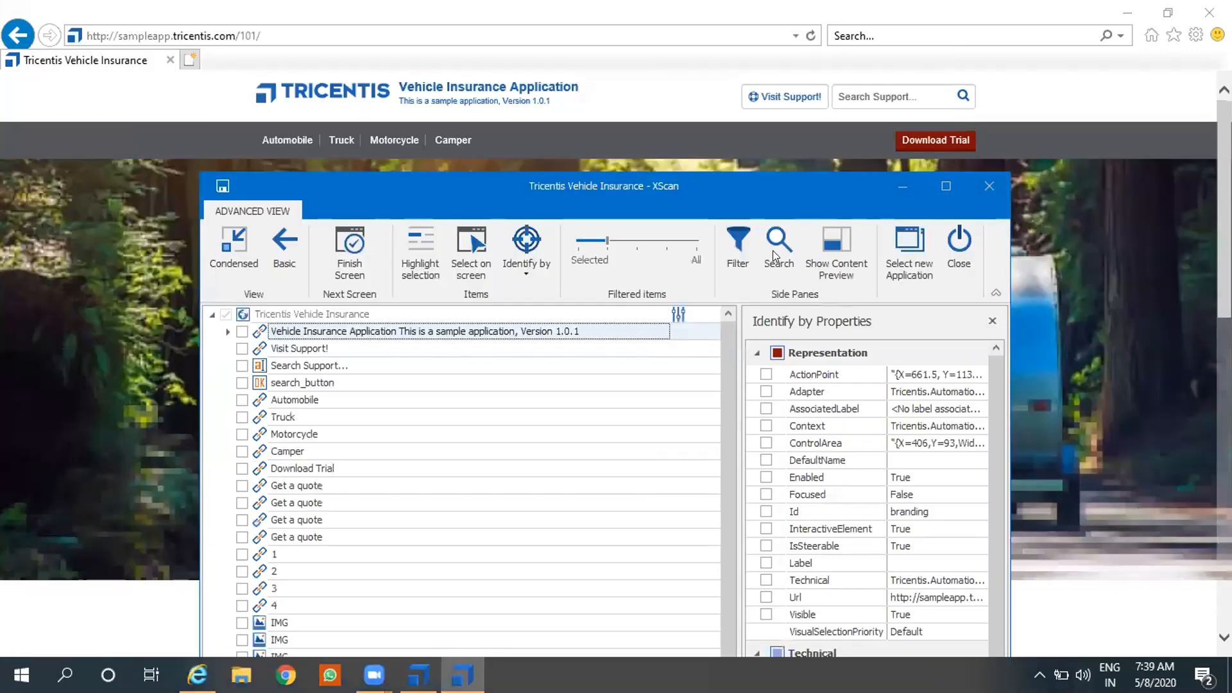
# - Search the scanned controls for Automobile, maximize the scan window and review the matches in the control tree
pyautogui.click(779, 254)
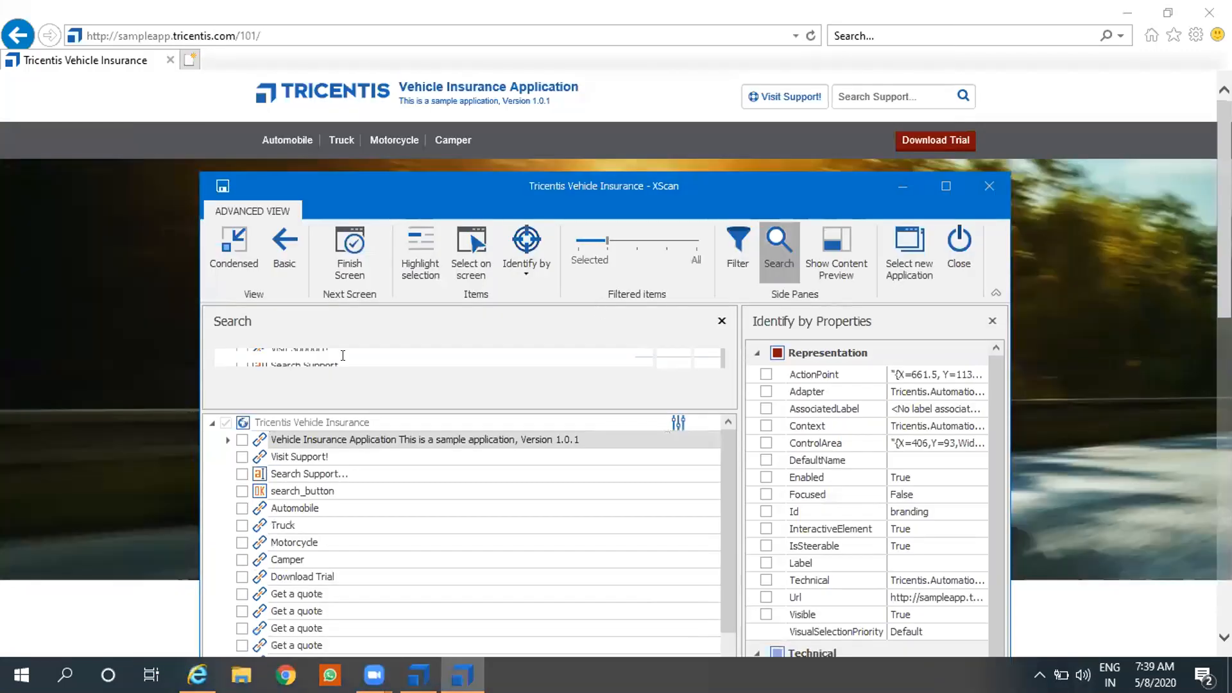
pyautogui.click(343, 355)
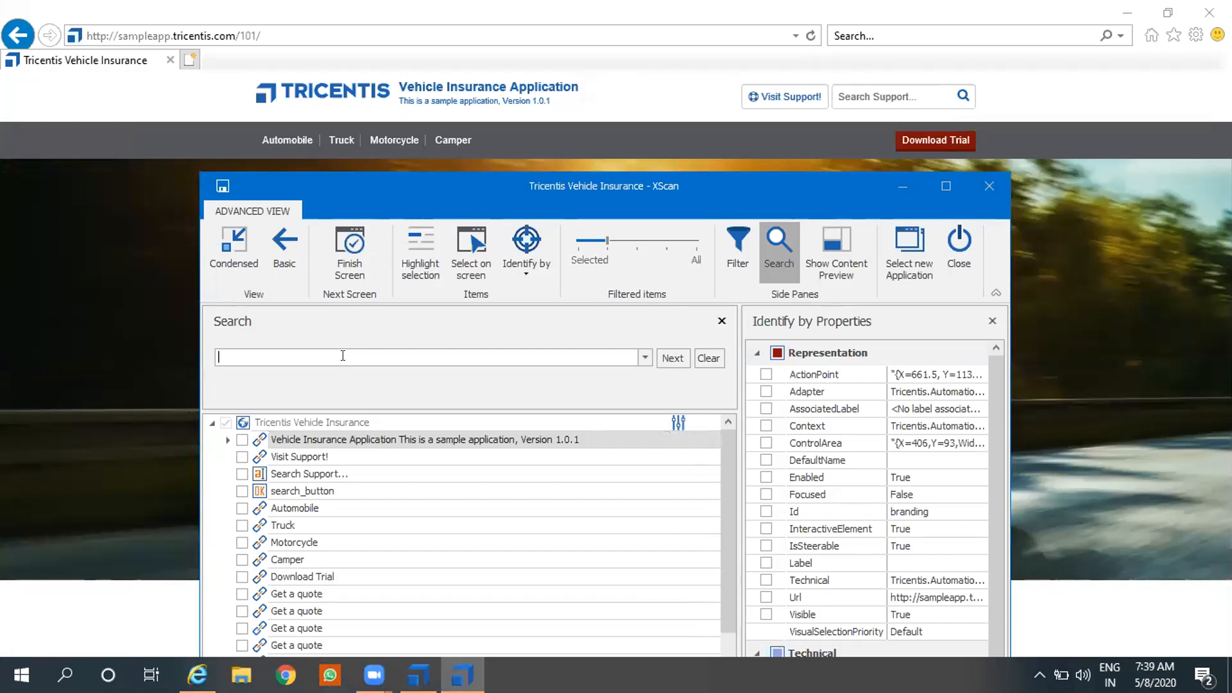
pyautogui.write('Auto')
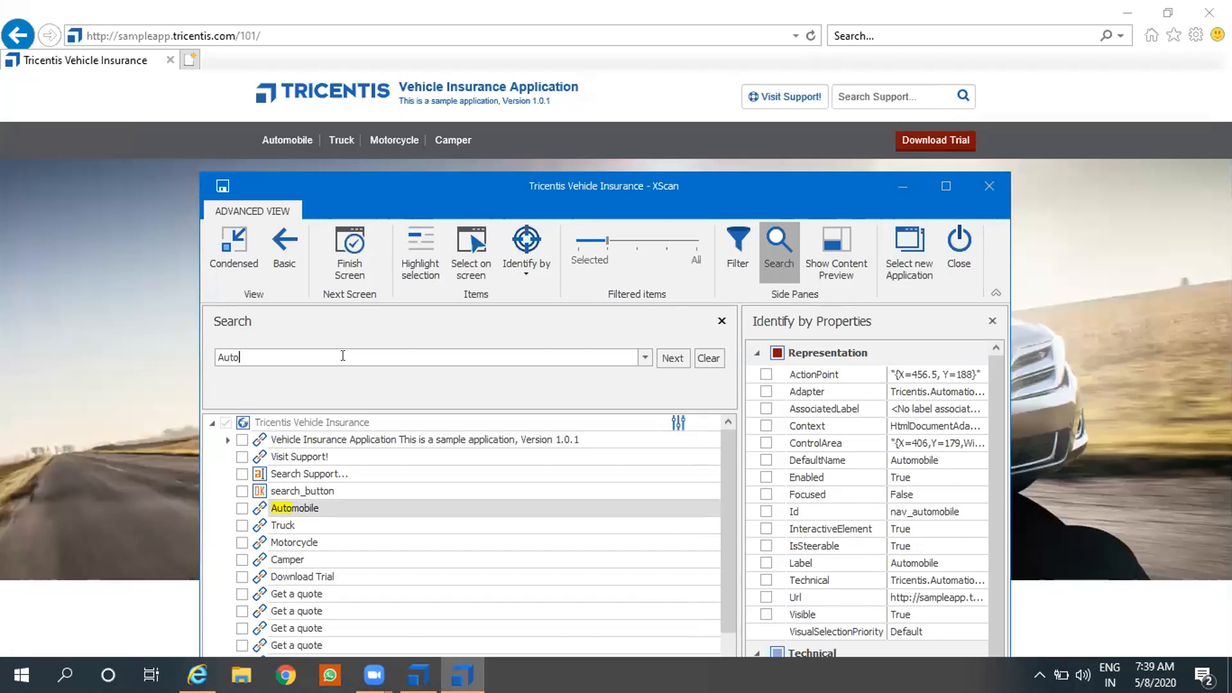
pyautogui.write('mobile')
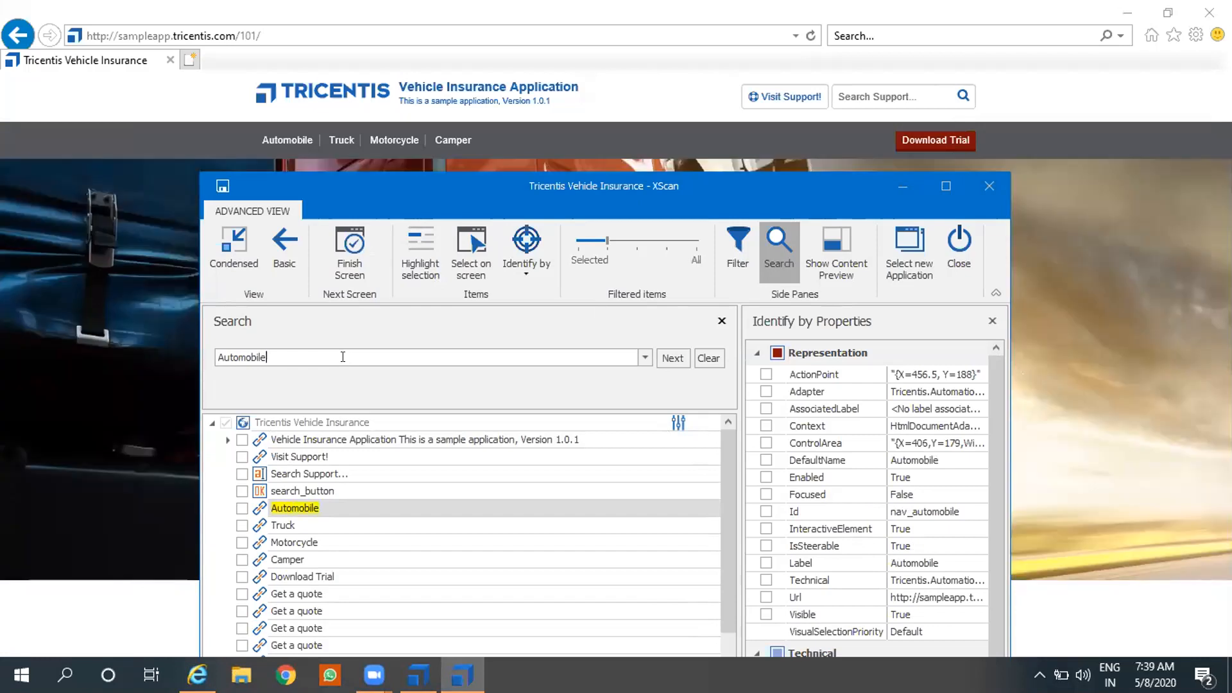
pyautogui.moveTo(732, 597); pyautogui.dragTo(731, 692)
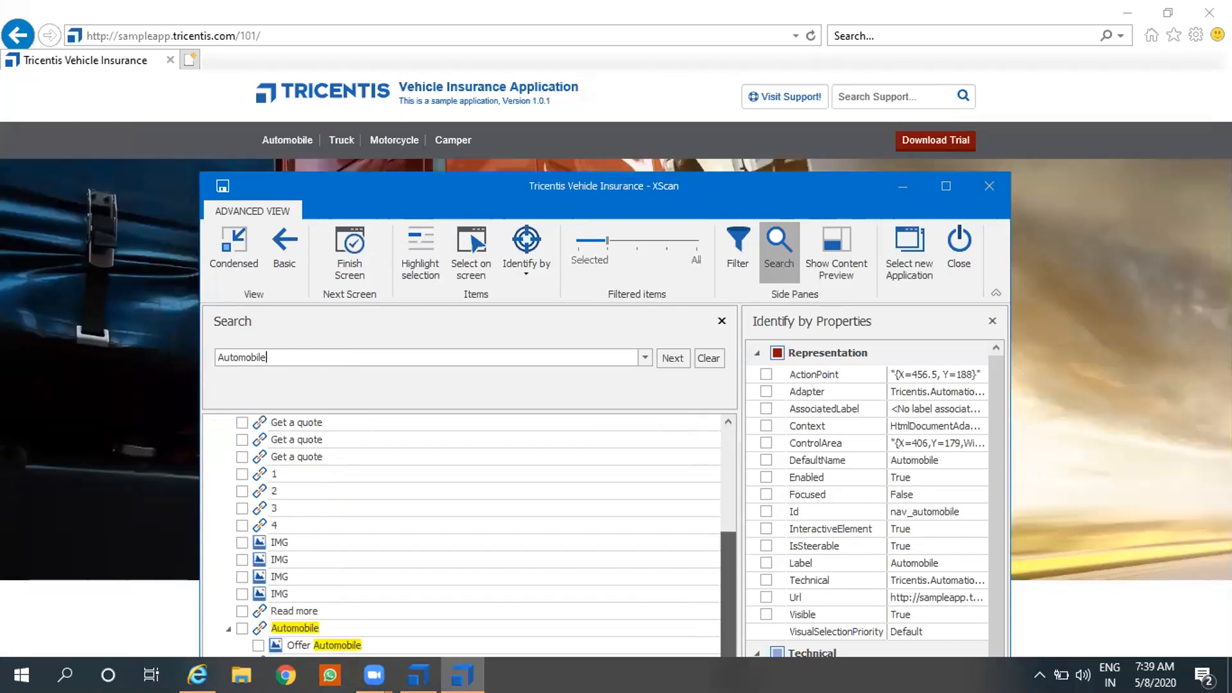
pyautogui.click(944, 187)
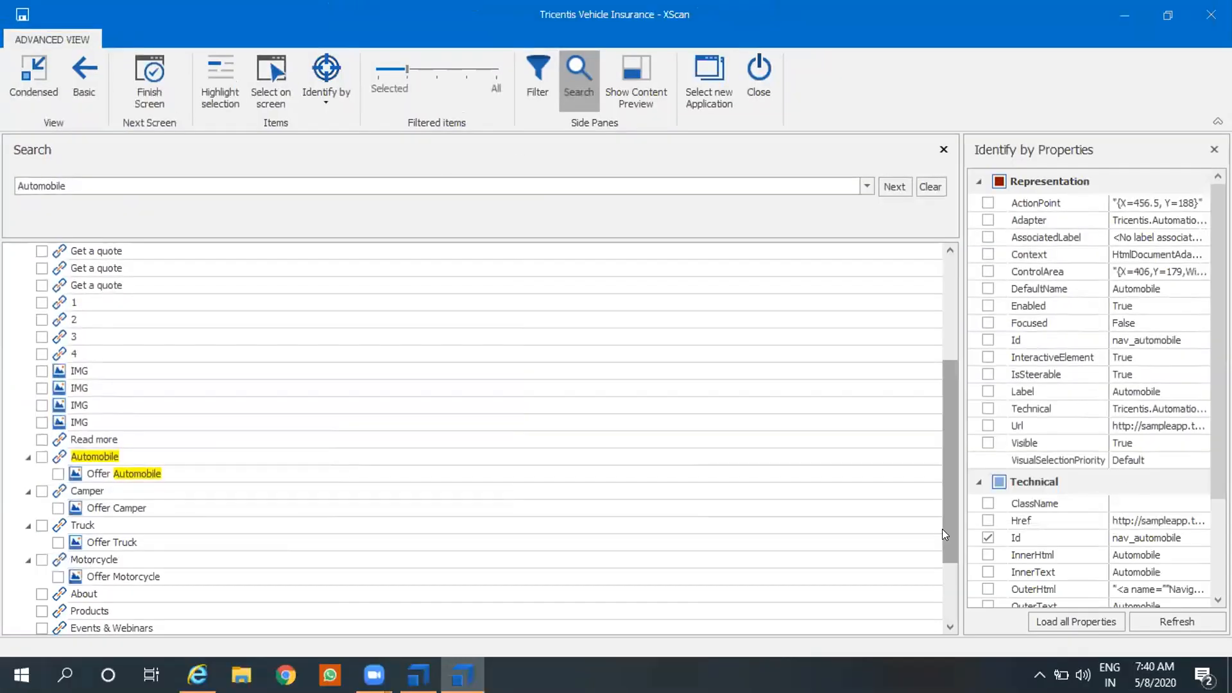
pyautogui.moveTo(941, 529); pyautogui.dragTo(941, 427)
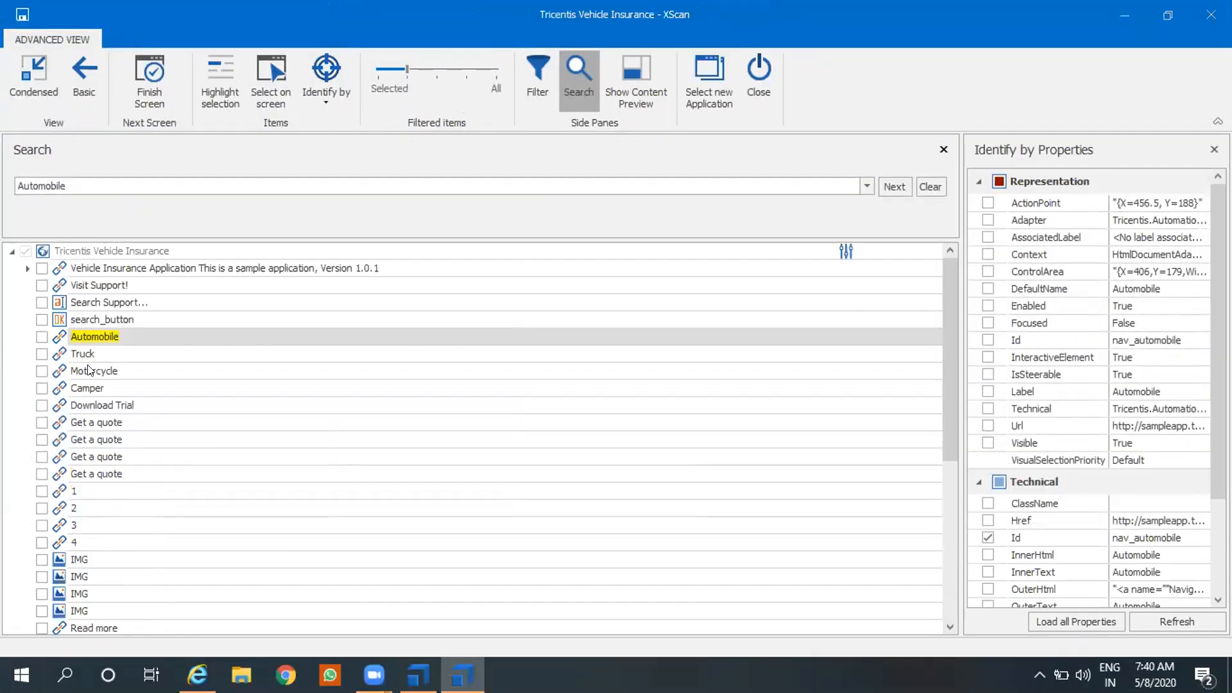
pyautogui.scroll(-6, 96, 481)
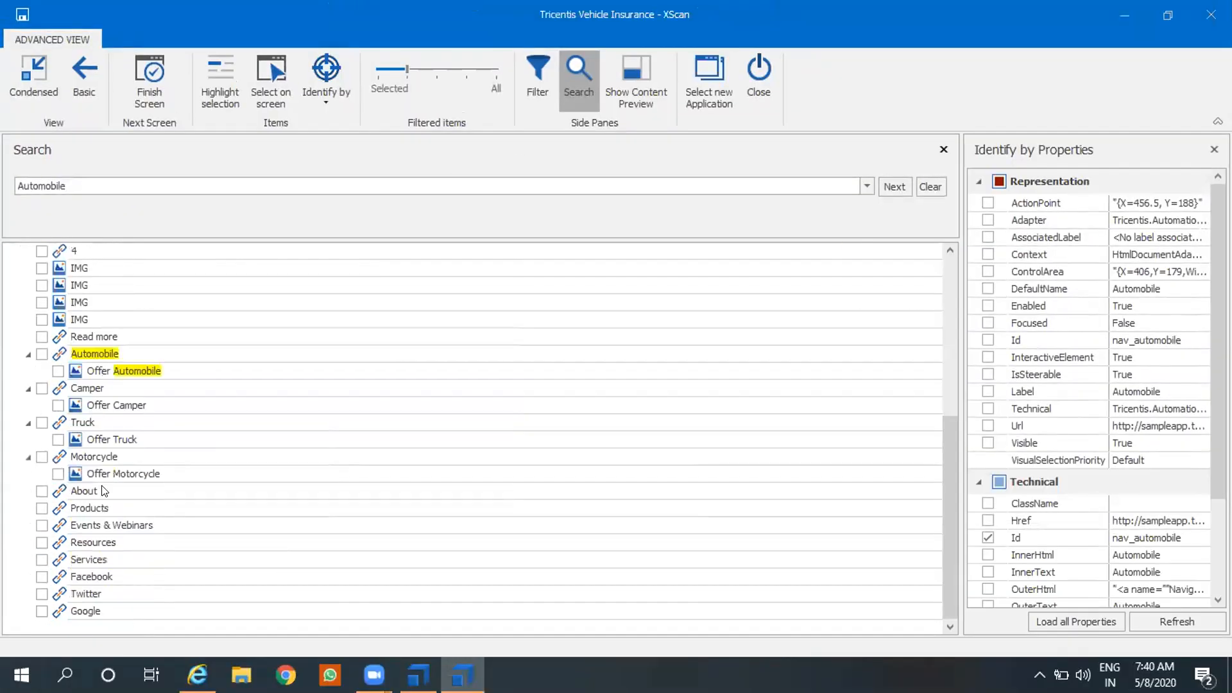
# - Minimize the scan, examine where the Automobile elements sit on the Tricentis Vehicle Insurance page, and return to the scan
pyautogui.click(1125, 14)
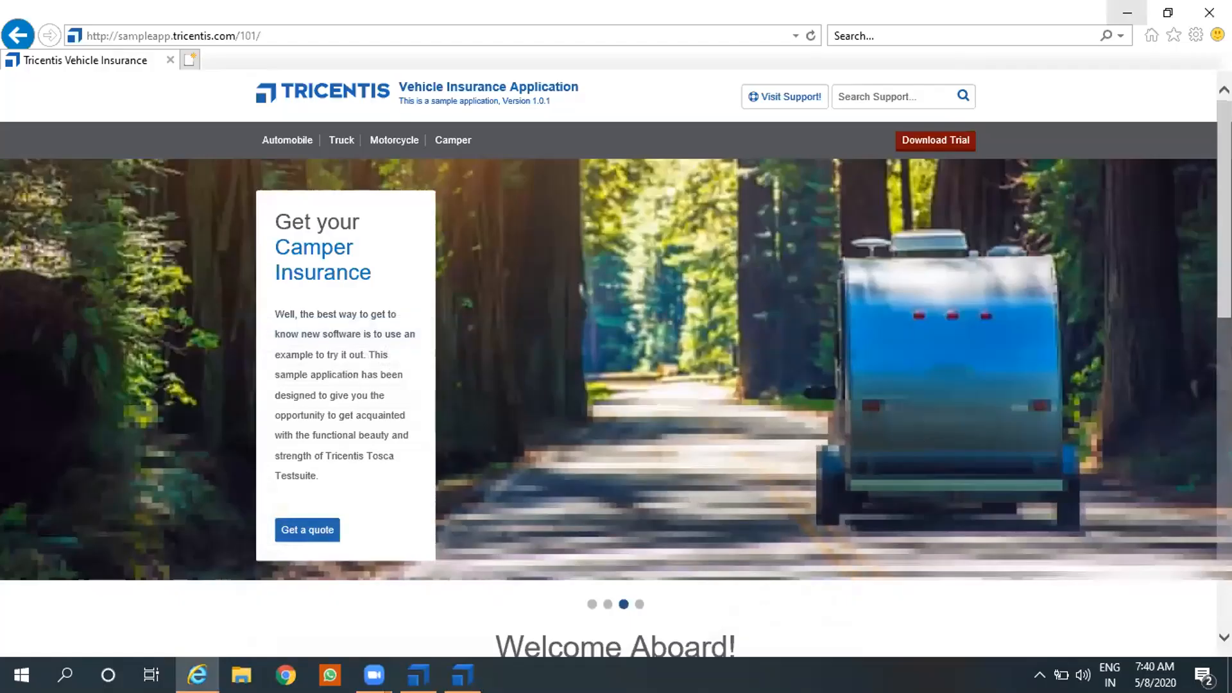
pyautogui.scroll(-10, 1210, 400)
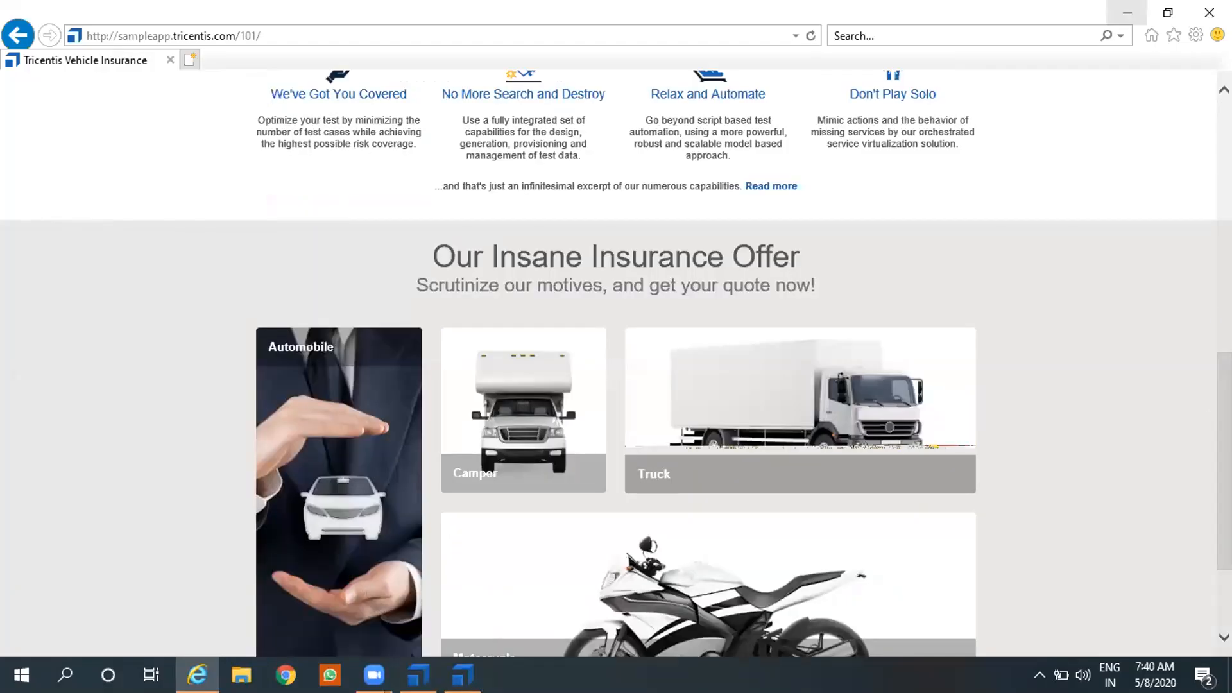
pyautogui.scroll(-2, 616, 364)
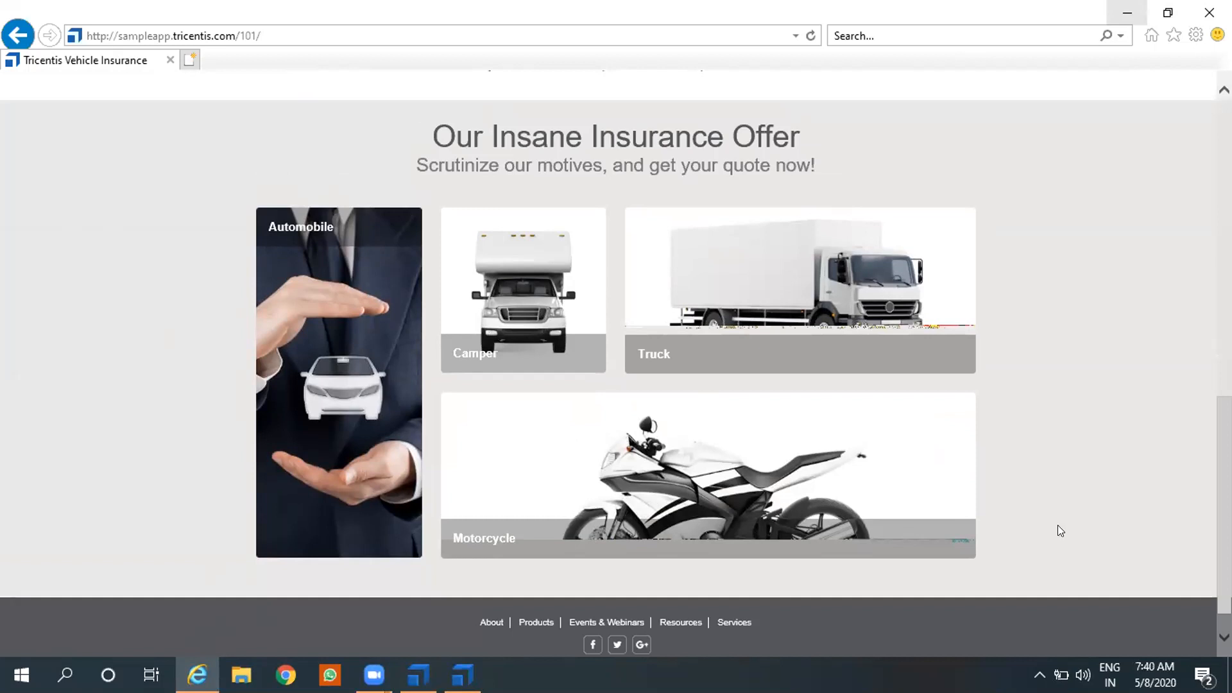
pyautogui.scroll(10, 1056, 529)
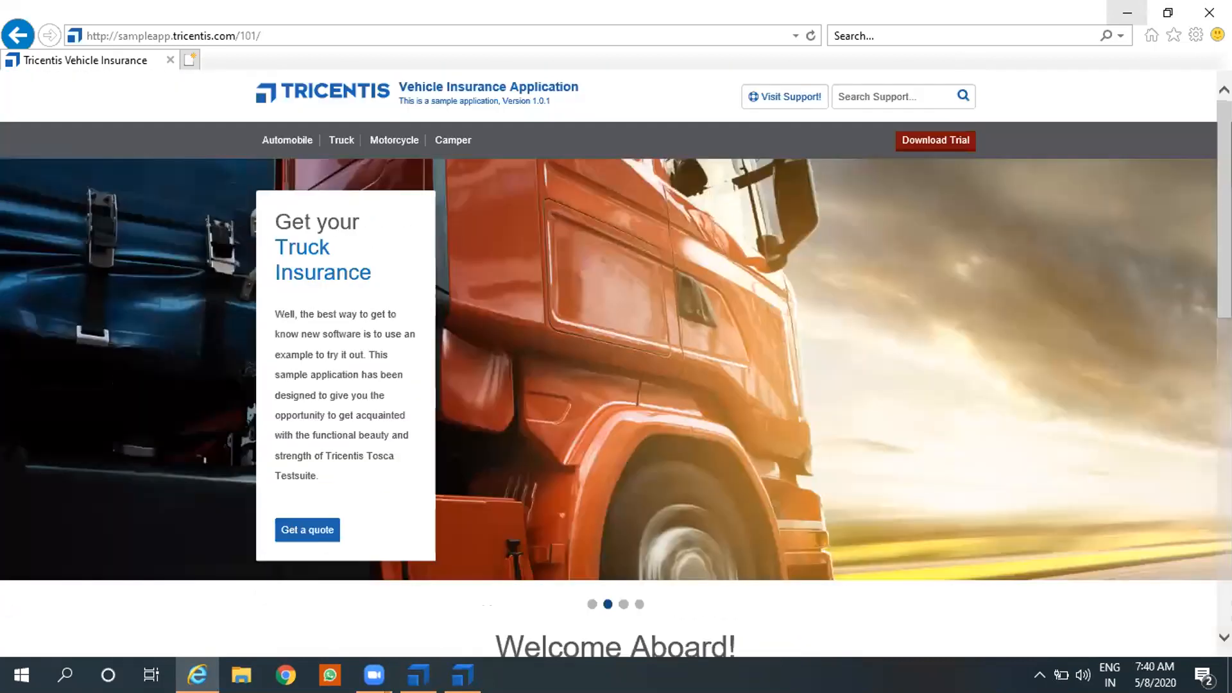
pyautogui.click(462, 674)
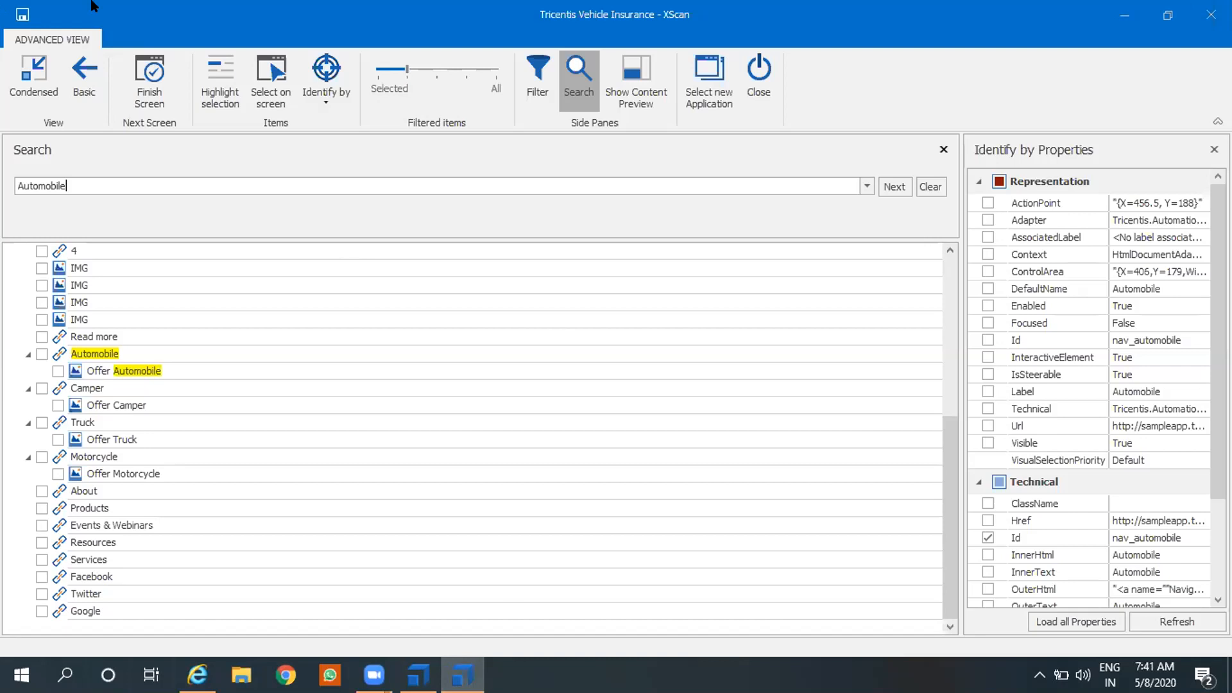
# - Step through the Automobile matches in the control tree, then clear the search and hide the search pane
pyautogui.click(900, 188)
pyautogui.click(900, 187)
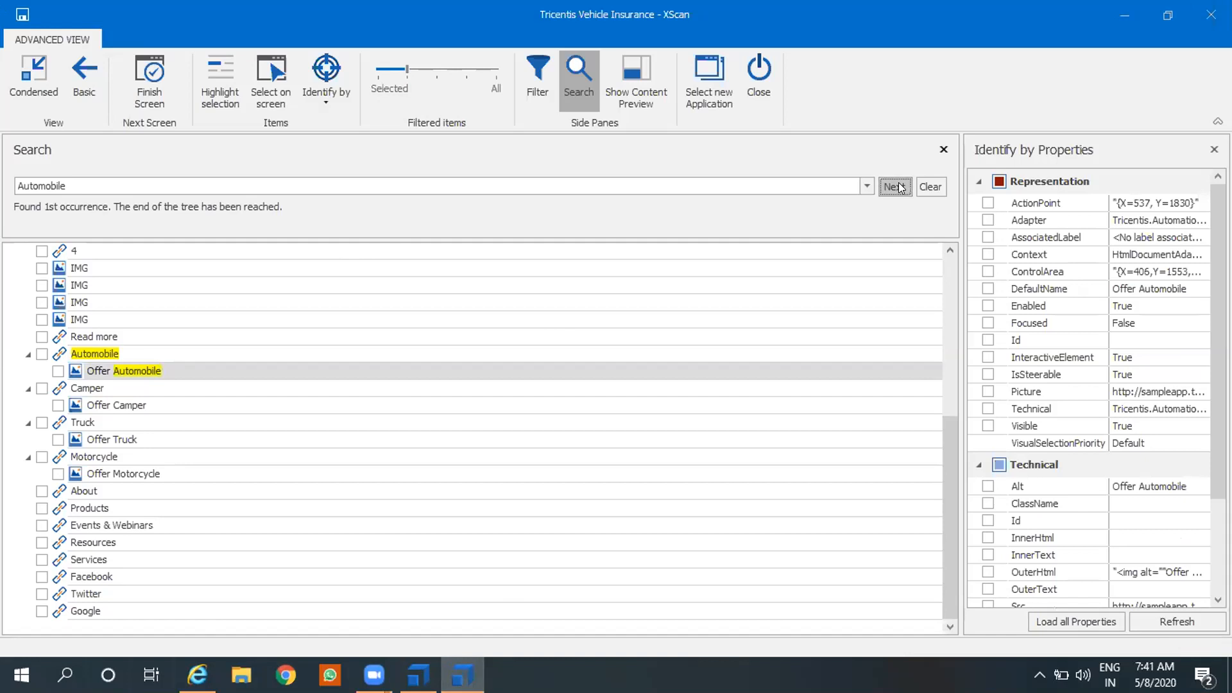
pyautogui.click(900, 187)
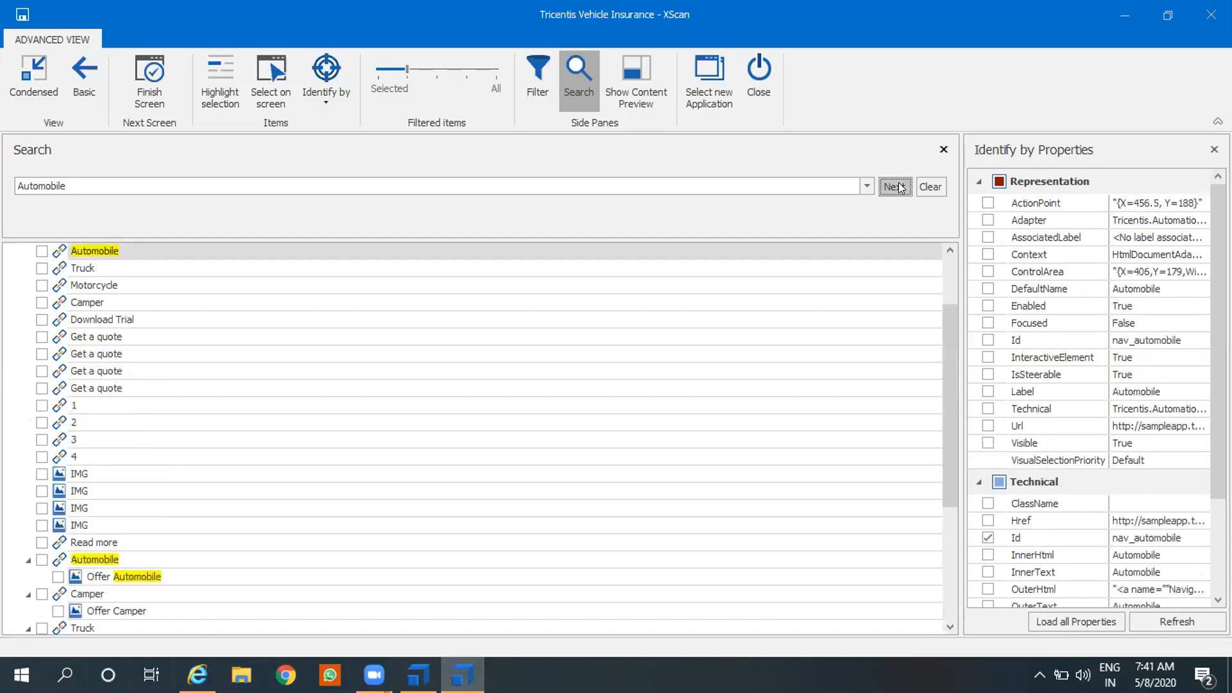
pyautogui.scroll(2, 656, 309)
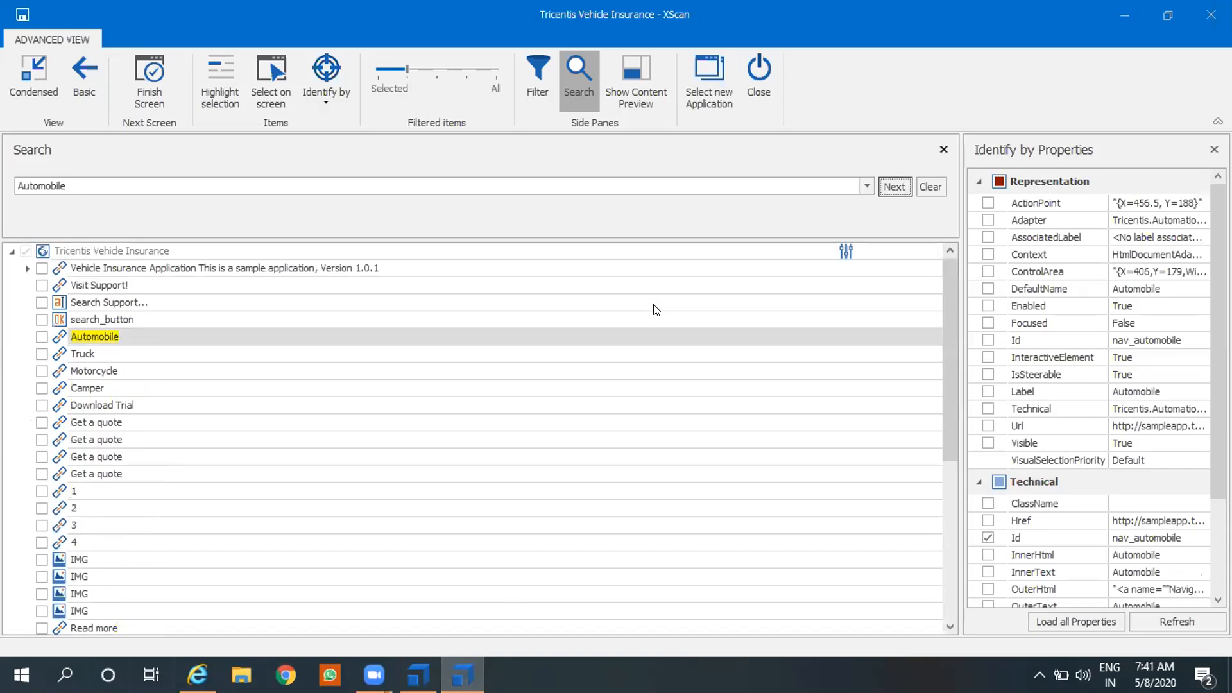
pyautogui.click(938, 187)
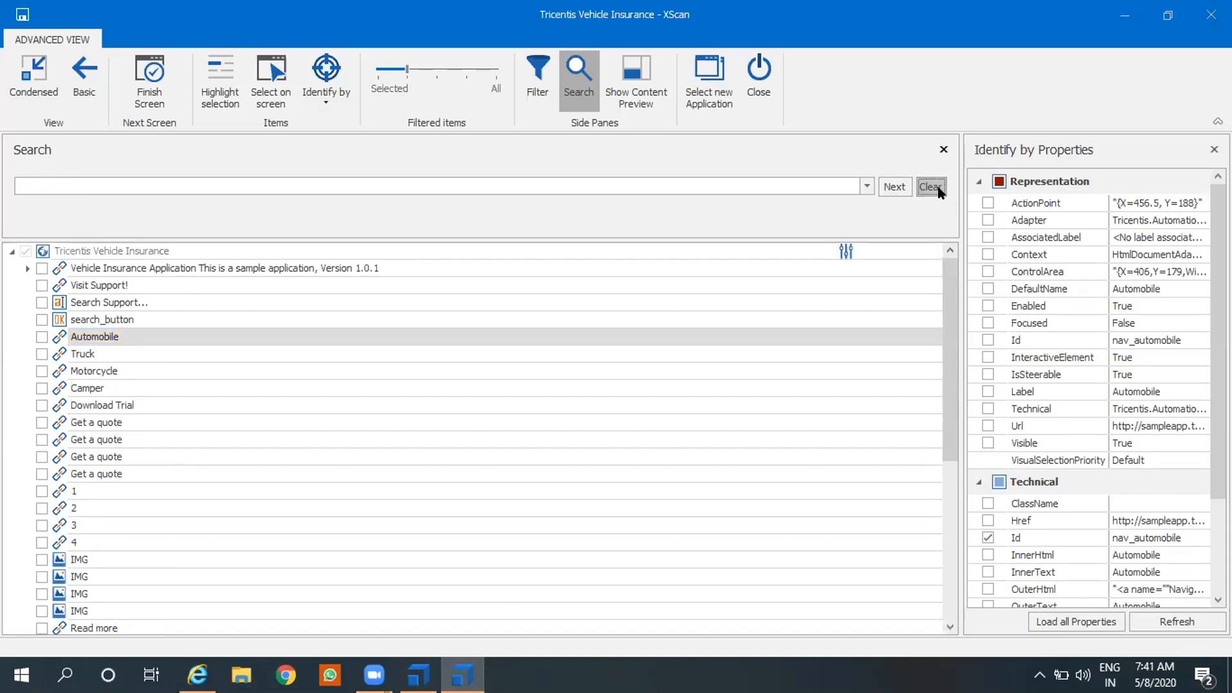
pyautogui.click(942, 150)
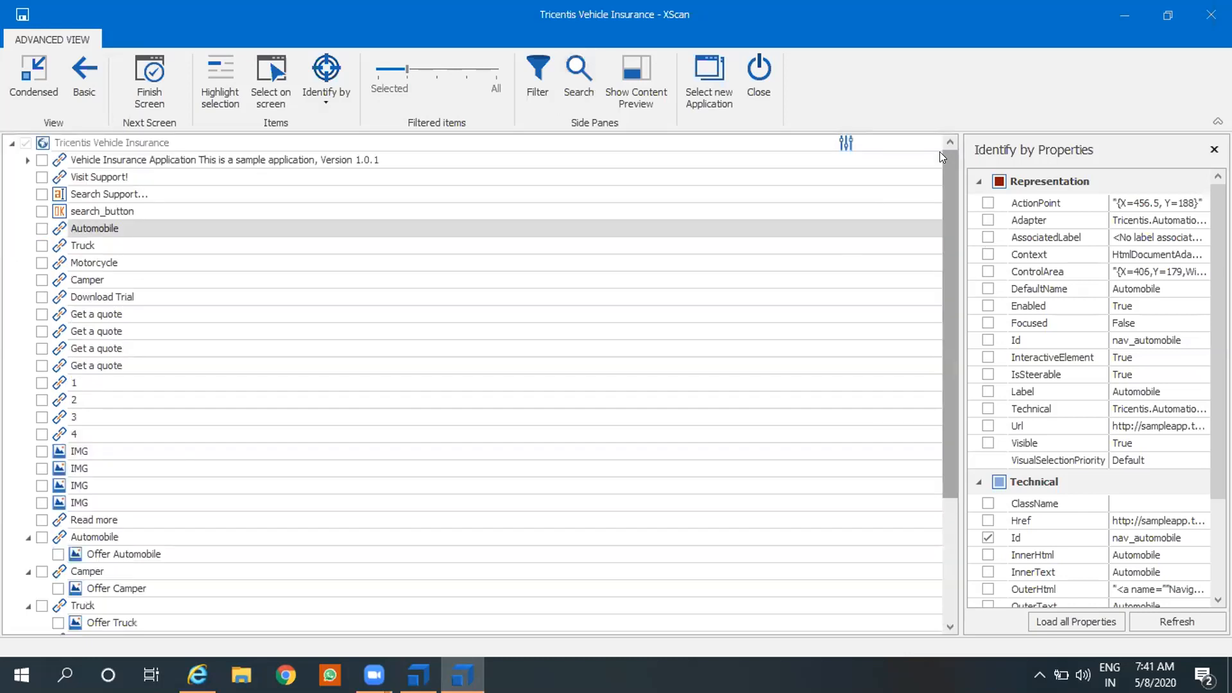
# - Show the content preview for the Automobile link and close the Tricentis Vehicle Insurance scan
pyautogui.click(639, 89)
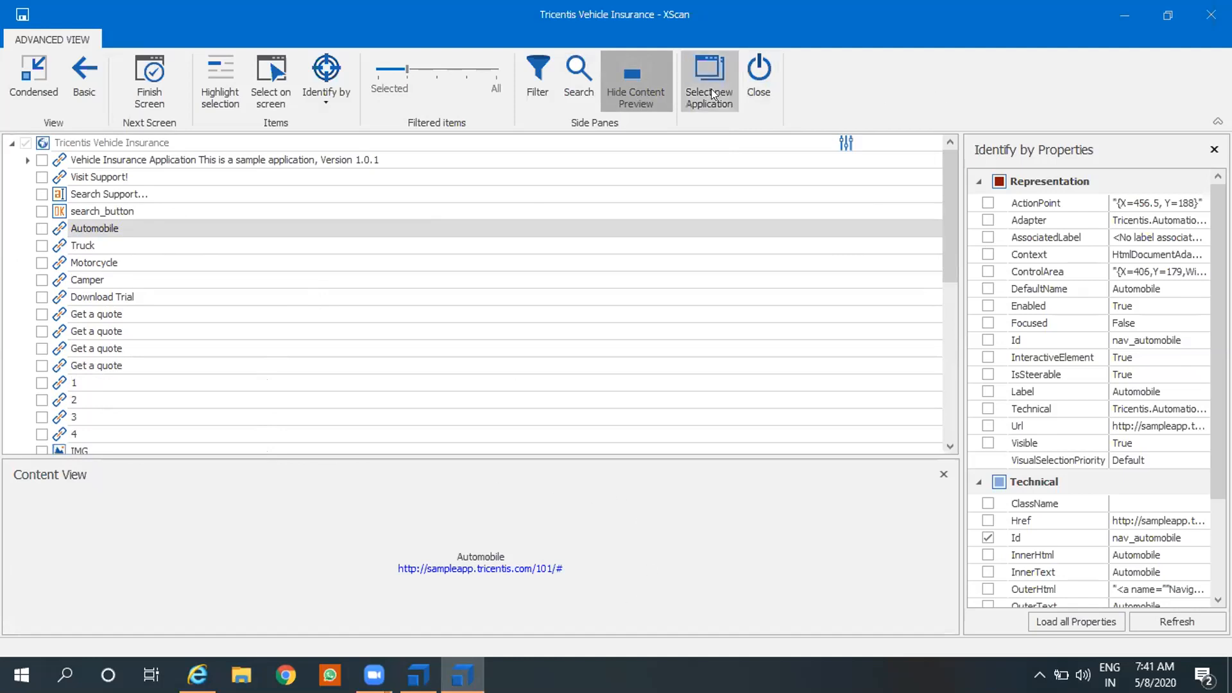
pyautogui.click(1201, 18)
# - In a new browser tab, search for demowebshop.tricentis com and open the Demo Web Shop site from the results
pyautogui.click(189, 59)
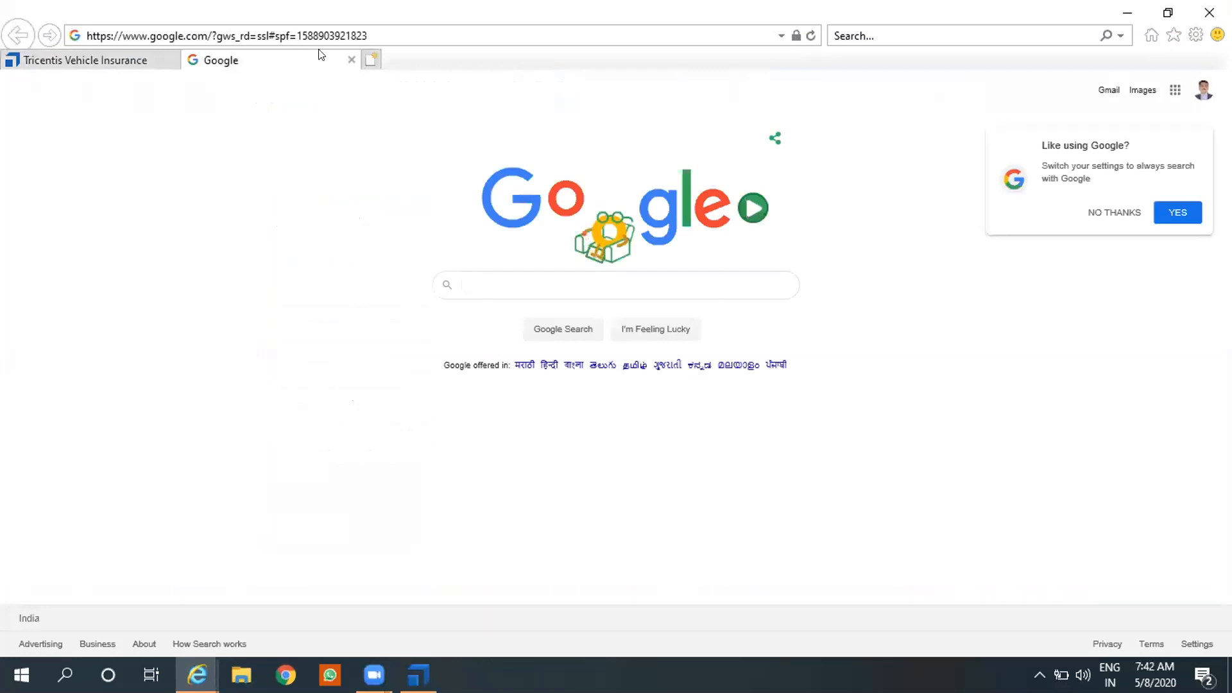
pyautogui.click(414, 36)
pyautogui.write('dem')
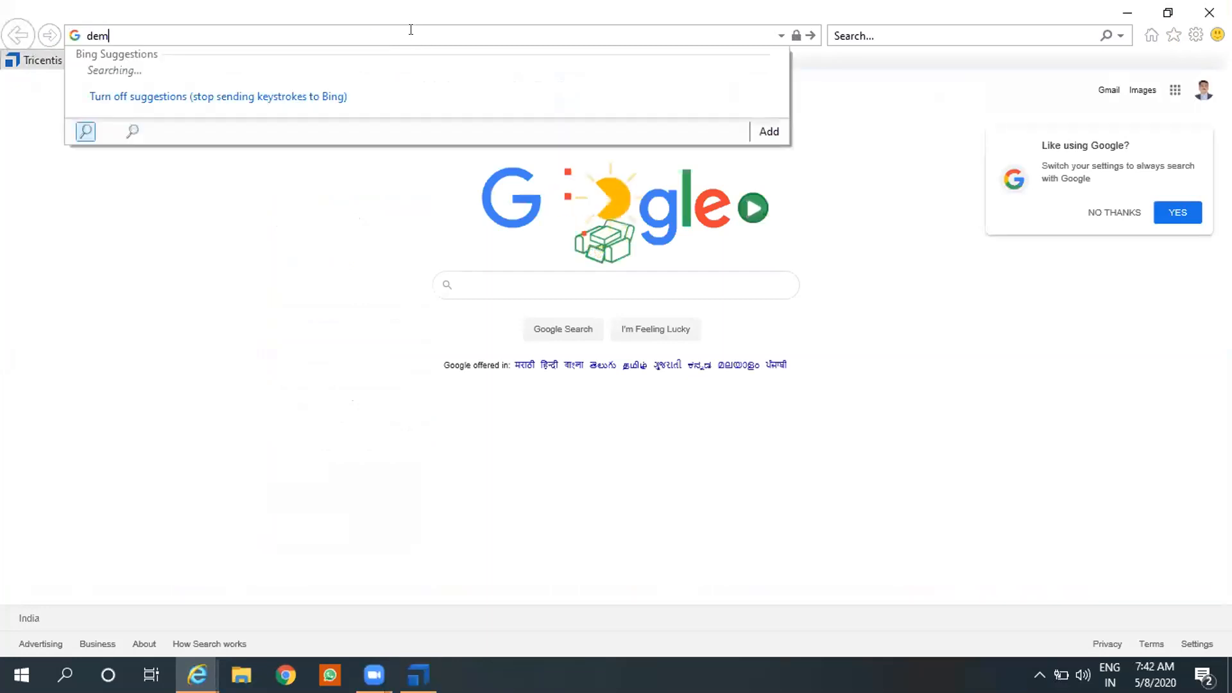
pyautogui.write('o w')
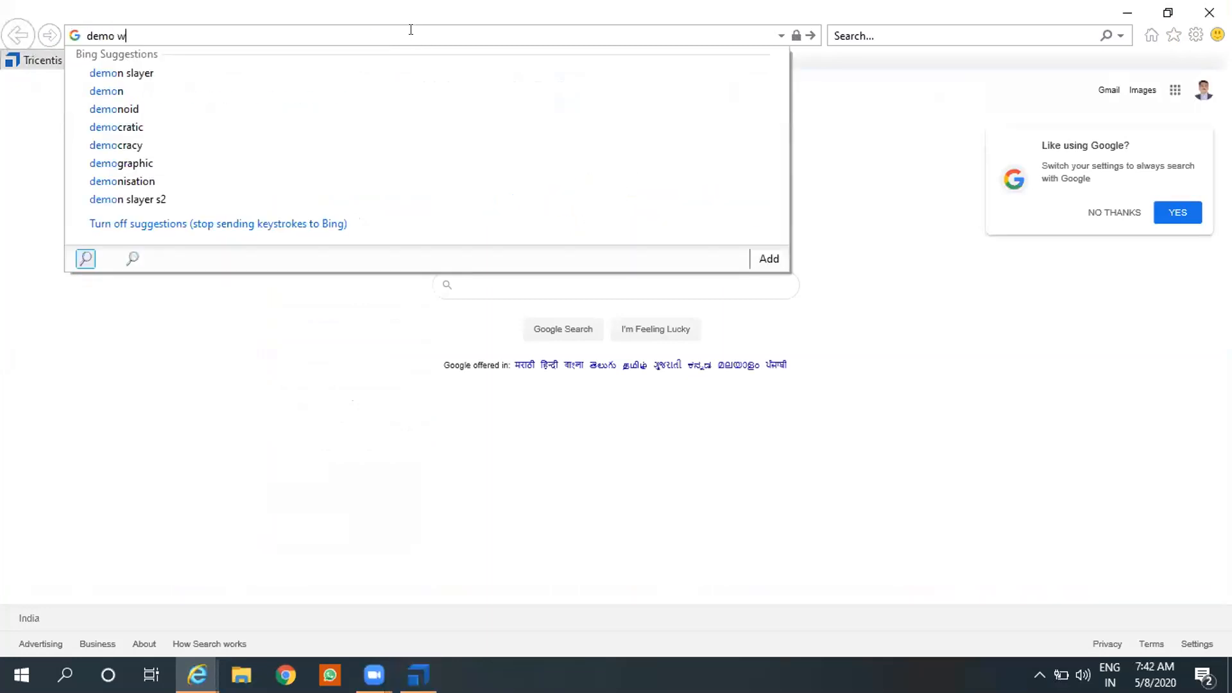
pyautogui.write('bshop')
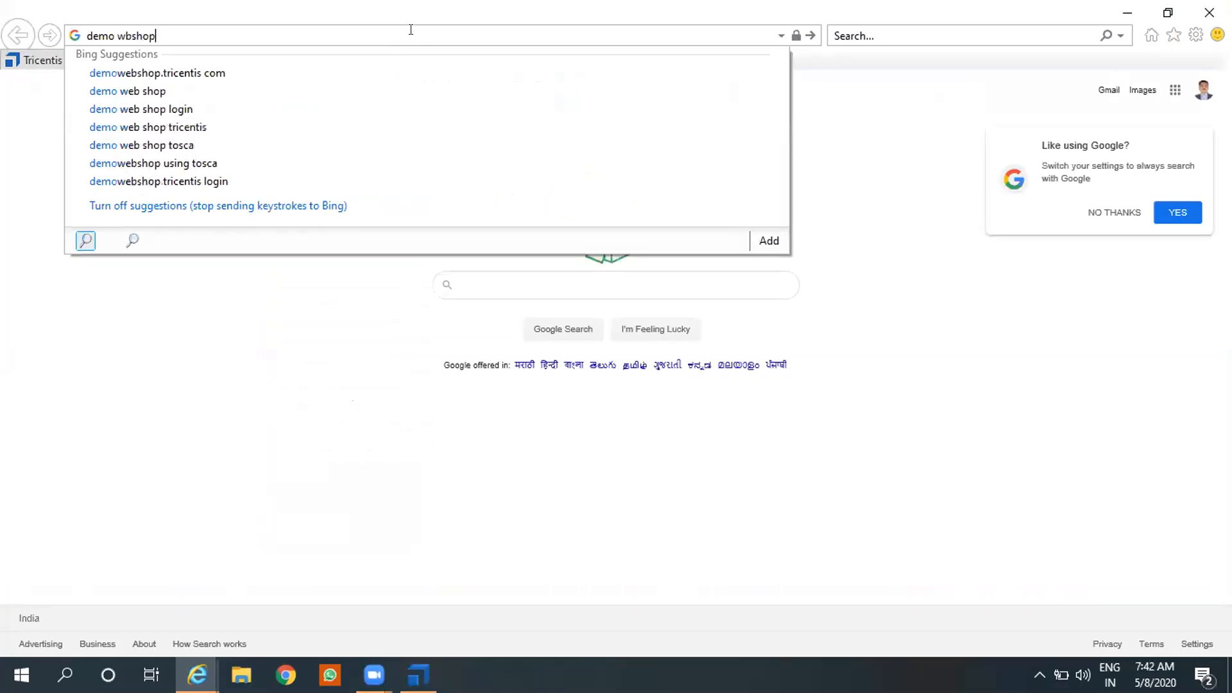
pyautogui.press('Down')
pyautogui.press('Return')
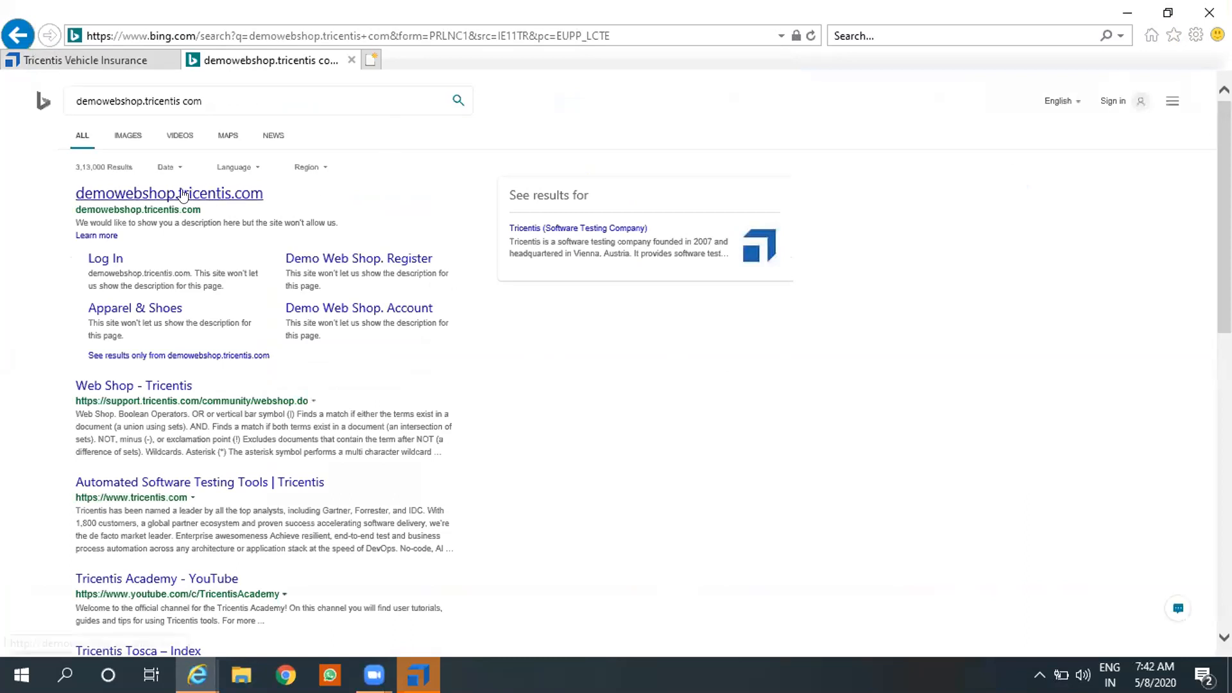
pyautogui.click(181, 194)
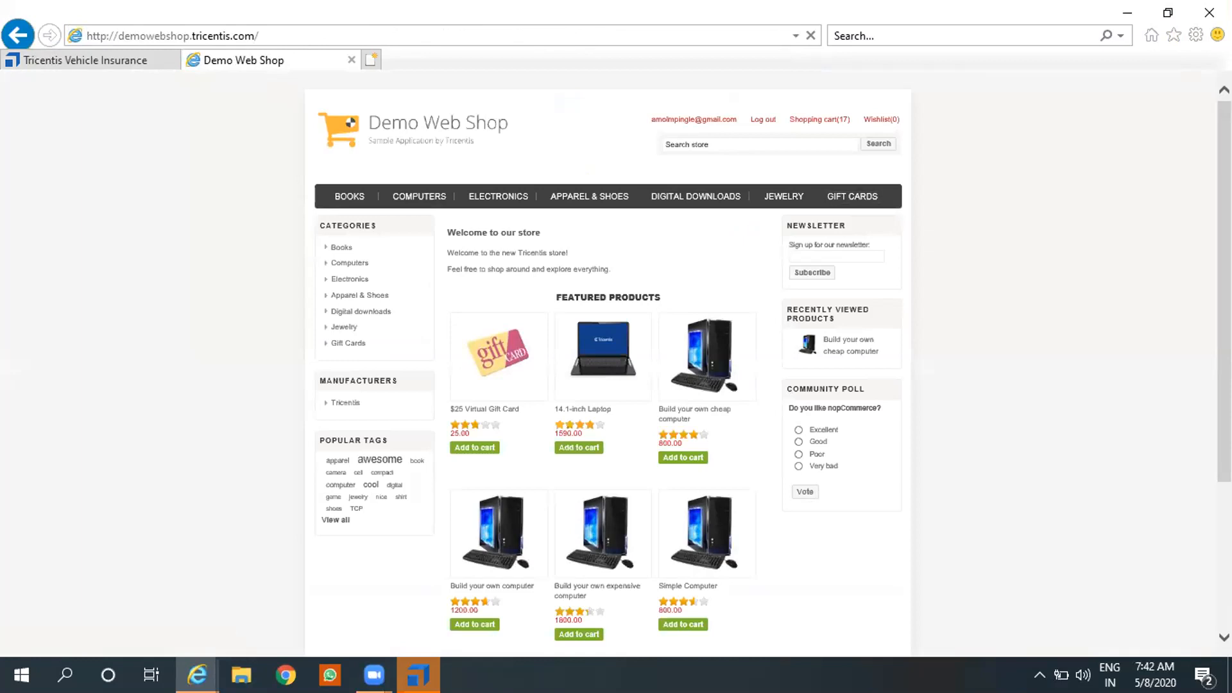
# - Look over the Demo Web Shop home page and open the shopping cart
pyautogui.scroll(-1, 1225, 308)
pyautogui.scroll(1, 1224, 302)
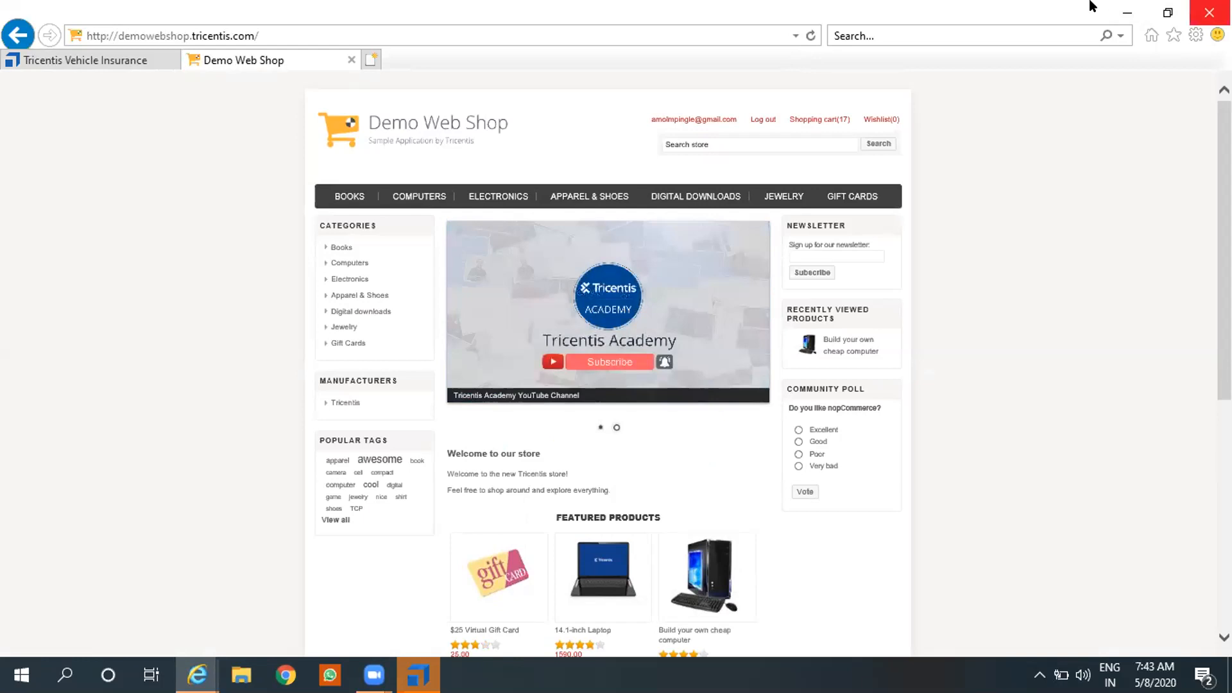
pyautogui.click(807, 117)
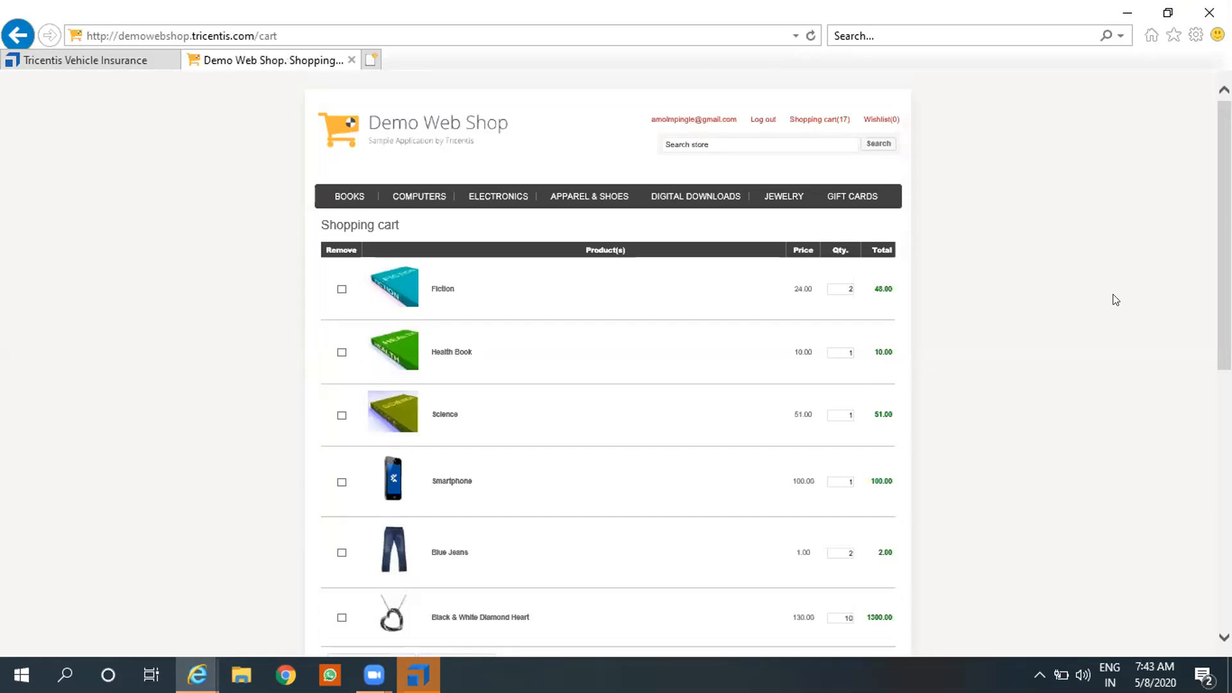
# - Switch to Tosca Commander, start an application scan from the Tricentis Vehicle Insurance folder and scan the Demo Web Shop shopping cart page
pyautogui.click(418, 674)
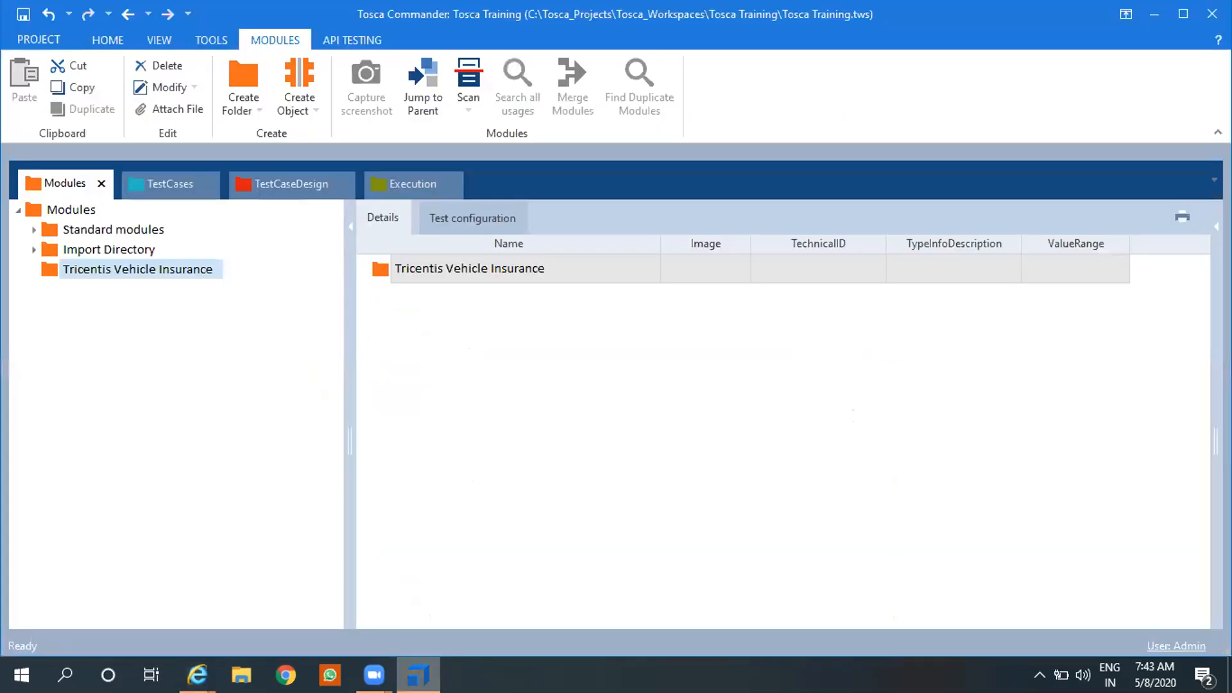
pyautogui.rightClick(153, 264)
pyautogui.moveTo(220, 367)
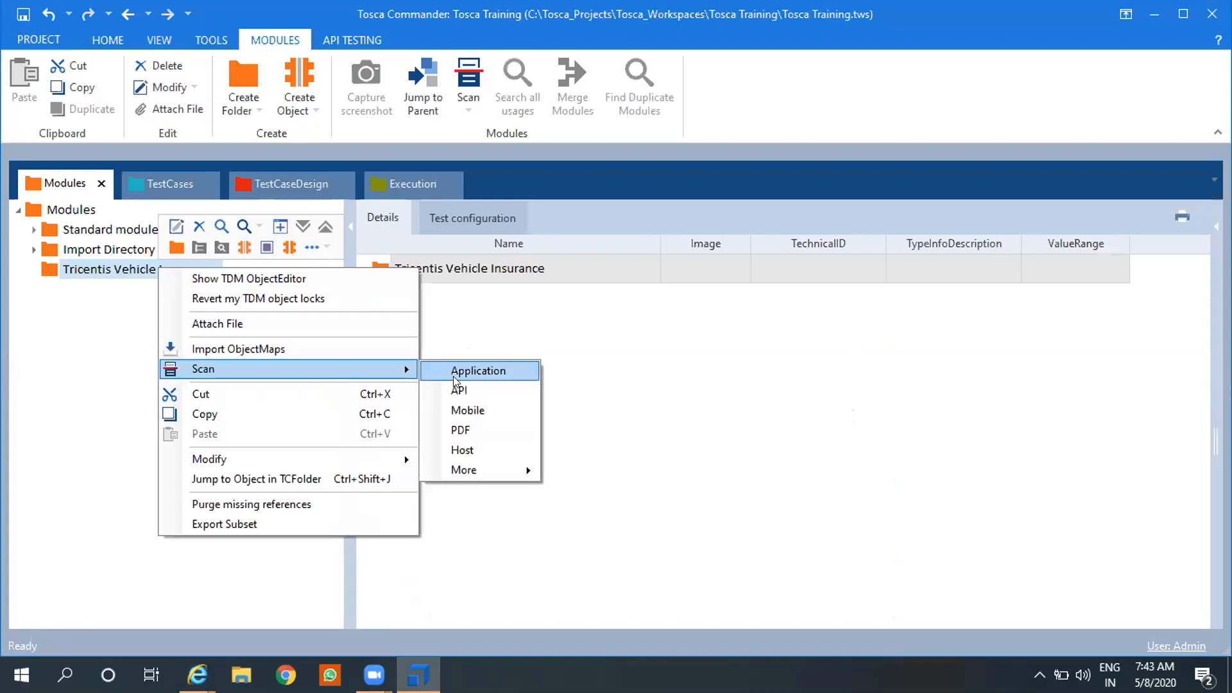
pyautogui.click(457, 378)
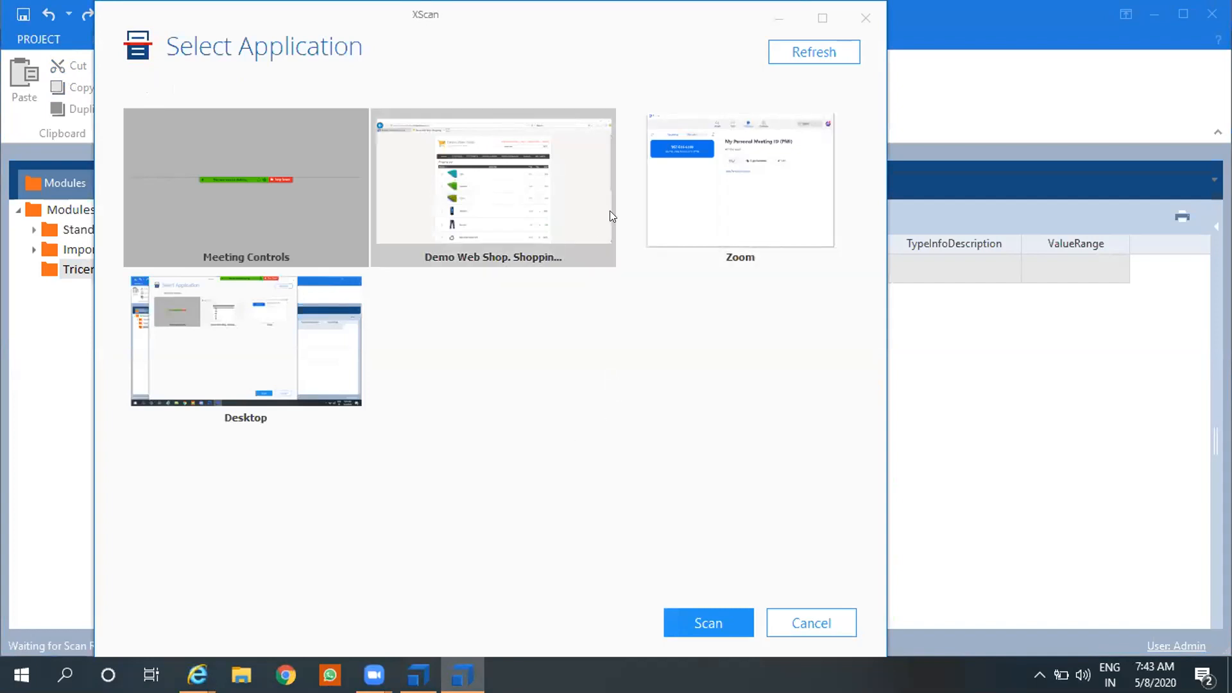
pyautogui.click(586, 212)
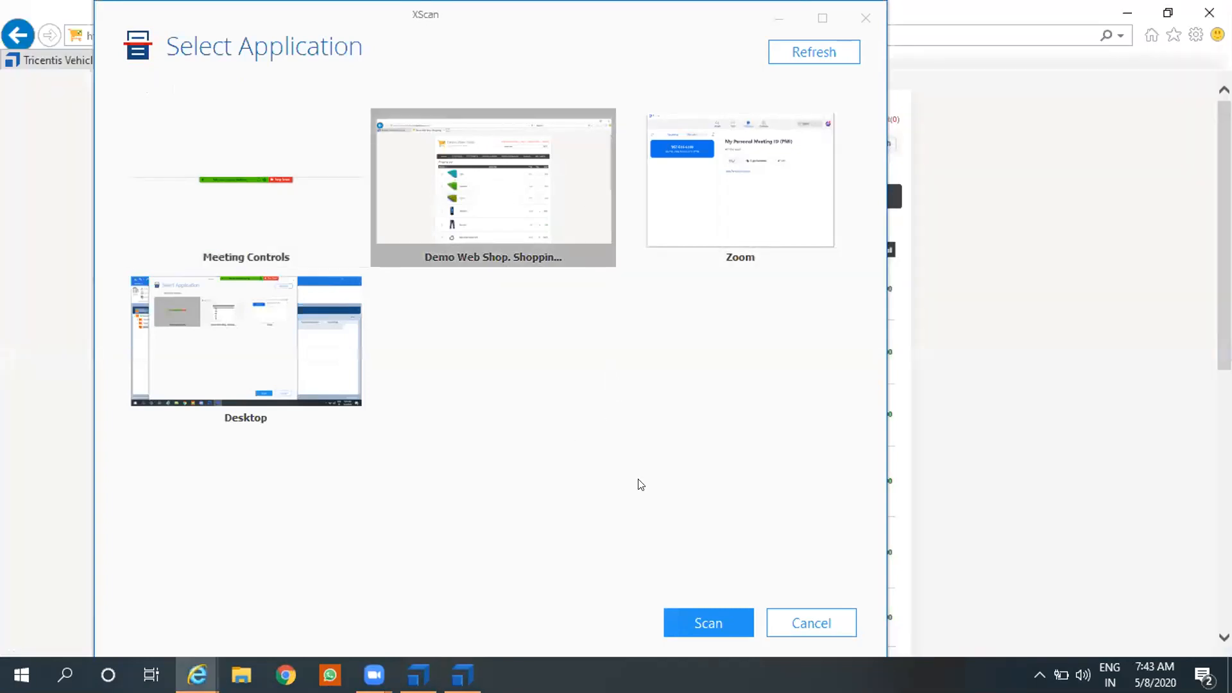
pyautogui.click(696, 618)
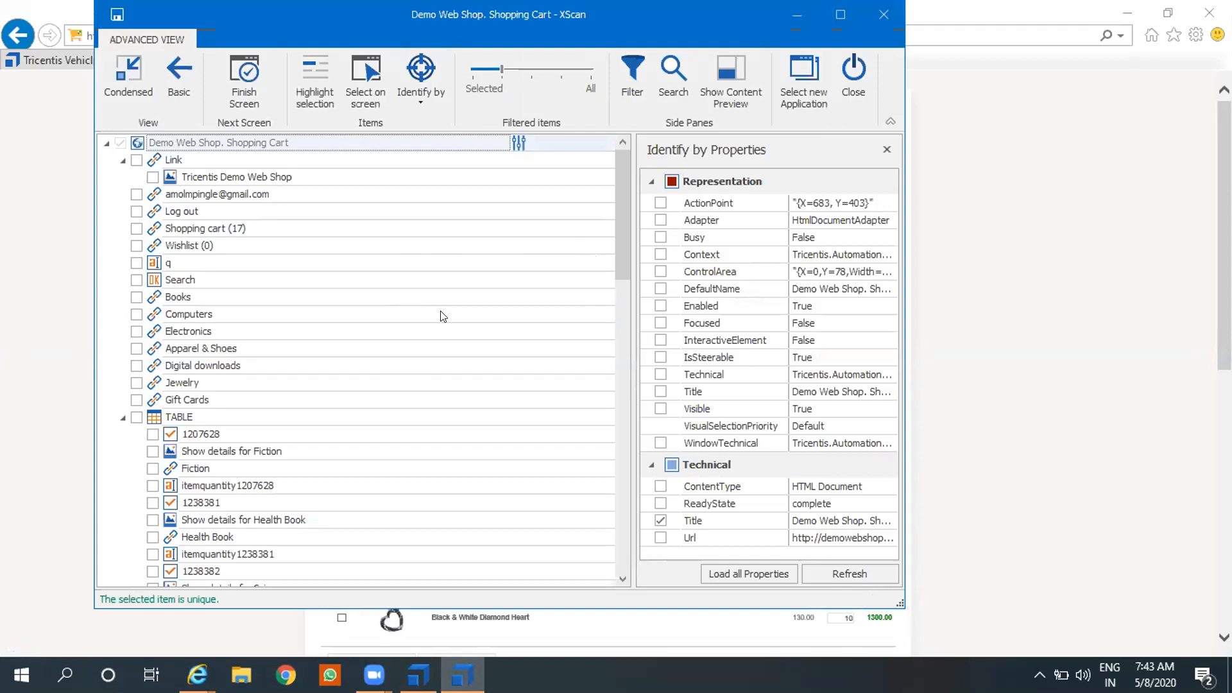
# - Select the cart items TABLE of the scanned shopping cart and add its ClassName, cart, to the identifying properties
pyautogui.click(151, 421)
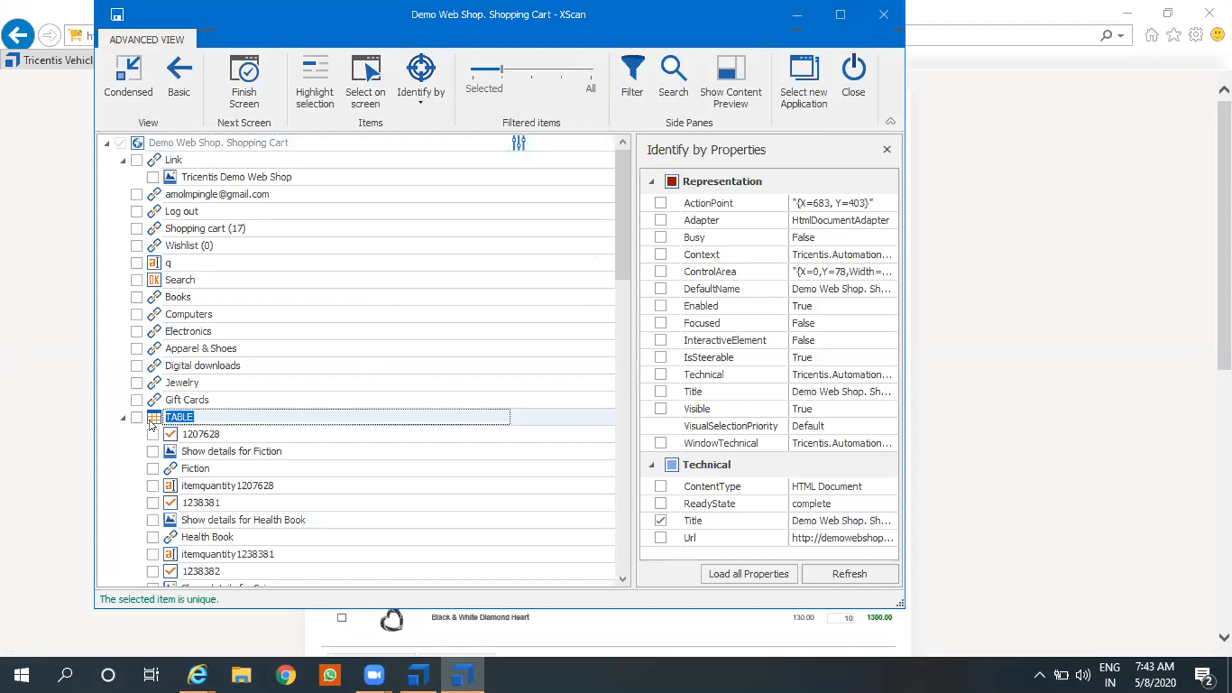
pyautogui.click(136, 417)
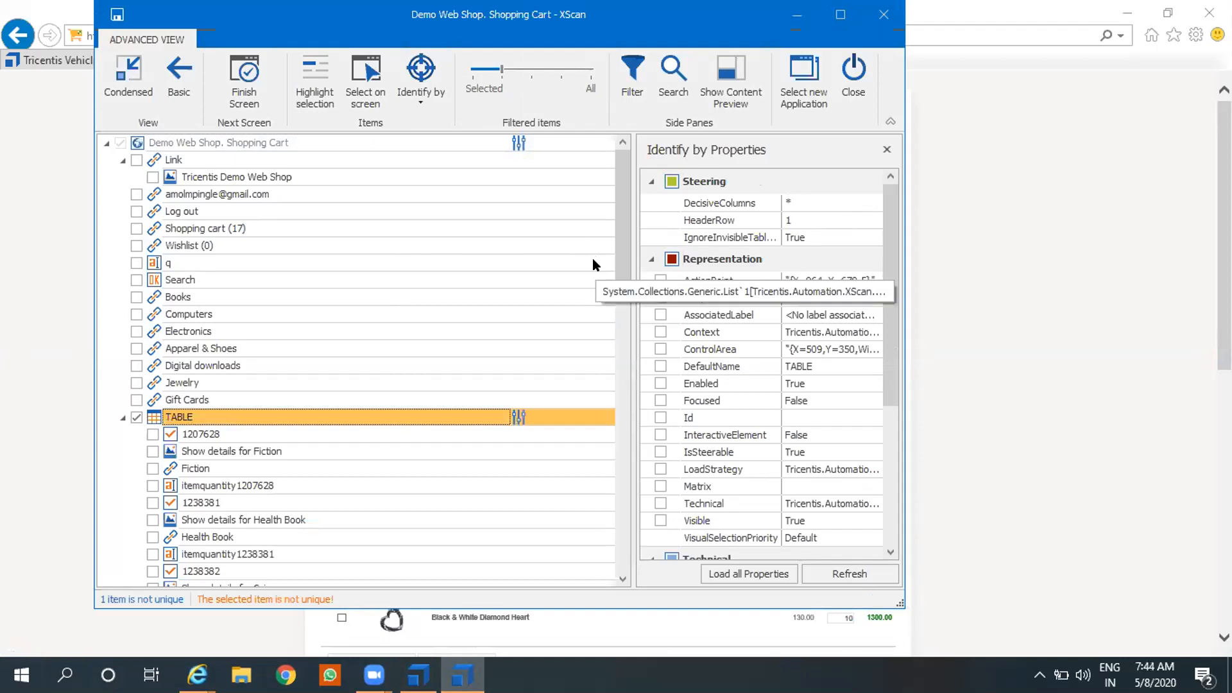
pyautogui.moveTo(884, 388); pyautogui.dragTo(888, 508)
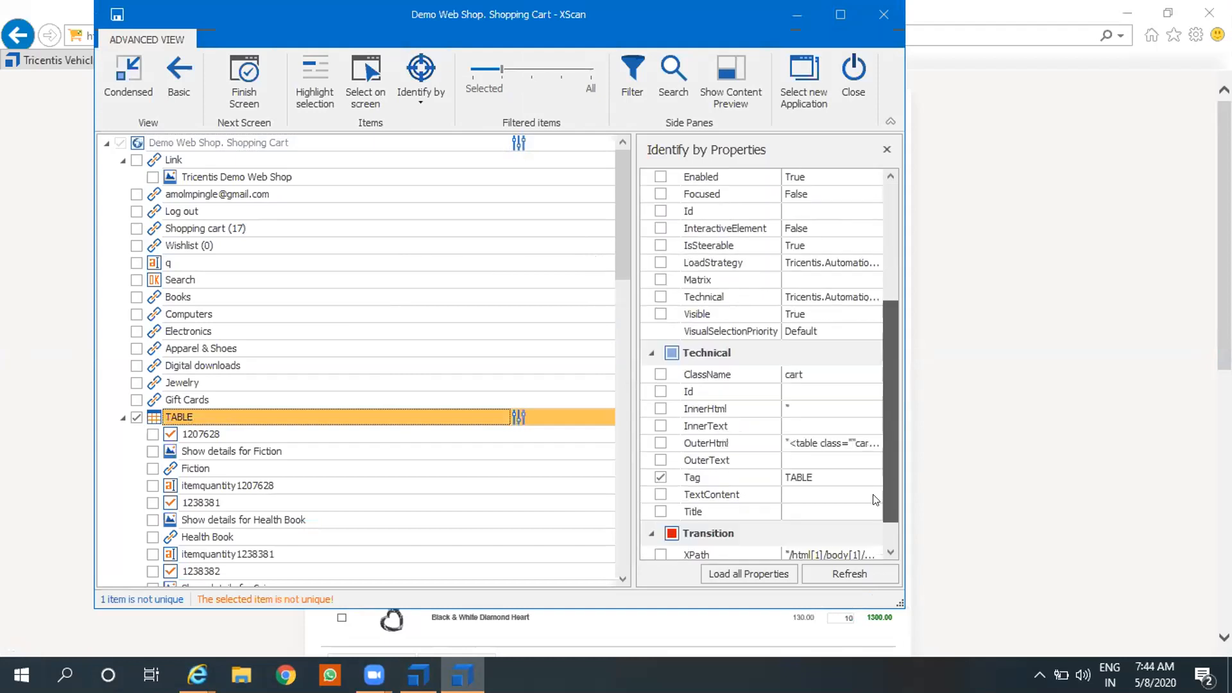
pyautogui.click(660, 374)
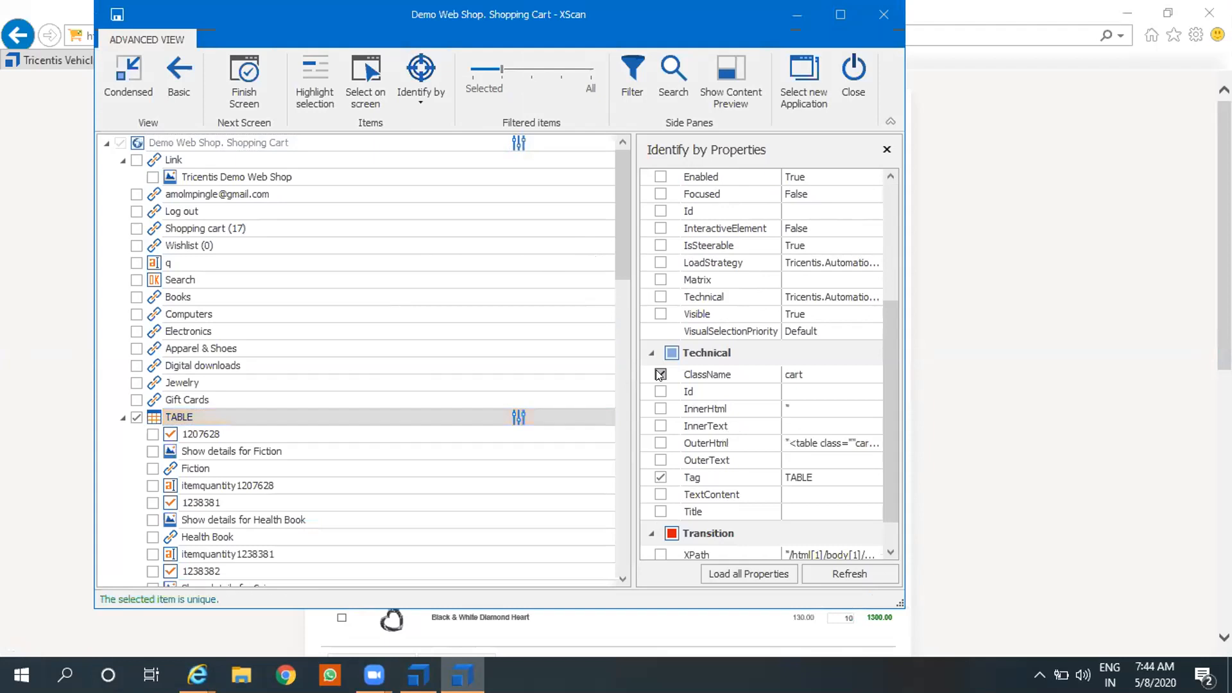
# - Collapse the cart items table, select the second TABLE below Estimate shipping, and also identify it by its ClassName, cart-total
pyautogui.click(119, 417)
pyautogui.moveTo(618, 308); pyautogui.dragTo(616, 426)
pyautogui.click(179, 366)
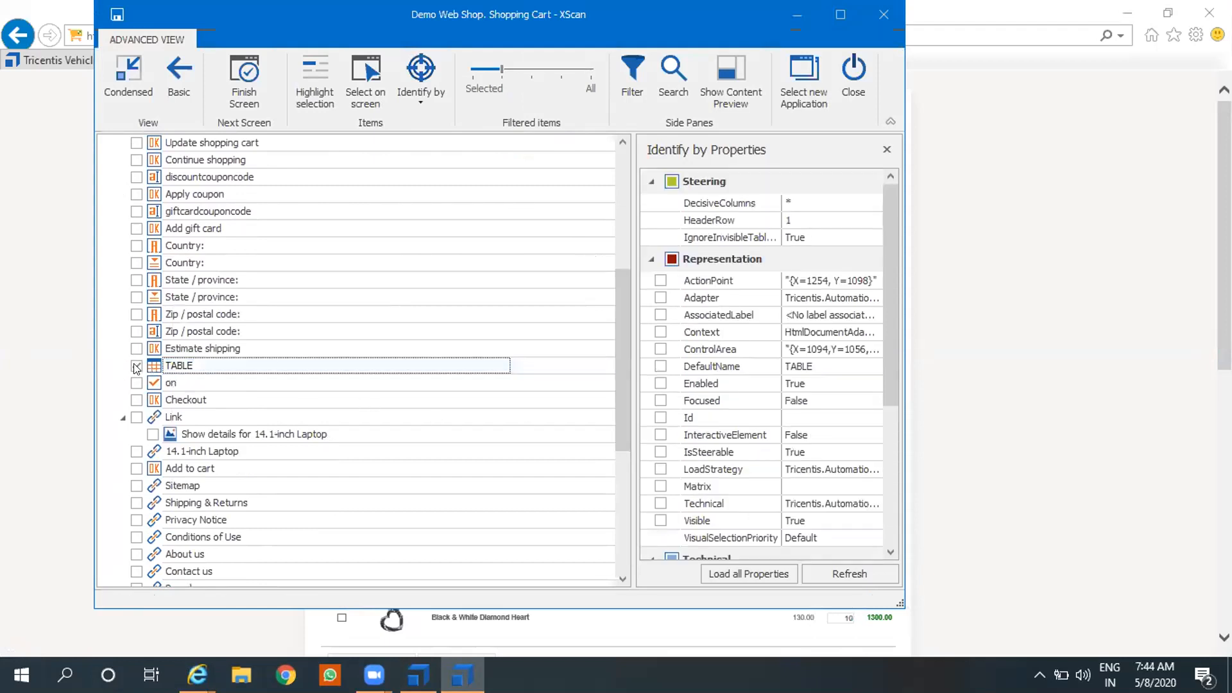
pyautogui.click(136, 365)
pyautogui.moveTo(887, 376); pyautogui.dragTo(877, 506)
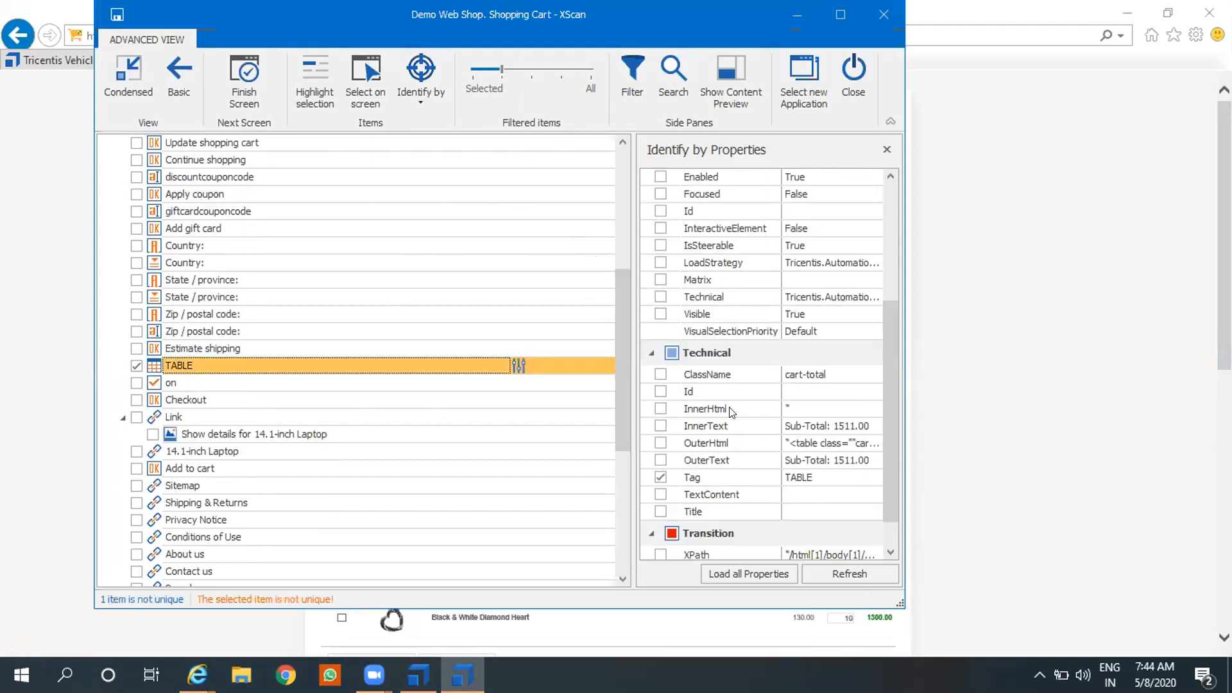
pyautogui.click(661, 374)
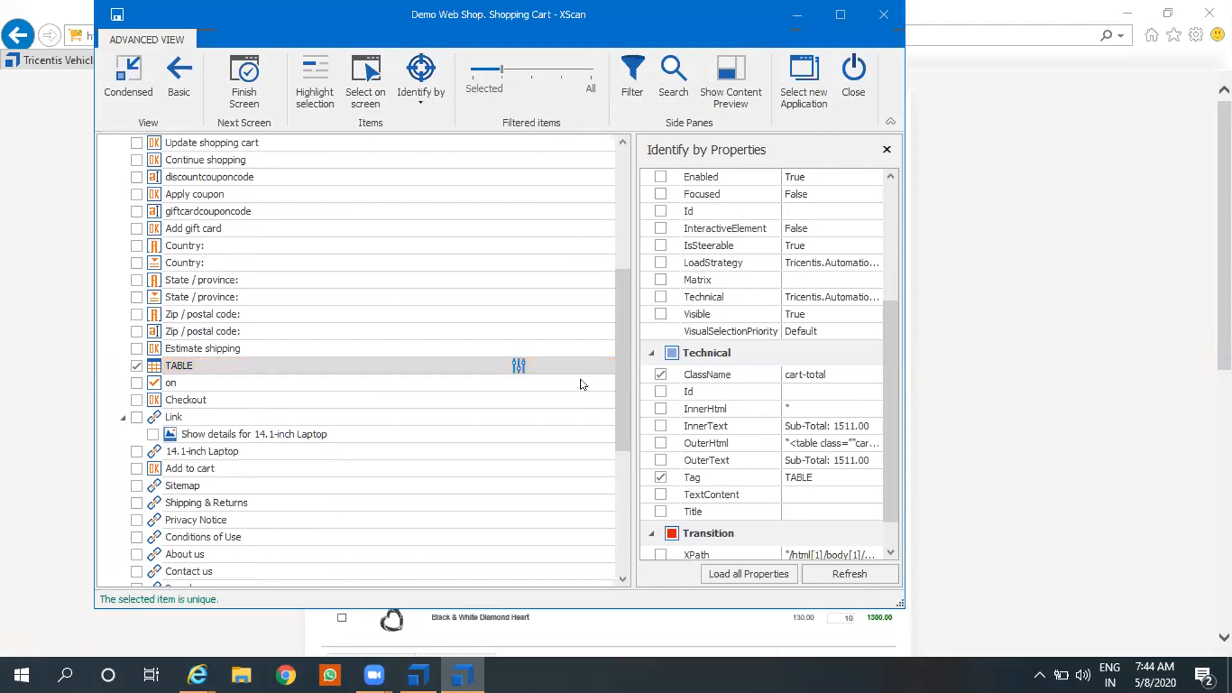
# - Show the content preview of the cart-total table and compare it with the totals block on the shopping cart page
pyautogui.moveTo(626, 221); pyautogui.dragTo(626, 370)
pyautogui.click(194, 365)
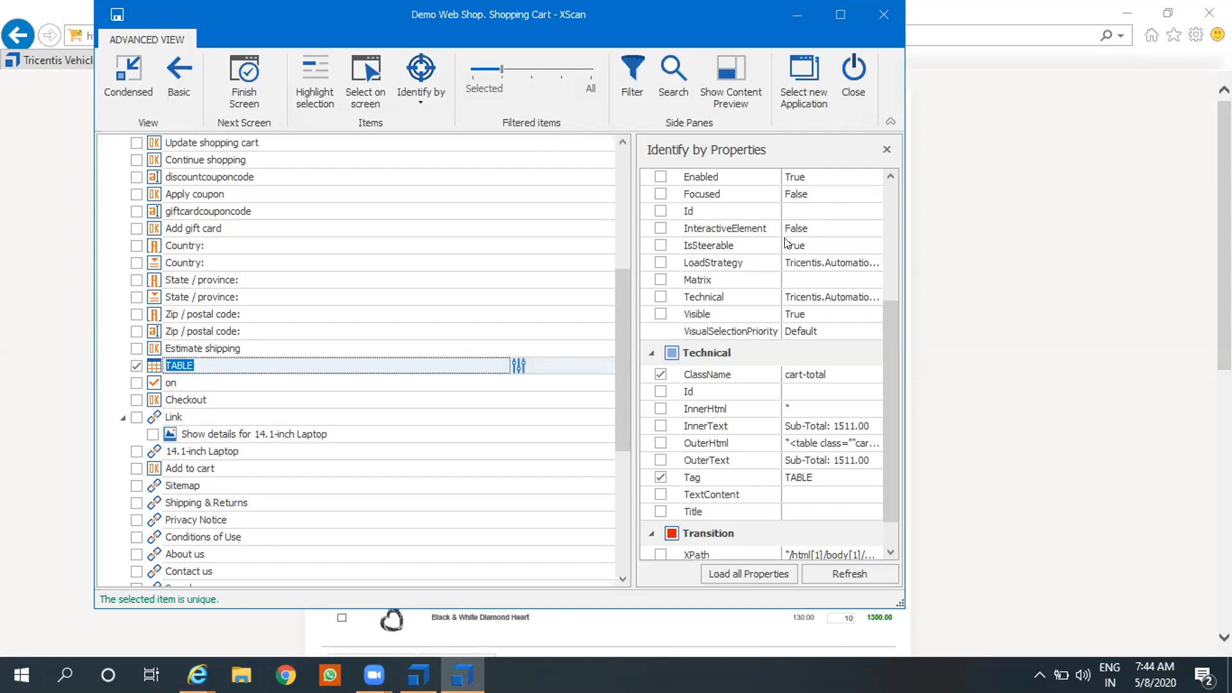
pyautogui.click(738, 97)
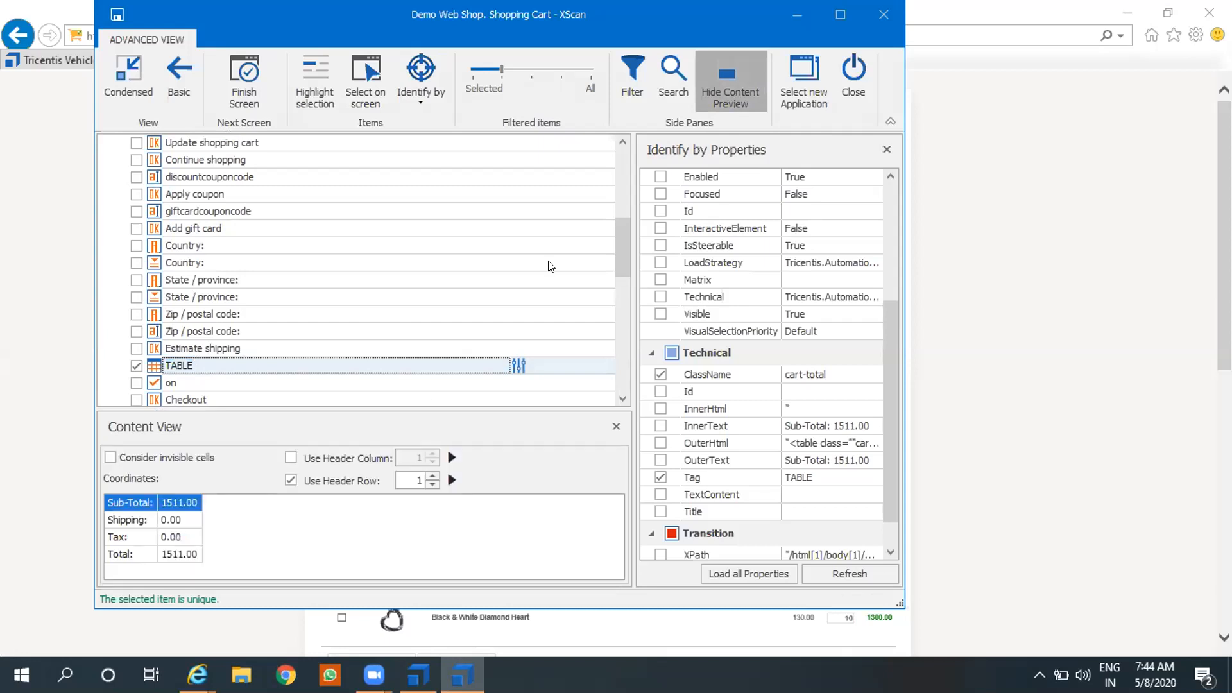
pyautogui.moveTo(236, 17); pyautogui.dragTo(822, 95)
pyautogui.scroll(-6, 352, 306)
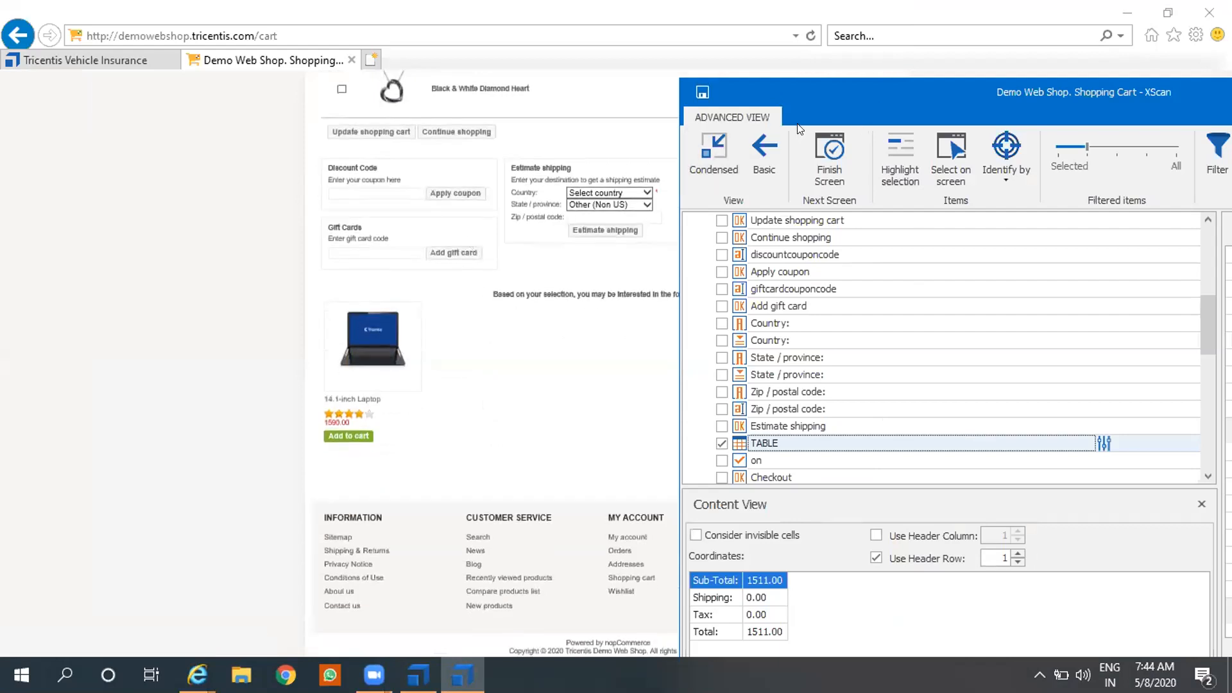
pyautogui.moveTo(772, 117); pyautogui.dragTo(330, 341)
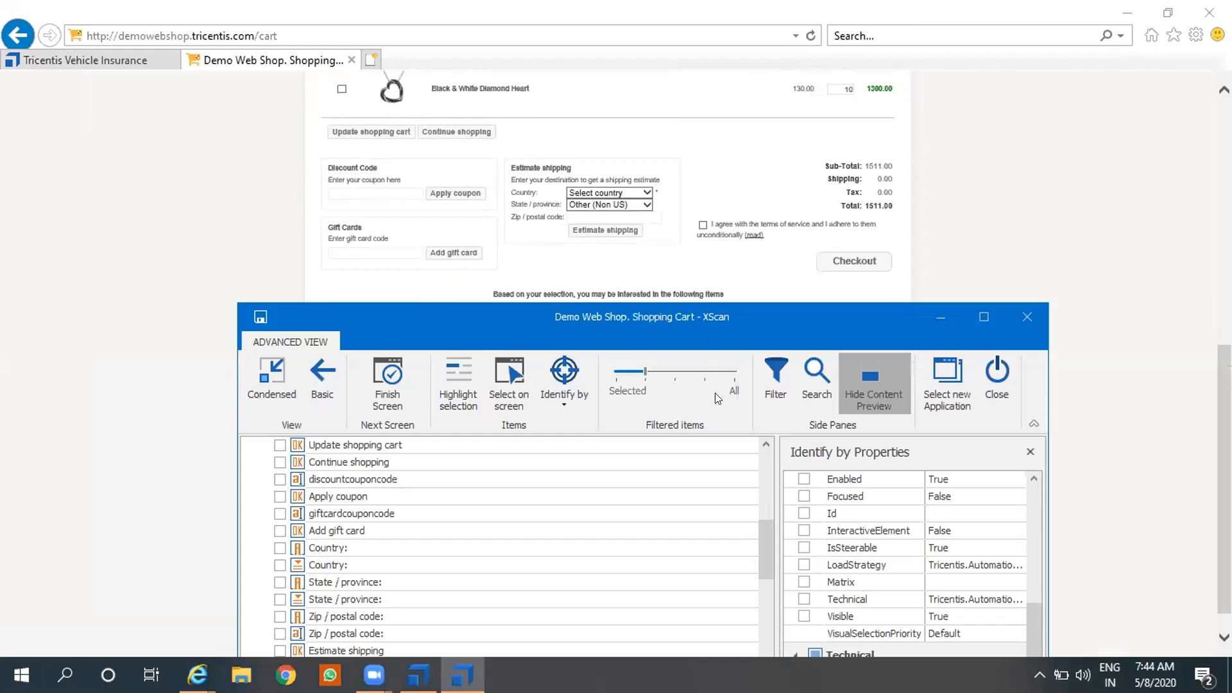
# - Enlarge the content view of the cart-total table and check its rows against the totals and items on the cart page
pyautogui.moveTo(683, 320); pyautogui.dragTo(632, 131)
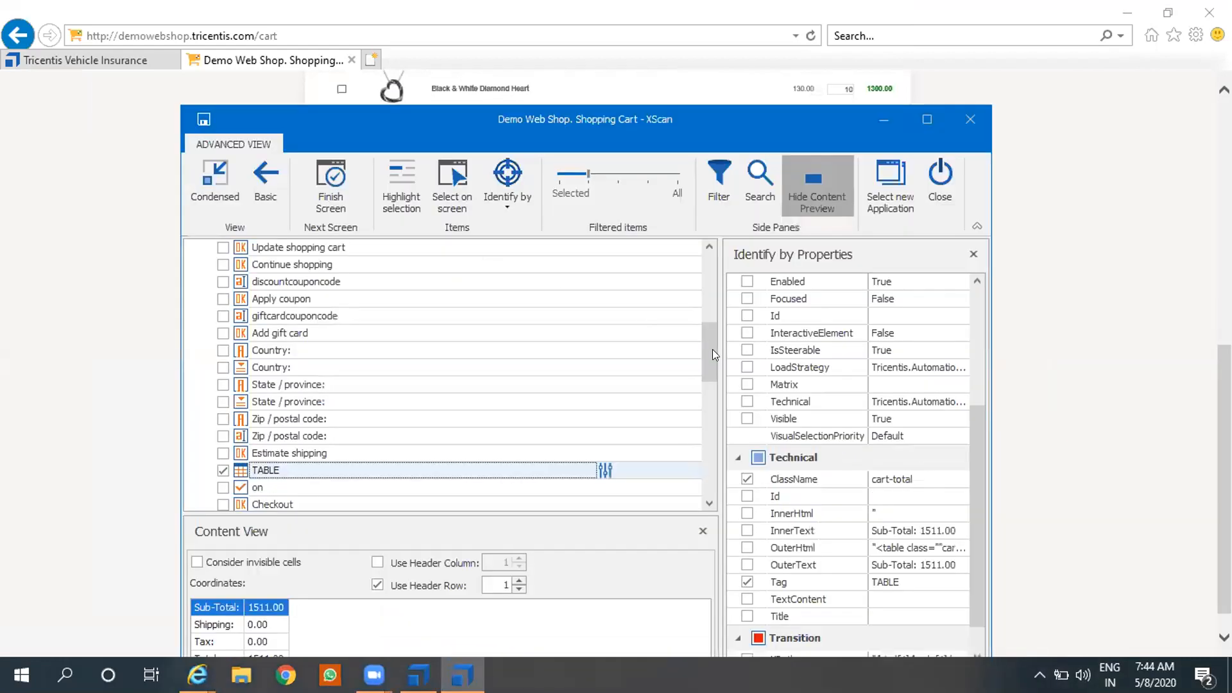
pyautogui.scroll(-1, 979, 578)
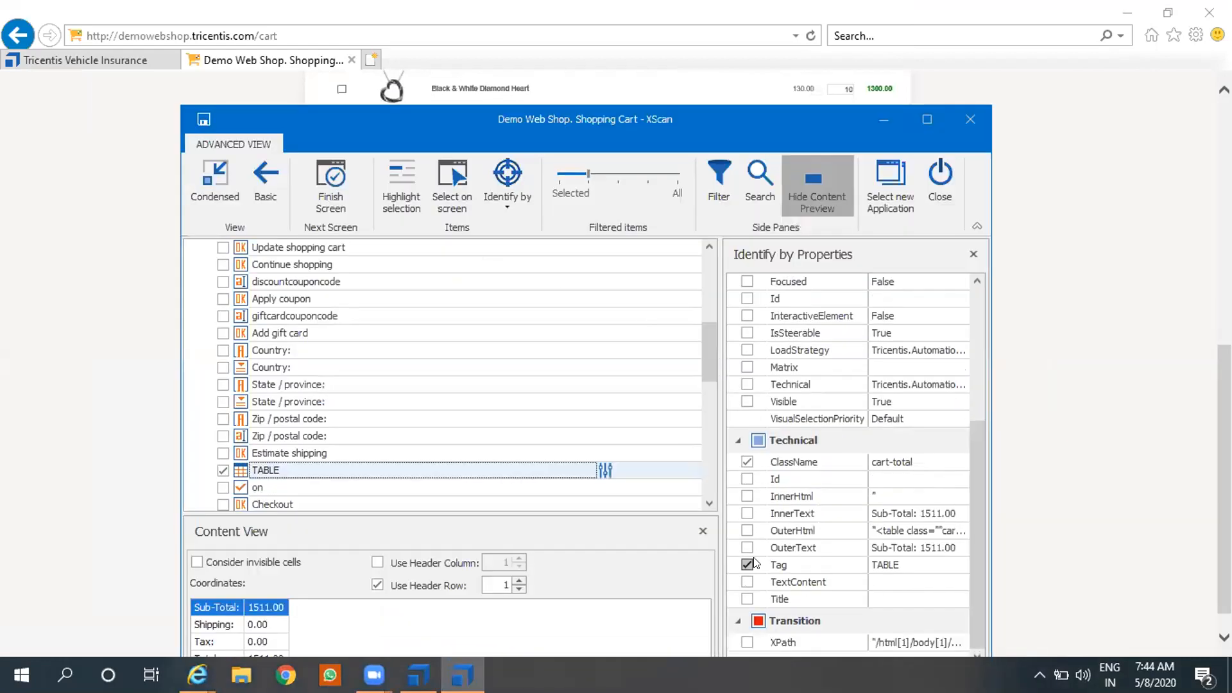
pyautogui.moveTo(707, 369); pyautogui.dragTo(707, 391)
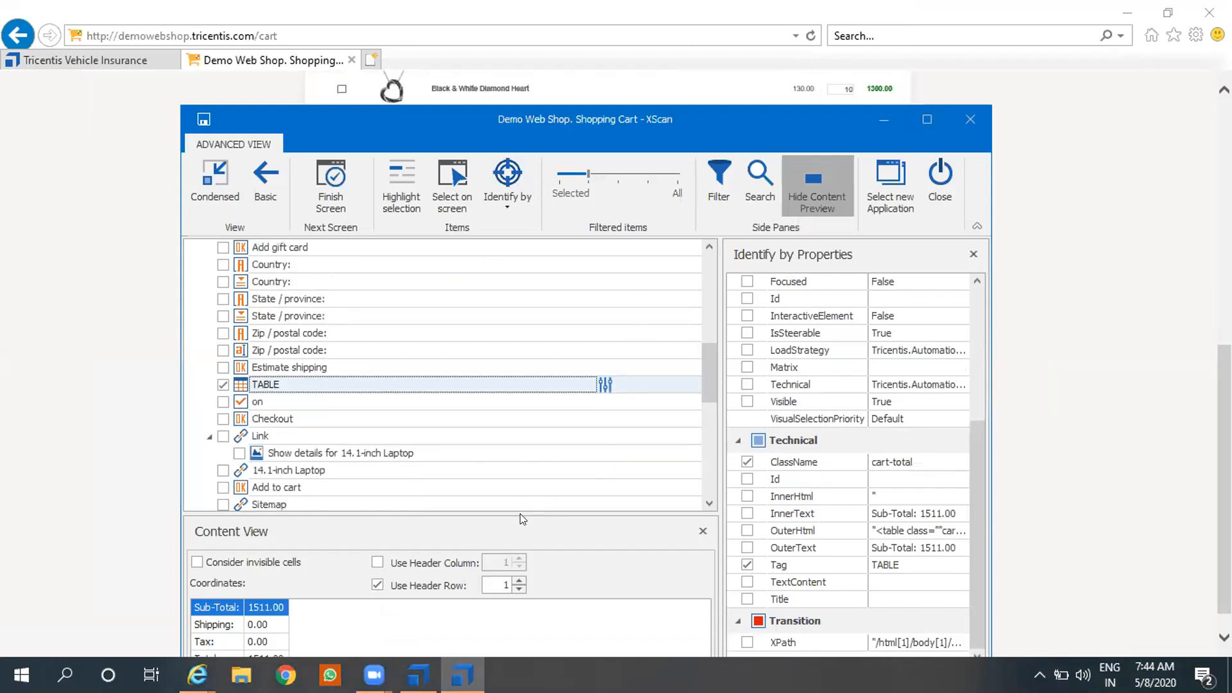
pyautogui.moveTo(514, 510); pyautogui.dragTo(514, 440)
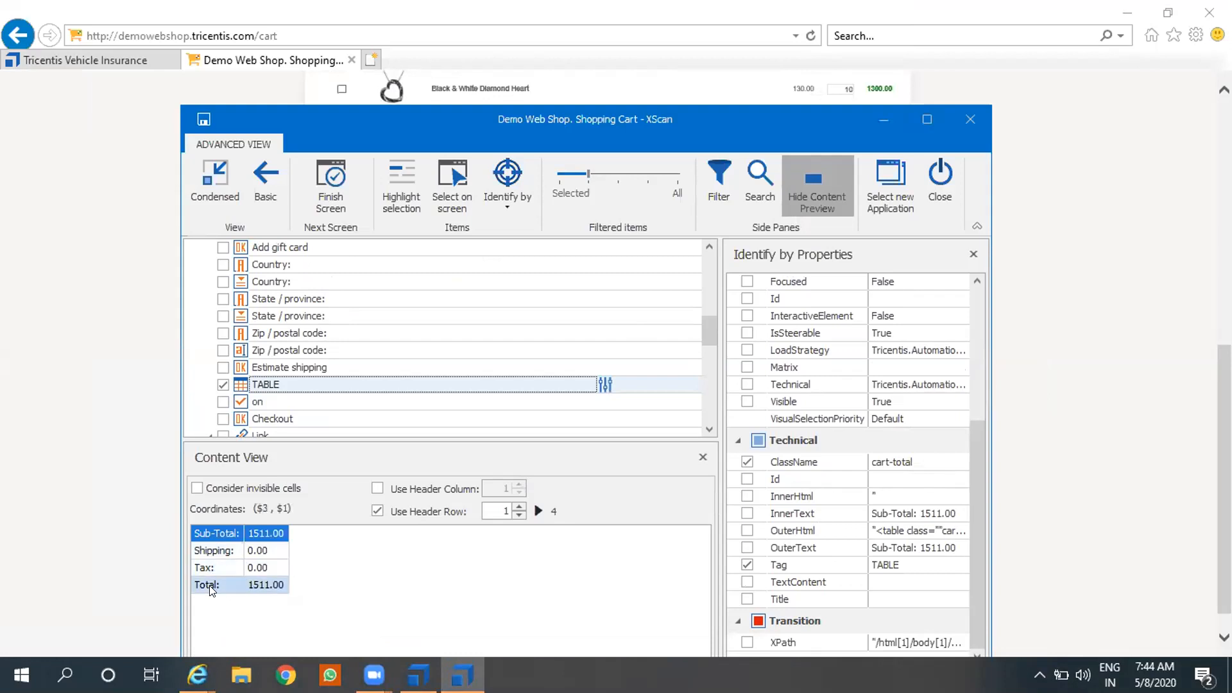
pyautogui.moveTo(744, 123); pyautogui.dragTo(778, 465)
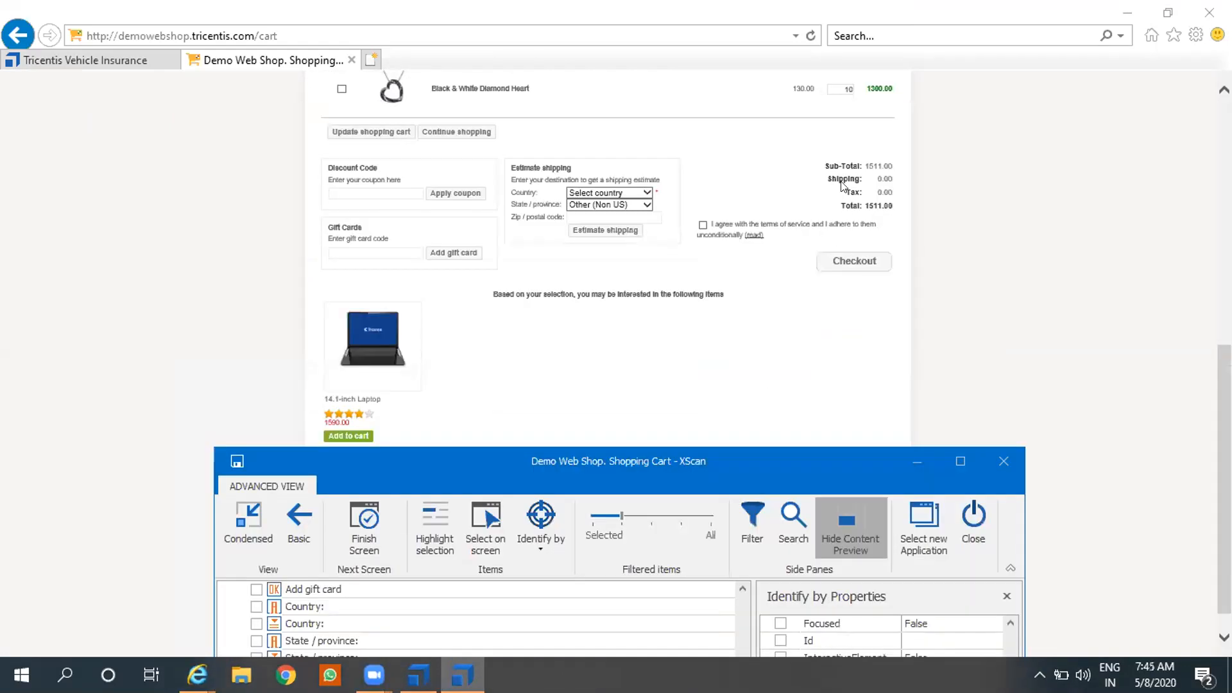
pyautogui.moveTo(1224, 443); pyautogui.dragTo(1224, 292)
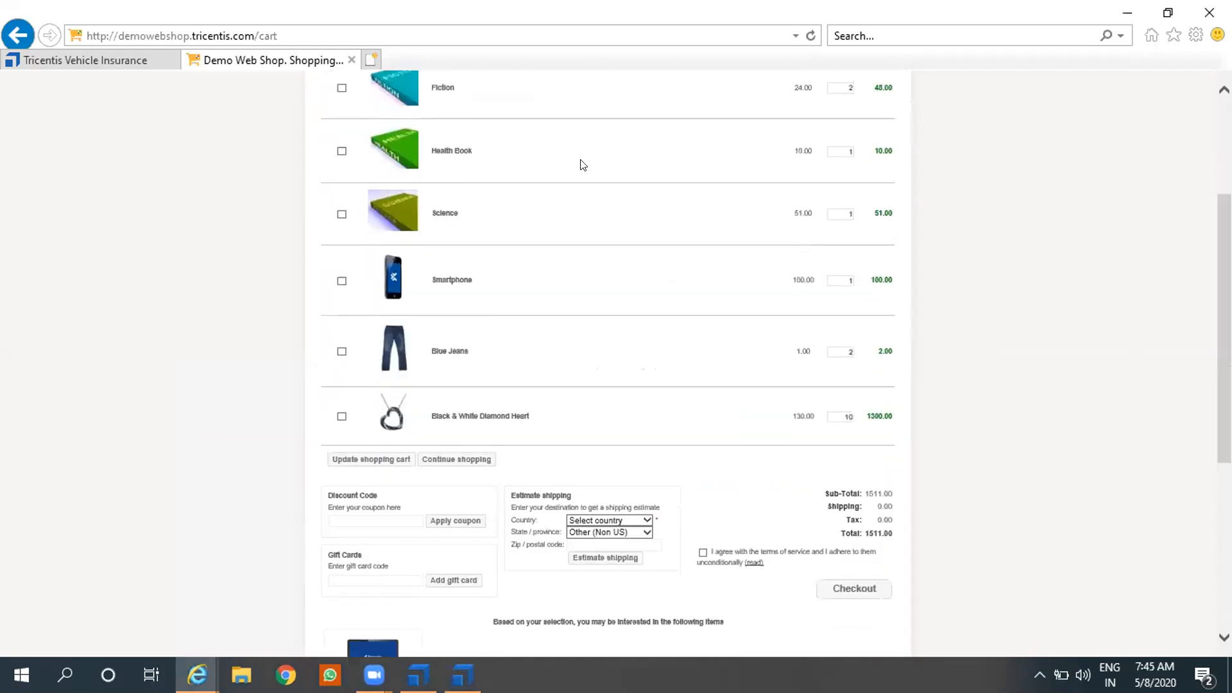
pyautogui.moveTo(1225, 369); pyautogui.dragTo(1224, 459)
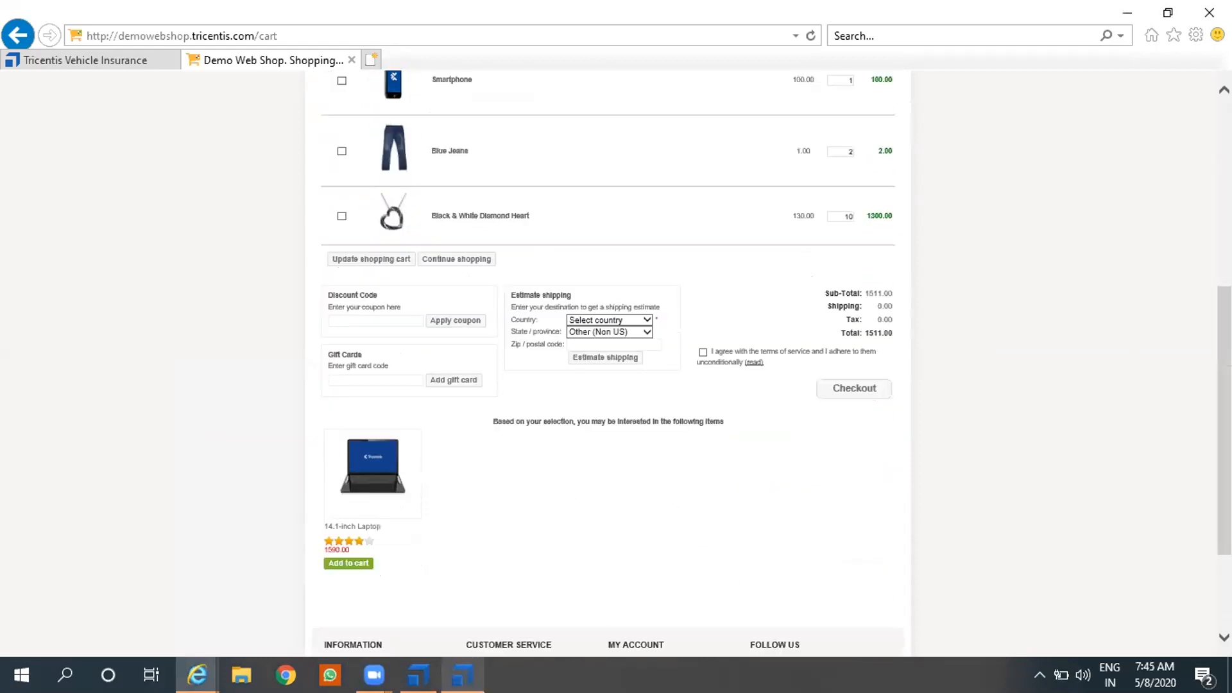
# - Return to XScan and view the content preview of the cart items table
pyautogui.click(461, 674)
pyautogui.moveTo(466, 469); pyautogui.dragTo(506, 201)
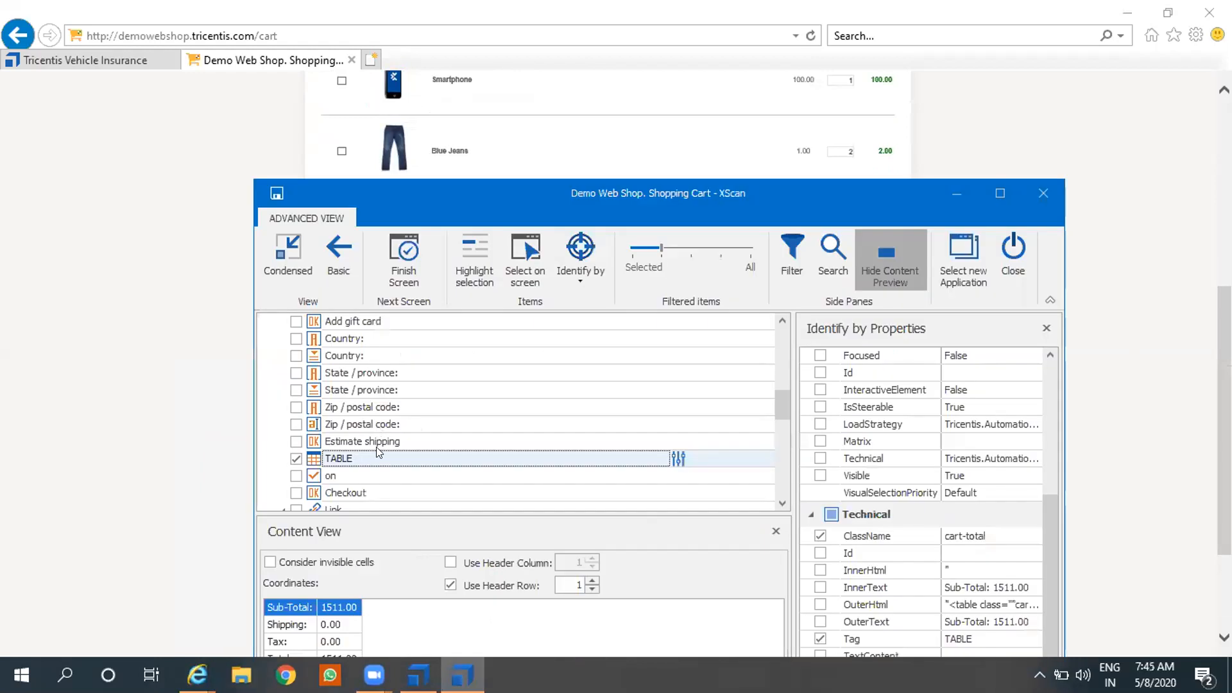
pyautogui.scroll(2, 376, 448)
pyautogui.click(354, 323)
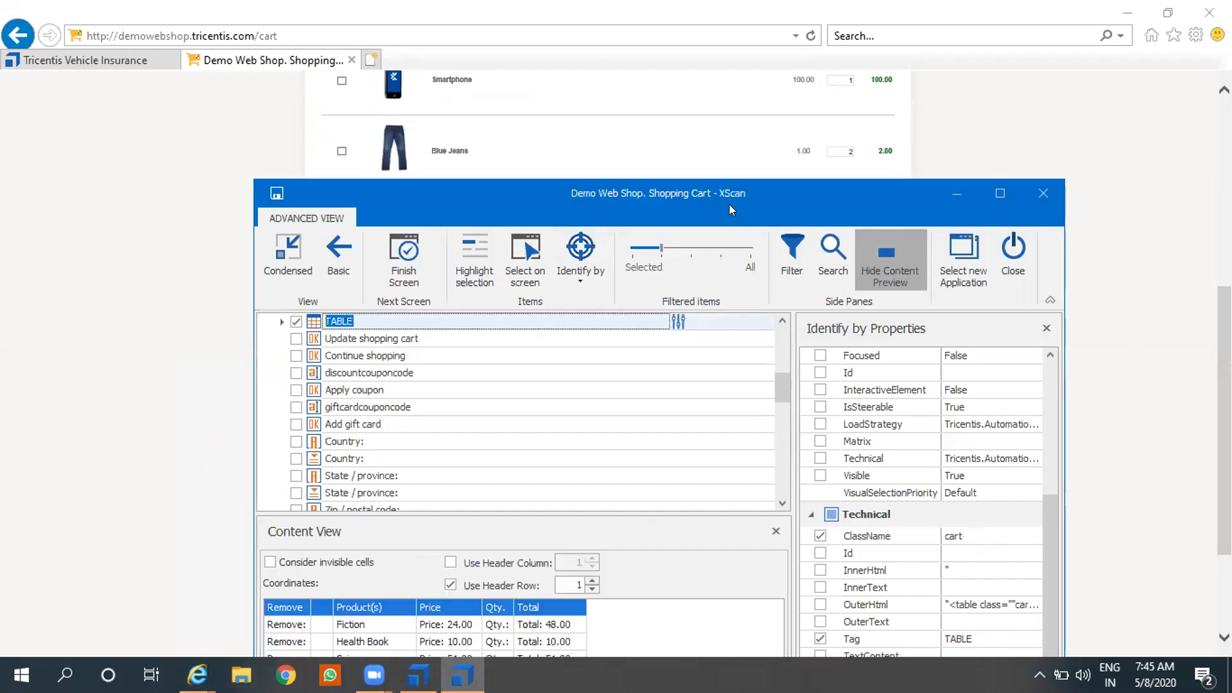
pyautogui.moveTo(728, 204); pyautogui.dragTo(755, 77)
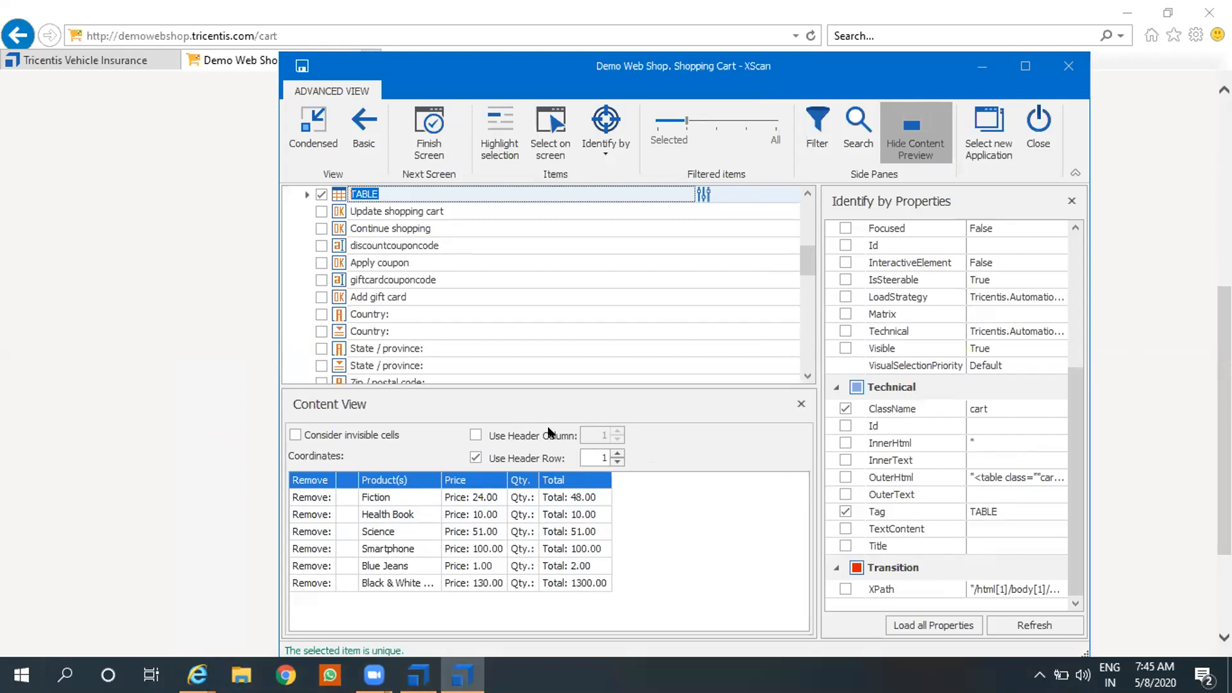
# - Try the header column and header row options on the cart items table's preview, and hide the content preview
pyautogui.click(476, 437)
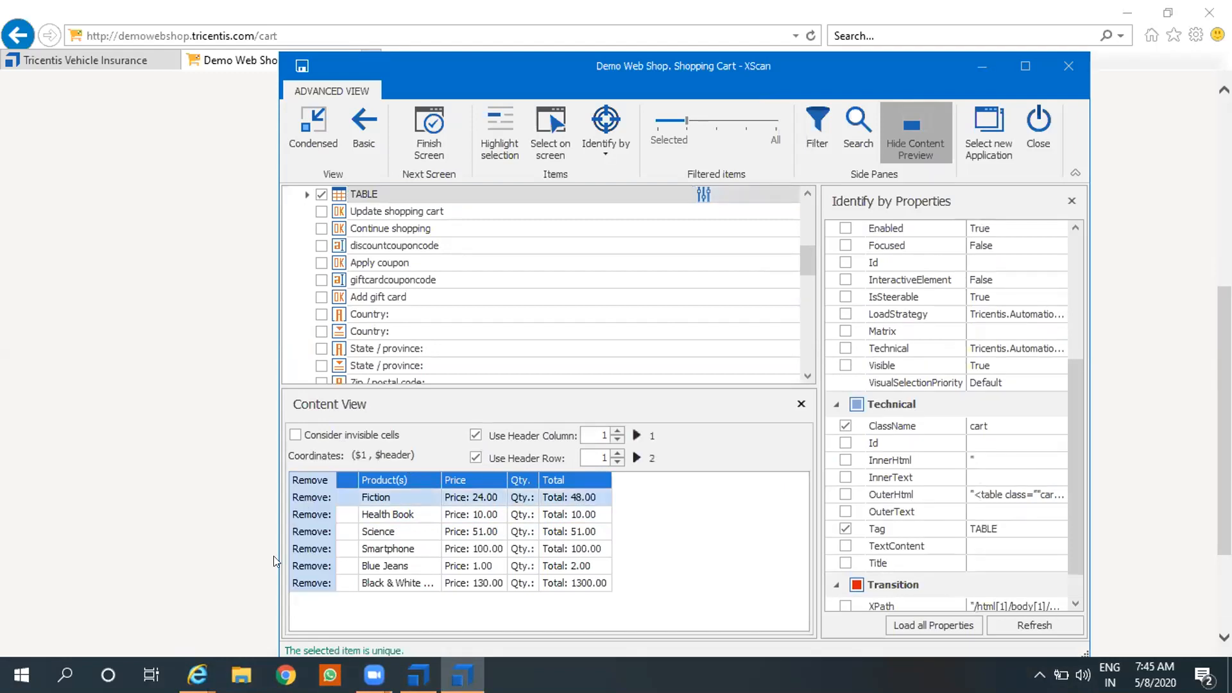
pyautogui.click(474, 436)
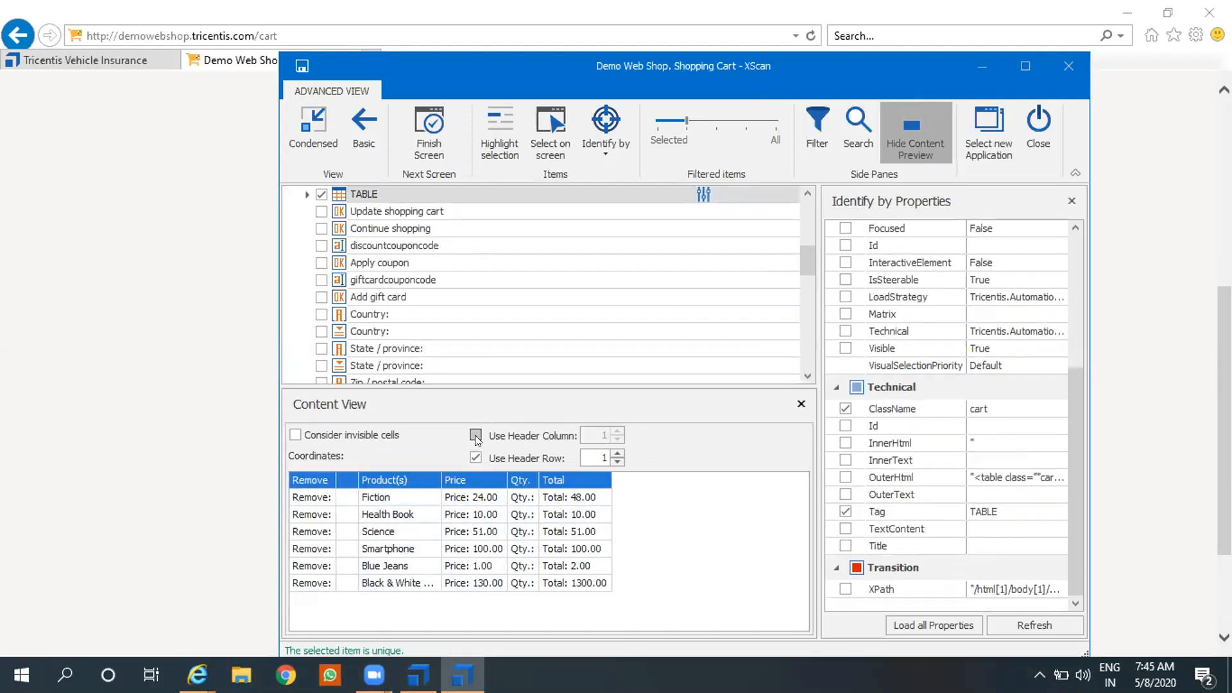
pyautogui.click(475, 457)
pyautogui.click(917, 134)
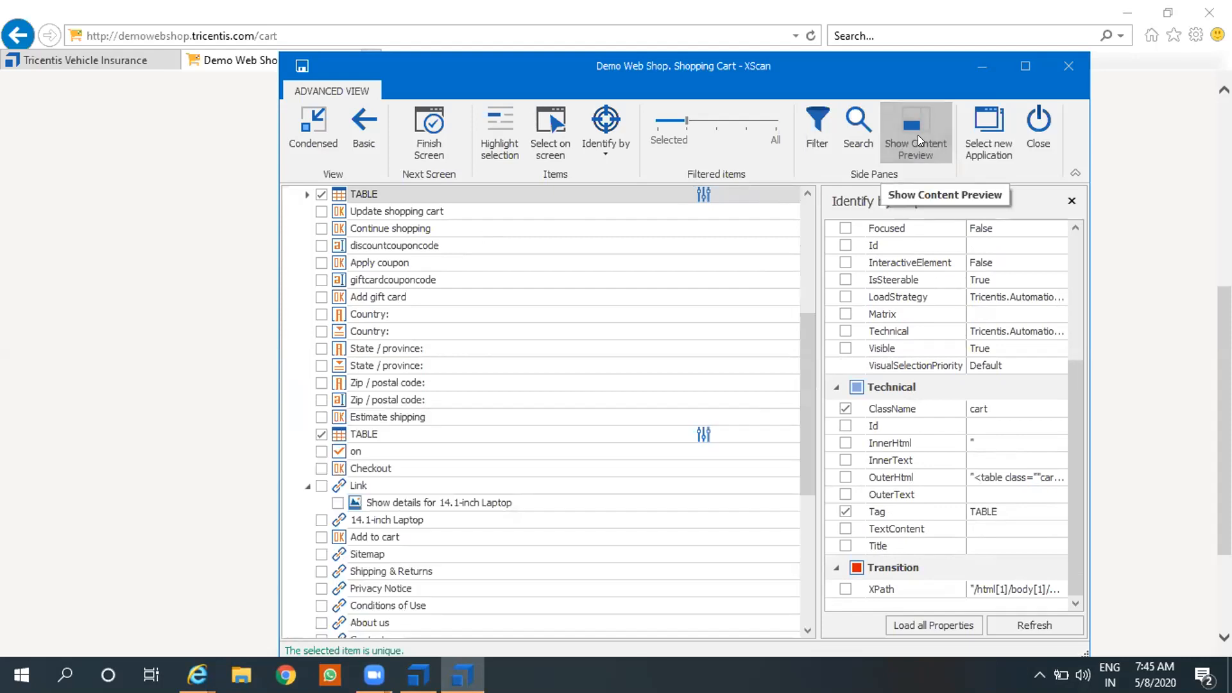
# - Show the cart-total table's content preview again and close the Demo Web Shop scan without saving the module
pyautogui.doubleClick(395, 433)
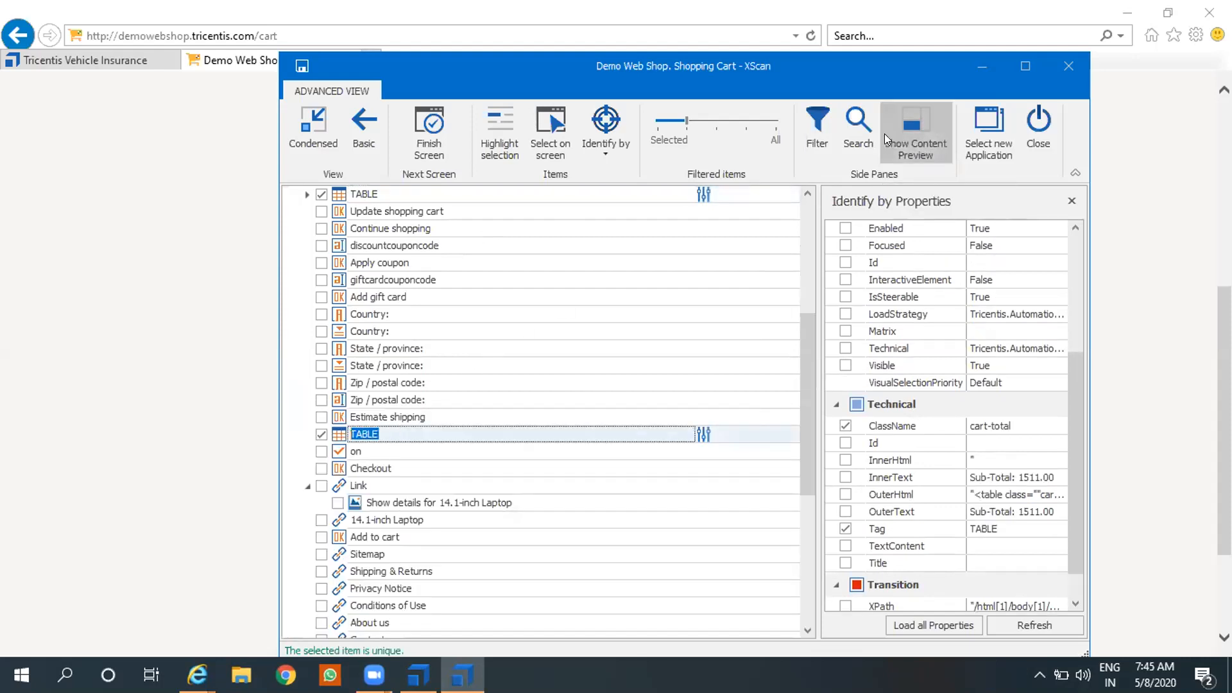
pyautogui.click(926, 135)
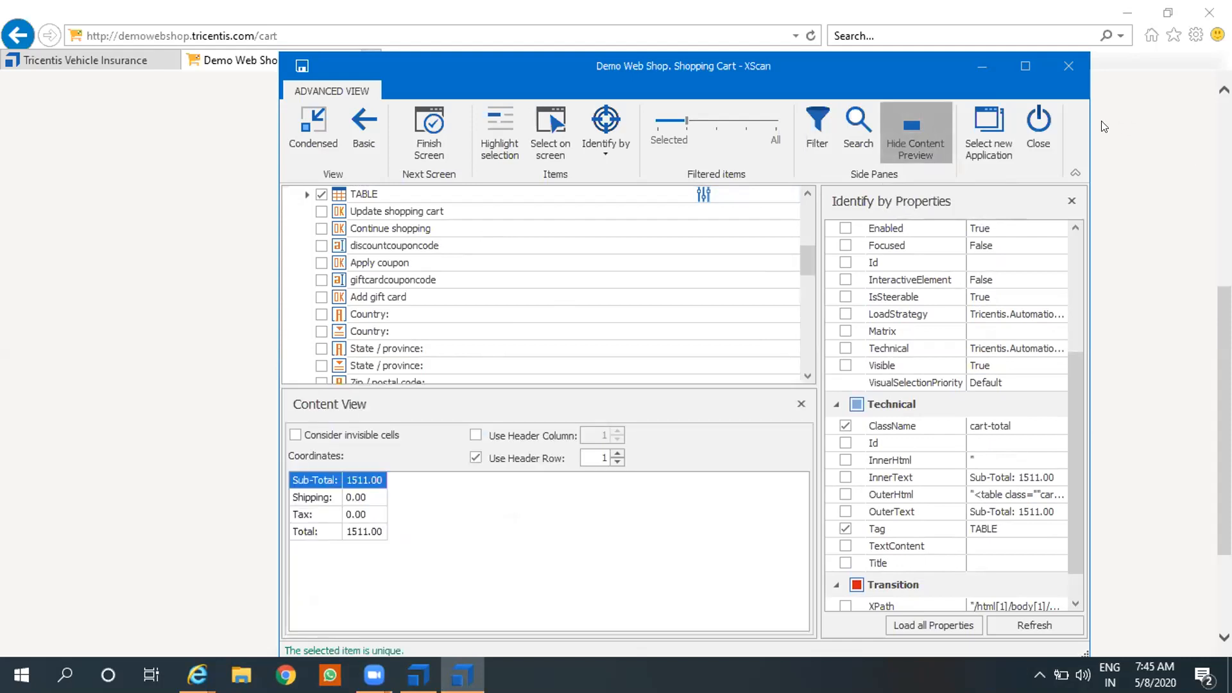
pyautogui.click(1040, 130)
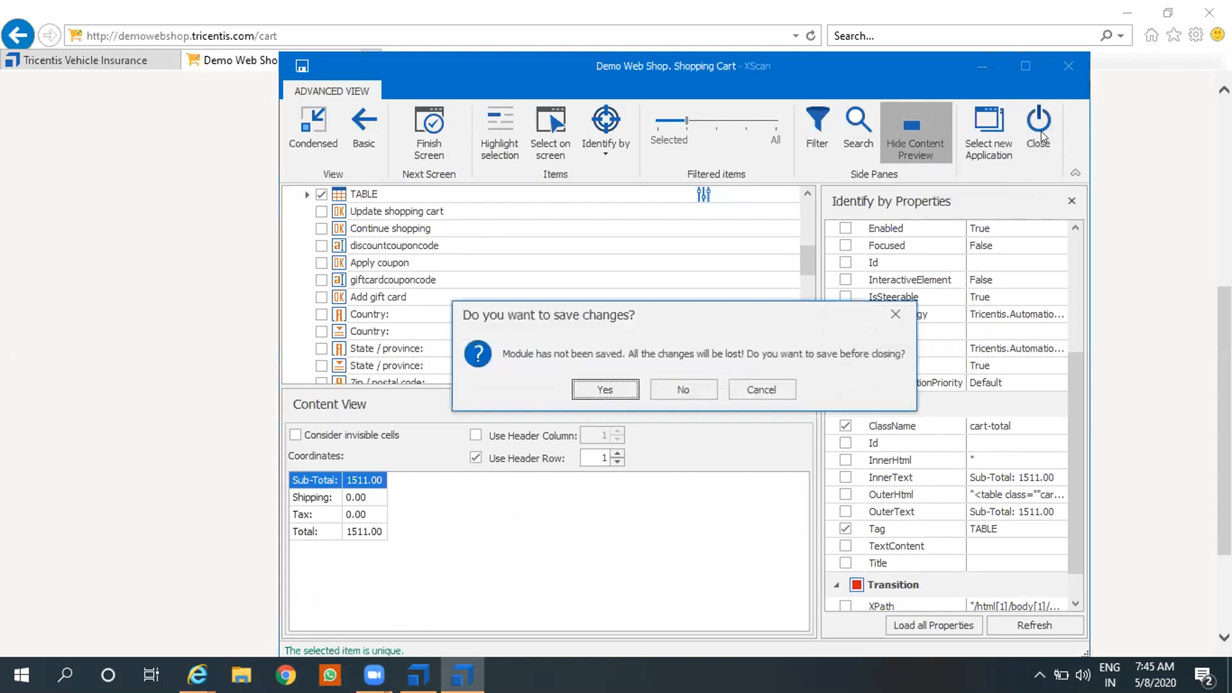
pyautogui.click(694, 388)
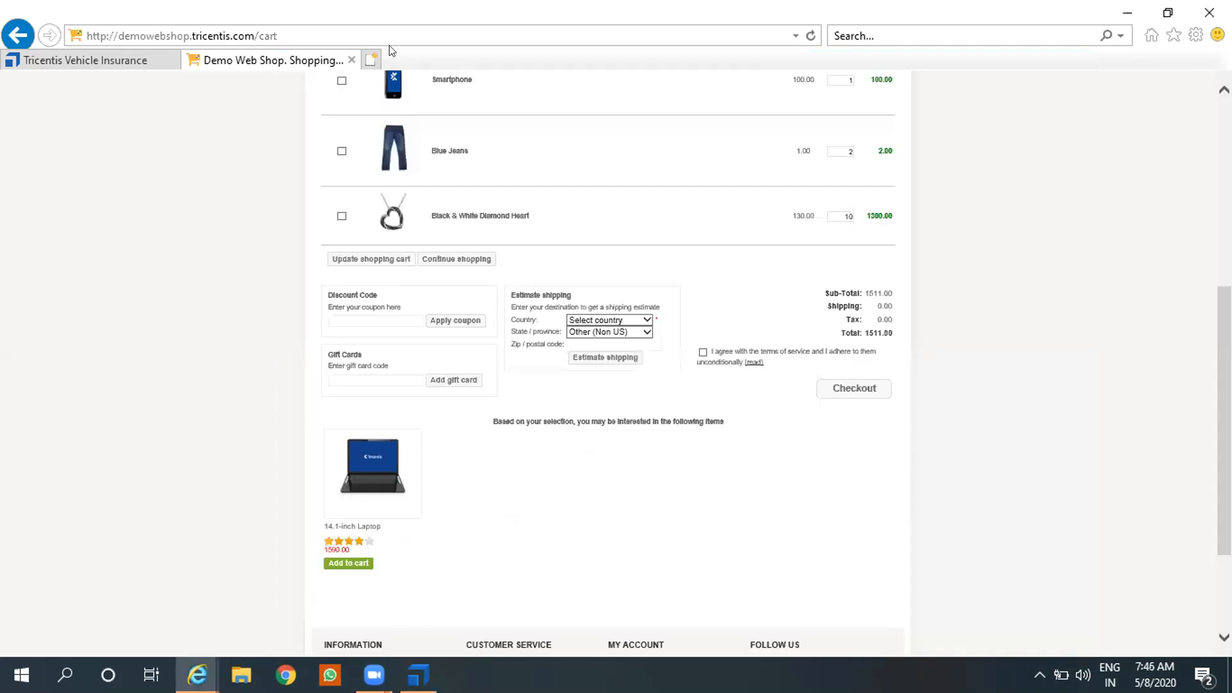
# - Close the Demo Web Shop page, switch to Tosca Commander and scan the Tricentis Vehicle Insurance application from the Tricentis Vehicle Insurance folder
pyautogui.click(351, 59)
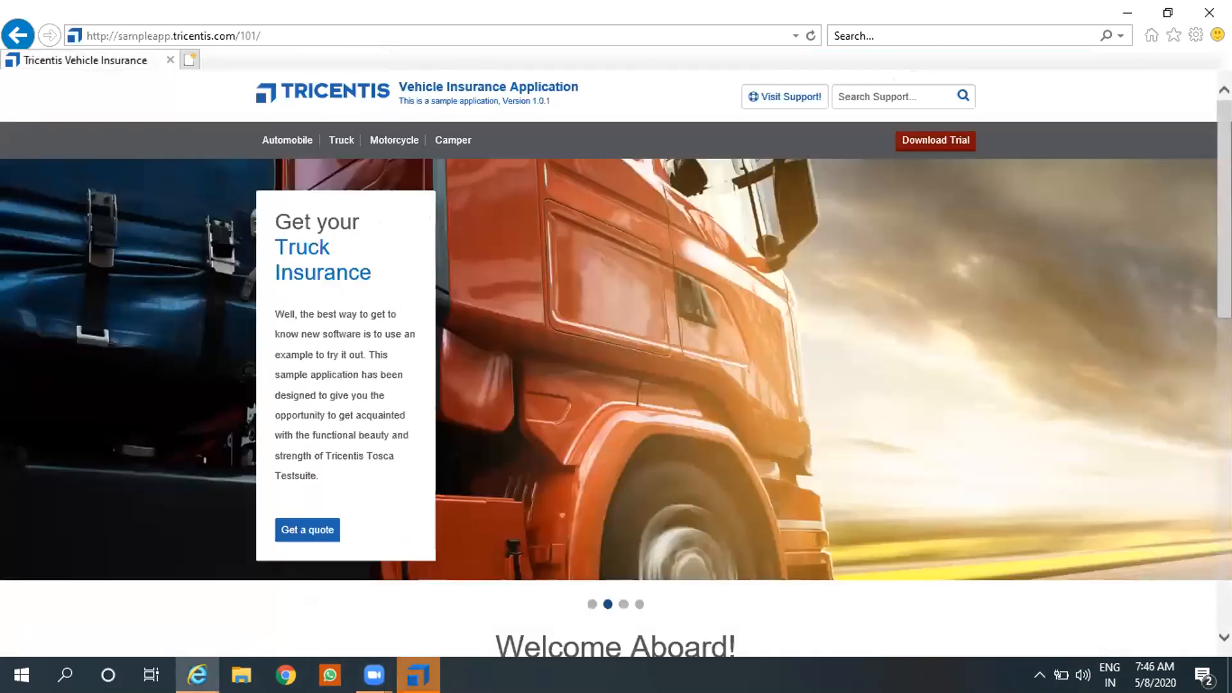
pyautogui.click(418, 675)
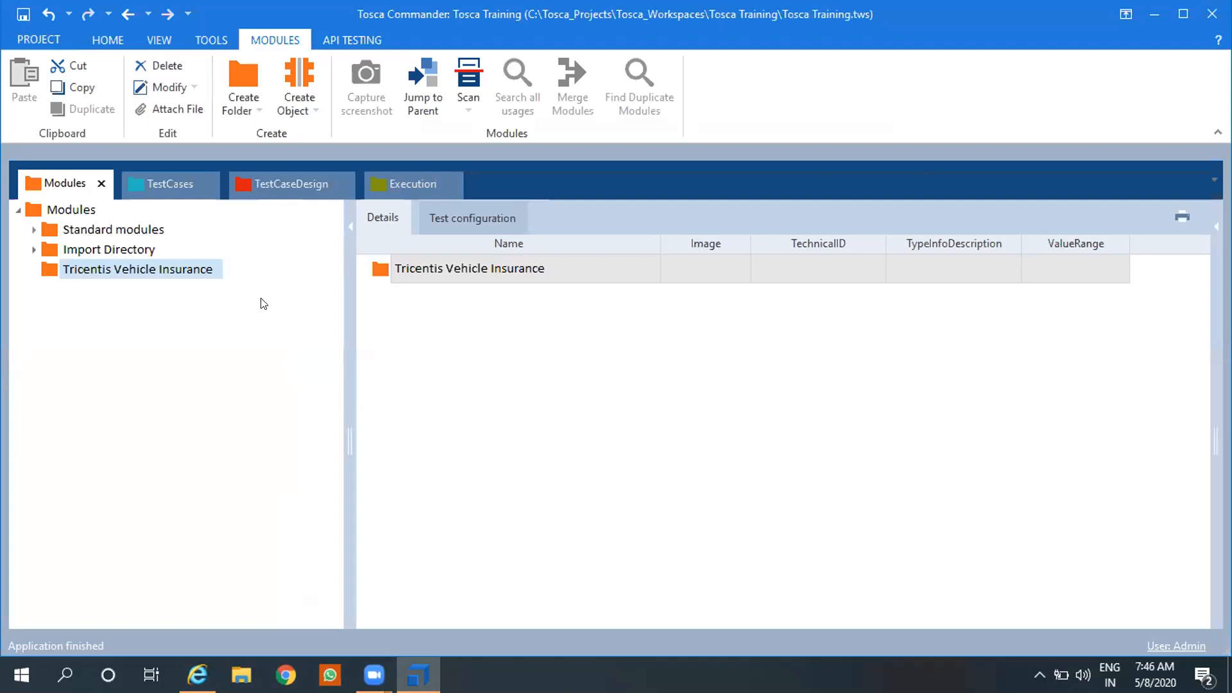
pyautogui.rightClick(149, 266)
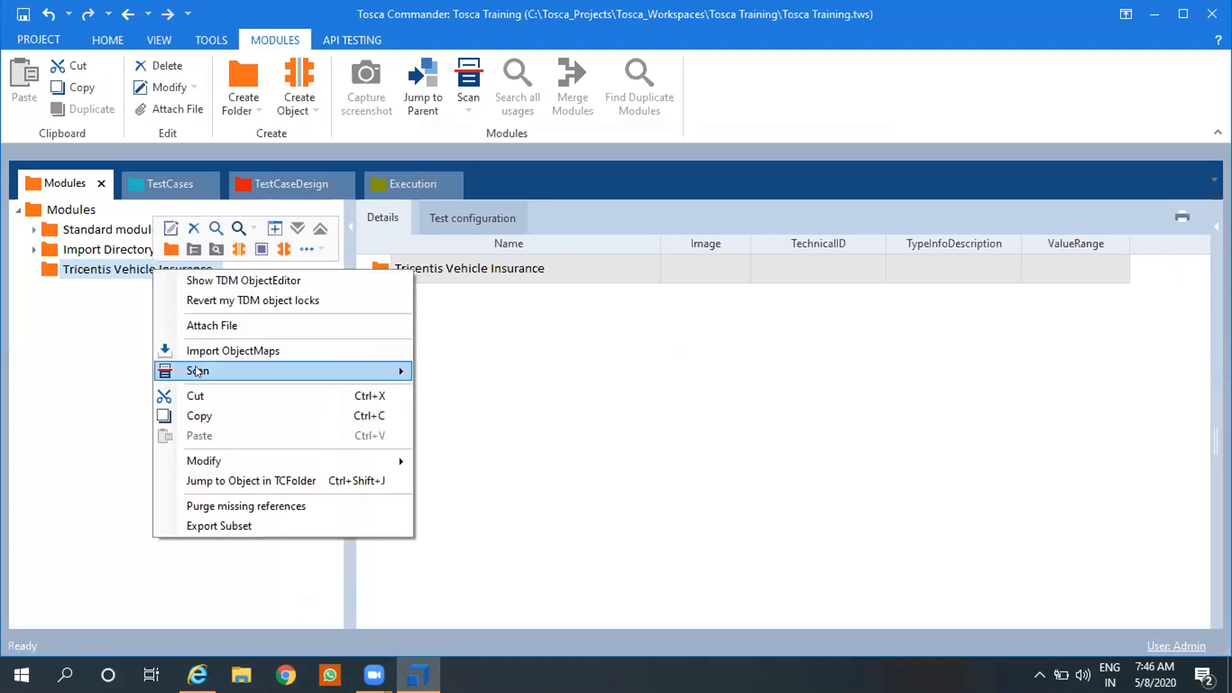
pyautogui.moveTo(197, 370)
pyautogui.click(476, 371)
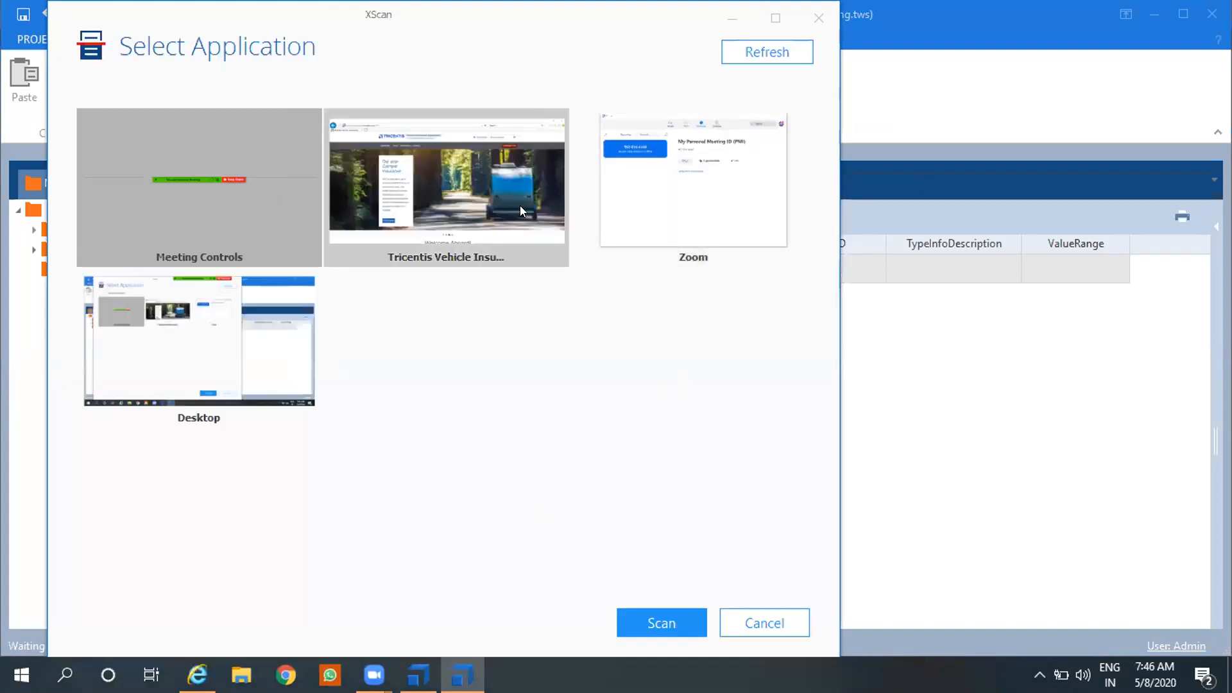
pyautogui.click(520, 207)
pyautogui.click(656, 623)
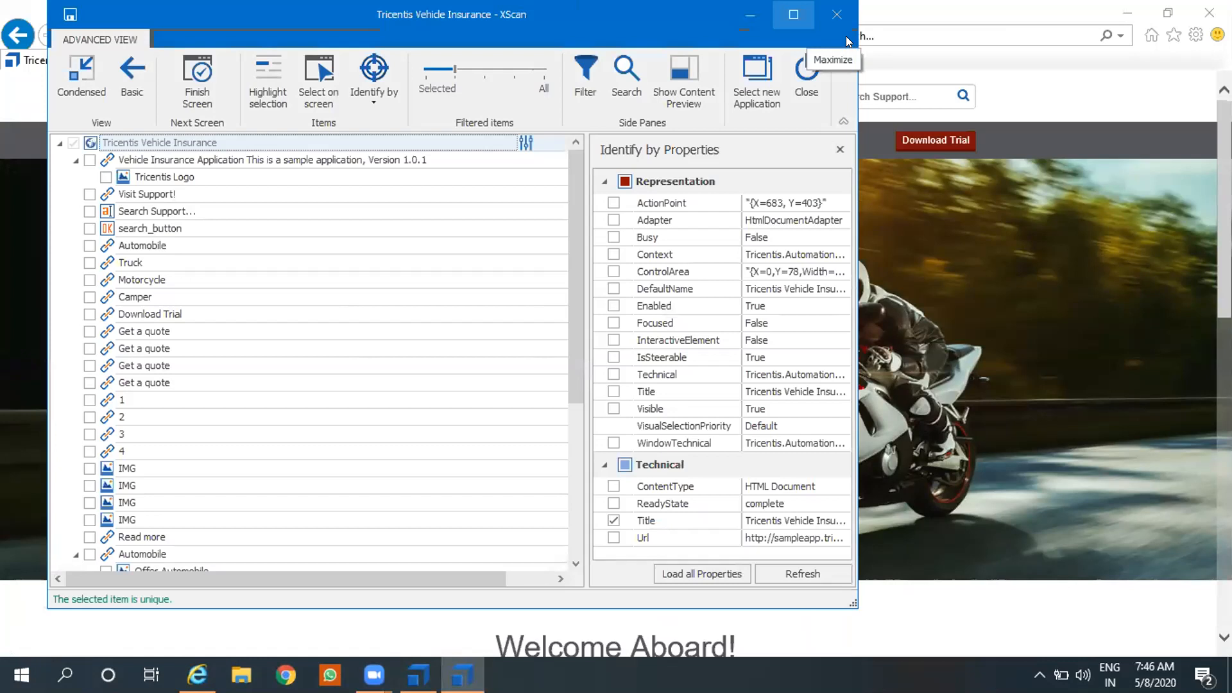
# - Examine the Vehicle Insurance Application link against the web page, widening the Identify by Properties area to read its full property values
pyautogui.moveTo(308, 25); pyautogui.dragTo(863, 92)
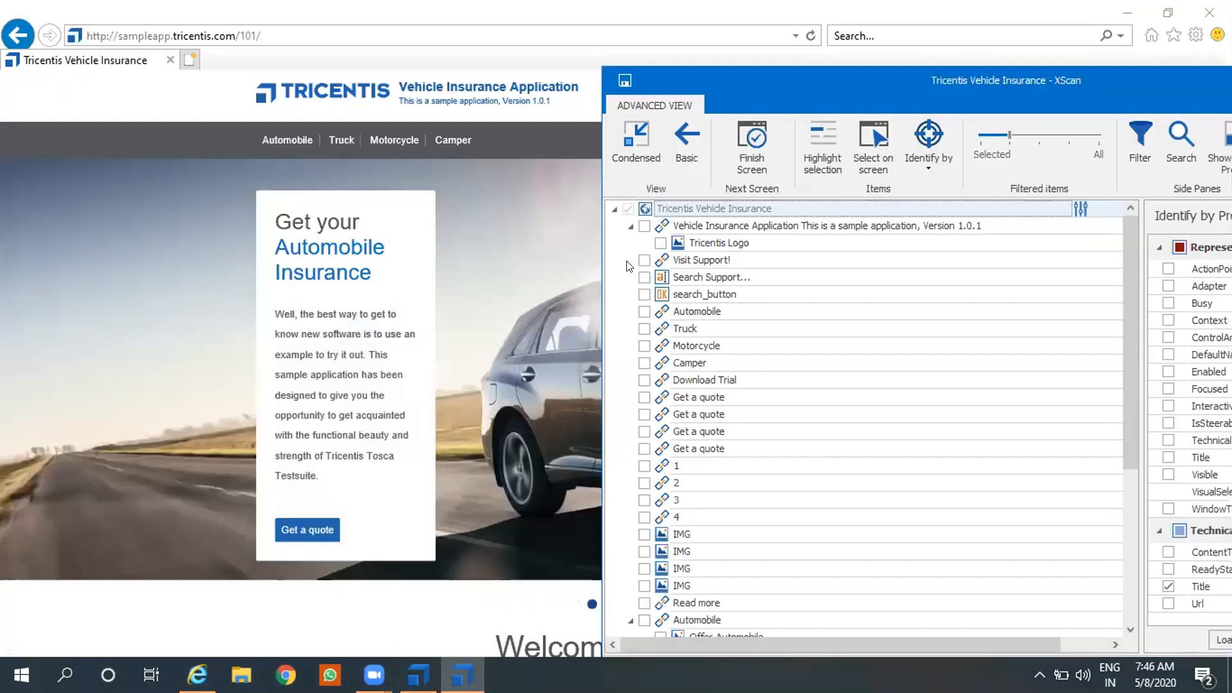
pyautogui.click(629, 226)
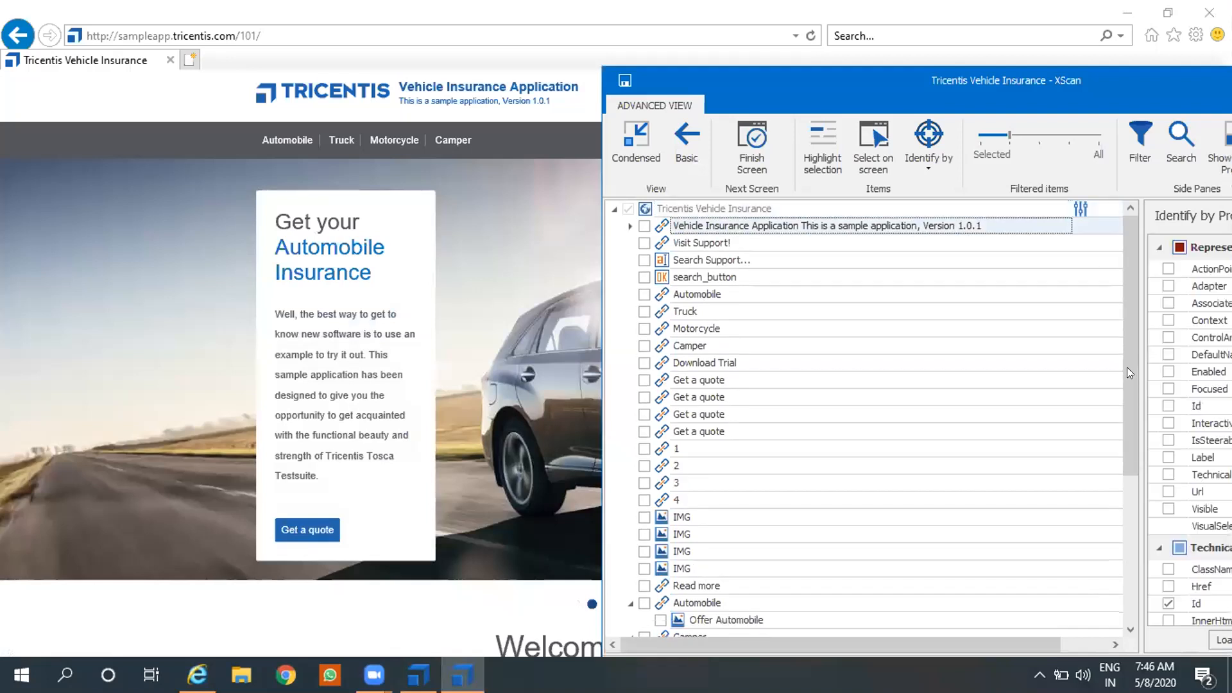
pyautogui.click(630, 226)
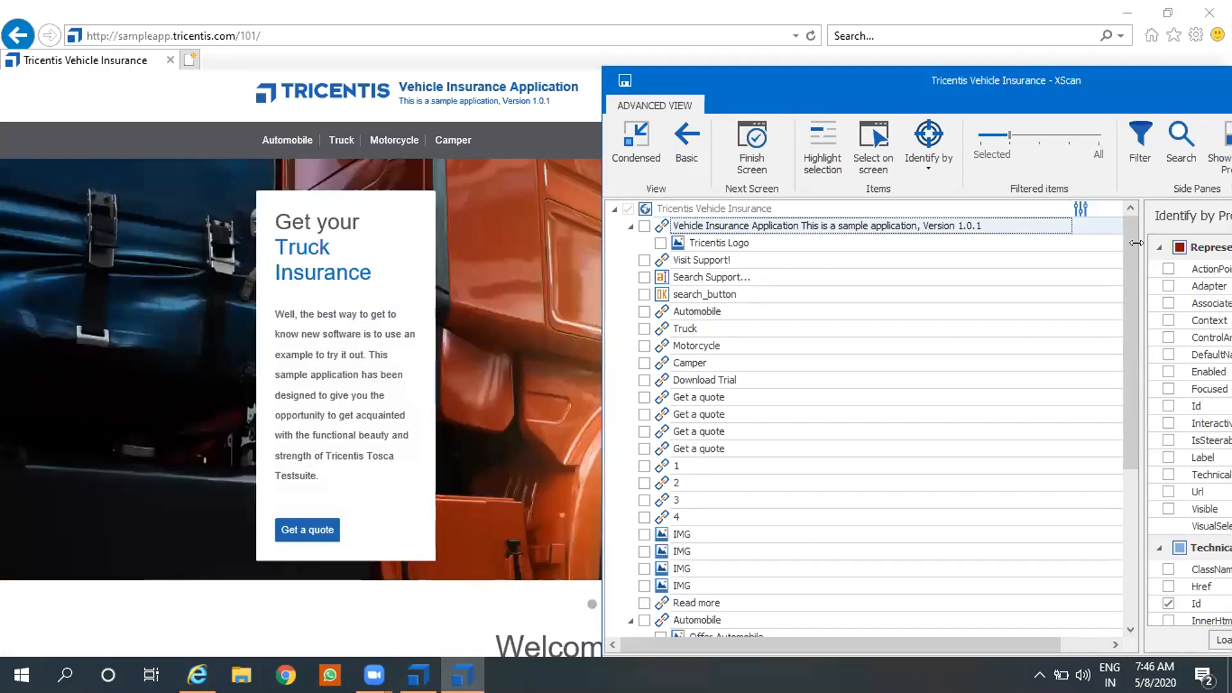
pyautogui.moveTo(1073, 97); pyautogui.dragTo(1069, 101)
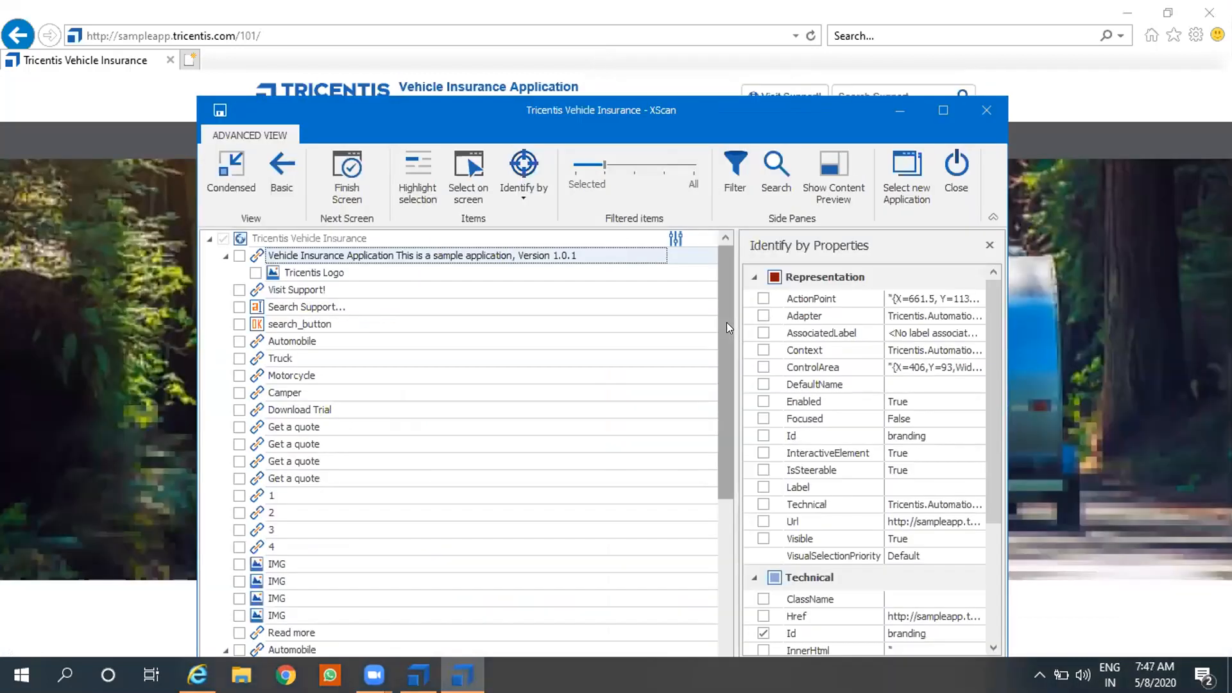
pyautogui.moveTo(657, 327); pyautogui.dragTo(460, 335)
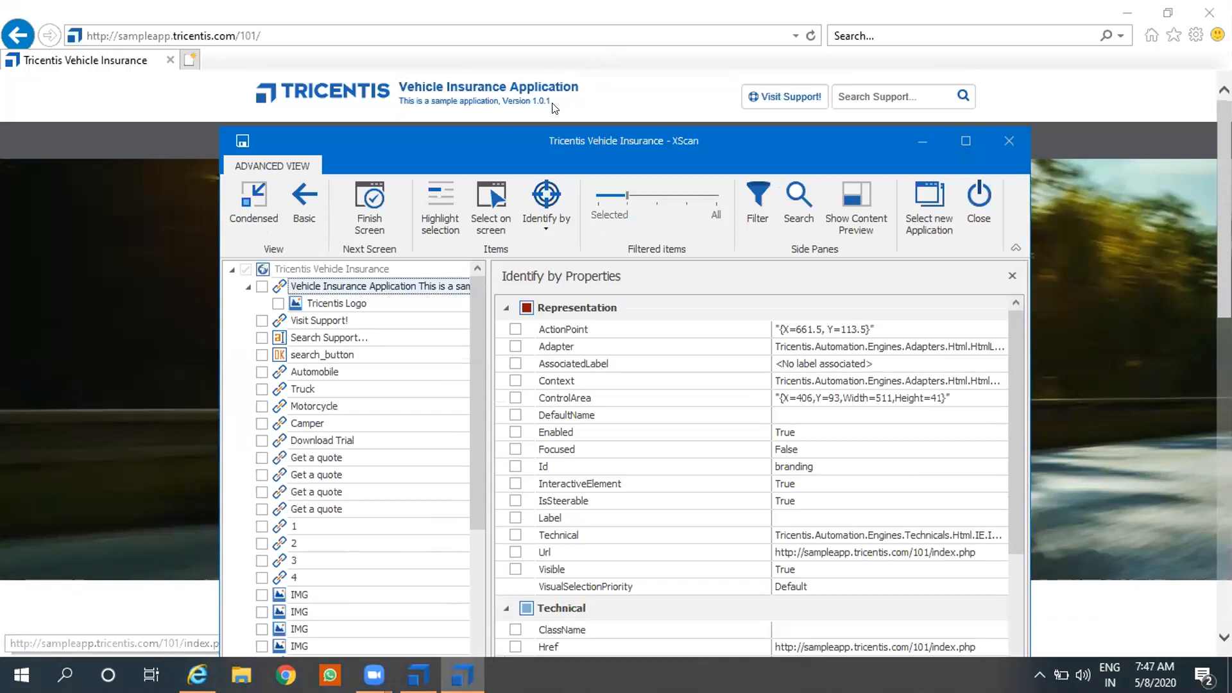
pyautogui.moveTo(580, 143); pyautogui.dragTo(584, 100)
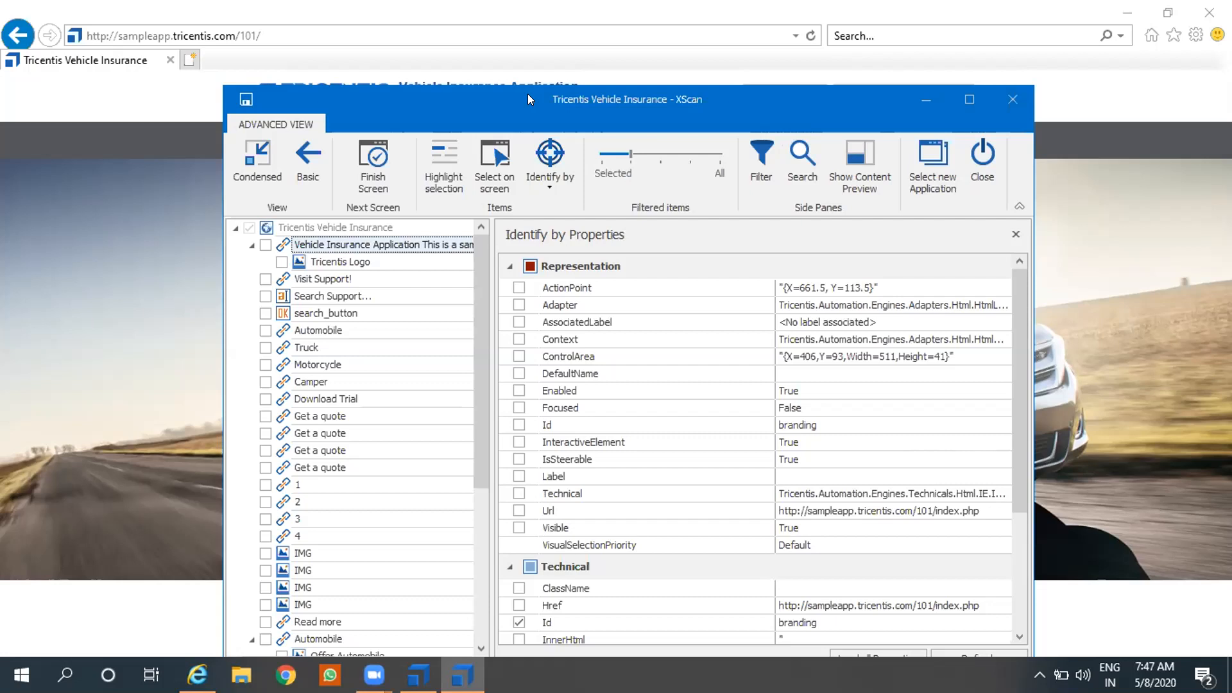
# - Raise the filtered-items level one notch short of All, widen the element tree and maximize the XScan window
pyautogui.moveTo(527, 95); pyautogui.dragTo(564, 134)
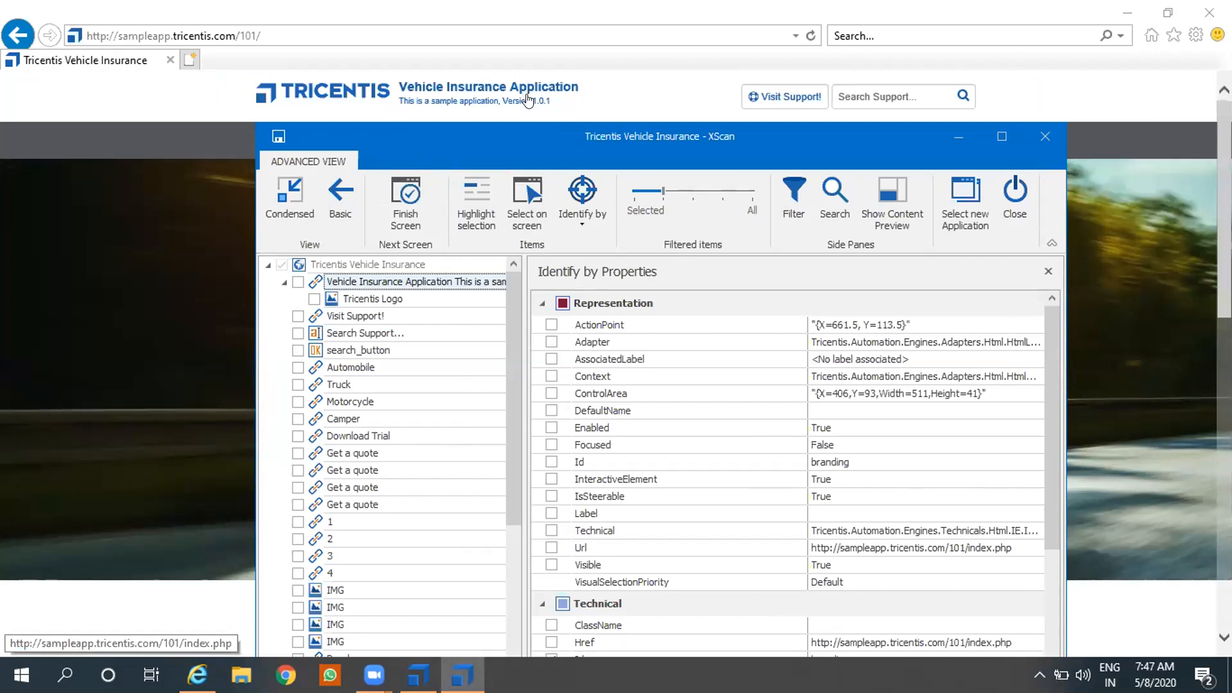
pyautogui.moveTo(658, 197); pyautogui.dragTo(728, 199)
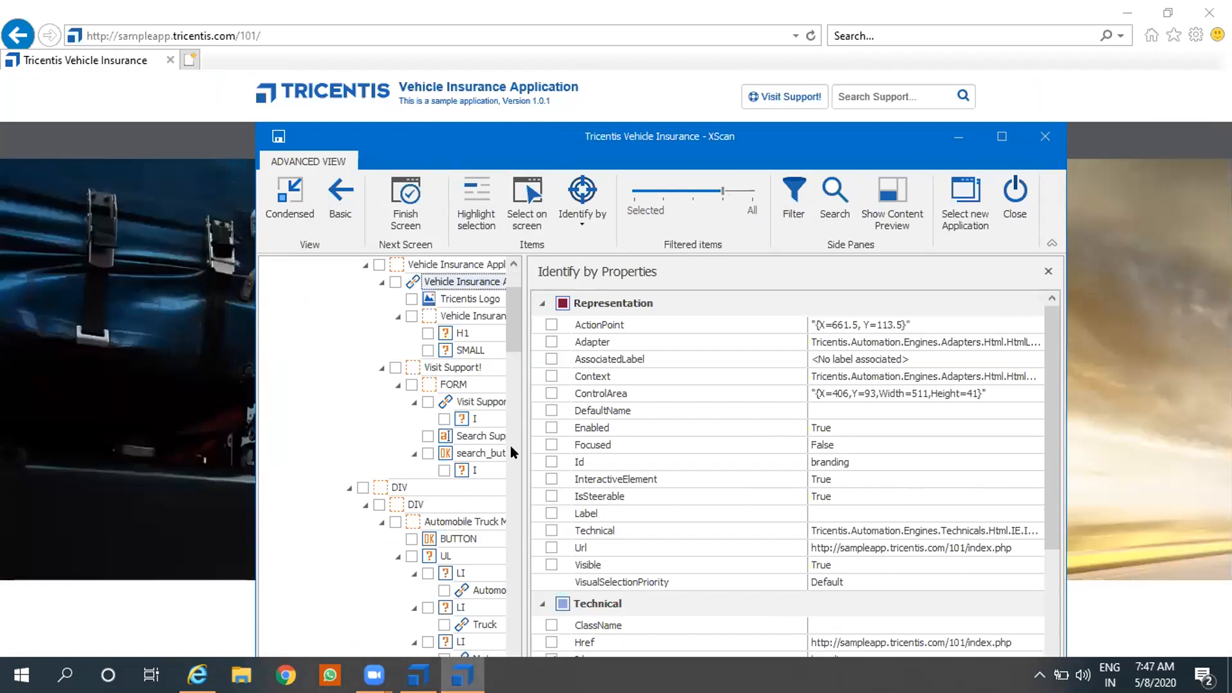
pyautogui.moveTo(524, 455); pyautogui.dragTo(661, 452)
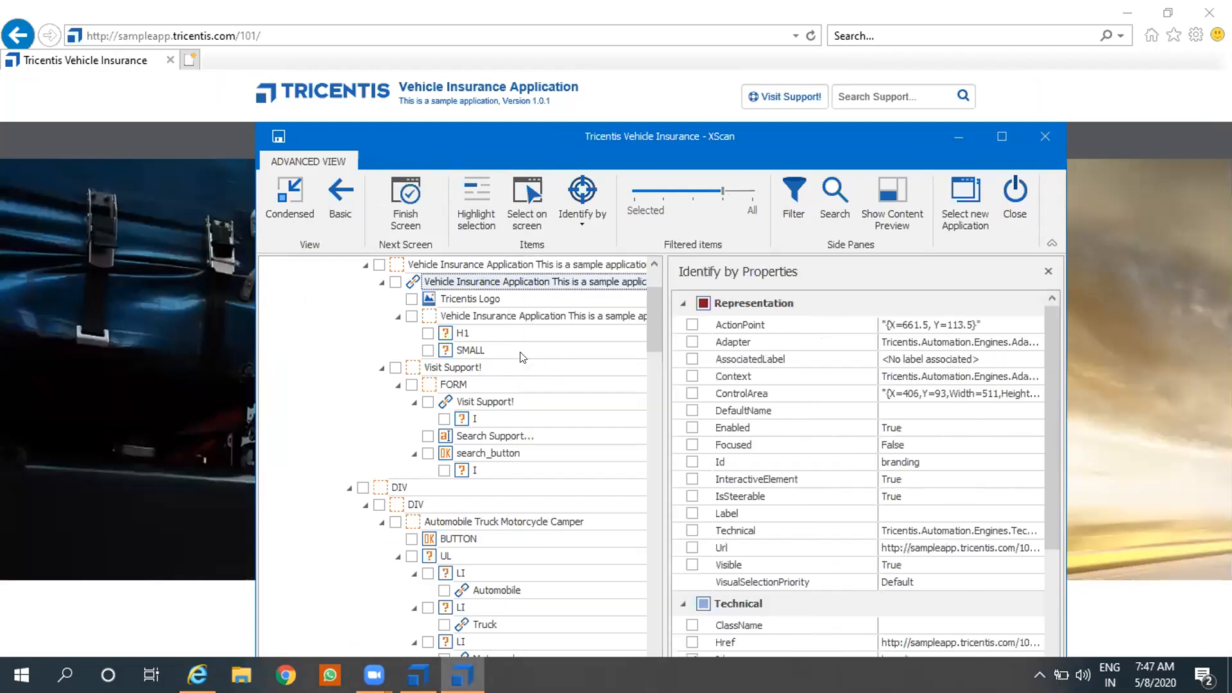
pyautogui.click(496, 316)
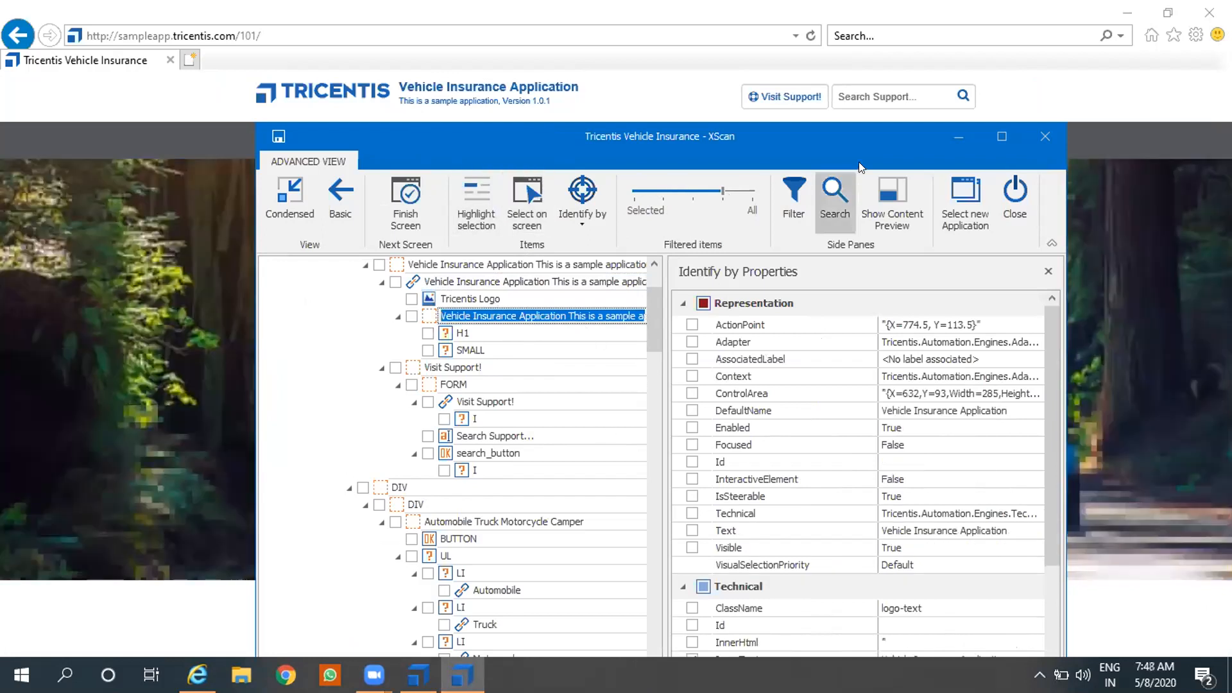
pyautogui.click(1001, 136)
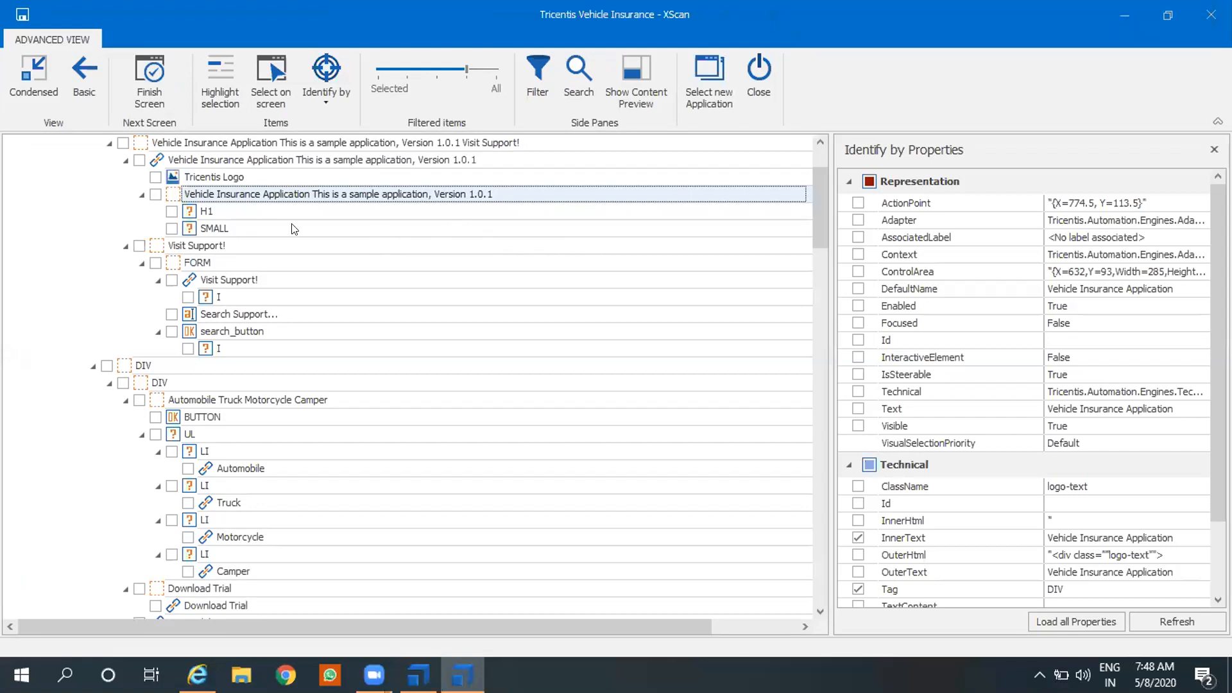
# - Examine the identification properties of the H1 element under the vehicle insurance header, widening the space for their values
pyautogui.click(208, 212)
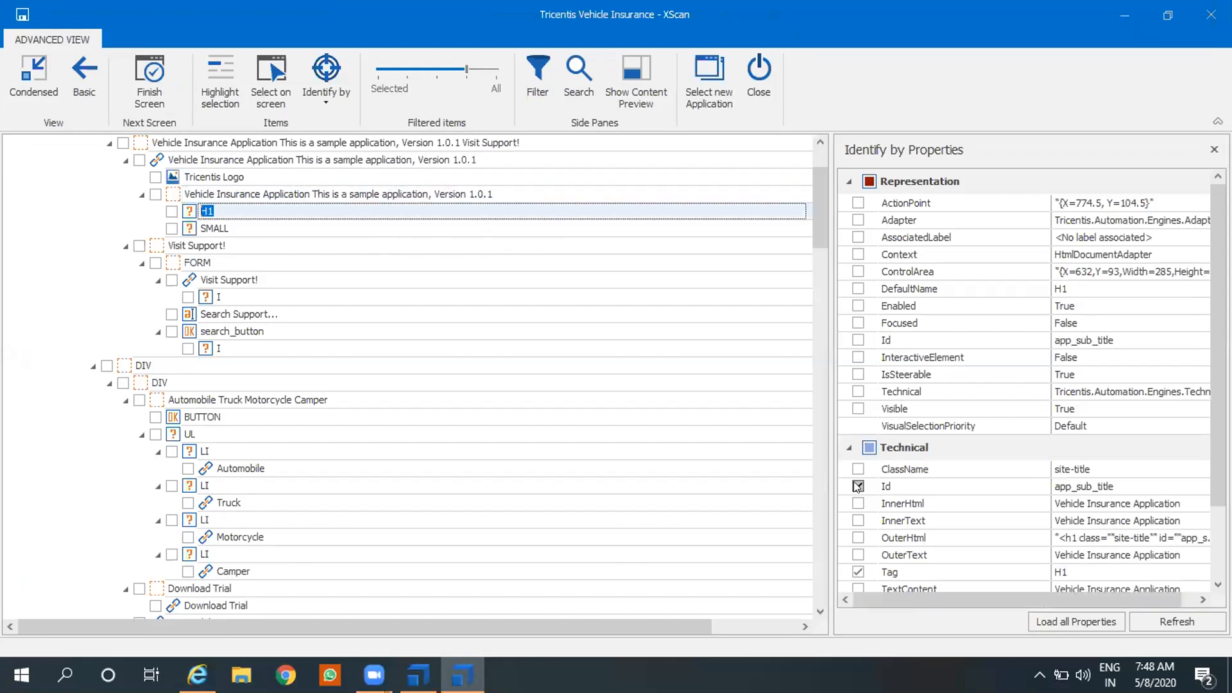
pyautogui.moveTo(826, 466); pyautogui.dragTo(512, 466)
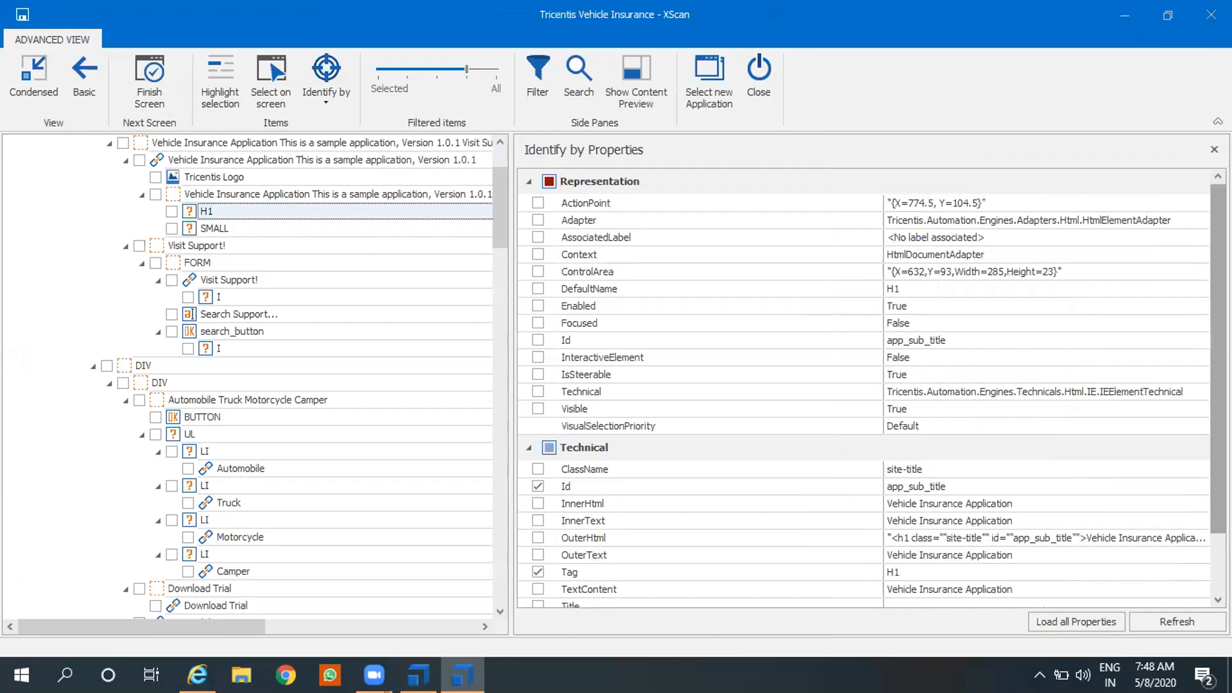
pyautogui.scroll(-1, 1217, 385)
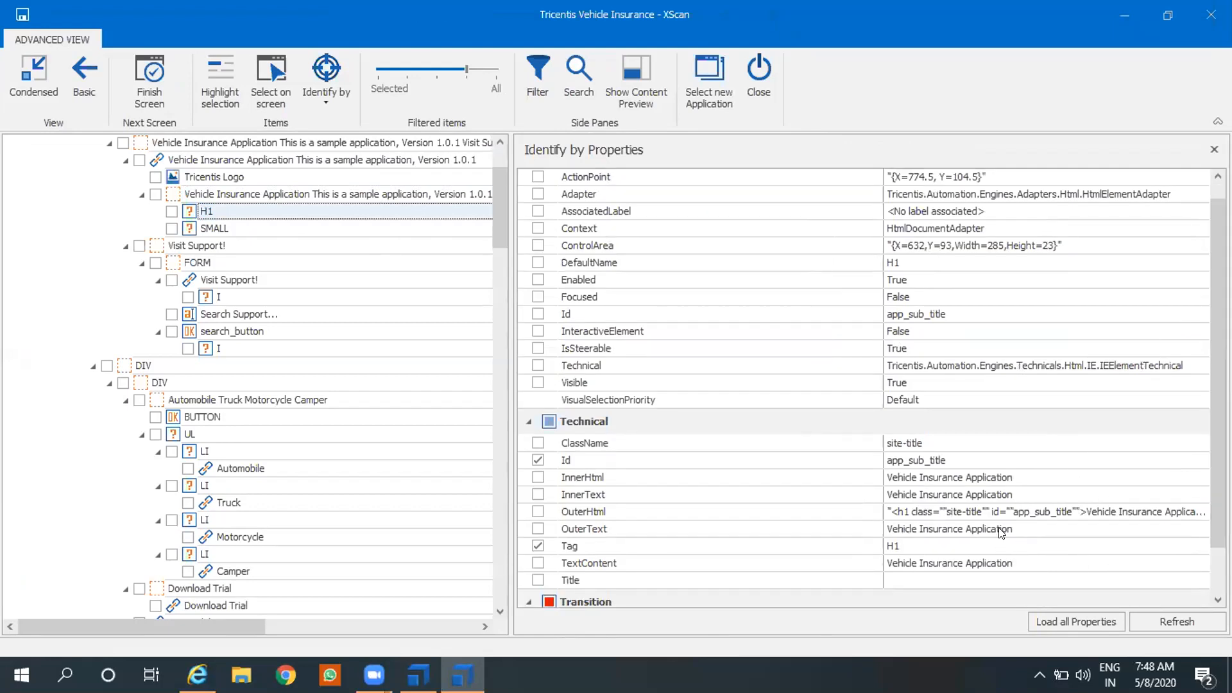
# - Include the SMALL element below H1 in the scan selection
pyautogui.doubleClick(208, 227)
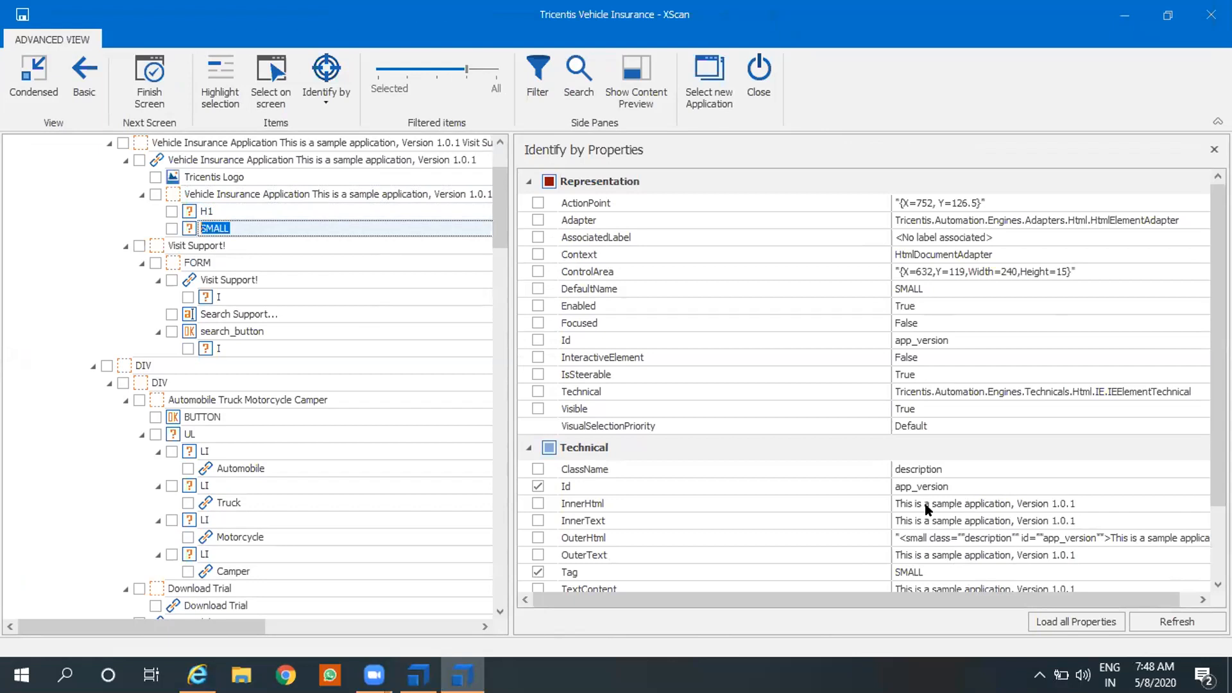
pyautogui.click(173, 229)
pyautogui.click(172, 228)
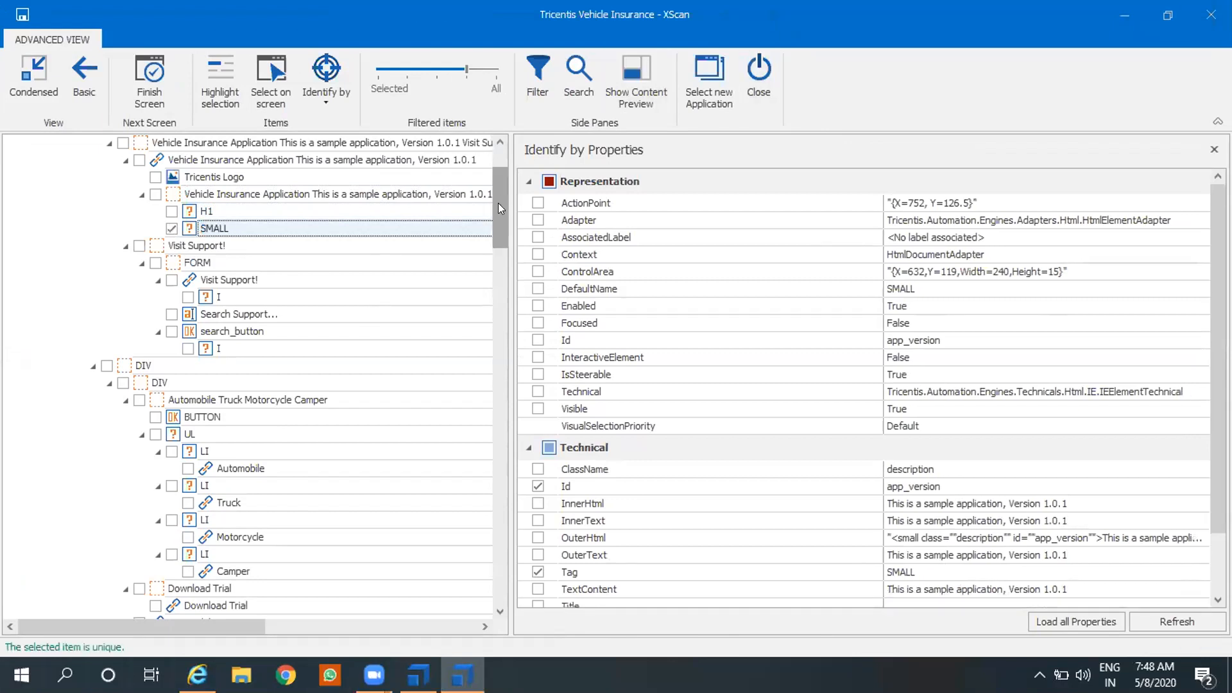
# - Compare the technical properties and XPath of the container around H1 and SMALL with those of the H1 element
pyautogui.moveTo(498, 203); pyautogui.dragTo(498, 190)
pyautogui.click(290, 269)
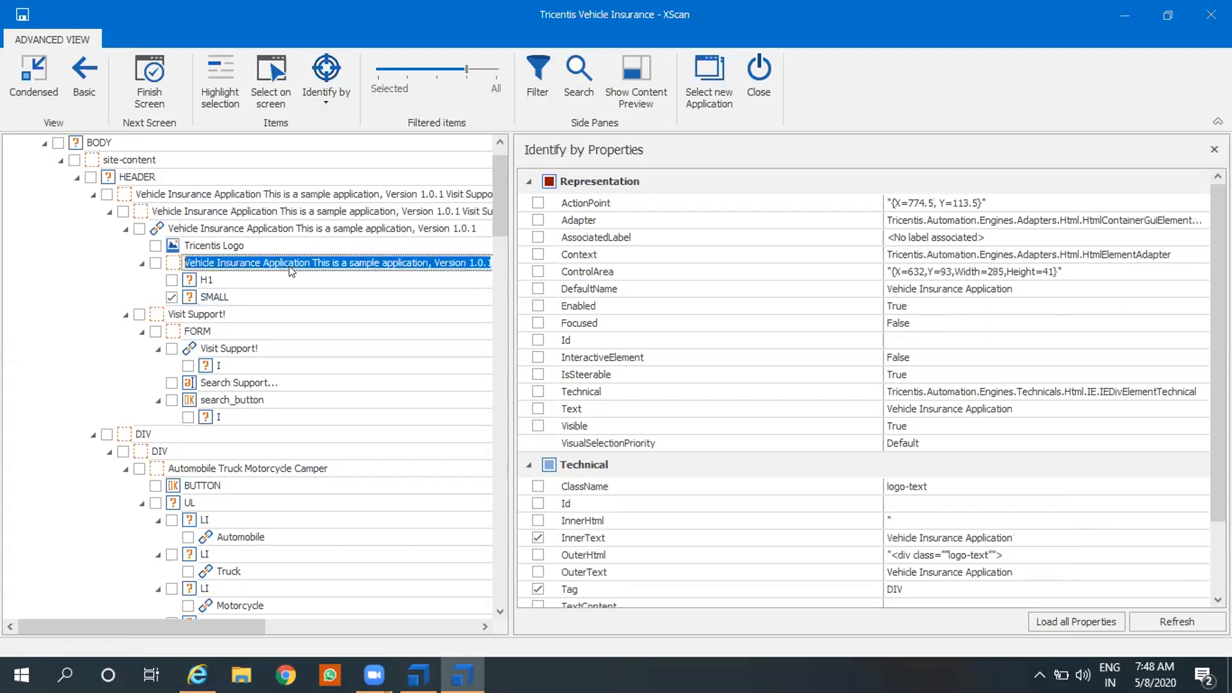
pyautogui.moveTo(1218, 411); pyautogui.dragTo(1217, 484)
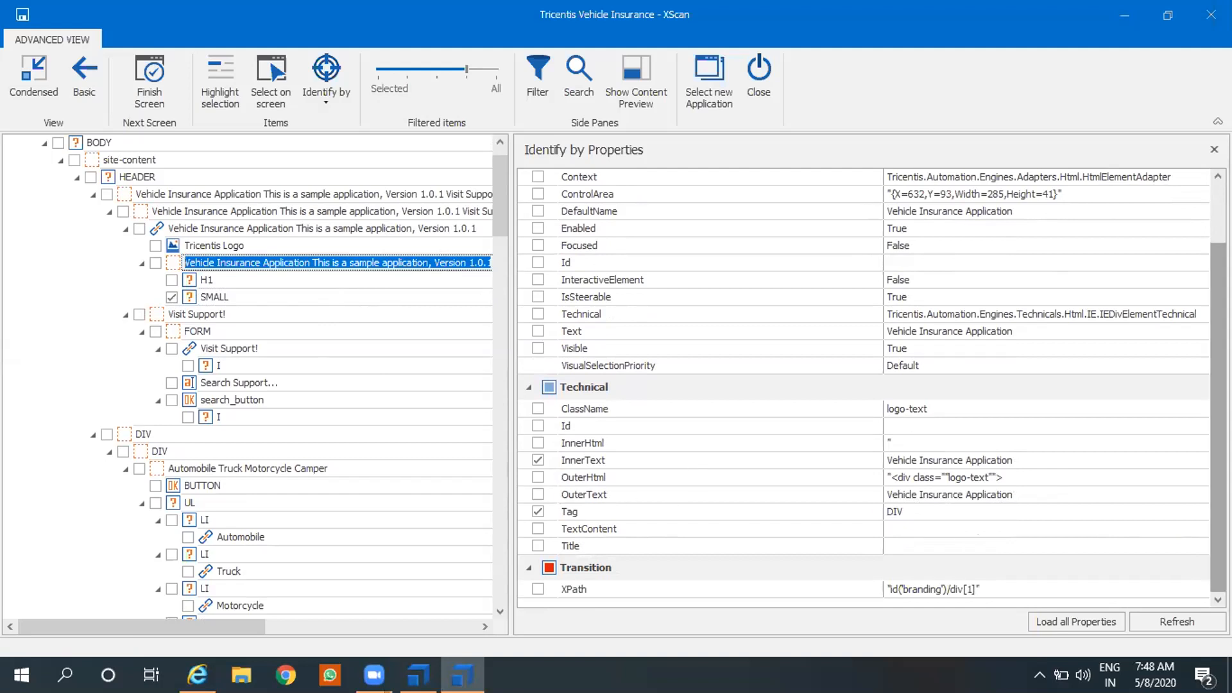
pyautogui.scroll(2, 867, 385)
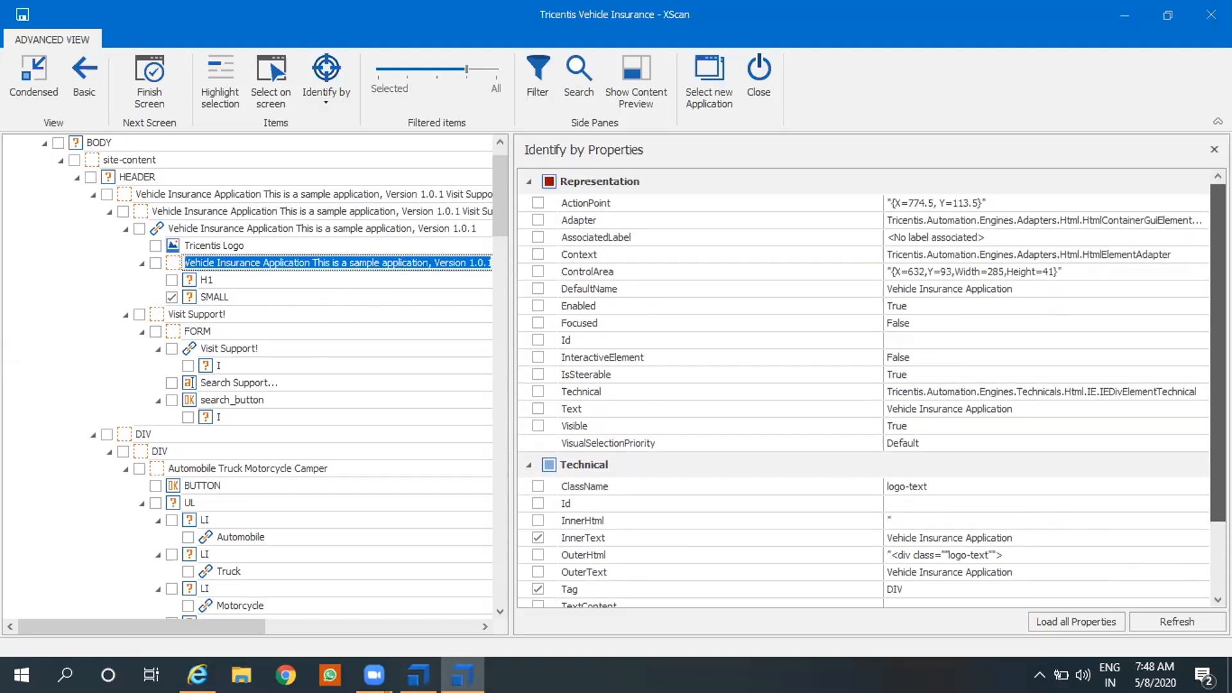
pyautogui.scroll(-2, 872, 385)
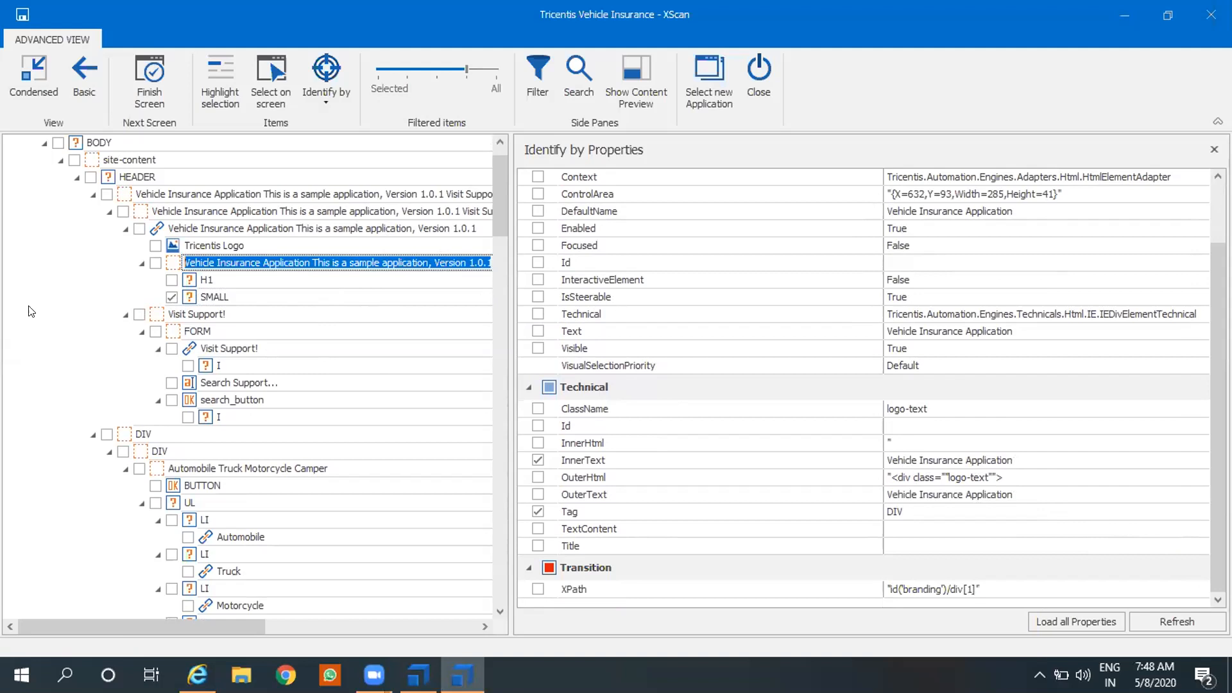
pyautogui.click(222, 276)
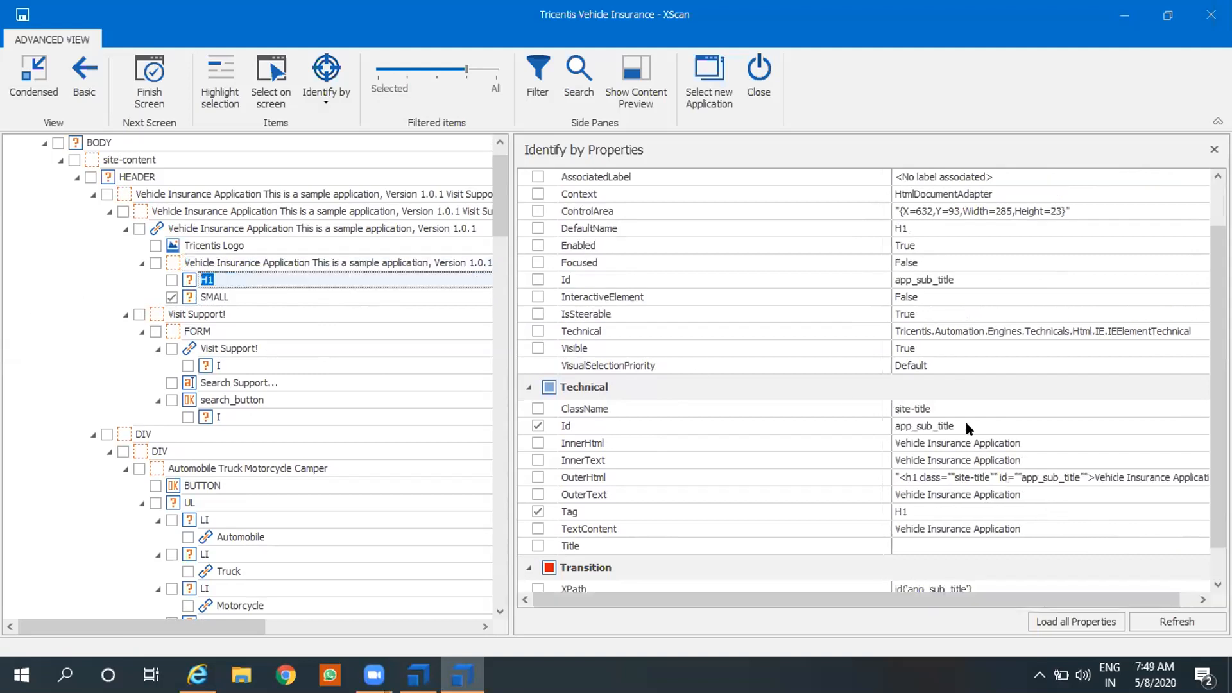
pyautogui.click(918, 599)
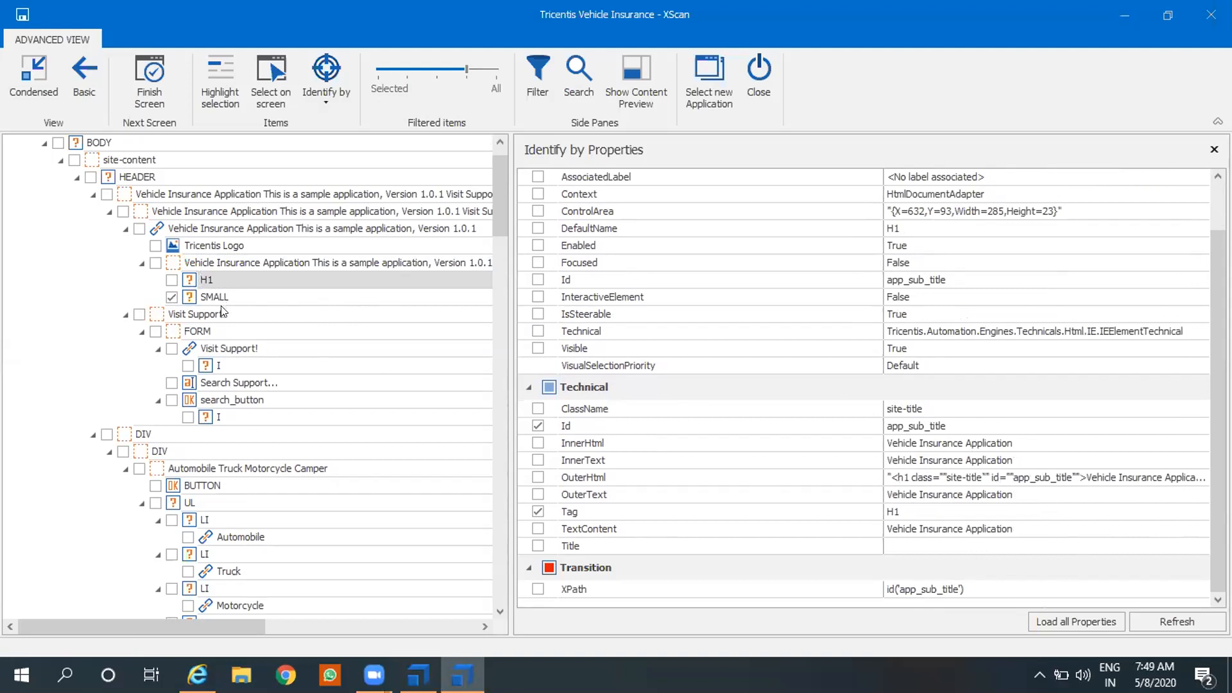
# - Examine the technical properties and XPath of the Vehicle Insurance Application link and its two parent containers
pyautogui.click(207, 227)
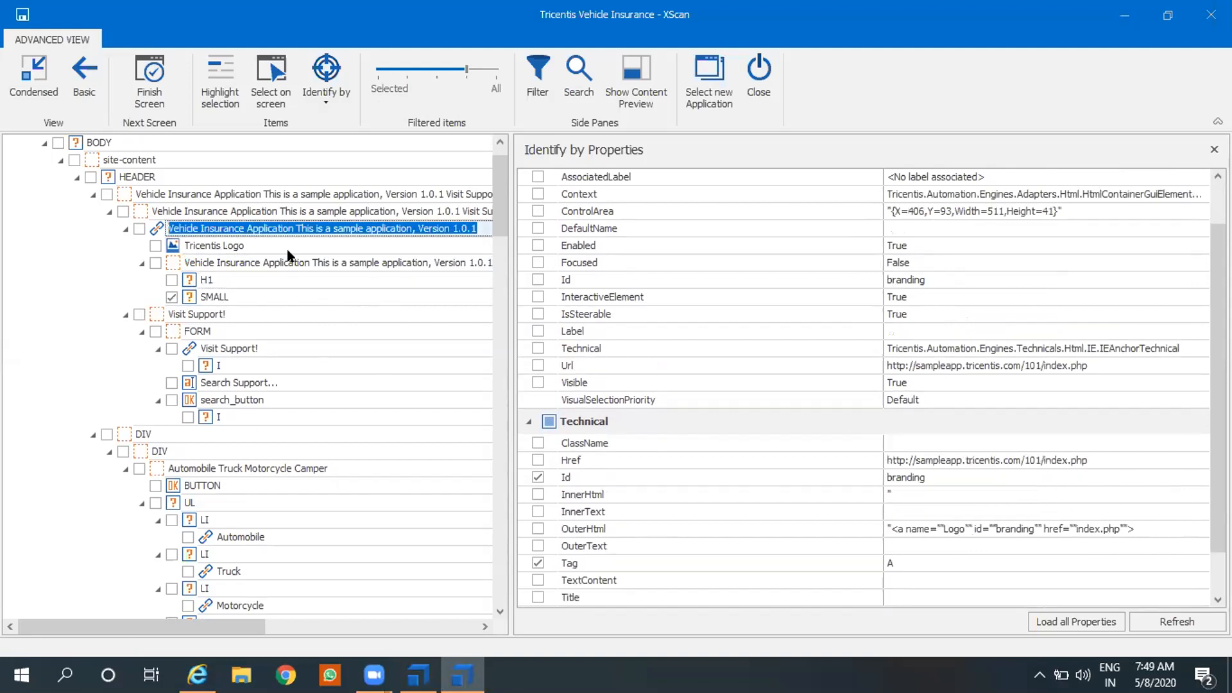
pyautogui.scroll(-1, 1202, 491)
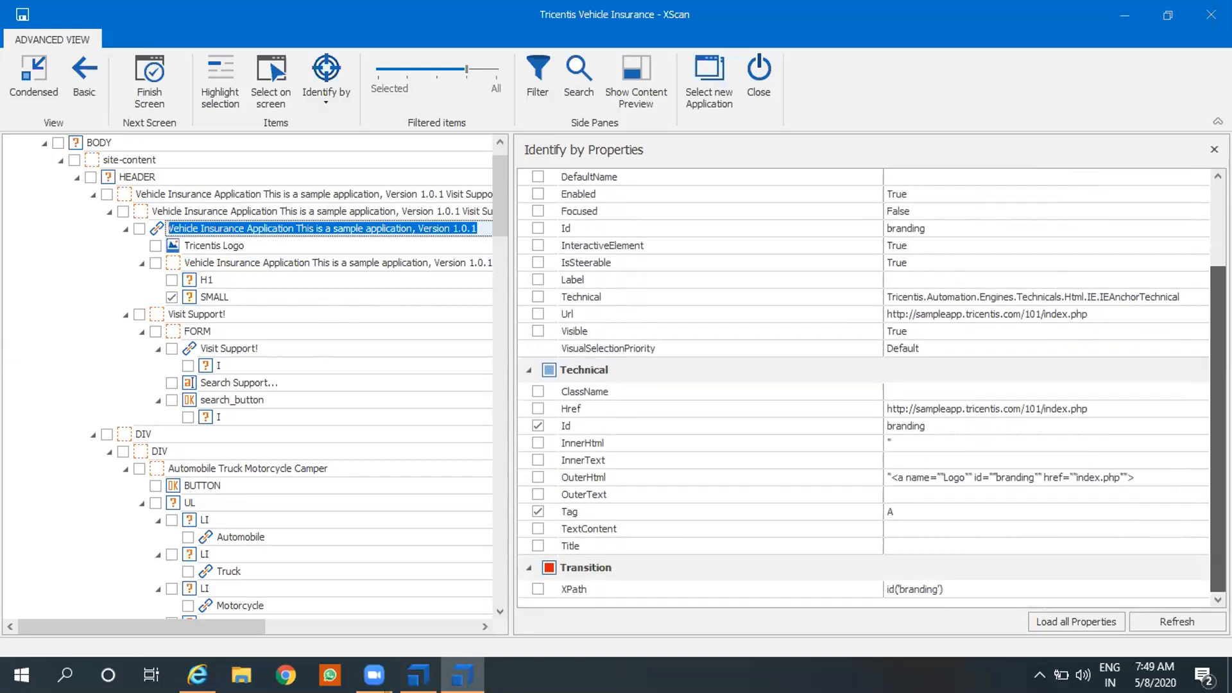
pyautogui.scroll(2, 872, 390)
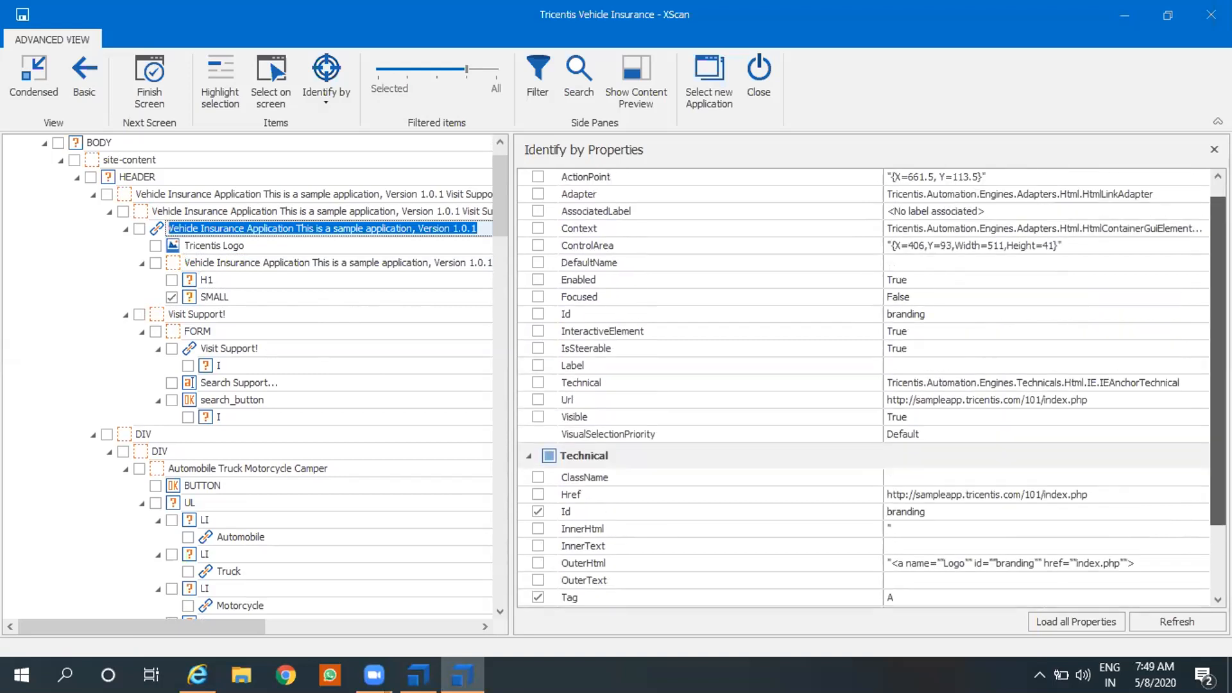
pyautogui.scroll(-1, 872, 388)
pyautogui.click(377, 214)
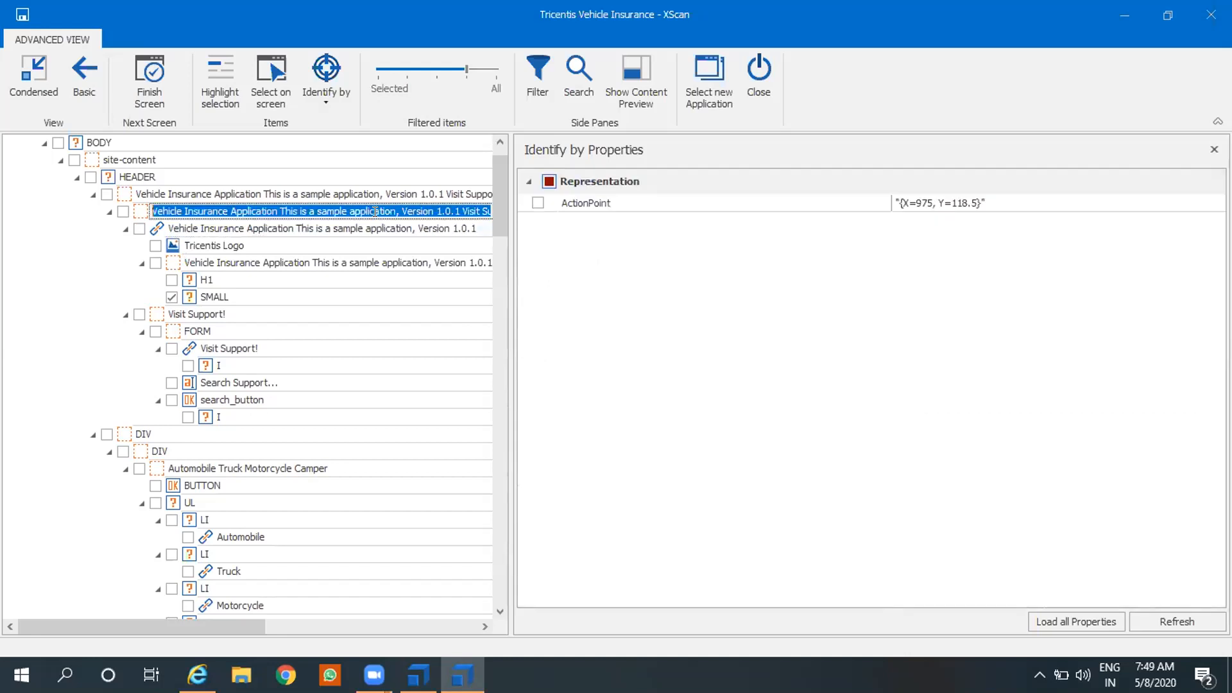
pyautogui.scroll(-3, 1004, 442)
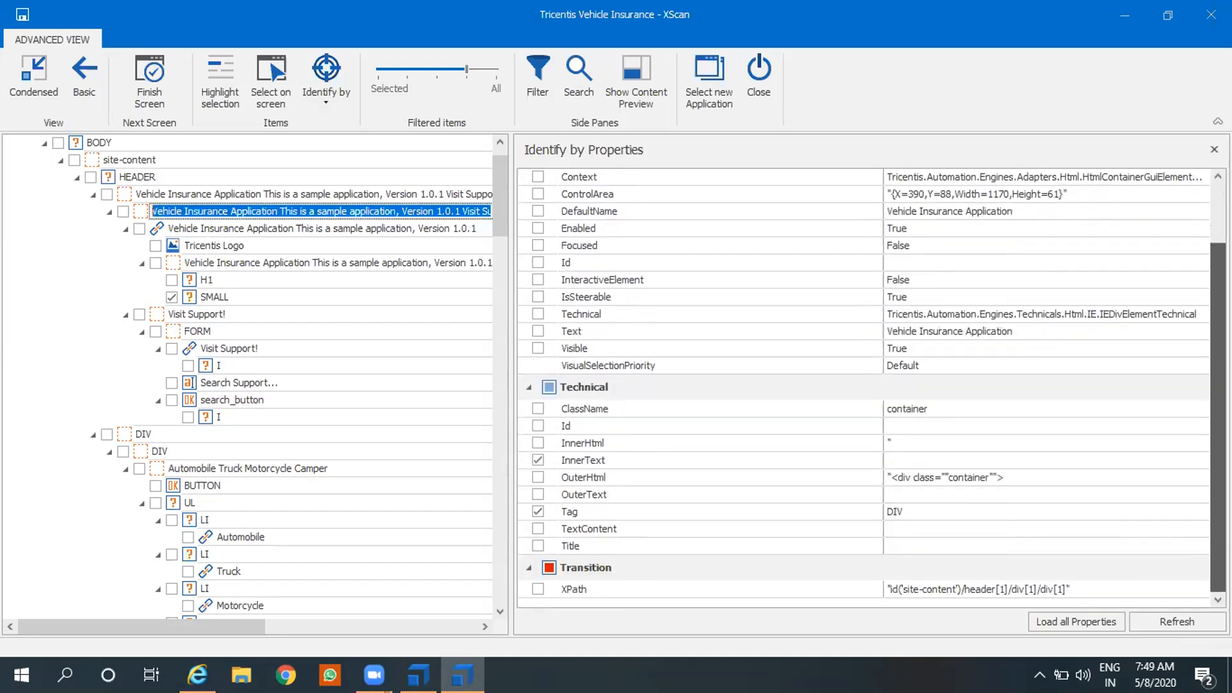
pyautogui.click(322, 192)
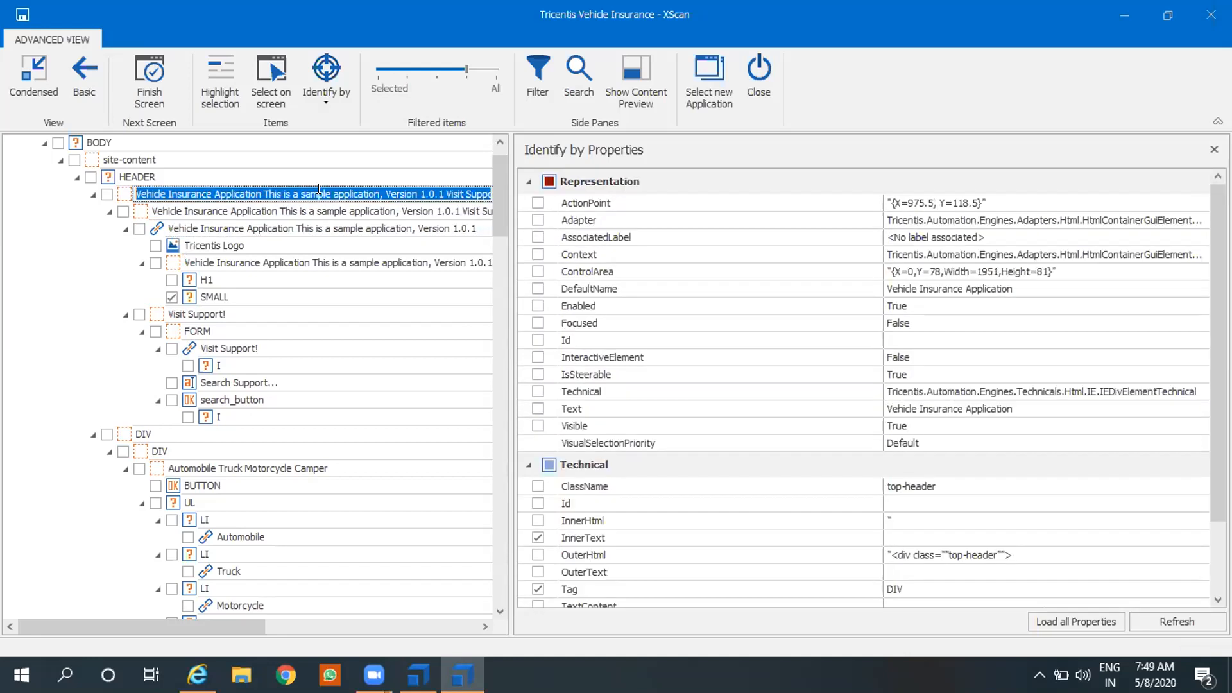
pyautogui.scroll(-3, 1189, 388)
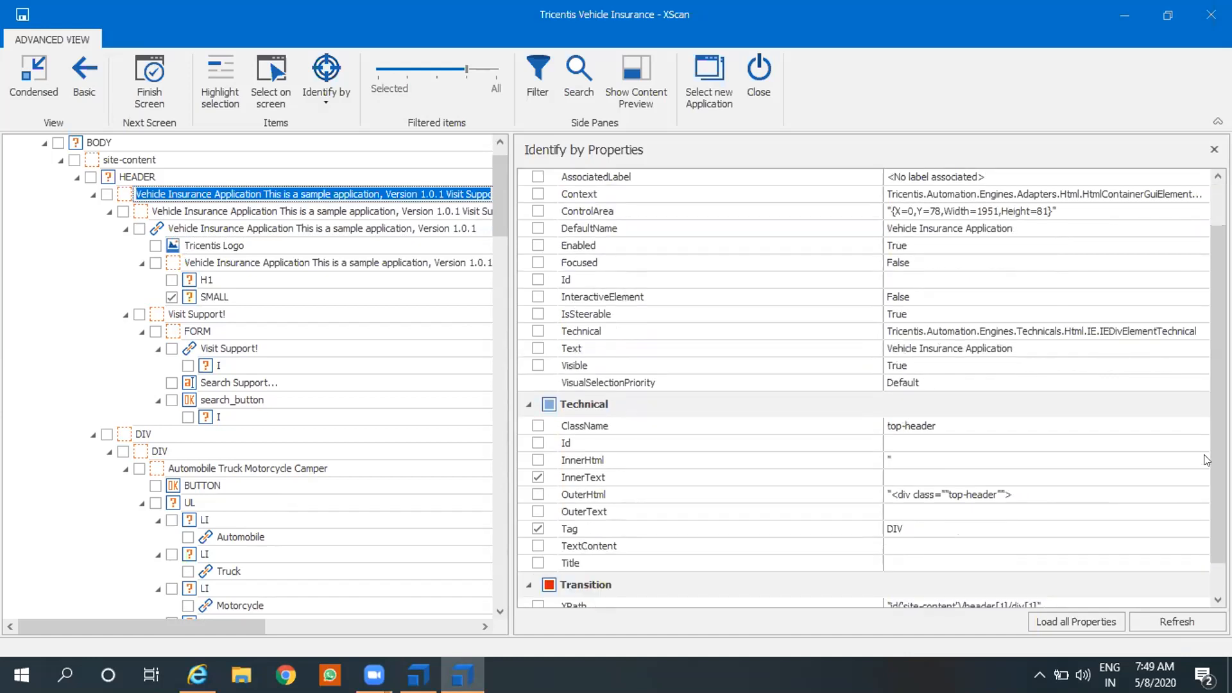
pyautogui.scroll(-1, 872, 389)
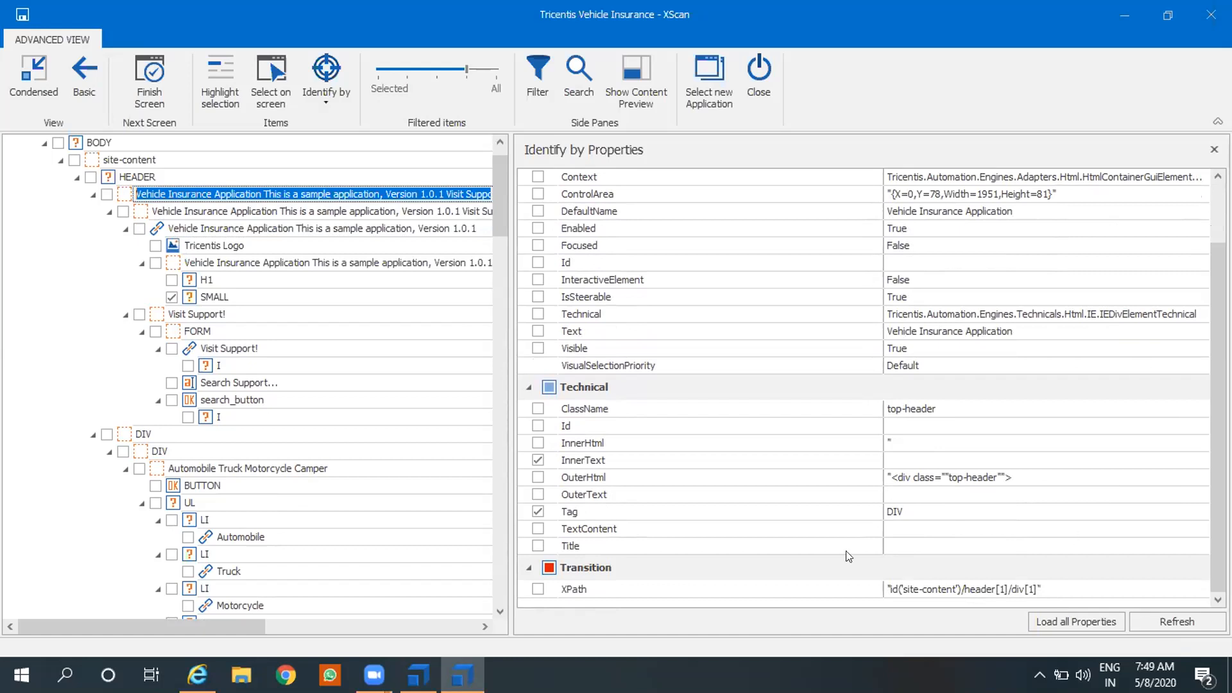
# - Try InnerHtml as an additional identification property of the SMALL element, inspect the version number in its value, and remove the property again
pyautogui.click(231, 298)
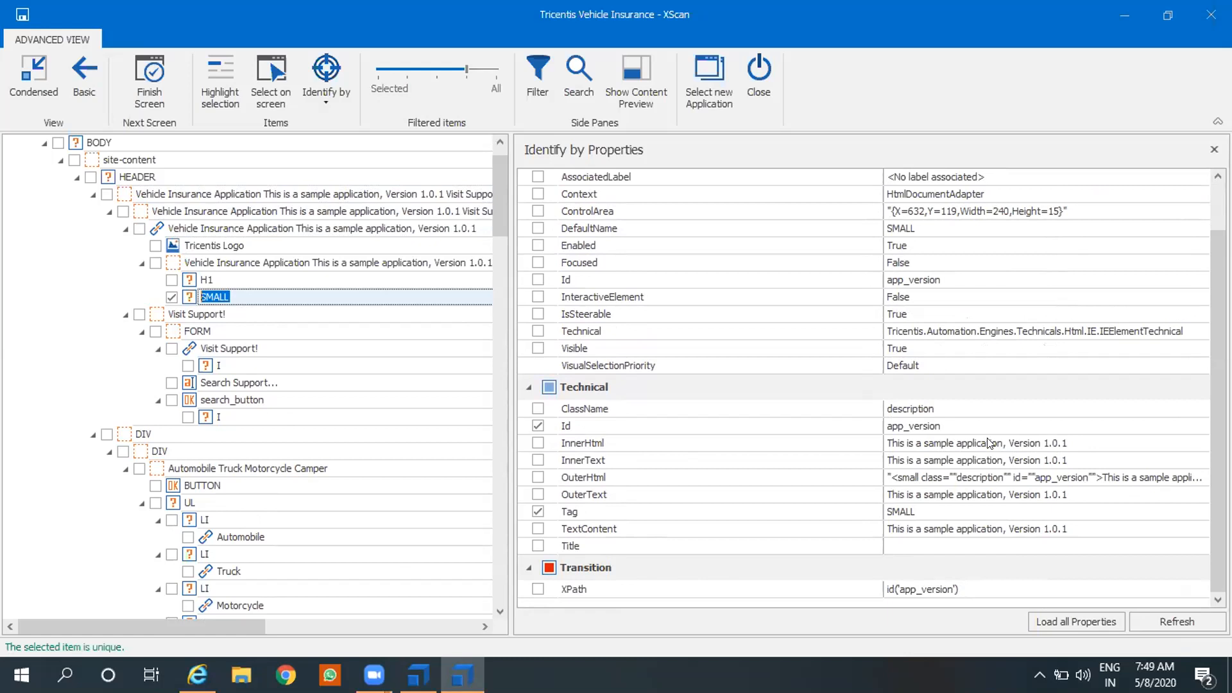
pyautogui.click(537, 444)
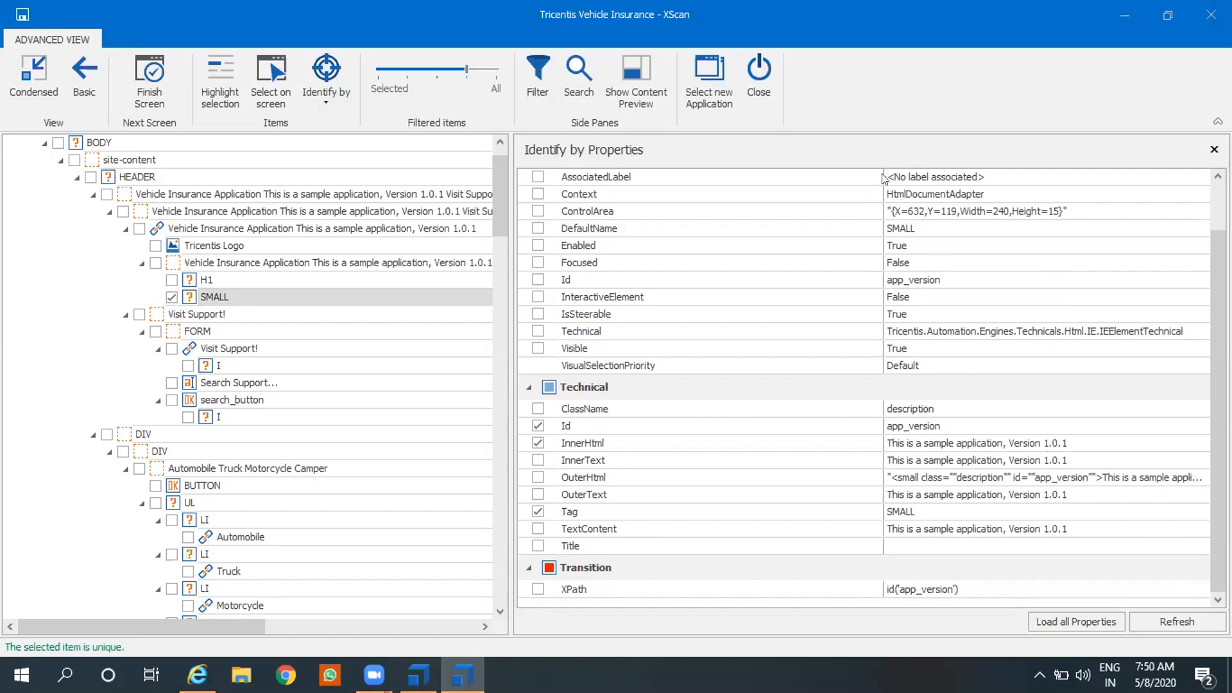
pyautogui.moveTo(882, 169); pyautogui.dragTo(686, 182)
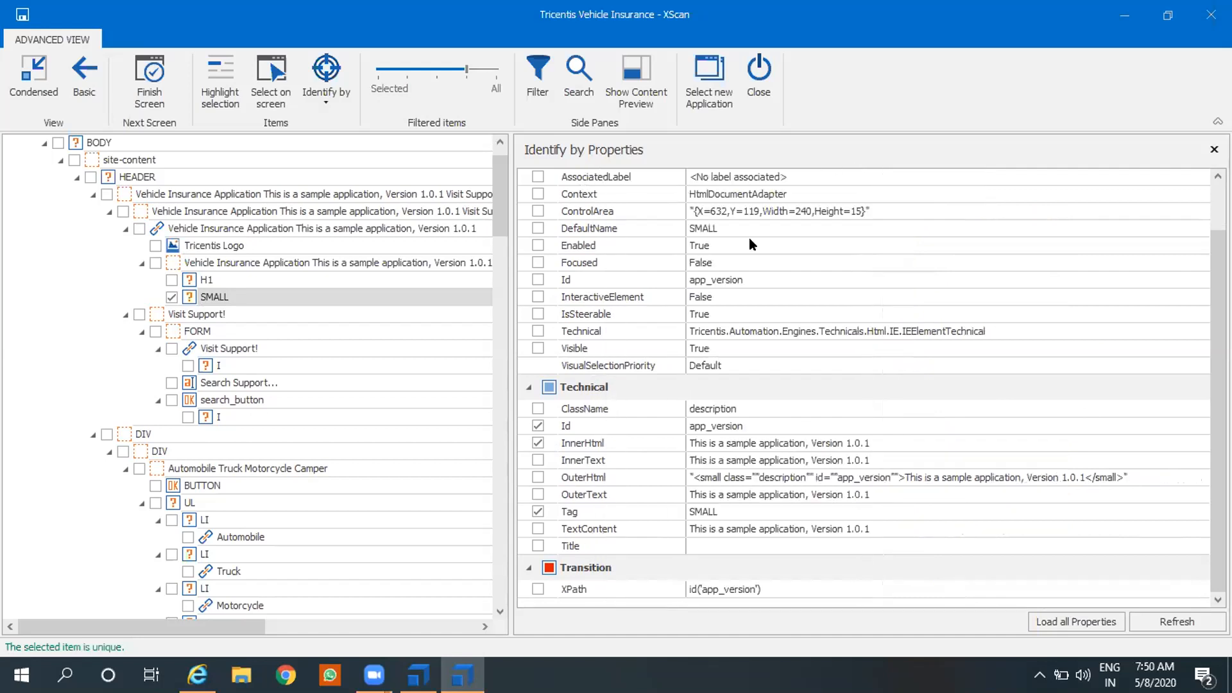
pyautogui.click(884, 444)
pyautogui.click(874, 444)
pyautogui.click(868, 442)
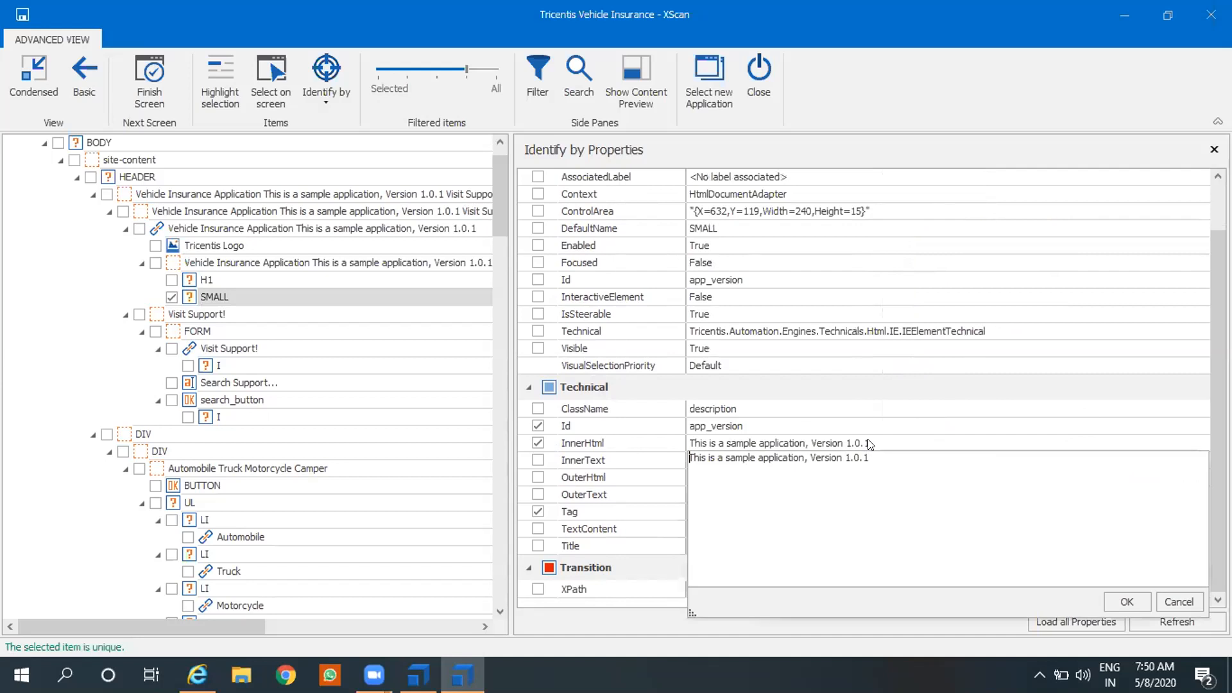
pyautogui.moveTo(843, 458); pyautogui.dragTo(879, 456)
pyautogui.click(887, 460)
pyautogui.moveTo(844, 457); pyautogui.dragTo(907, 458)
pyautogui.click(537, 443)
pyautogui.click(538, 443)
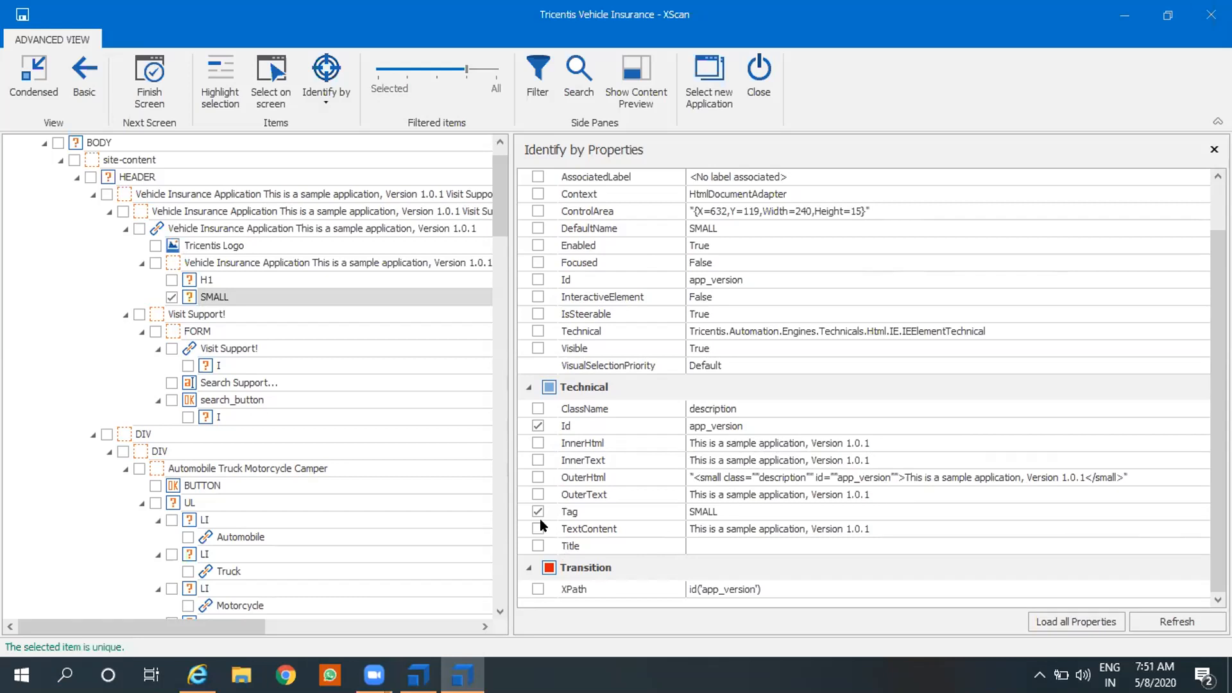
# - Identify the SMALL element by ClassName instead of Id, keeping Tag, and try XPath briefly before clearing it
pyautogui.click(538, 426)
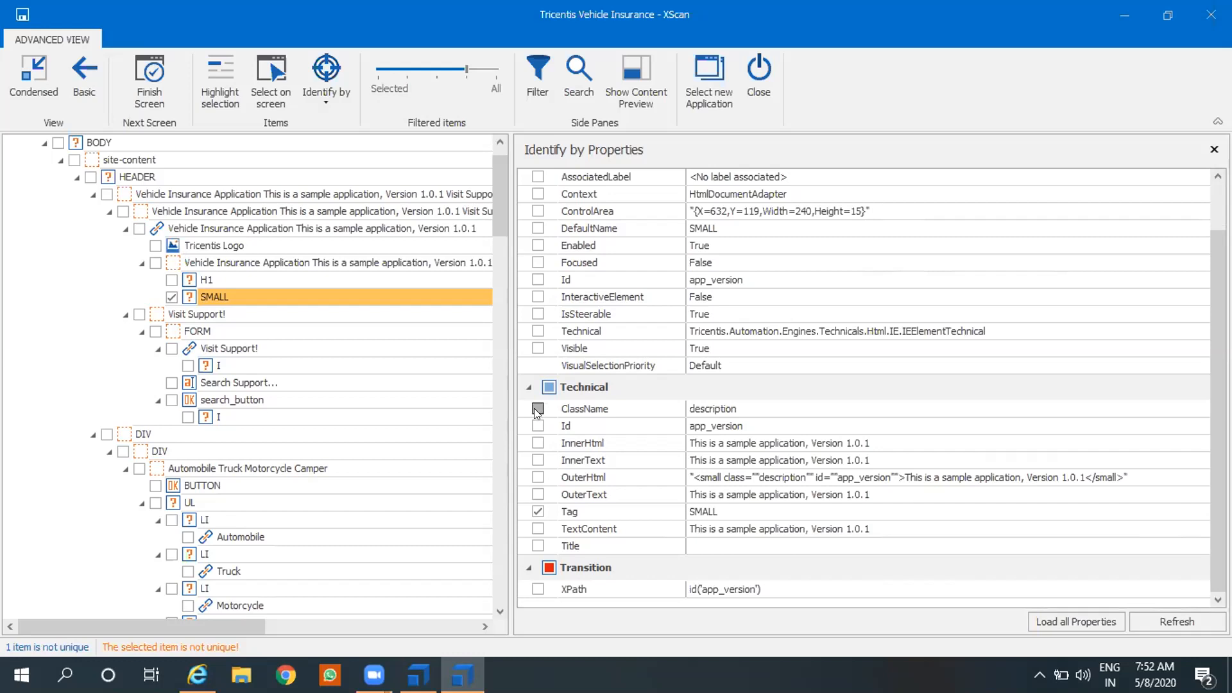
pyautogui.click(538, 409)
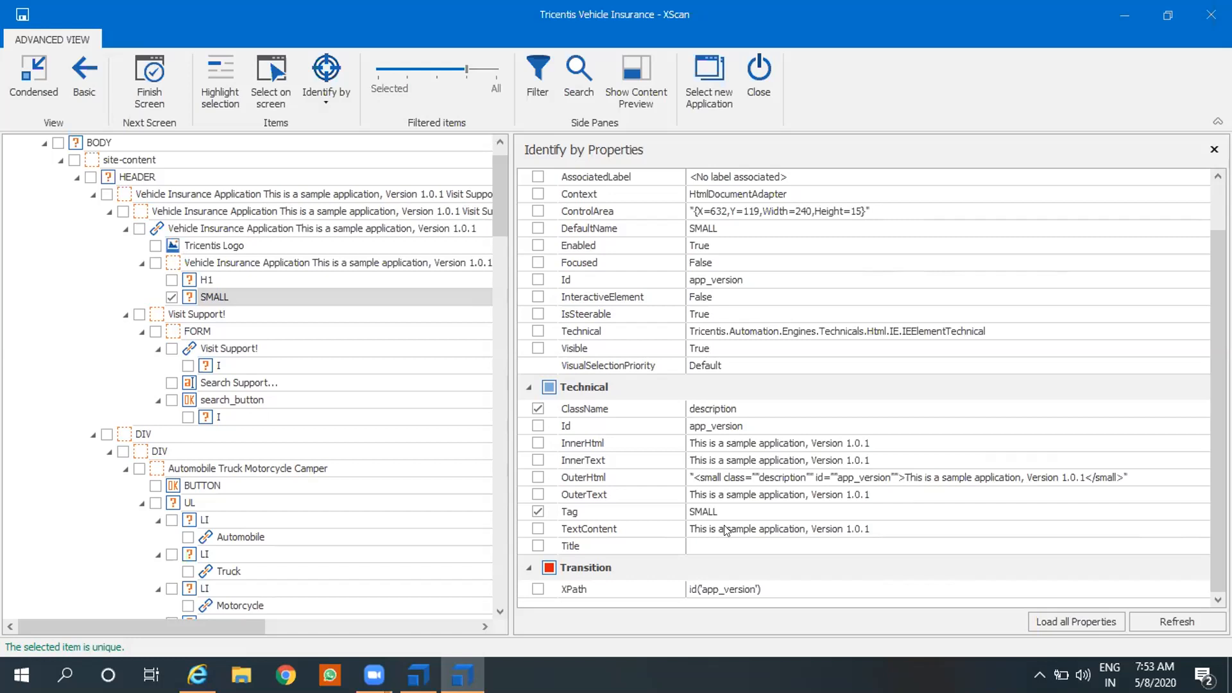
pyautogui.click(537, 589)
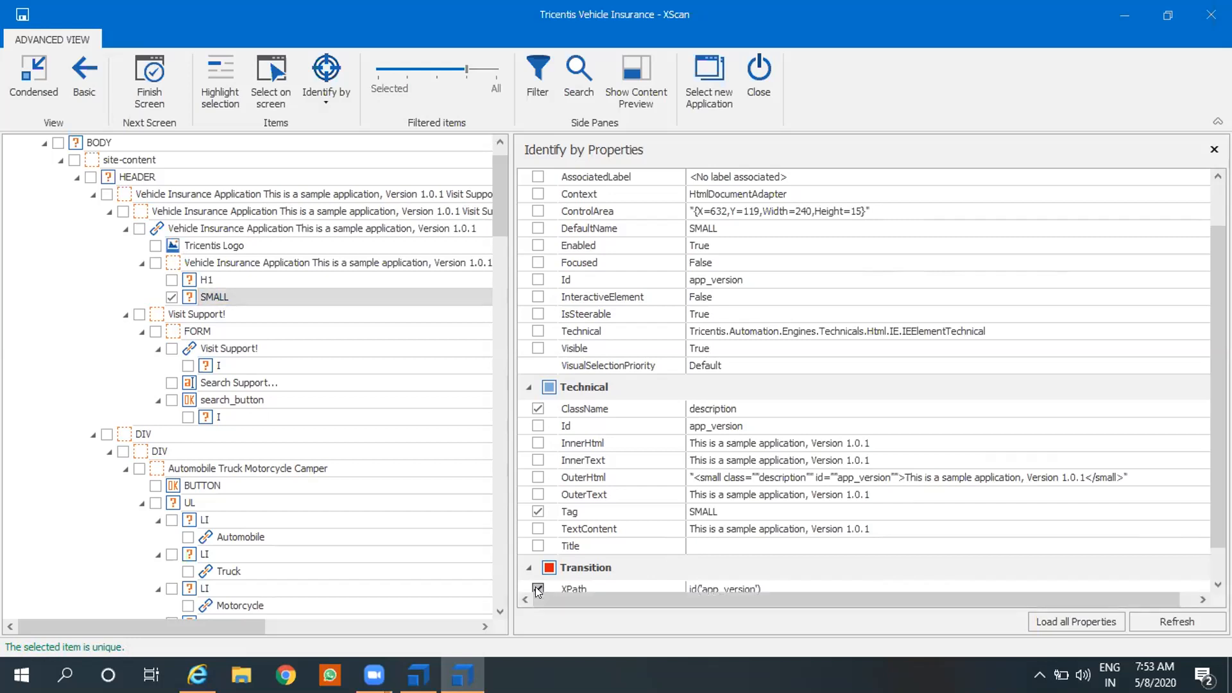
pyautogui.click(538, 588)
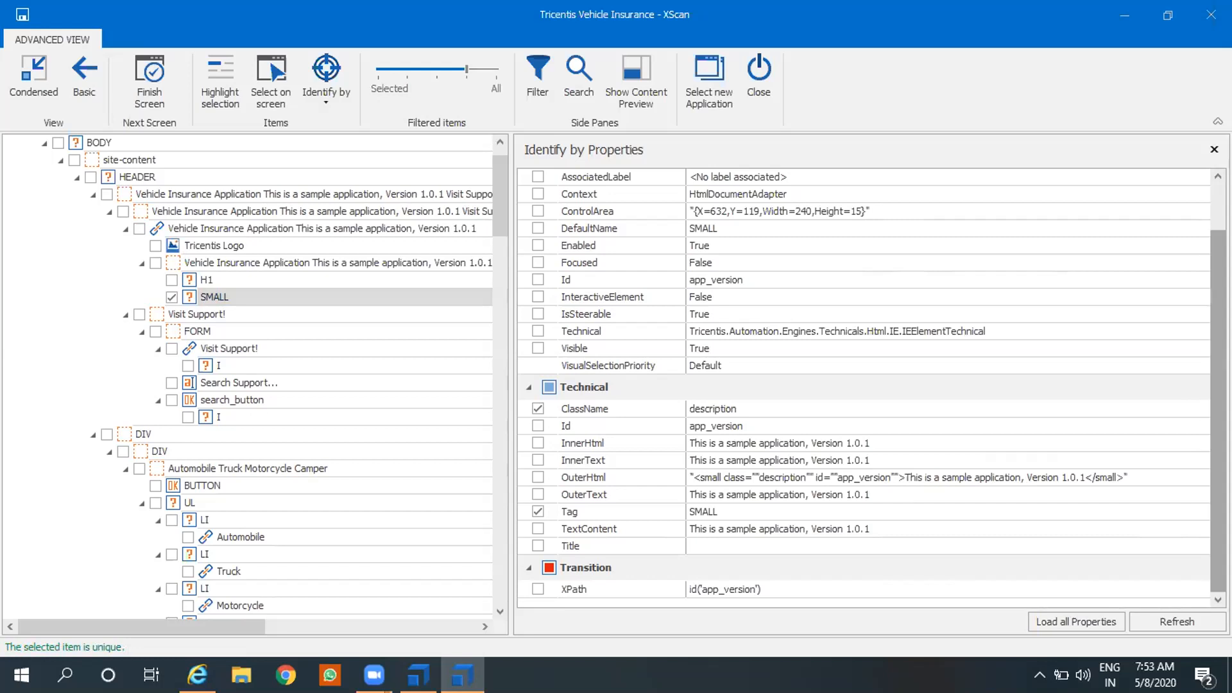
pyautogui.scroll(2, 1217, 314)
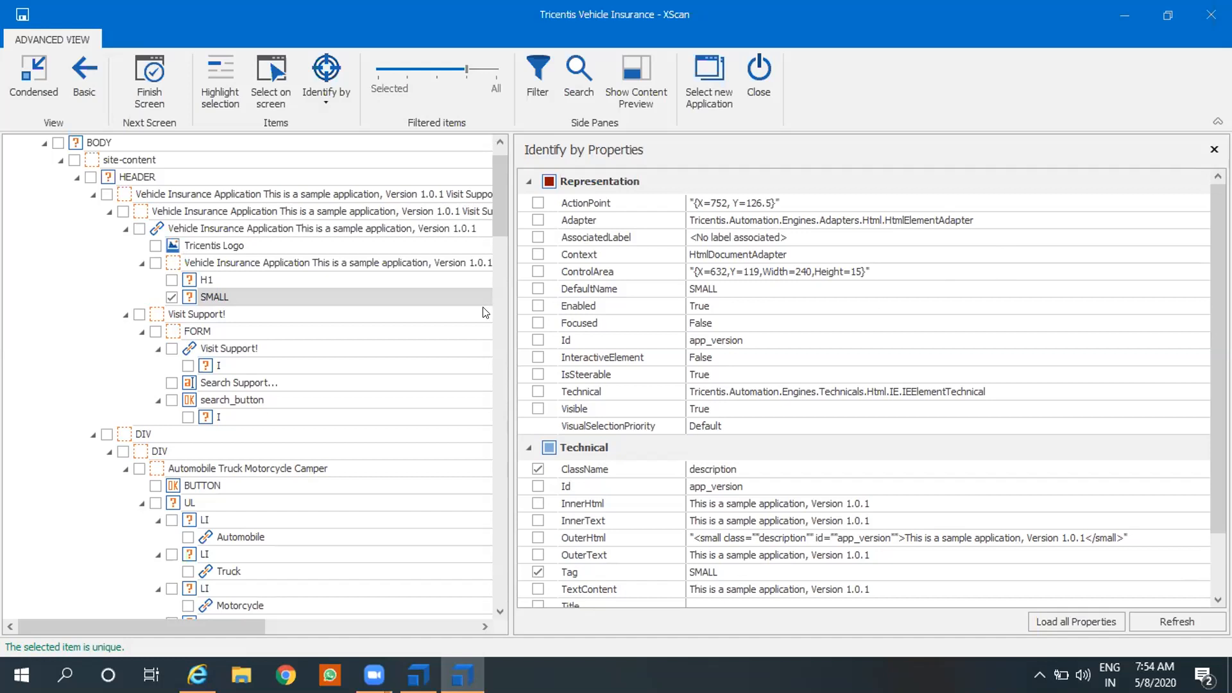
pyautogui.click(738, 310)
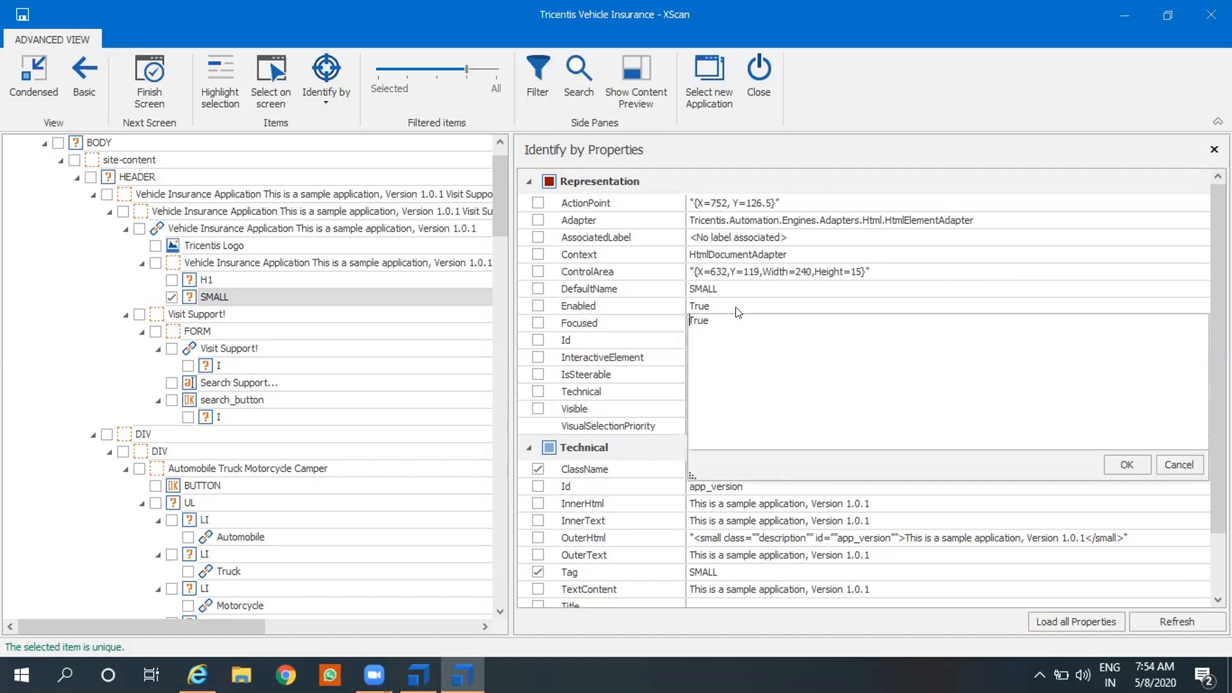
pyautogui.click(976, 96)
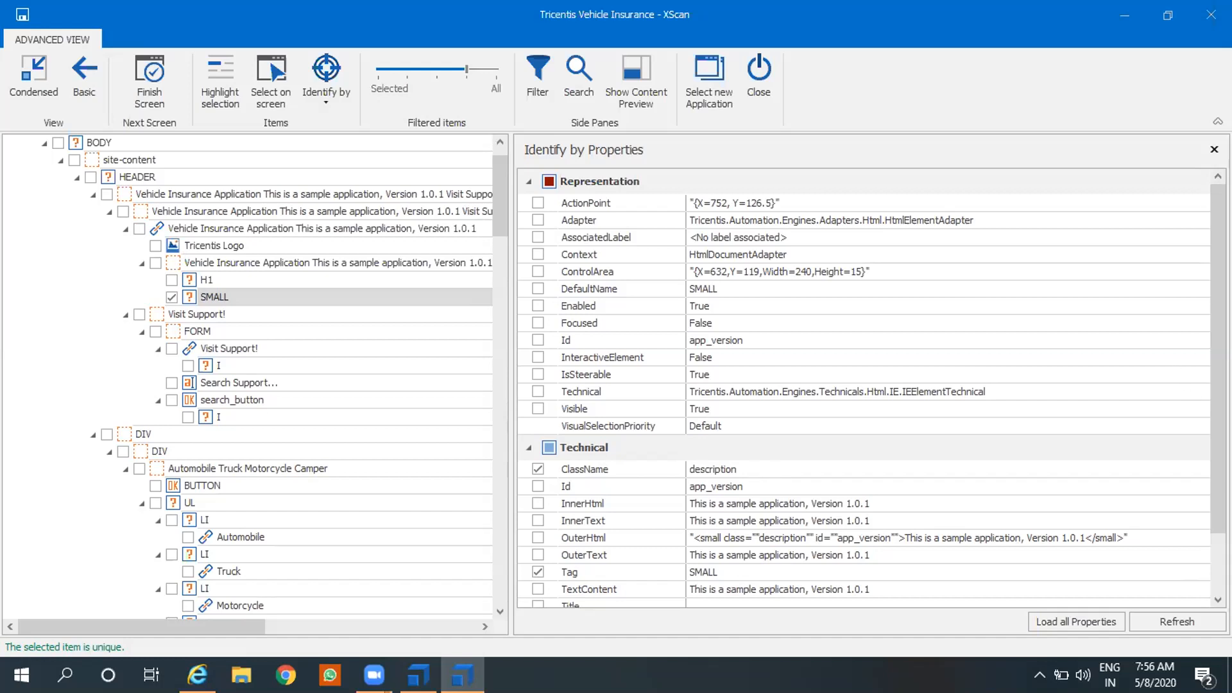
# - Load all properties of the SMALL element and examine its full Technical, Reflected and Transition property lists
pyautogui.scroll(-3, 1217, 360)
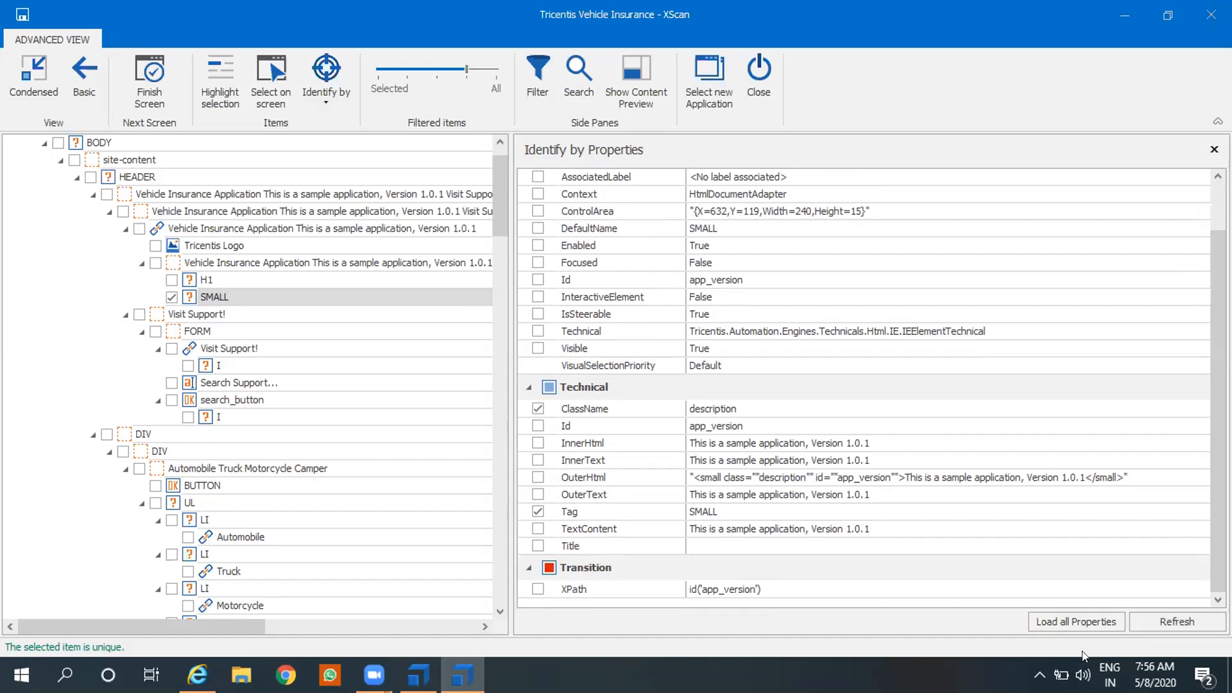
pyautogui.click(1076, 622)
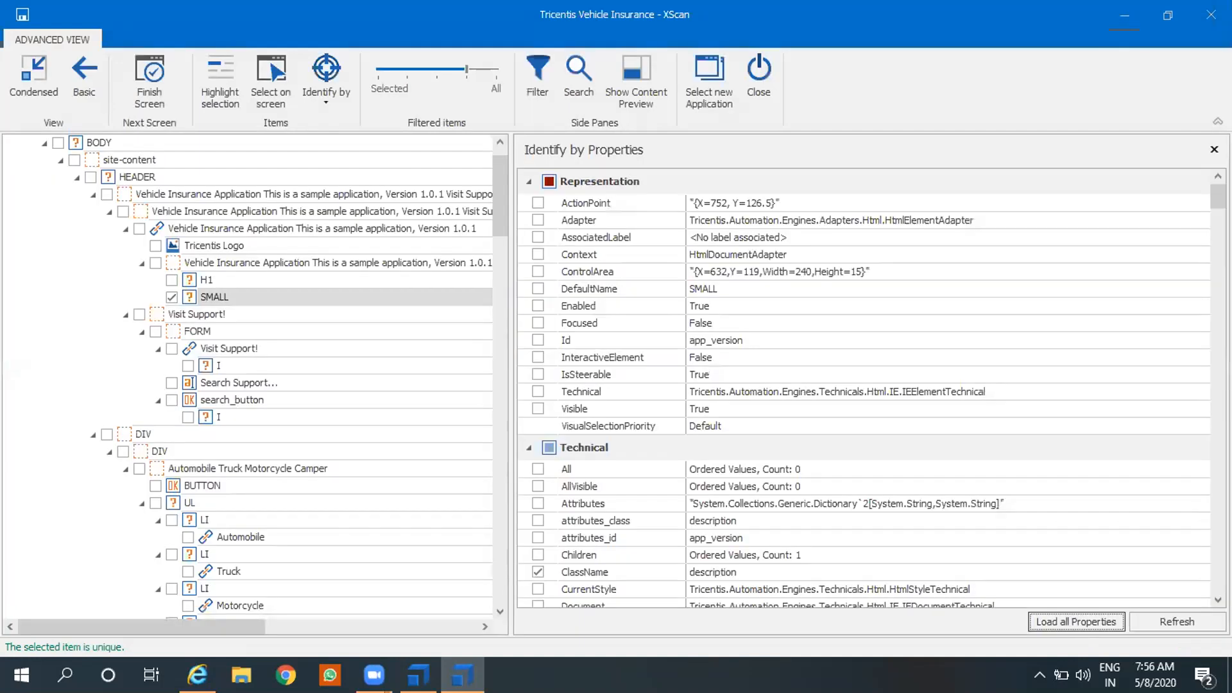
pyautogui.moveTo(1217, 196)
pyautogui.mouseDown()
pyautogui.moveTo(1217, 257)
pyautogui.moveTo(1217, 215)
pyautogui.mouseUp()
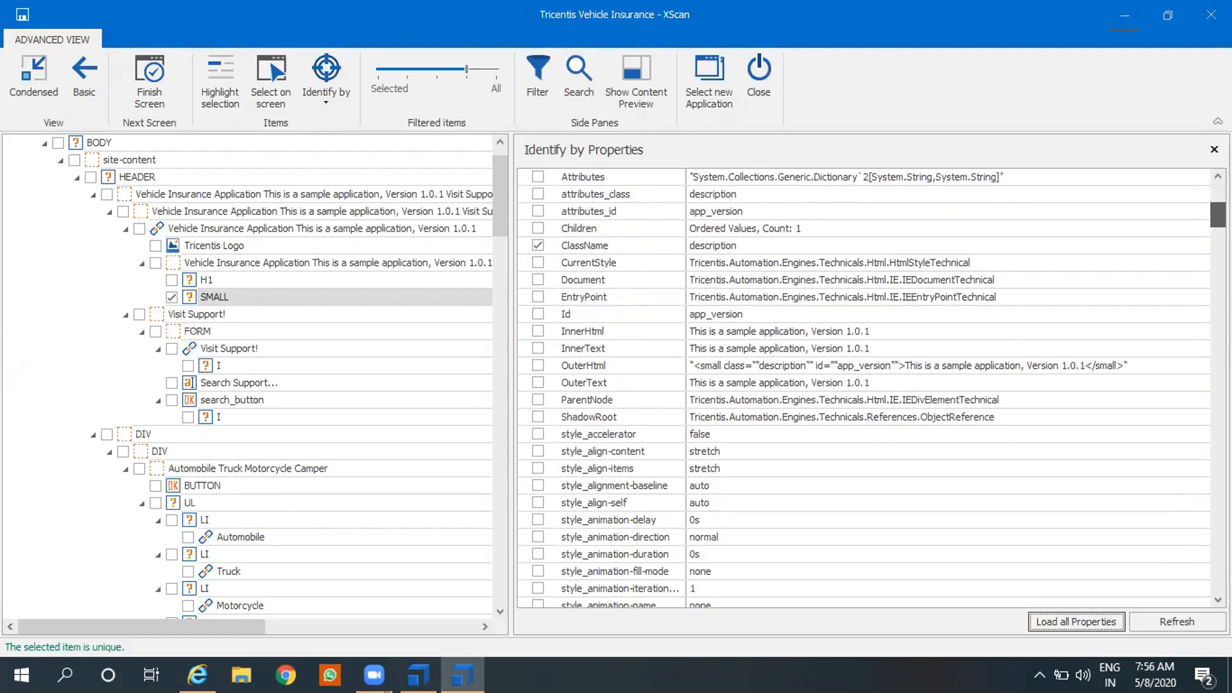
pyautogui.moveTo(1217, 215); pyautogui.dragTo(1208, 512)
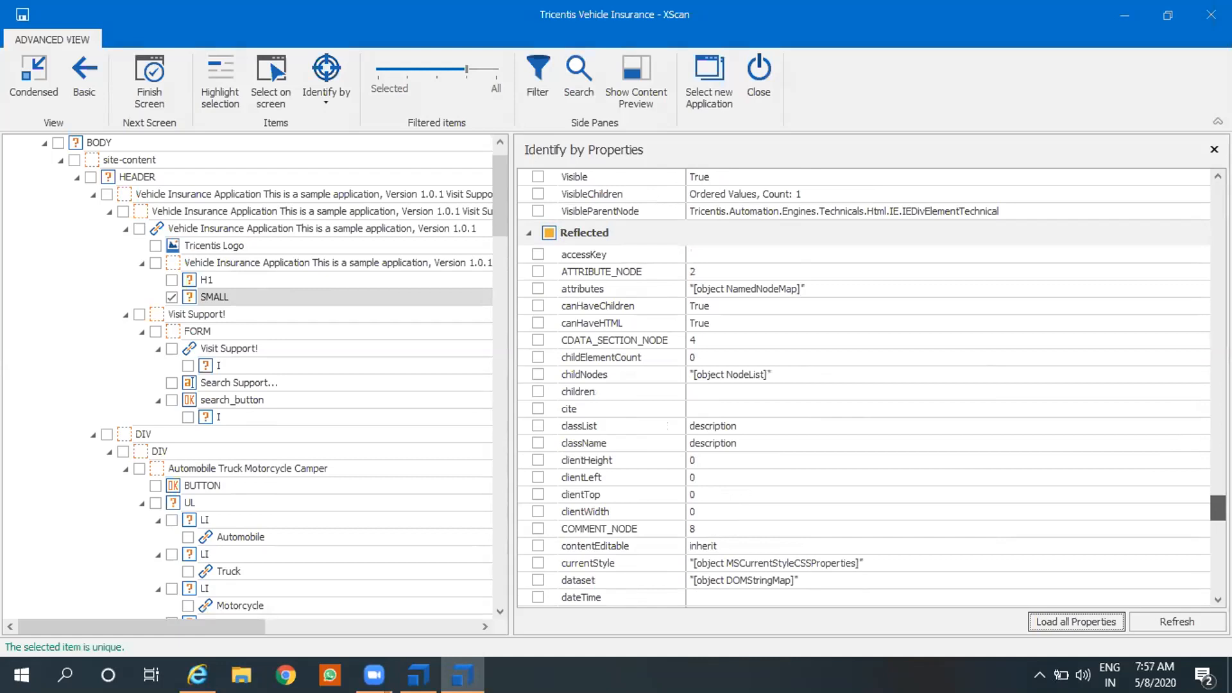
pyautogui.moveTo(1208, 512); pyautogui.dragTo(1207, 549)
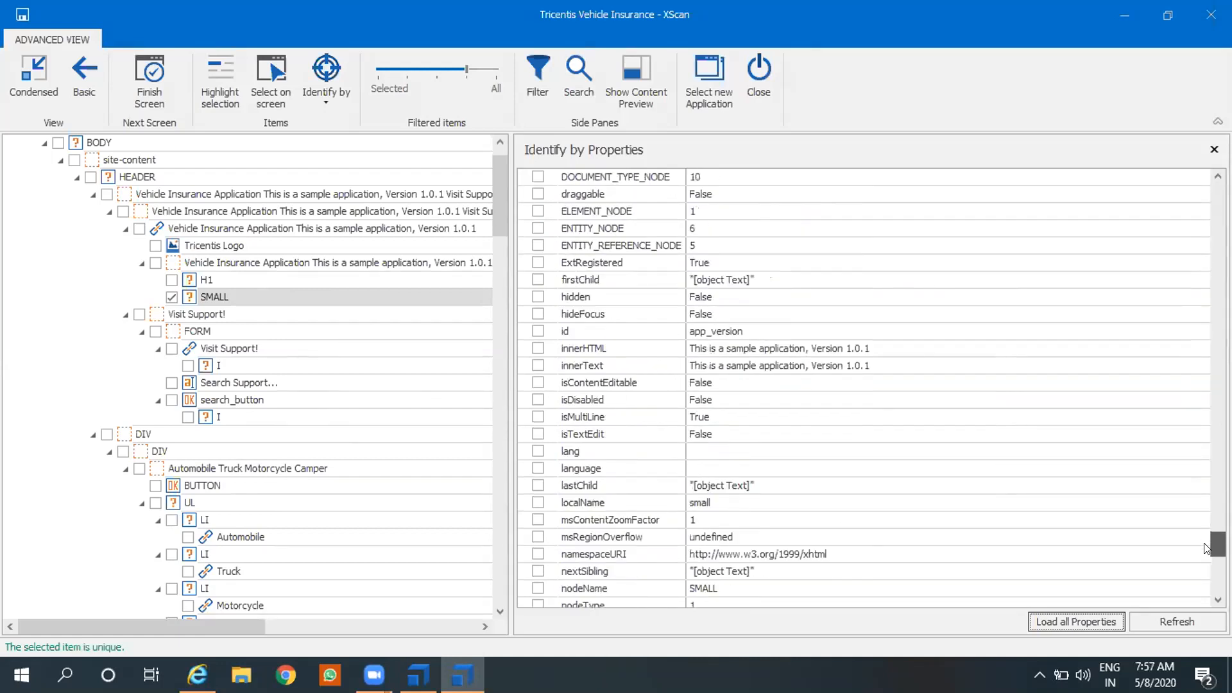
pyautogui.moveTo(1206, 548); pyautogui.dragTo(1208, 596)
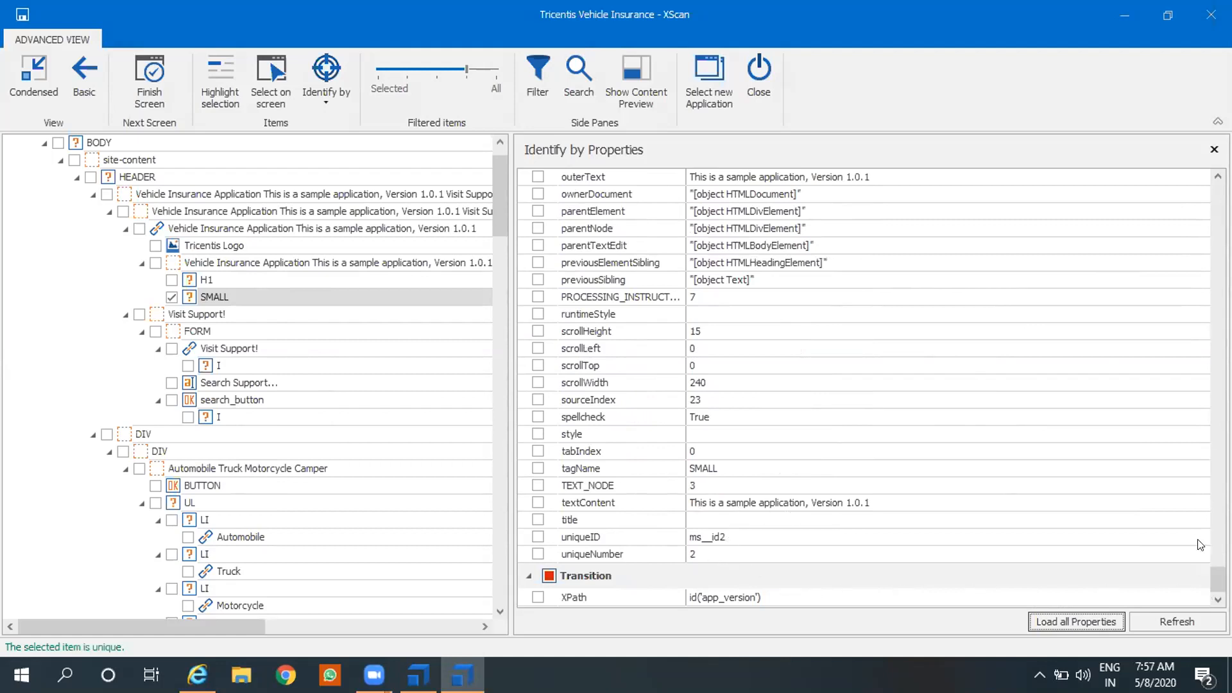
pyautogui.moveTo(1216, 578); pyautogui.dragTo(1204, 417)
pyautogui.moveTo(1204, 414); pyautogui.dragTo(1196, 353)
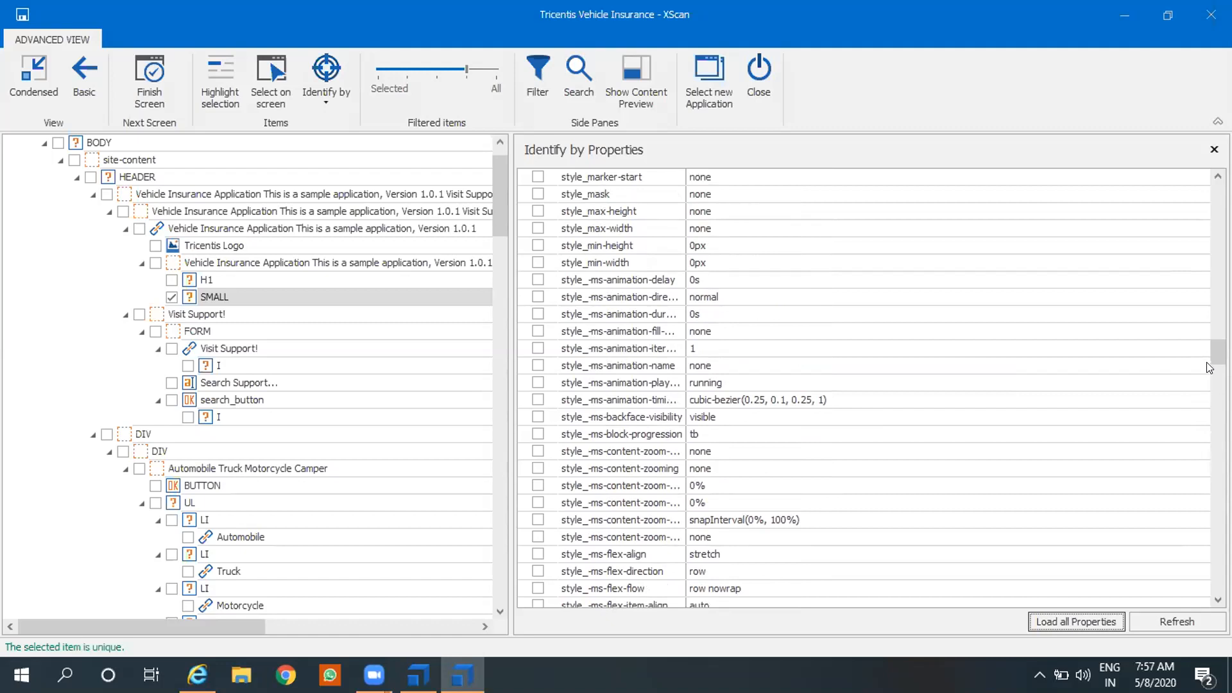
pyautogui.moveTo(1217, 351); pyautogui.dragTo(1200, 186)
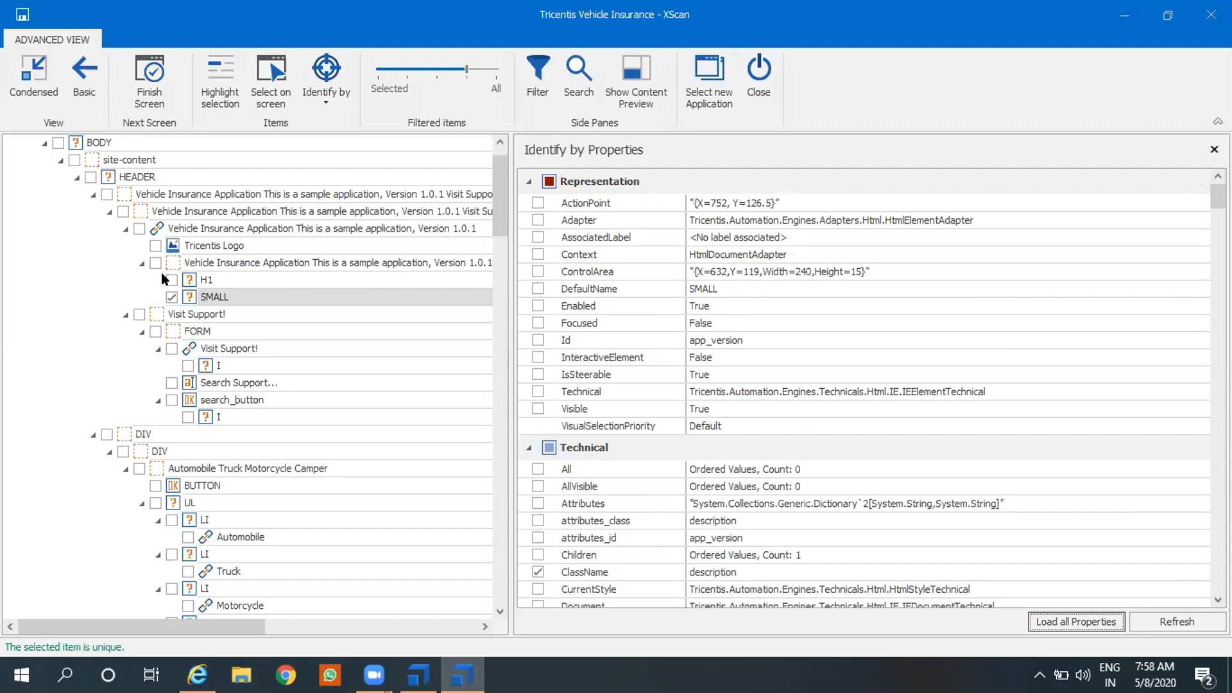
# - Narrow the filtered items by two levels so the element tree is reduced to the page's main controls
pyautogui.click(473, 82)
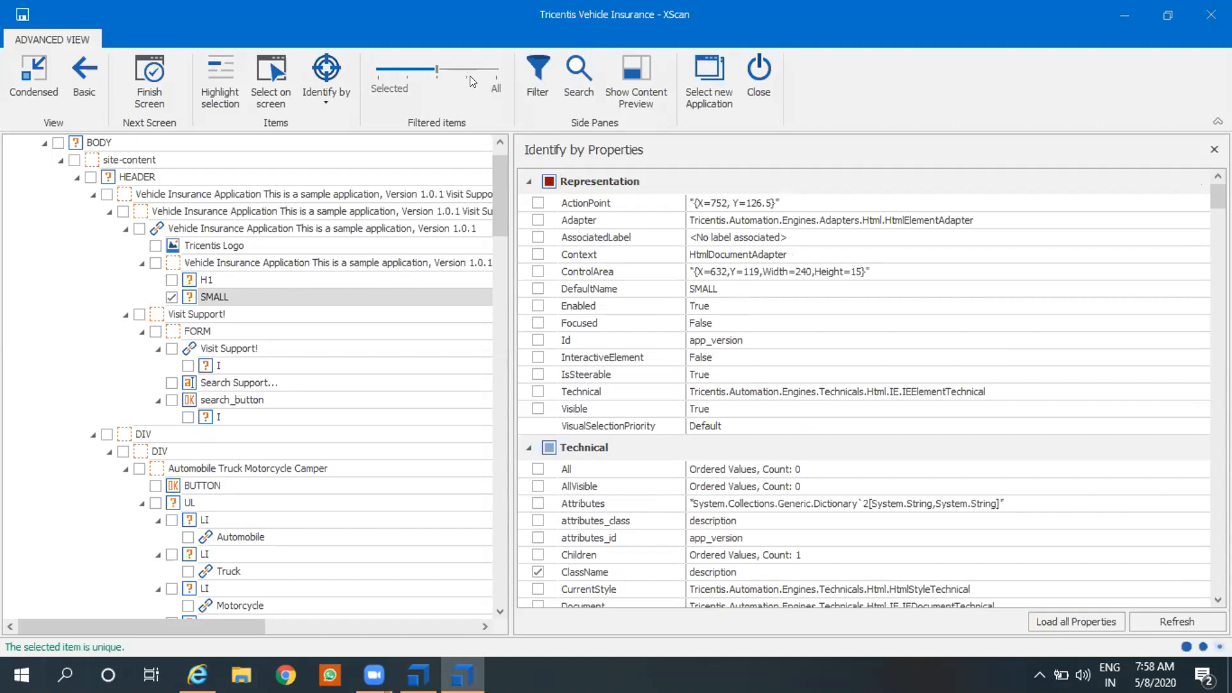
pyautogui.scroll(-1, 472, 82)
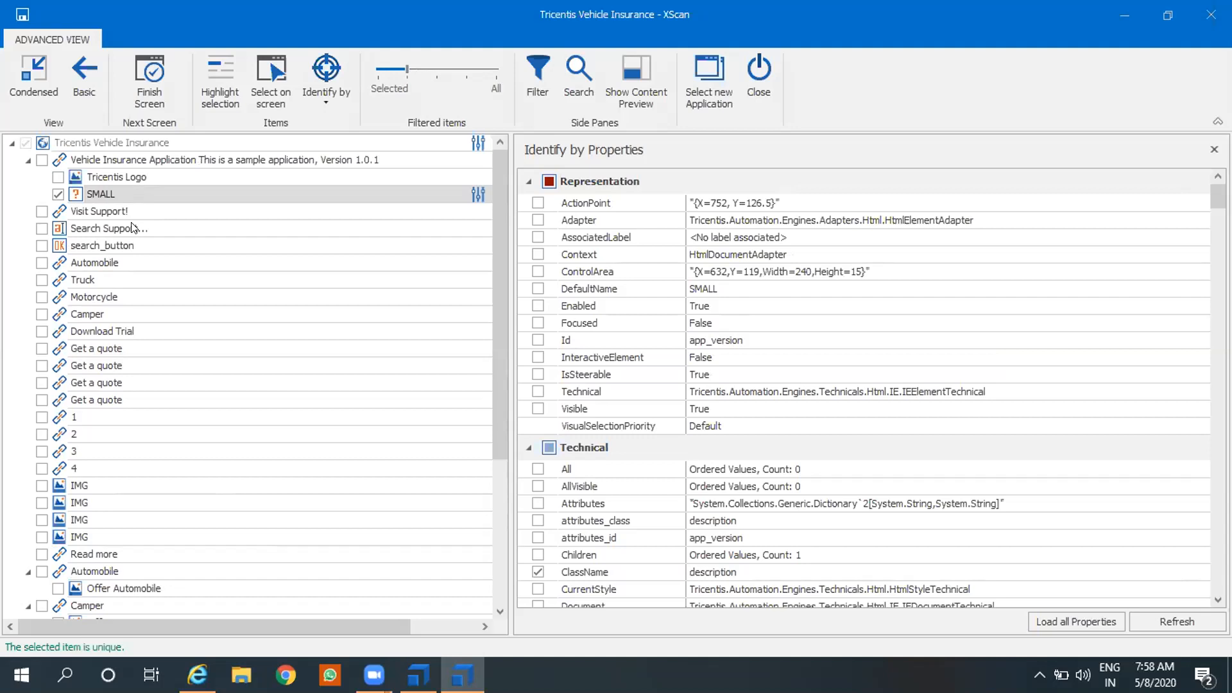
pyautogui.scroll(-2, 110, 340)
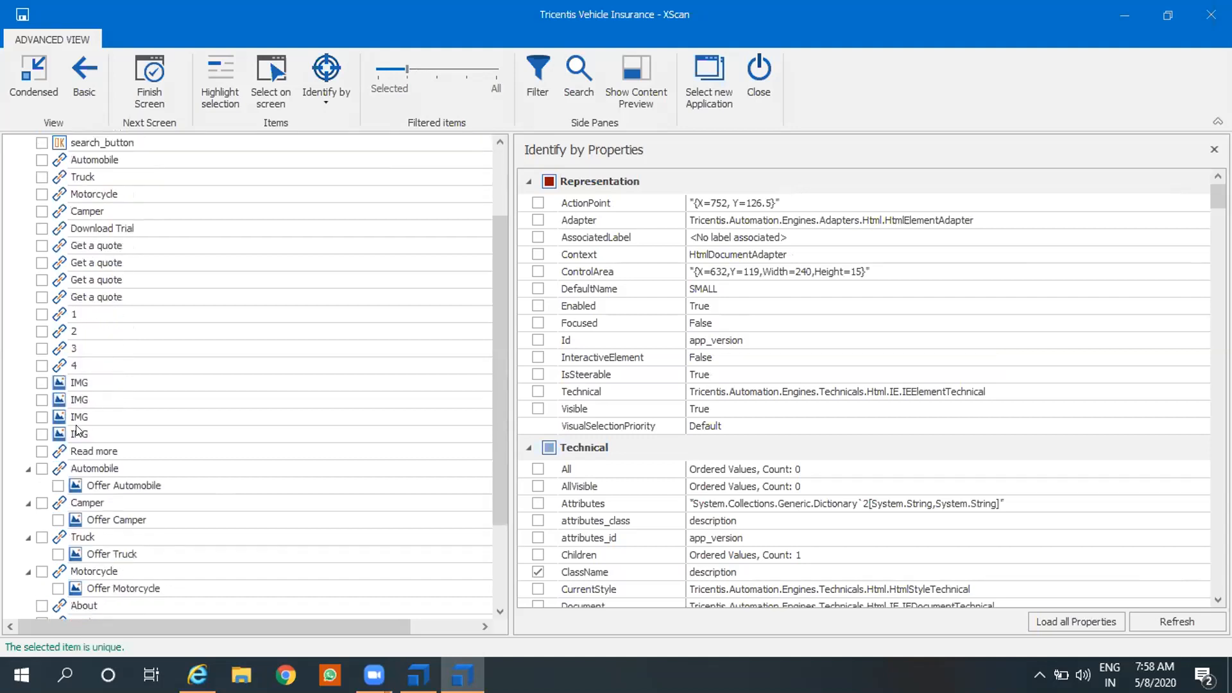
# - Collapse the Automobile, Camper, Truck and Motorcycle links that contain the offer images
pyautogui.click(26, 470)
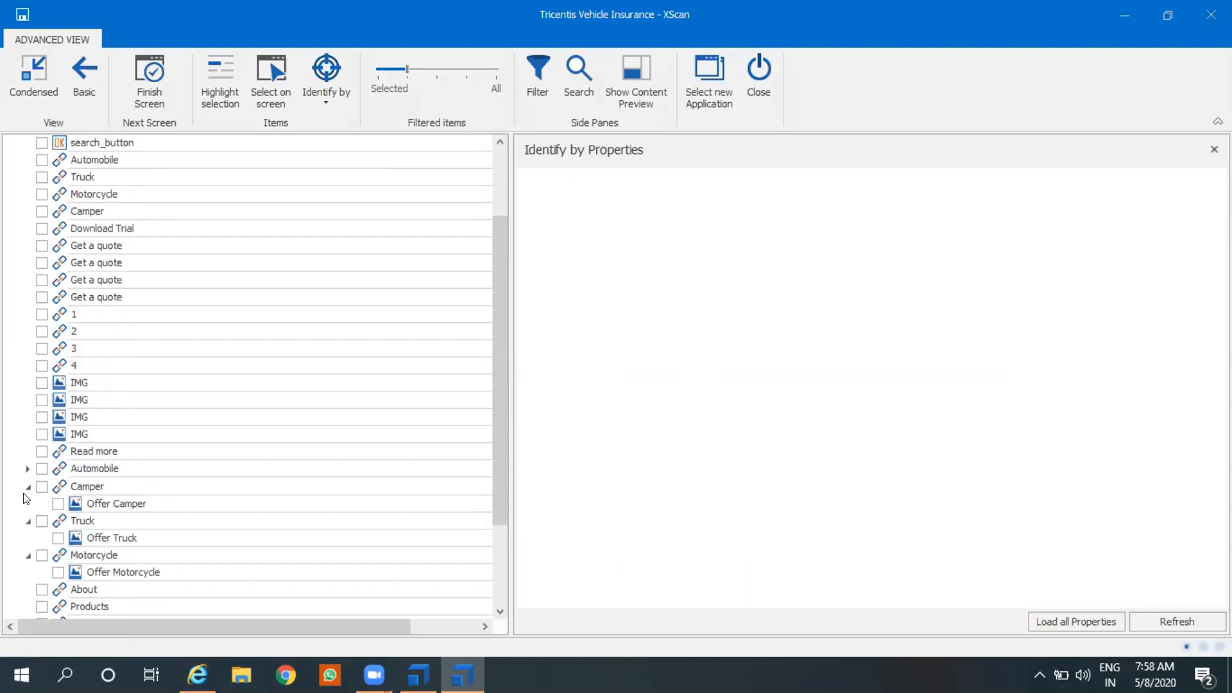
pyautogui.click(28, 520)
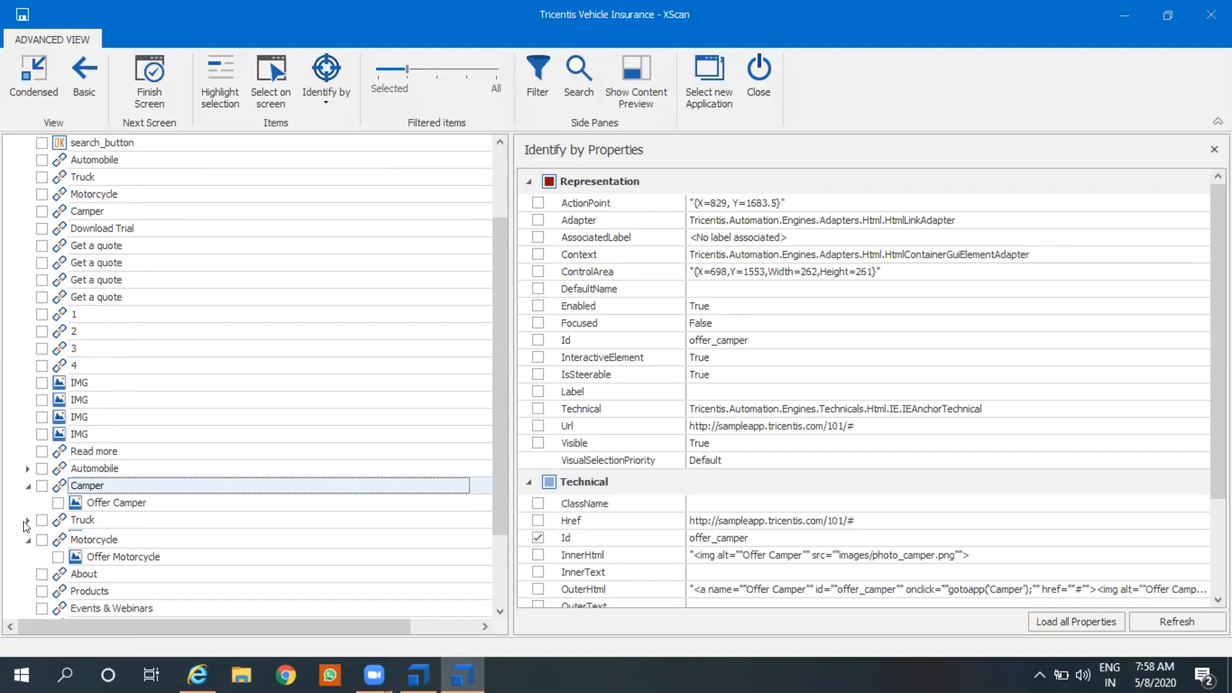
pyautogui.click(29, 485)
pyautogui.click(30, 487)
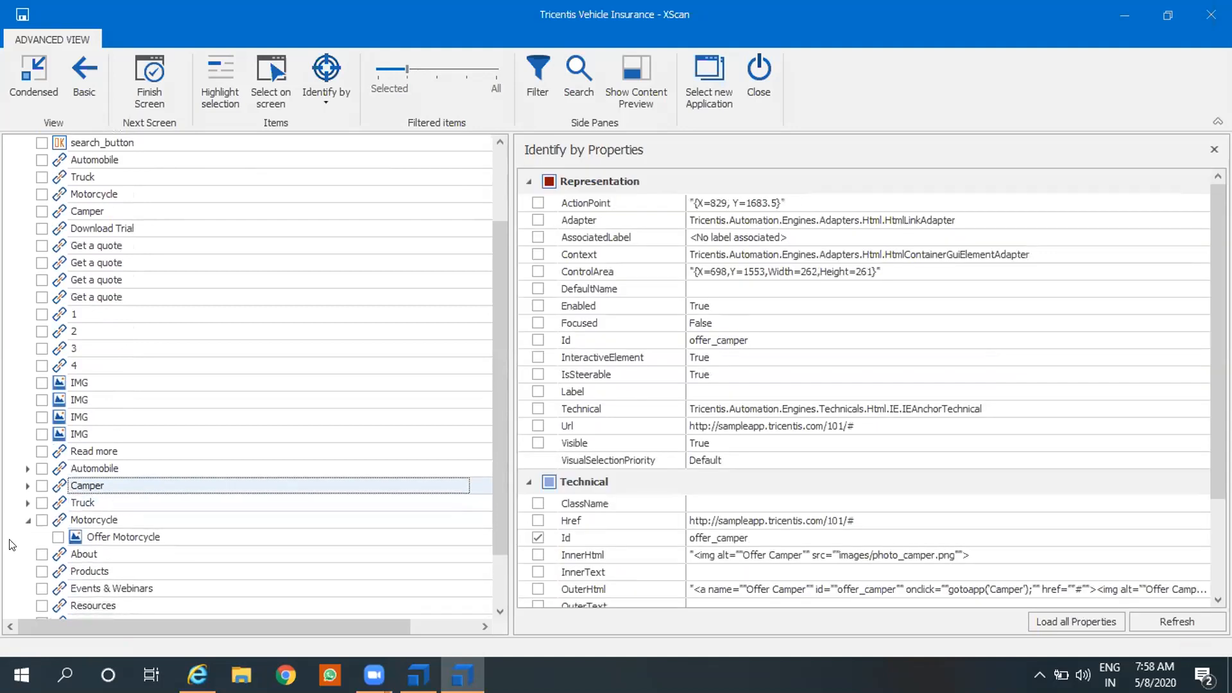
pyautogui.click(27, 522)
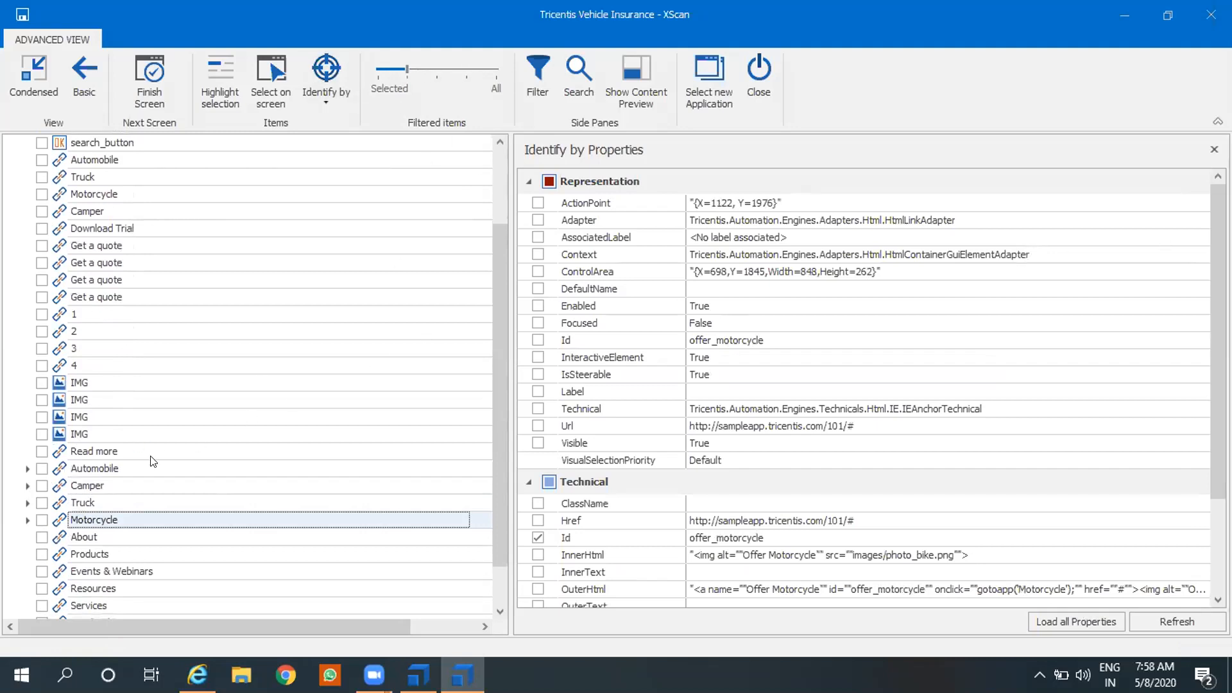
# - Include the collapsed Automobile, Camper, Truck and Motorcycle links in the module
pyautogui.click(41, 468)
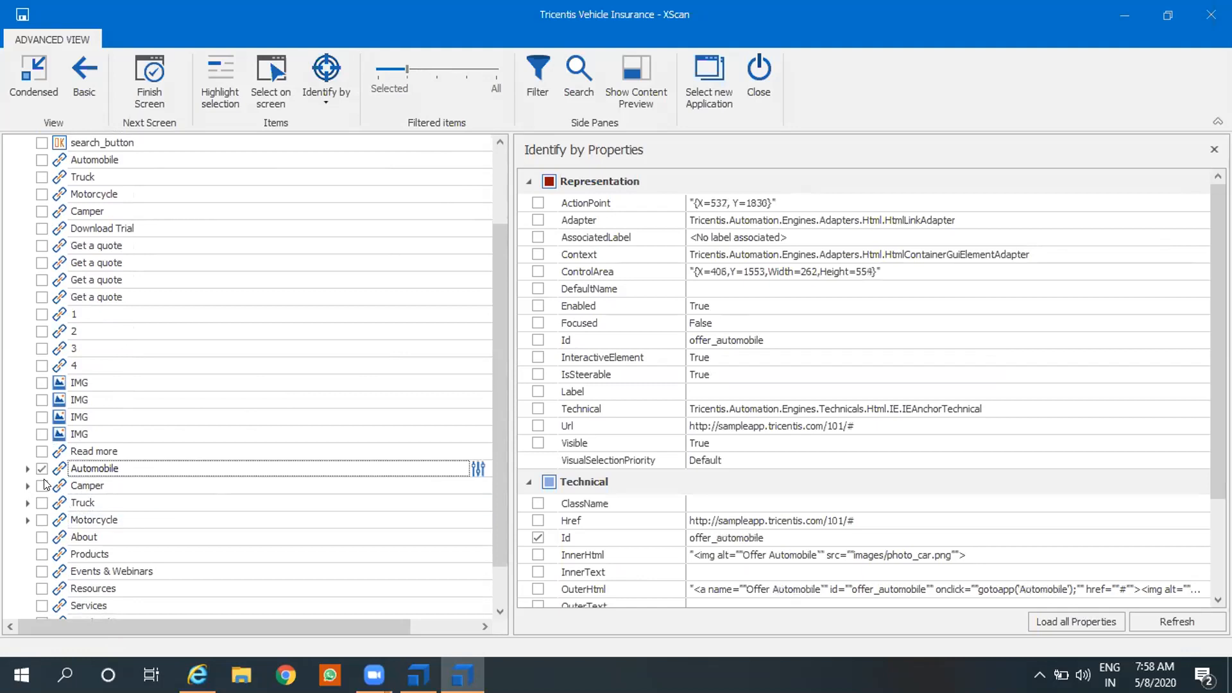
pyautogui.click(42, 485)
pyautogui.click(42, 503)
pyautogui.click(42, 519)
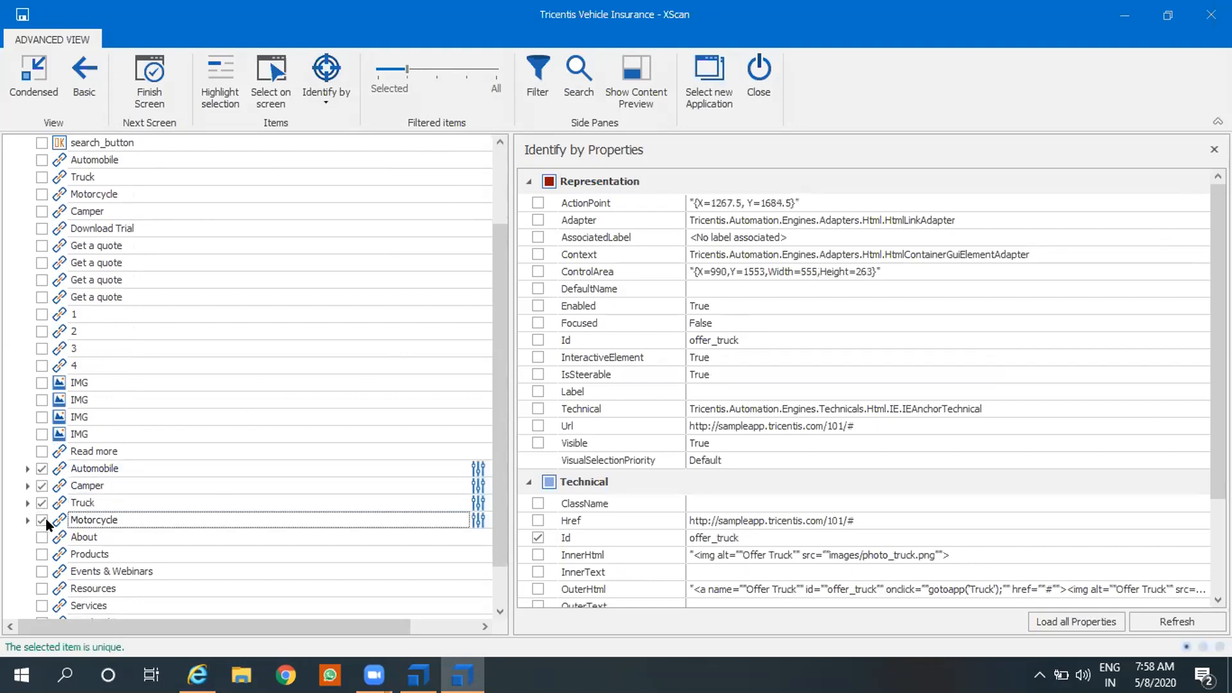
# - Compare the identification properties and XPath of the selected Automobile, Camper, Truck and Motorcycle links
pyautogui.click(95, 464)
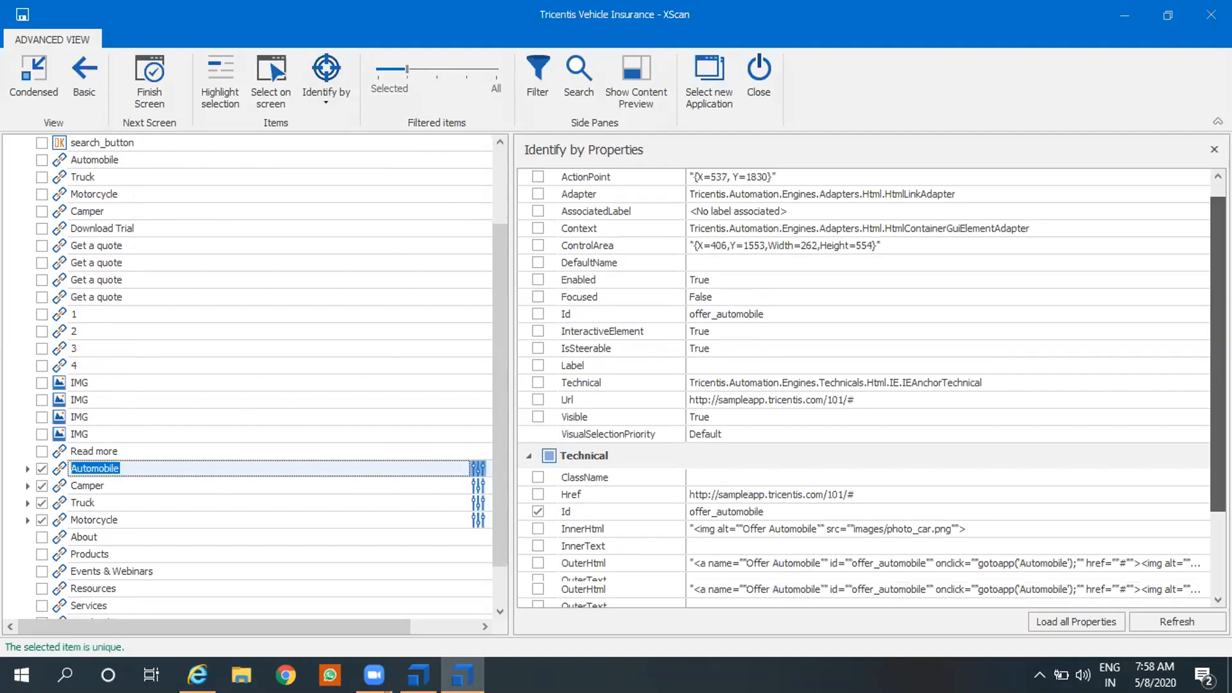
pyautogui.scroll(-2, 1203, 461)
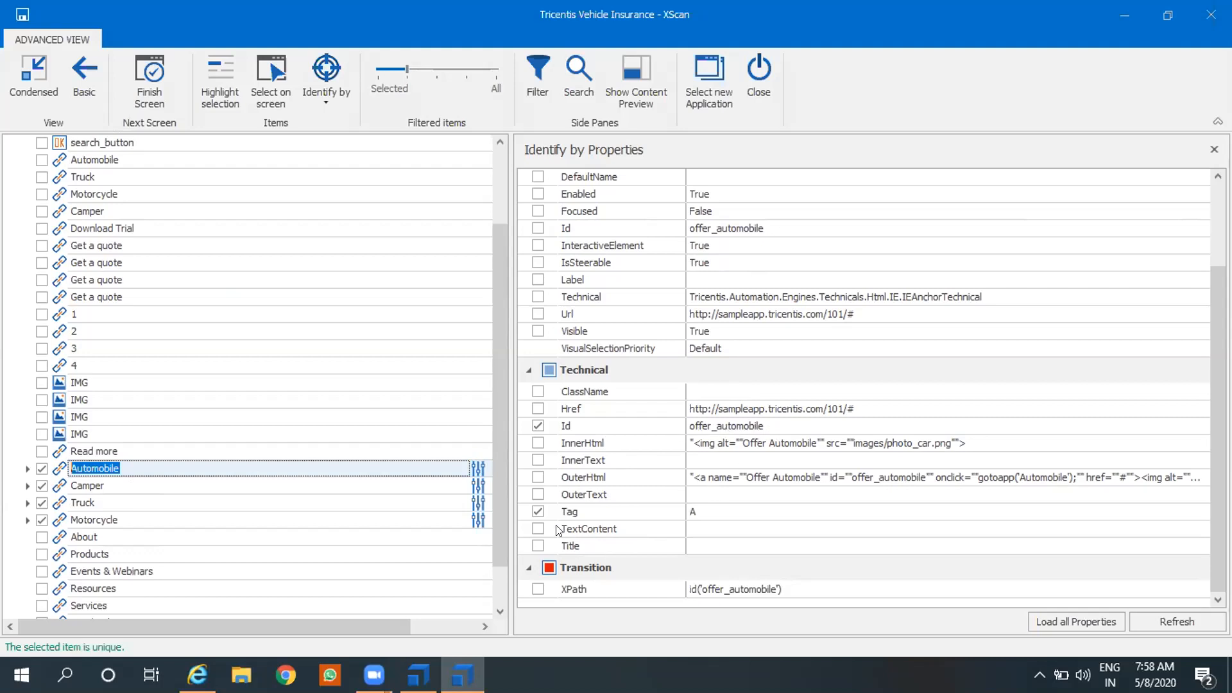
pyautogui.click(100, 488)
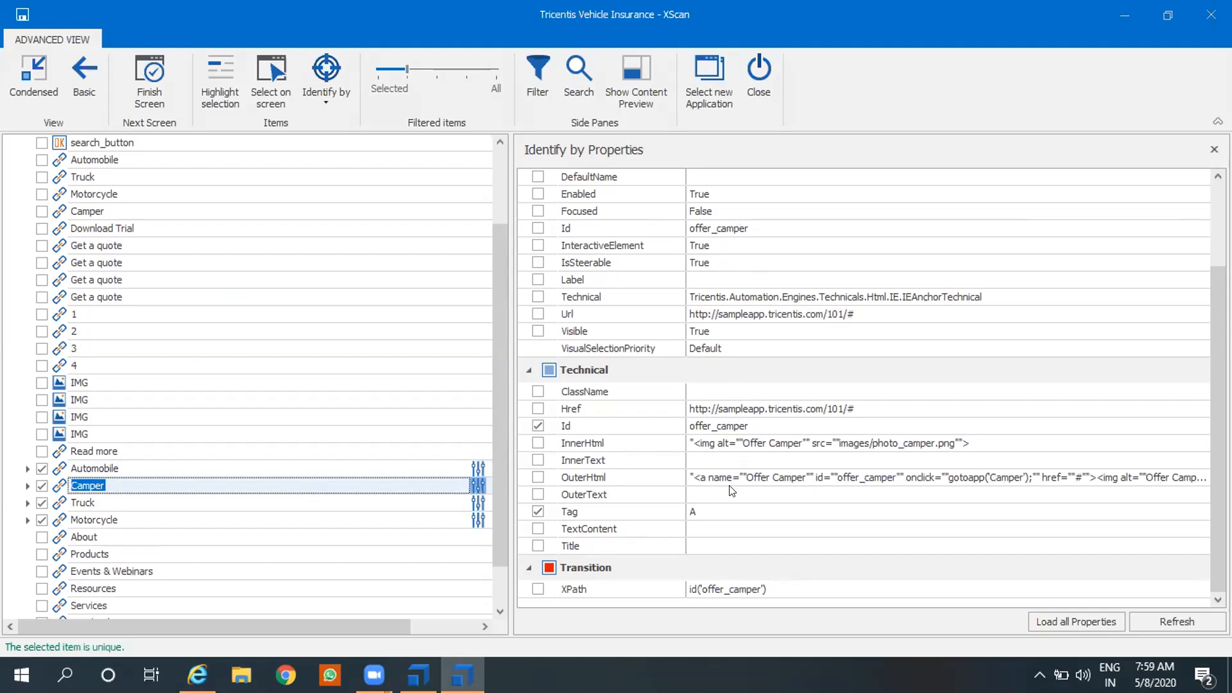
pyautogui.scroll(1, 806, 451)
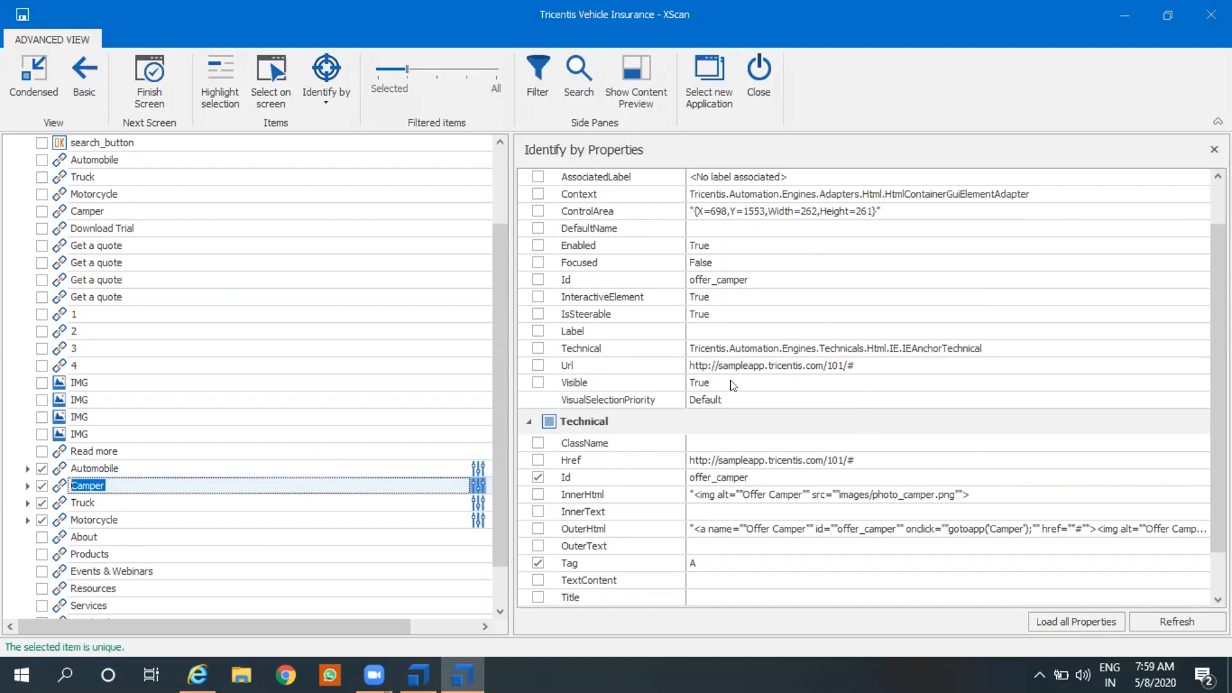
pyautogui.scroll(-1, 732, 394)
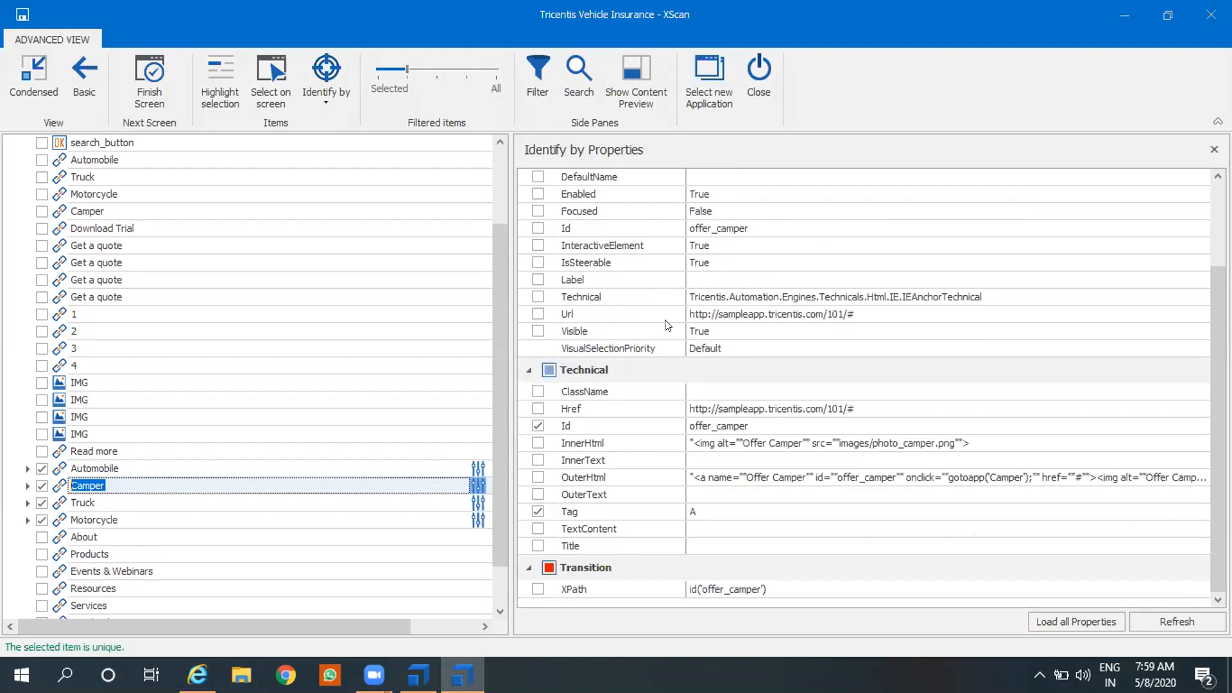
pyautogui.scroll(1, 690, 315)
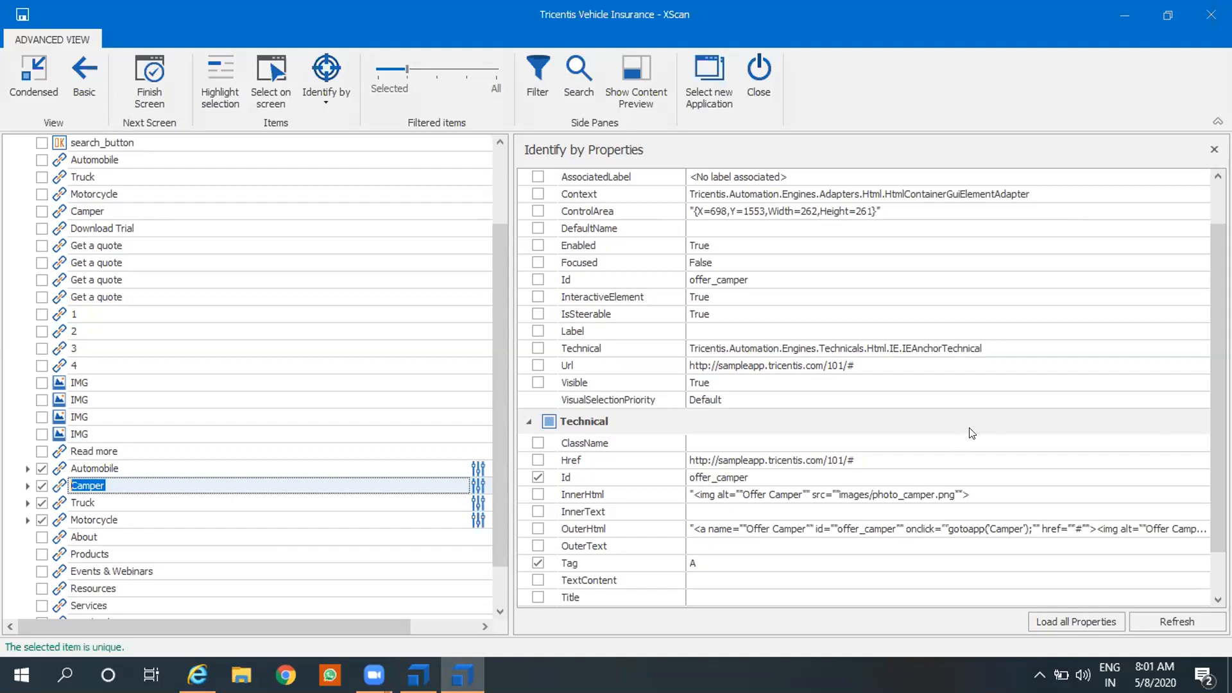
pyautogui.scroll(-1, 997, 443)
pyautogui.scroll(-1, 864, 385)
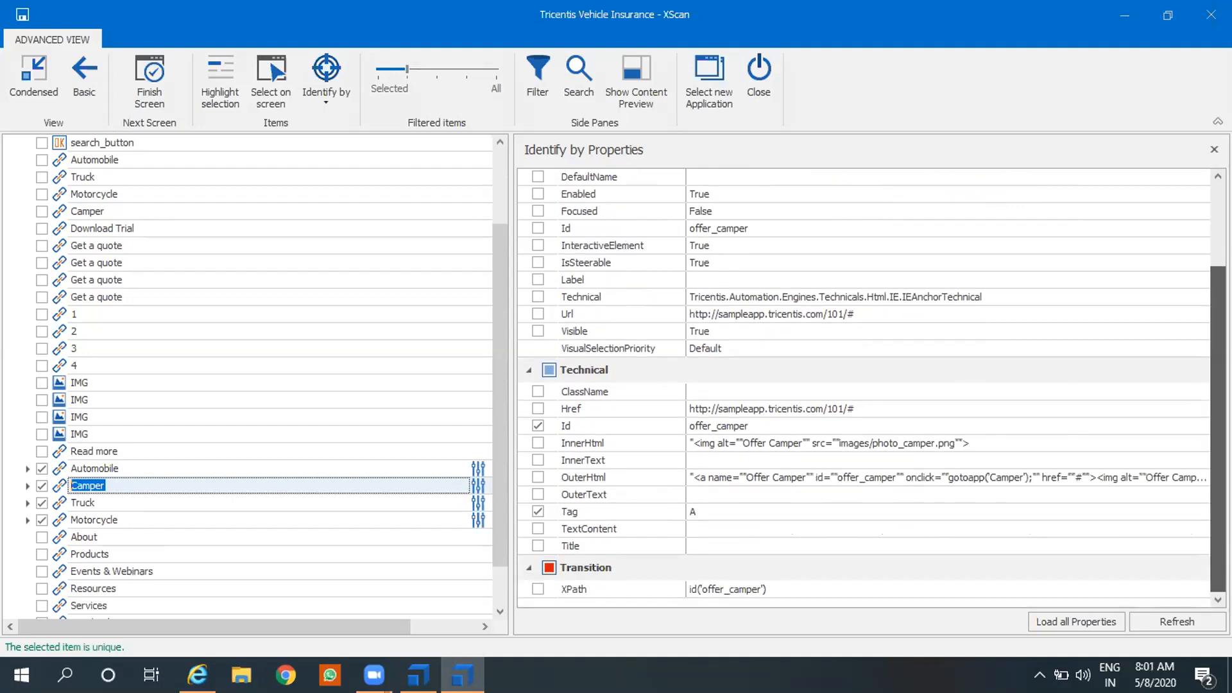
pyautogui.click(75, 503)
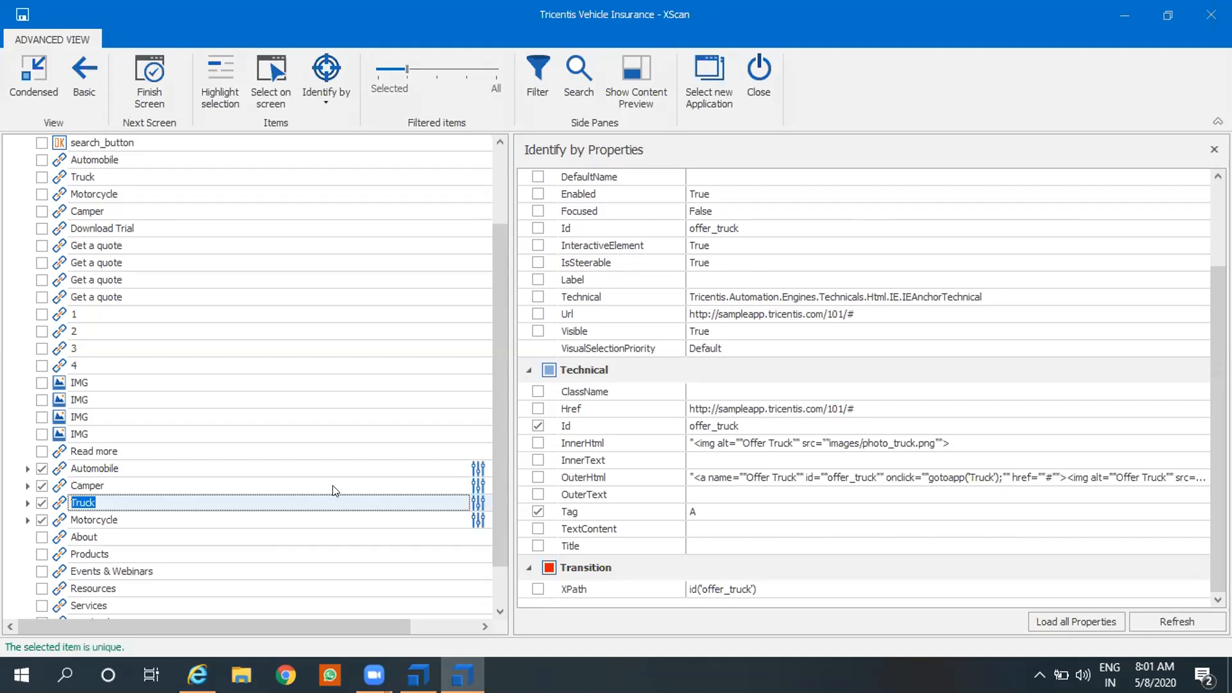
pyautogui.click(93, 518)
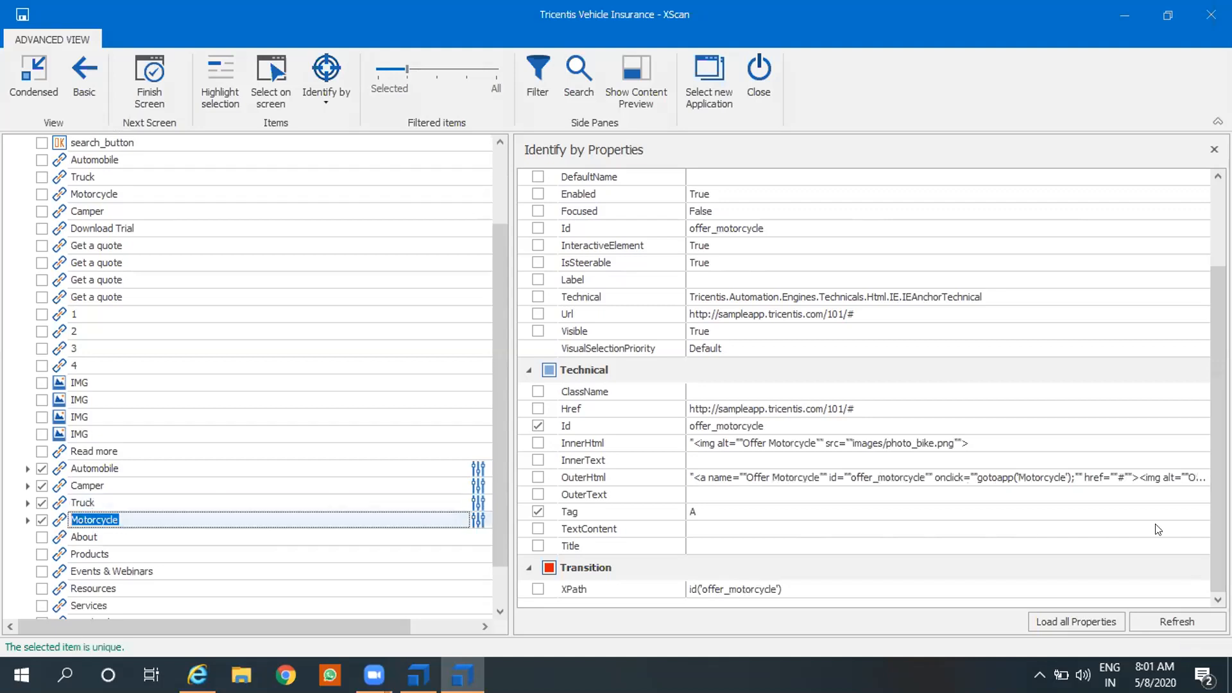
# - Save the scanned Tricentis Vehicle Insurance module and close XScan
pyautogui.moveTo(1212, 482)
pyautogui.mouseDown()
pyautogui.moveTo(1212, 355)
pyautogui.moveTo(1212, 495)
pyautogui.mouseUp()
pyautogui.moveTo(505, 521); pyautogui.dragTo(536, 313)
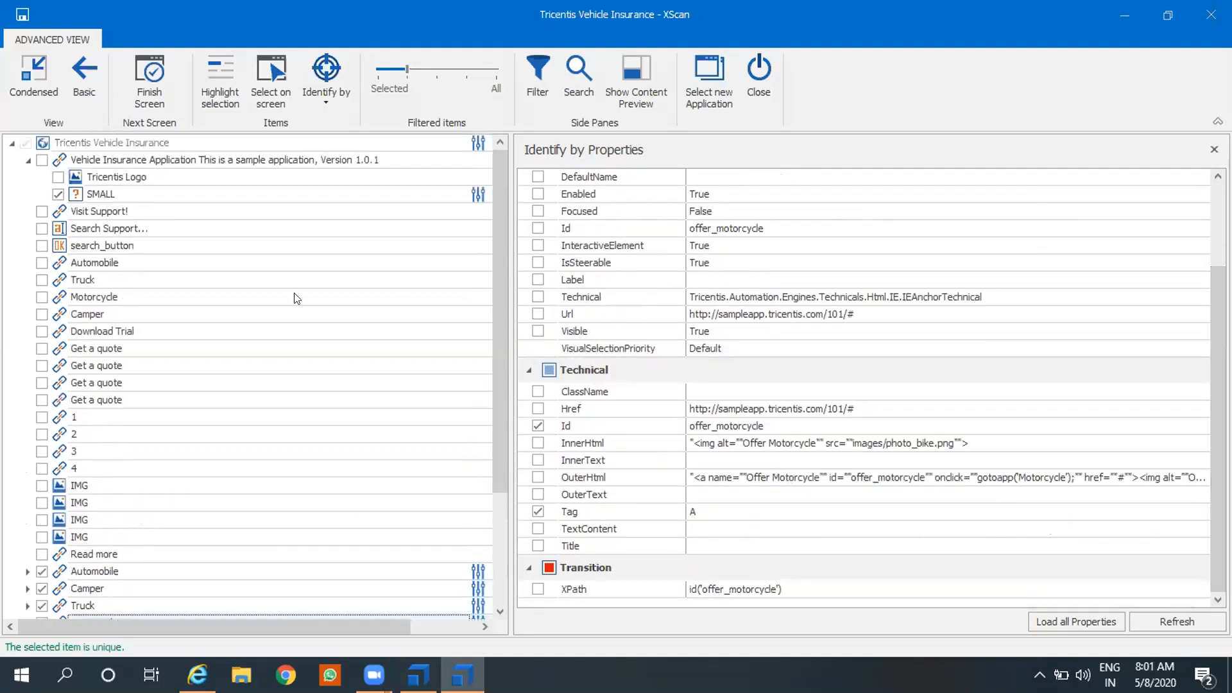
pyautogui.click(22, 15)
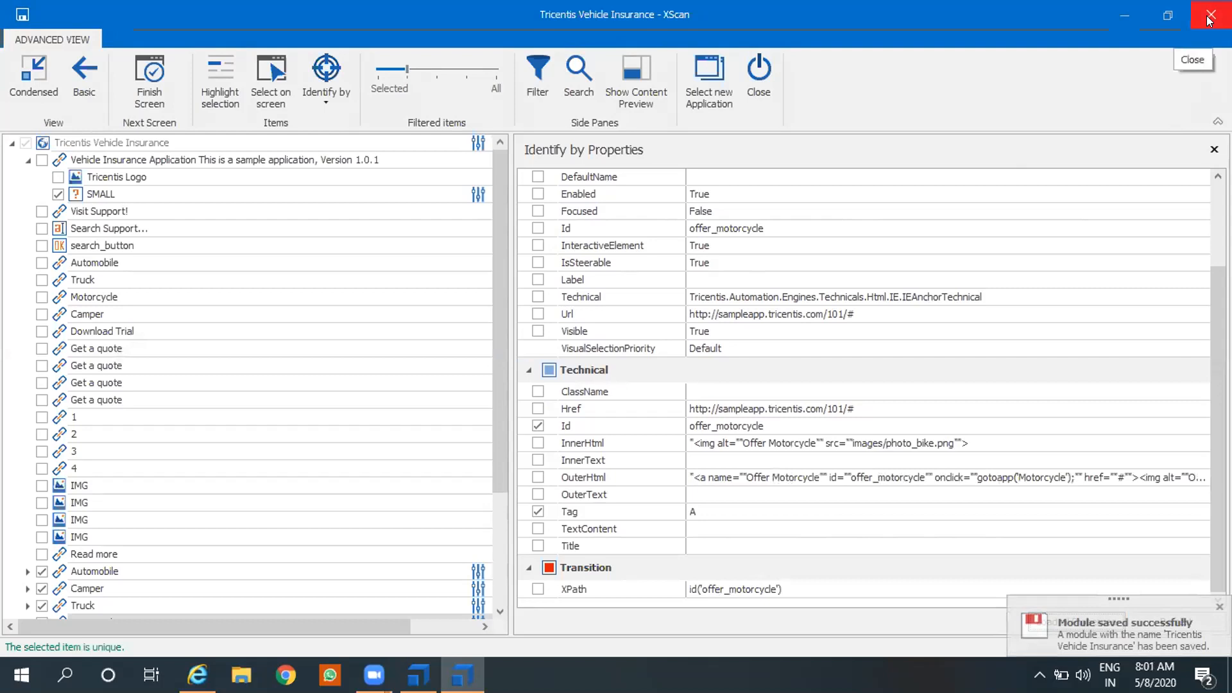
pyautogui.click(1210, 20)
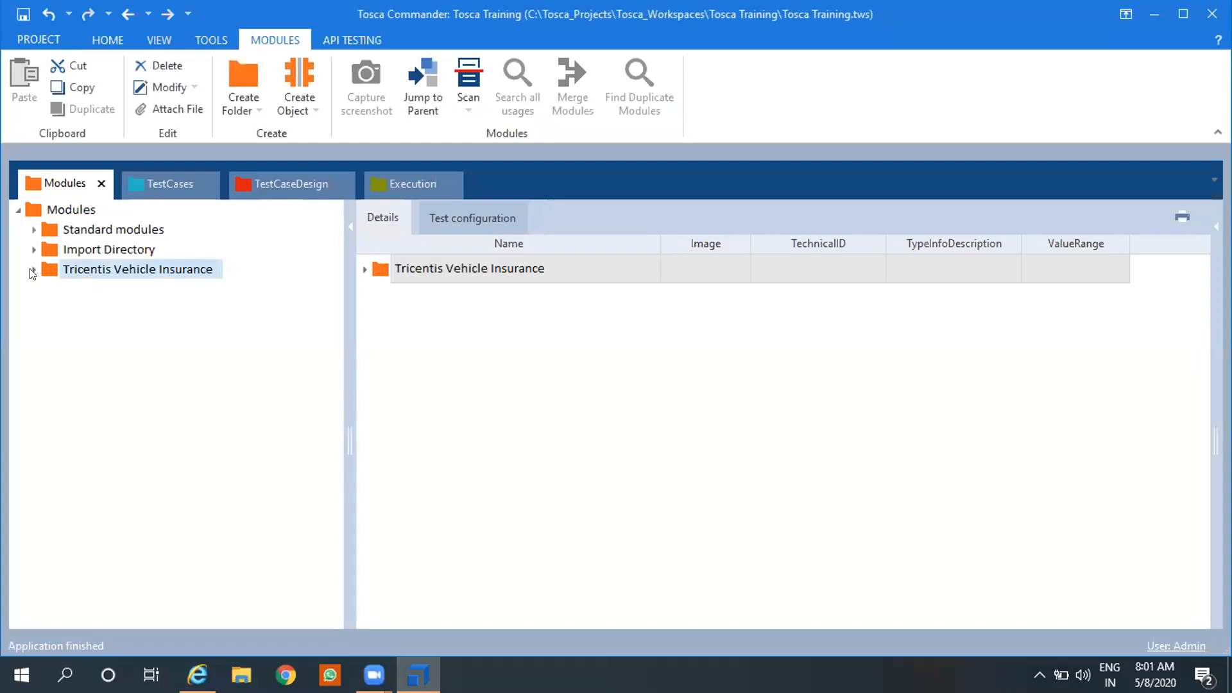
# - In Tosca Commander, expand the Tricentis Vehicle Insurance folder and its module to show the scanned controls
pyautogui.click(33, 270)
pyautogui.click(94, 283)
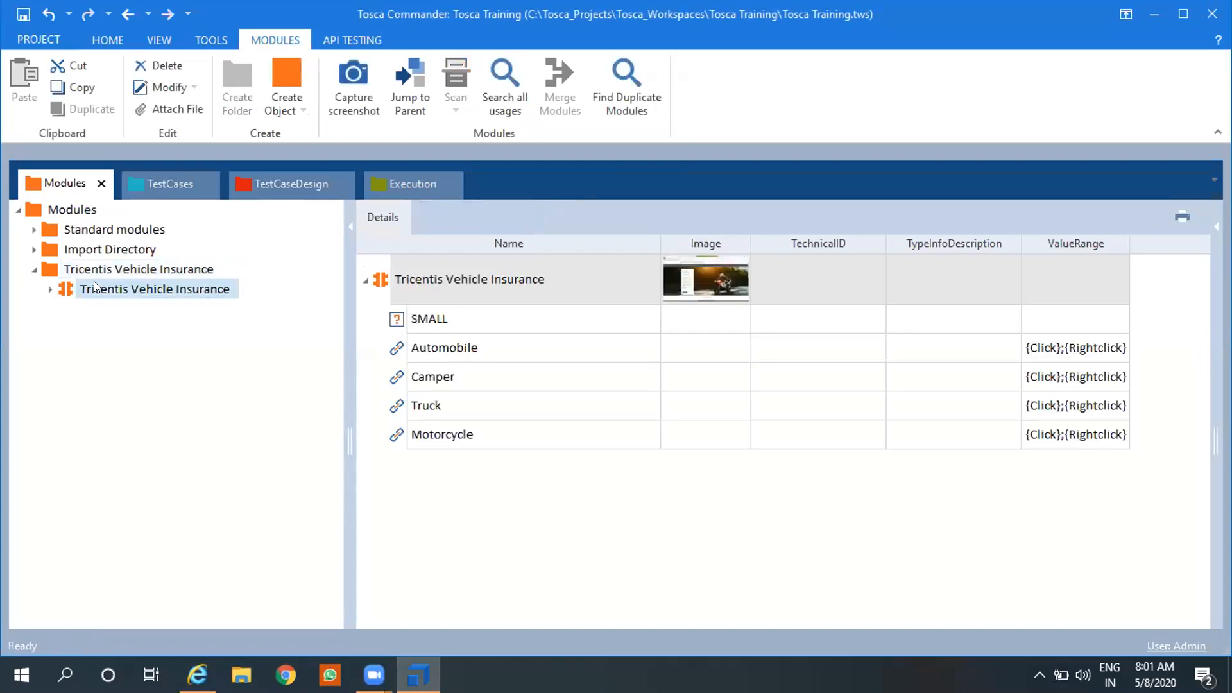
pyautogui.click(50, 290)
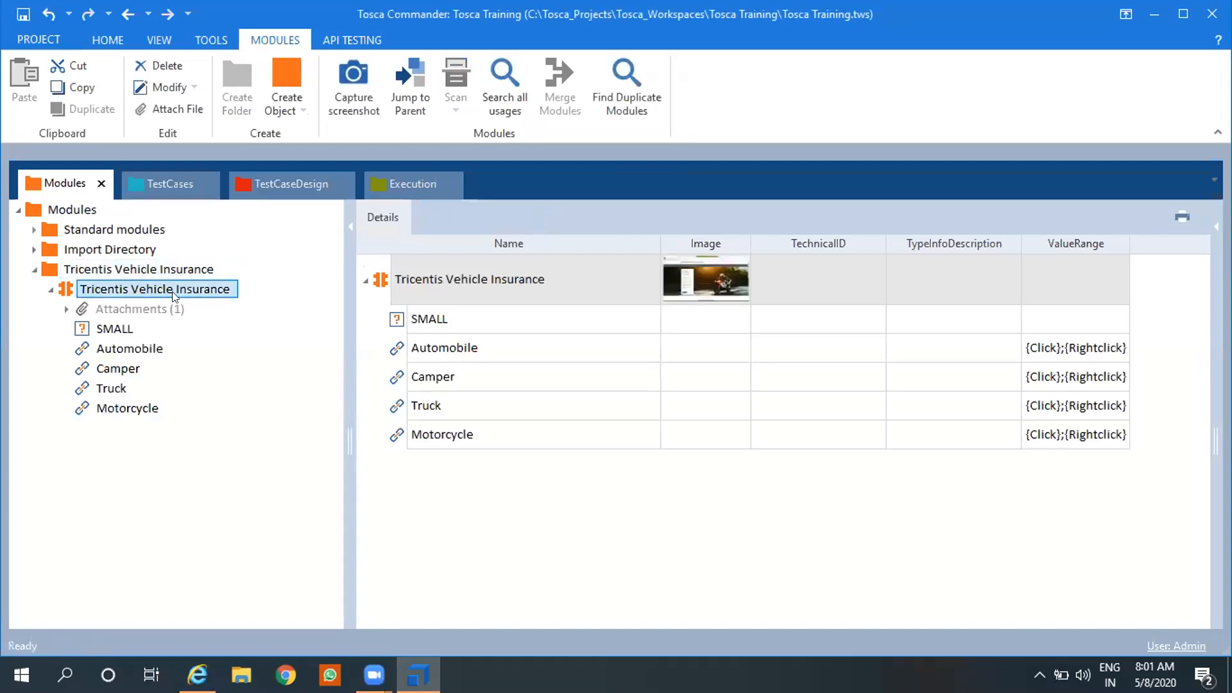
# - Rename the Tricentis Vehicle Insurance module inside its folder as Top Menu
pyautogui.doubleClick(231, 286)
pyautogui.click(231, 285)
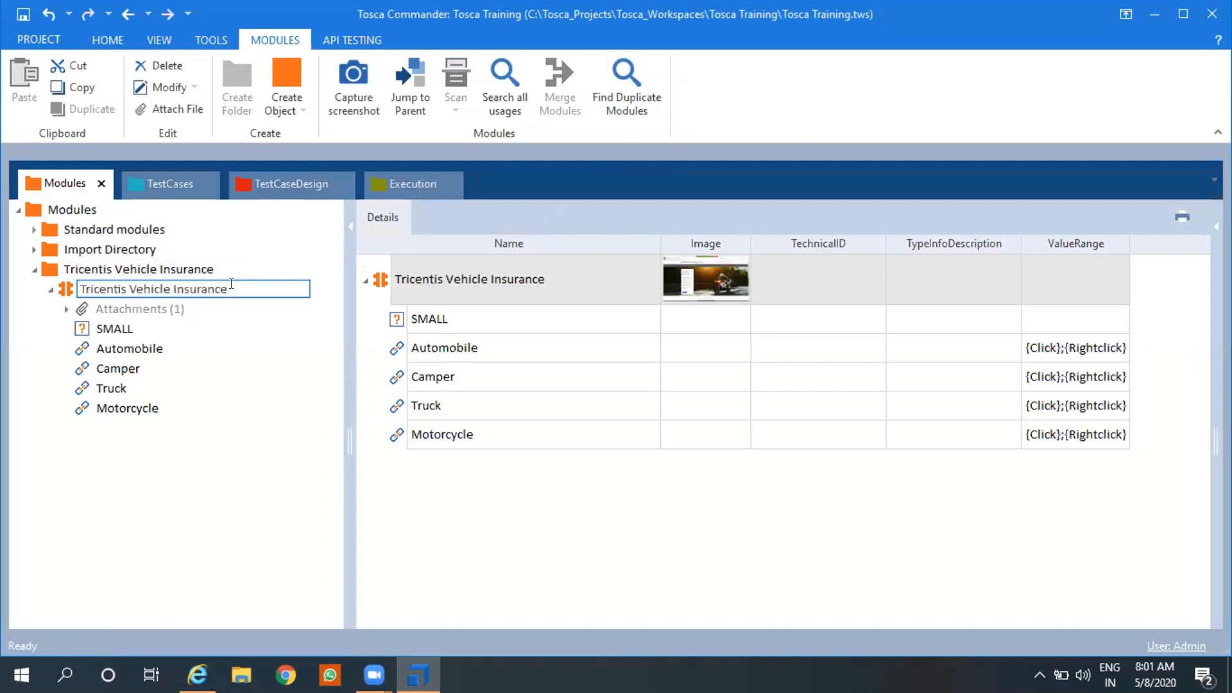
pyautogui.moveTo(231, 285); pyautogui.dragTo(72, 280)
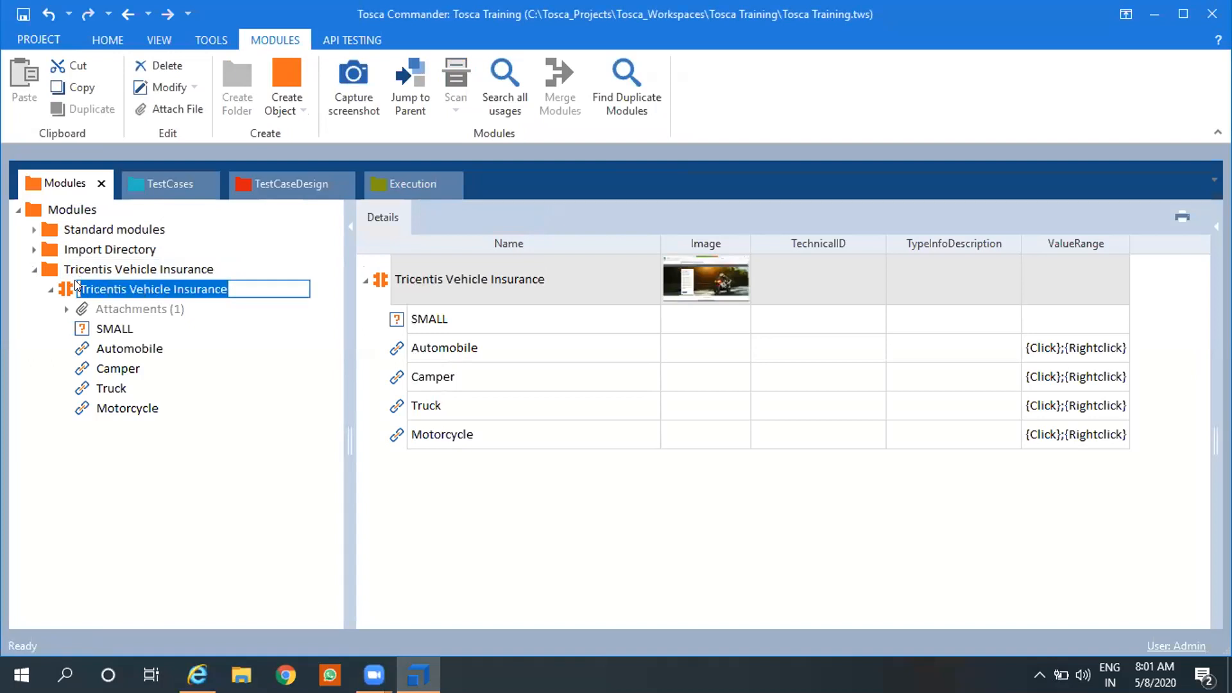
pyautogui.press('BackSpace')
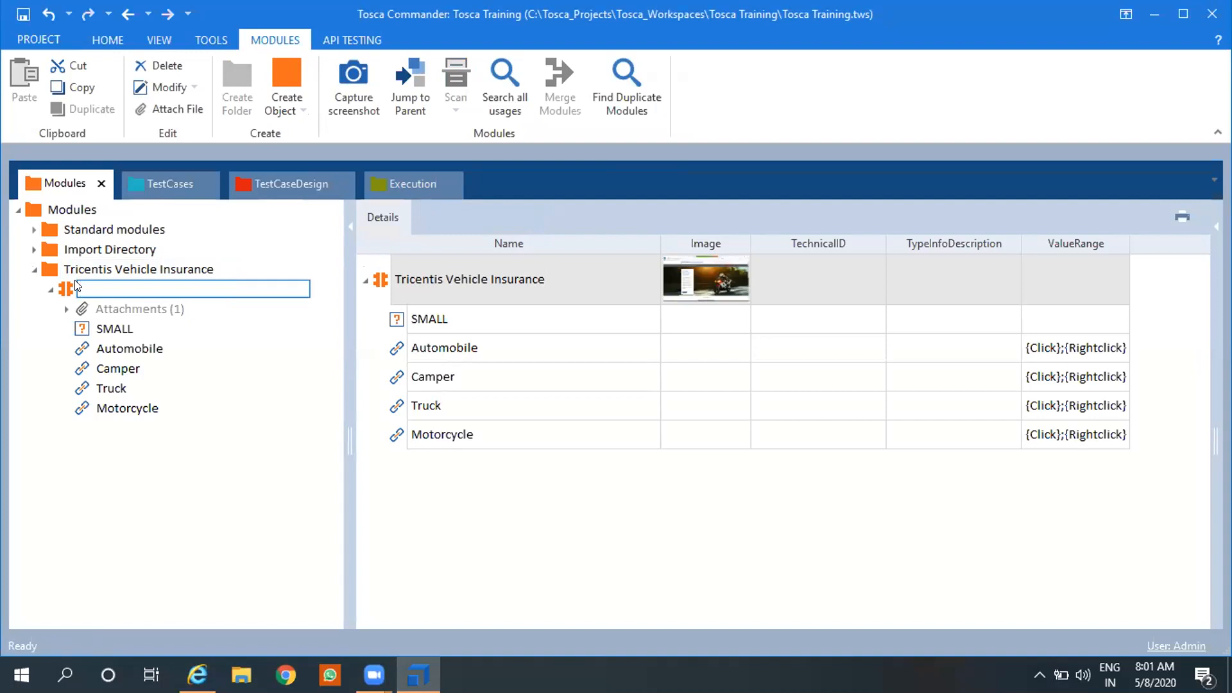
pyautogui.write('Top Menu')
pyautogui.press('Return')
pyautogui.click(104, 267)
pyautogui.click(105, 283)
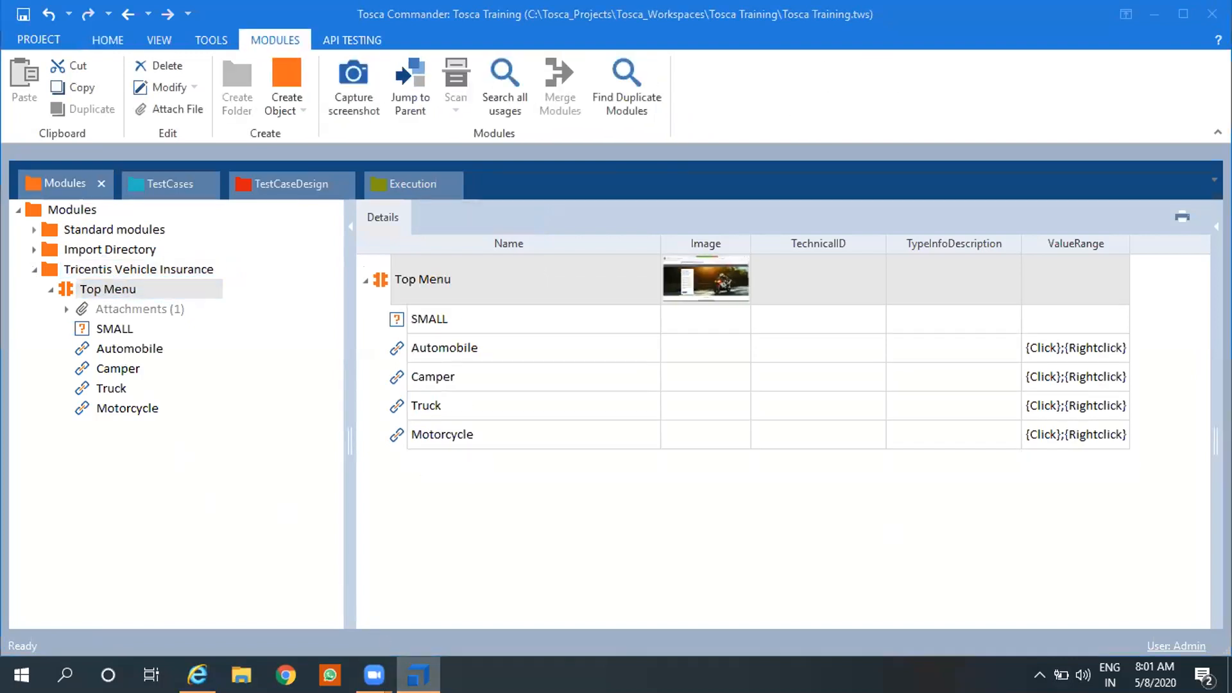
pyautogui.hotkey('alt', 'Tab')
pyautogui.hotkey('alt', 'Tab')
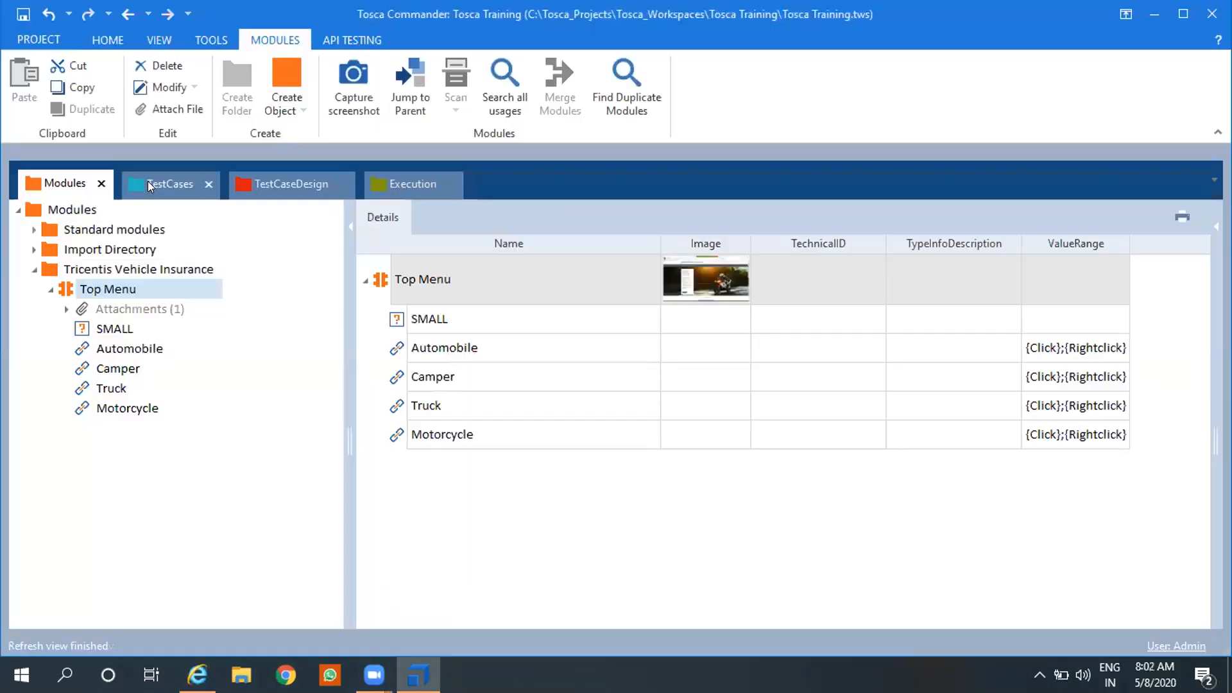
# - Create a new test case named Testcase directly under the TestCases root folder
pyautogui.click(148, 181)
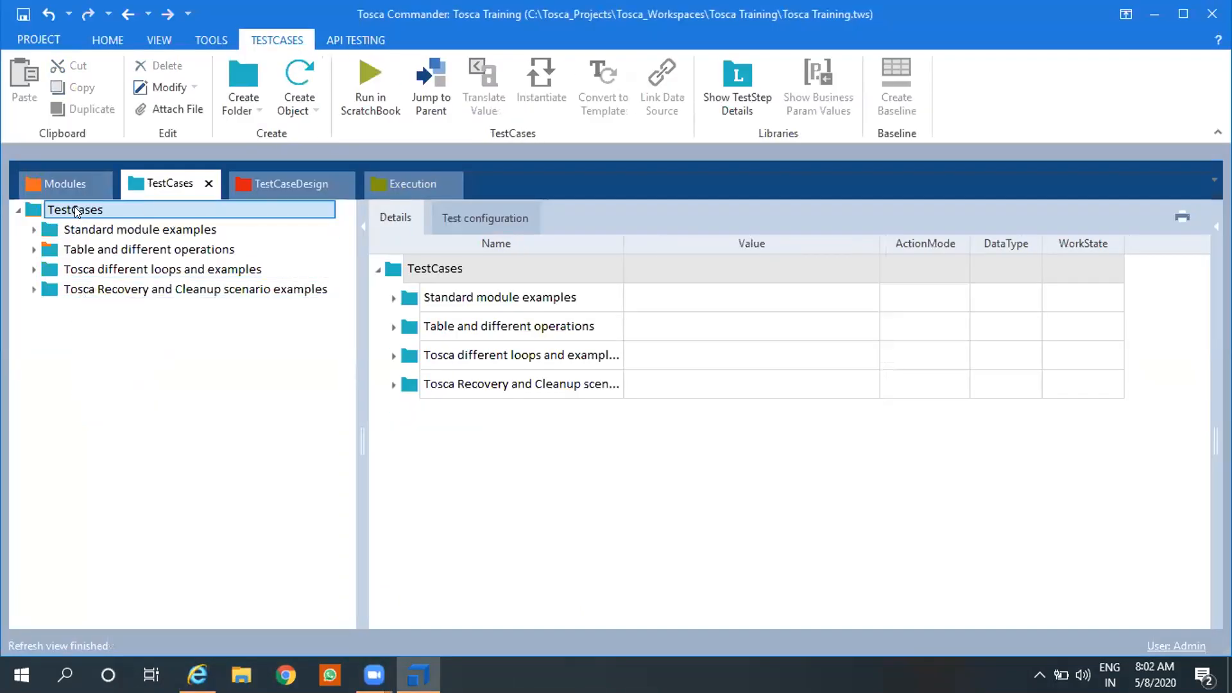
pyautogui.rightClick(74, 211)
pyautogui.click(145, 185)
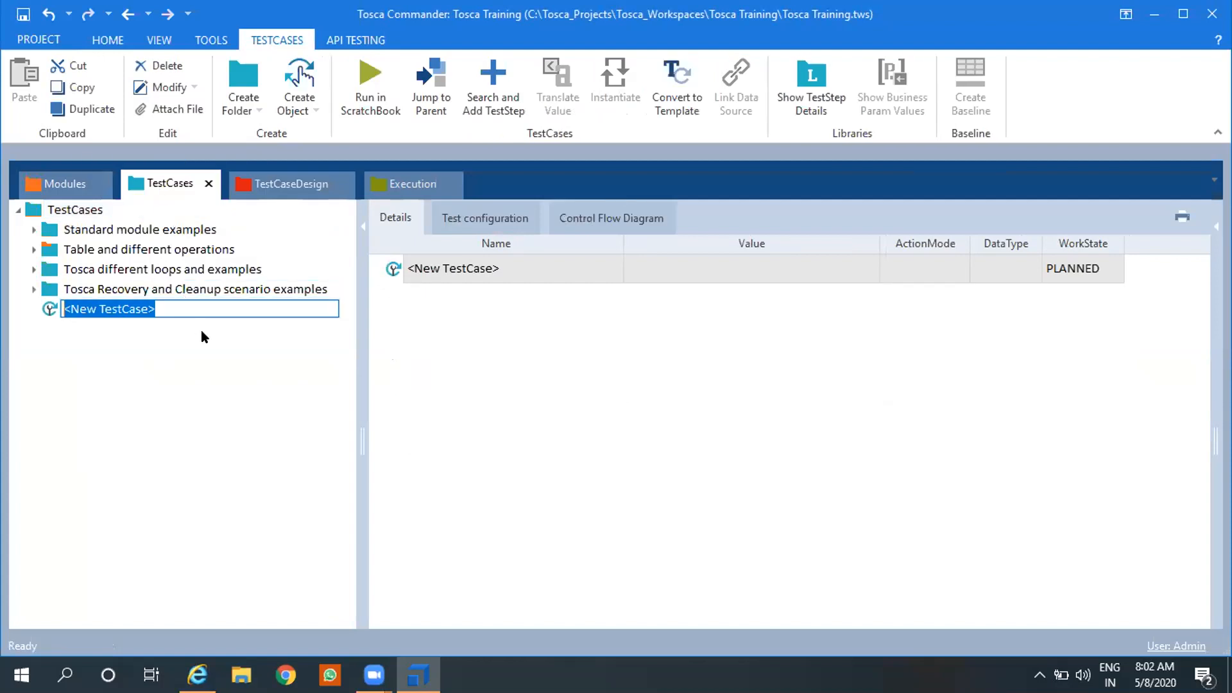
pyautogui.write('Tes')
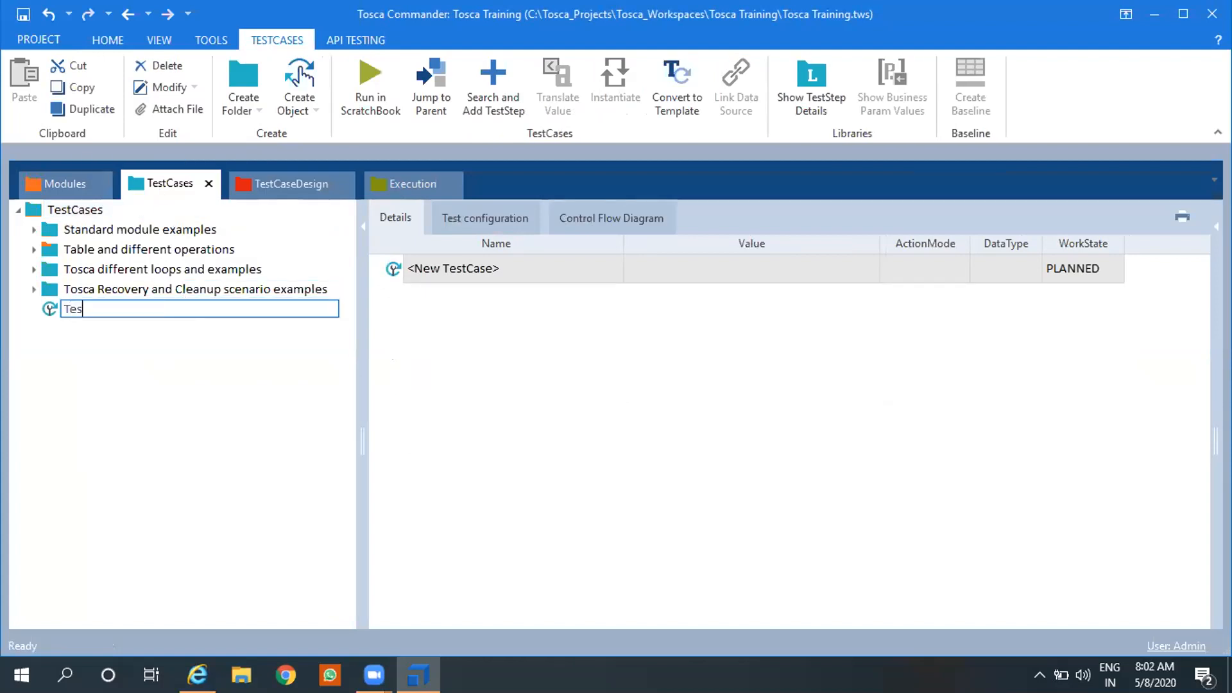
pyautogui.write('tcase')
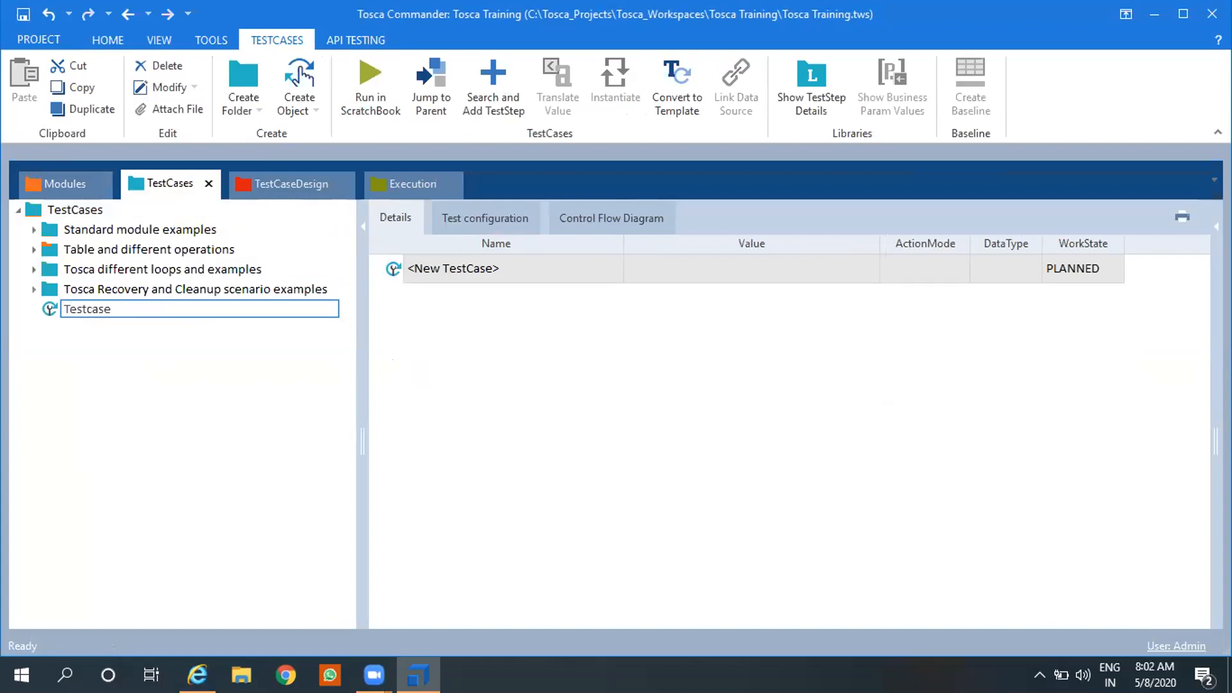
pyautogui.press('Return')
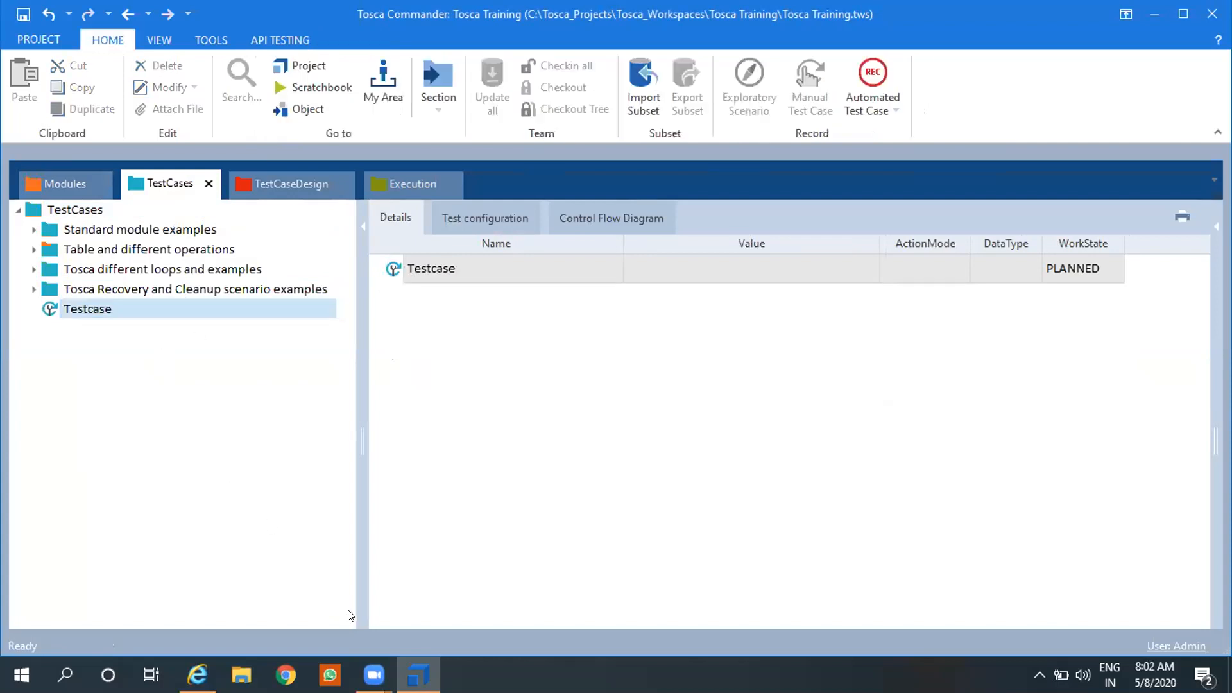
# - Add the Top Menu module to Testcase as a test step and narrow its Name and Value columns
pyautogui.click(73, 182)
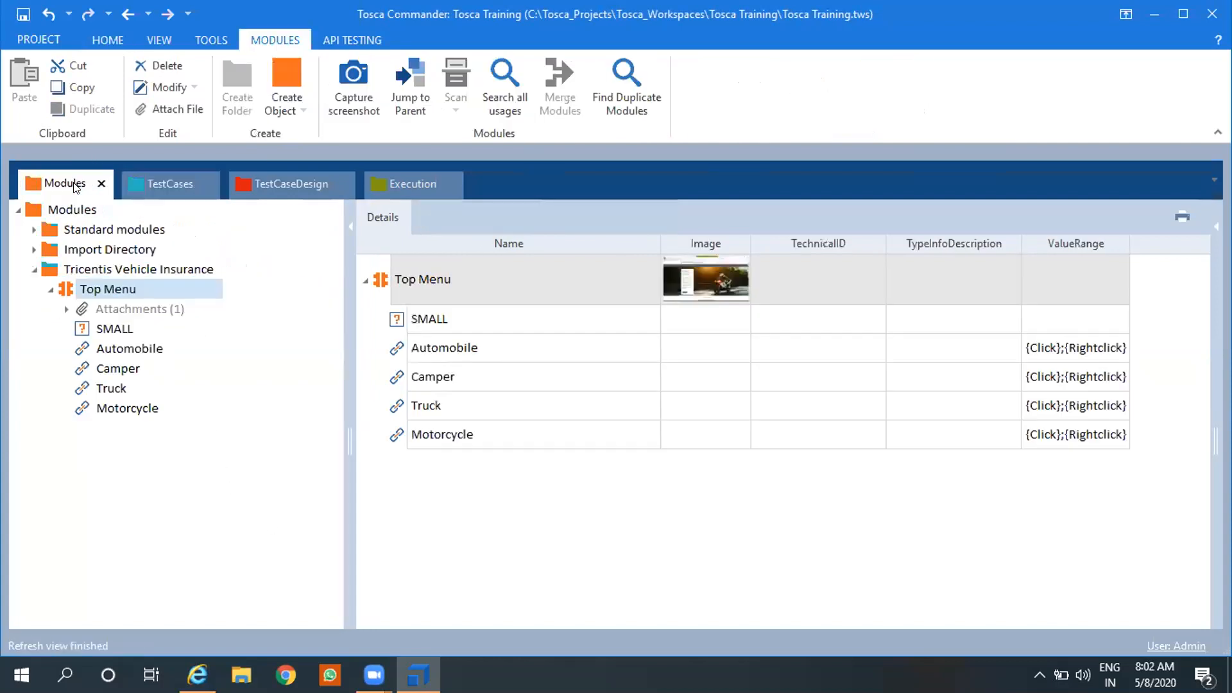
pyautogui.moveTo(64, 288); pyautogui.dragTo(108, 311)
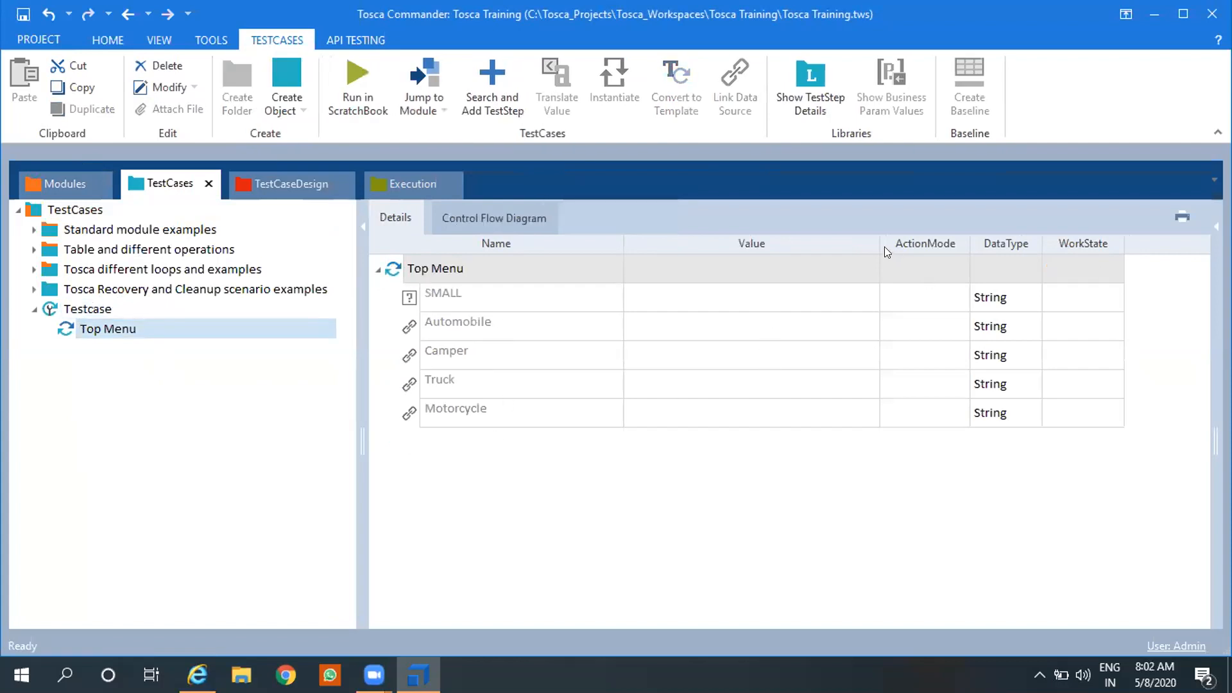
pyautogui.moveTo(878, 240); pyautogui.dragTo(730, 240)
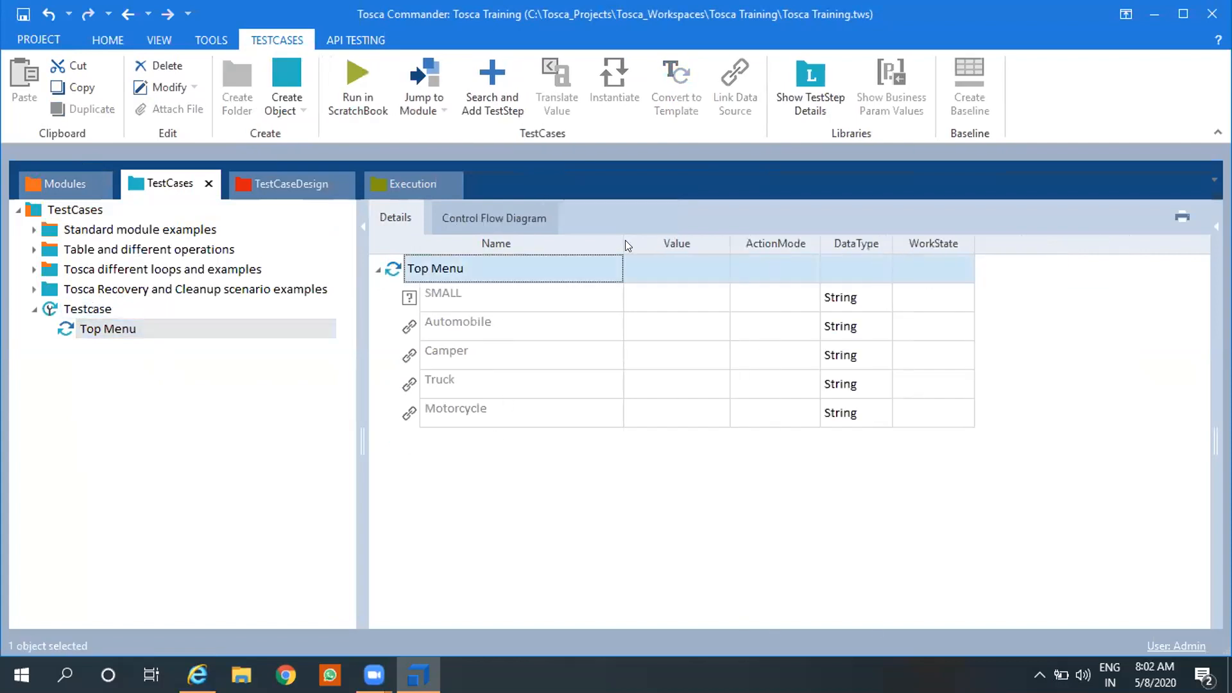
pyautogui.moveTo(623, 240); pyautogui.dragTo(508, 249)
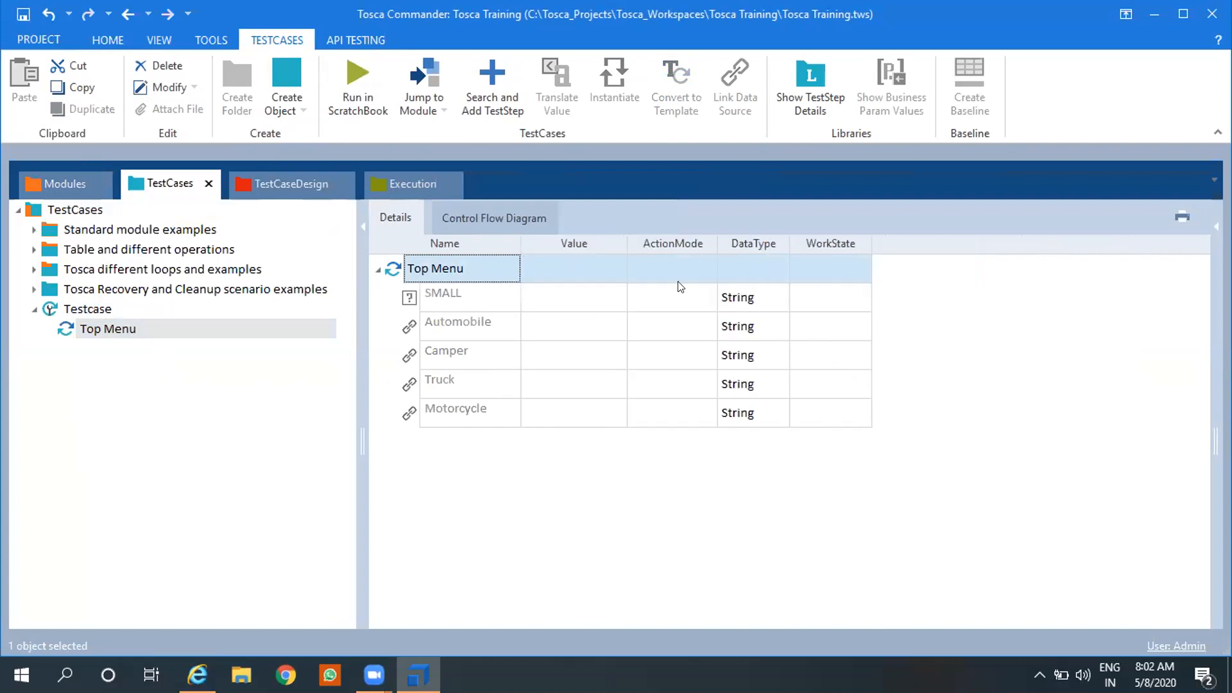
pyautogui.moveTo(619, 238); pyautogui.dragTo(597, 242)
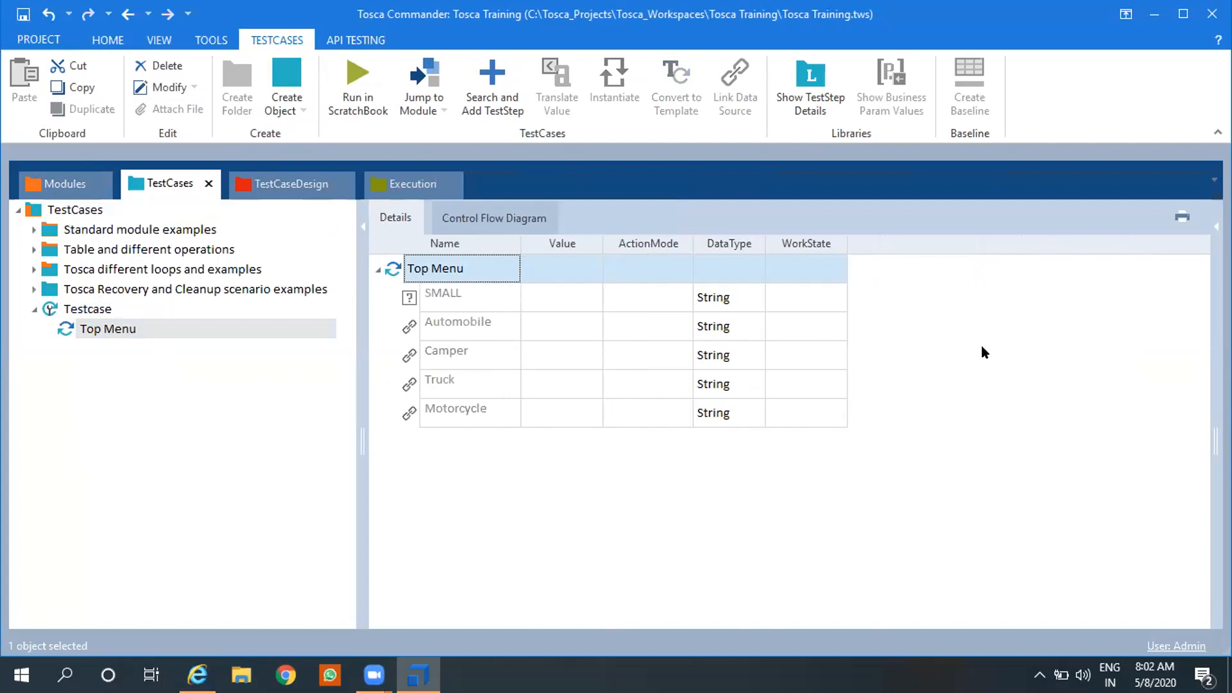
# - Hide the DoNothing values and view the Top Menu step inside Testcase
pyautogui.click(163, 37)
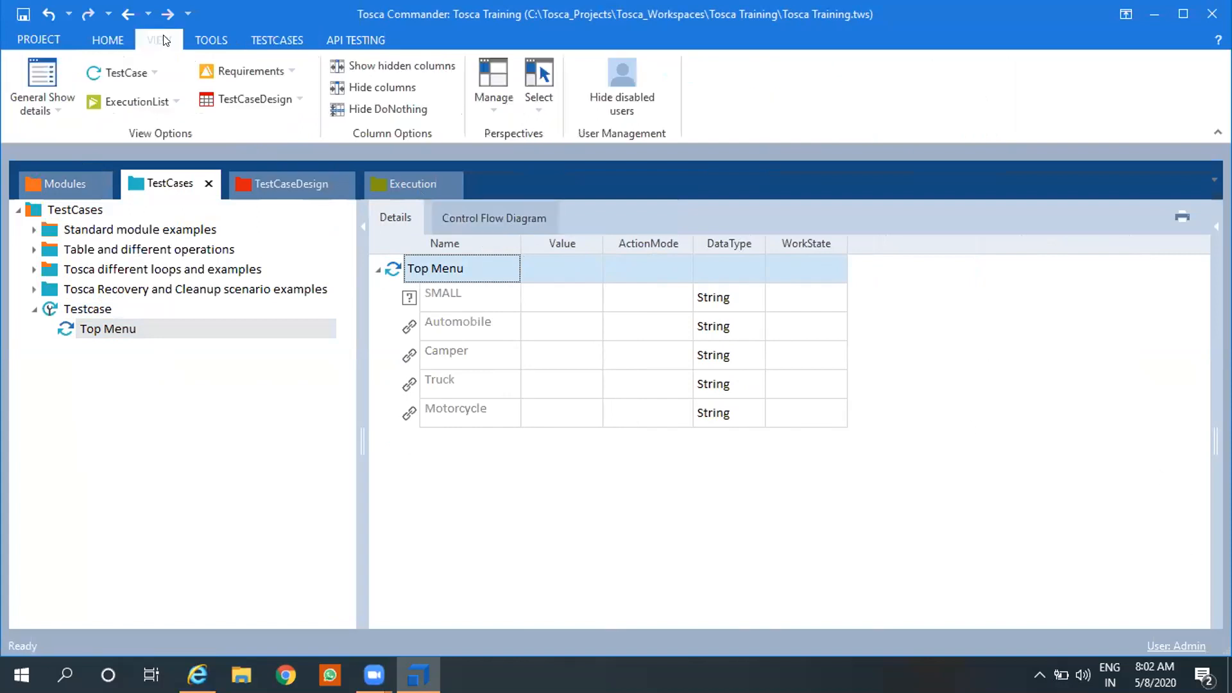
pyautogui.click(376, 109)
pyautogui.click(610, 462)
pyautogui.click(76, 310)
pyautogui.click(90, 327)
pyautogui.click(563, 276)
pyautogui.click(742, 474)
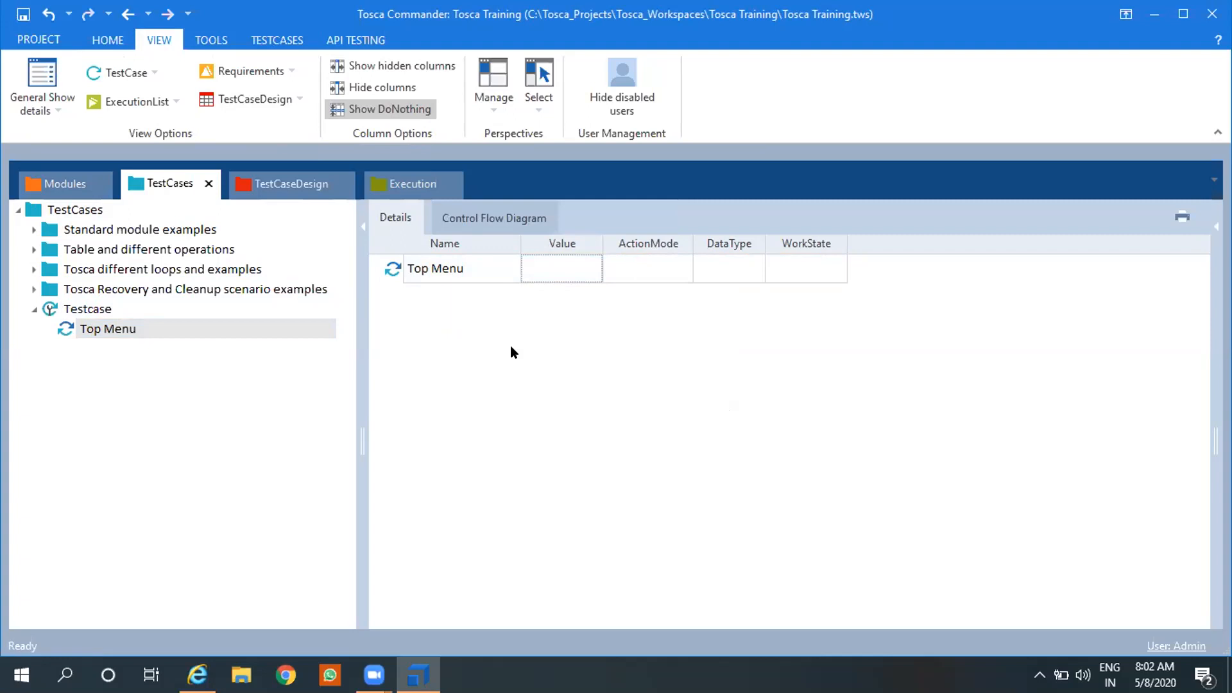
# - Show the DoNothing values of the Top Menu step and widen its Value and Name columns
pyautogui.click(353, 109)
pyautogui.click(379, 270)
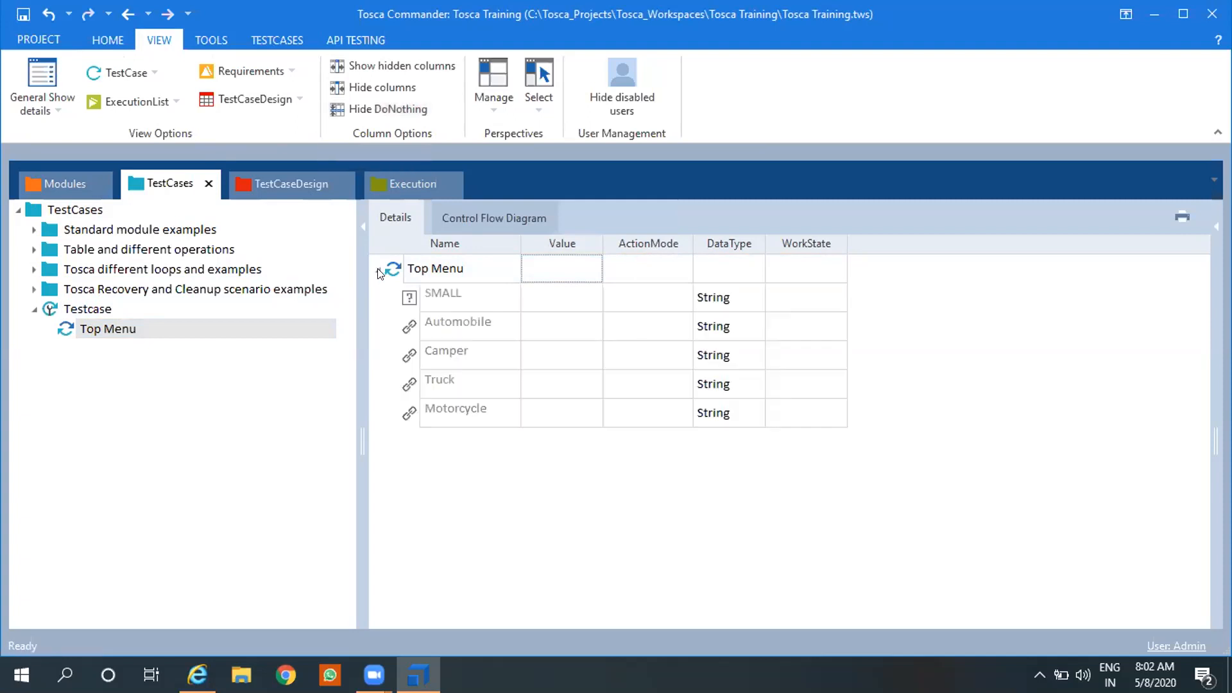
pyautogui.moveTo(603, 244); pyautogui.dragTo(651, 237)
pyautogui.moveTo(513, 248)
pyautogui.mouseDown()
pyautogui.moveTo(553, 247)
pyautogui.moveTo(536, 247)
pyautogui.mouseUp()
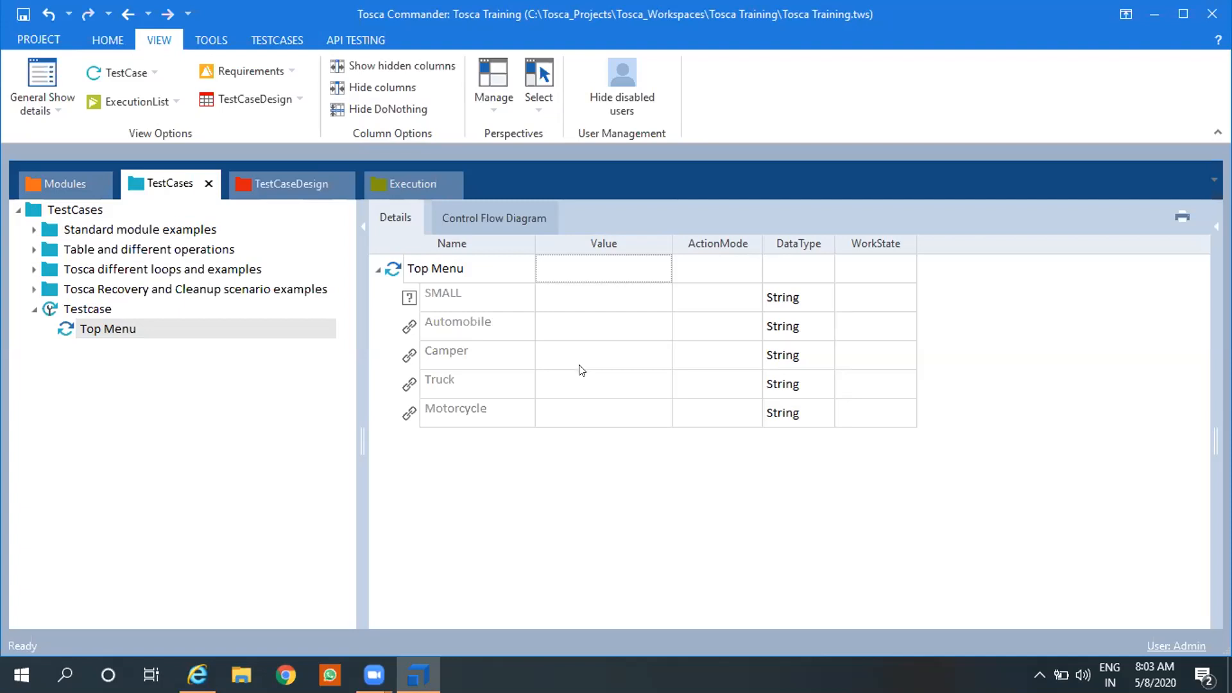
# - Hide the DoNothing values in Testcase and inspect both the test case and its Top Menu step
pyautogui.click(77, 312)
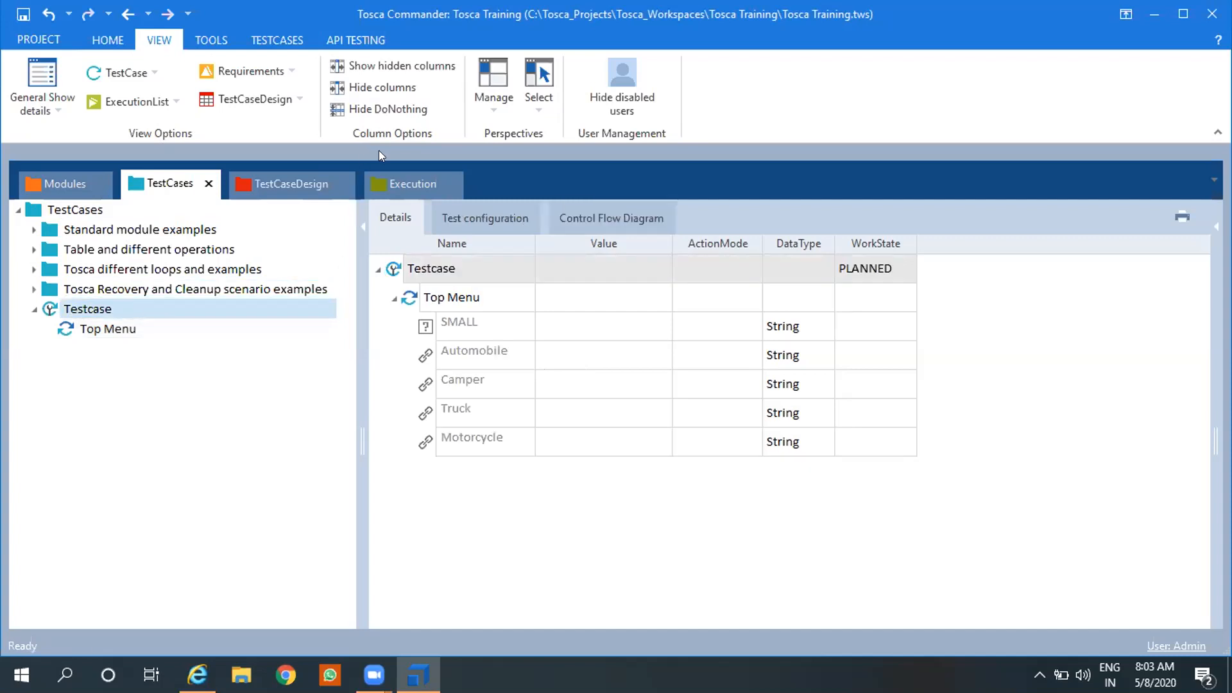
pyautogui.click(397, 108)
pyautogui.click(76, 309)
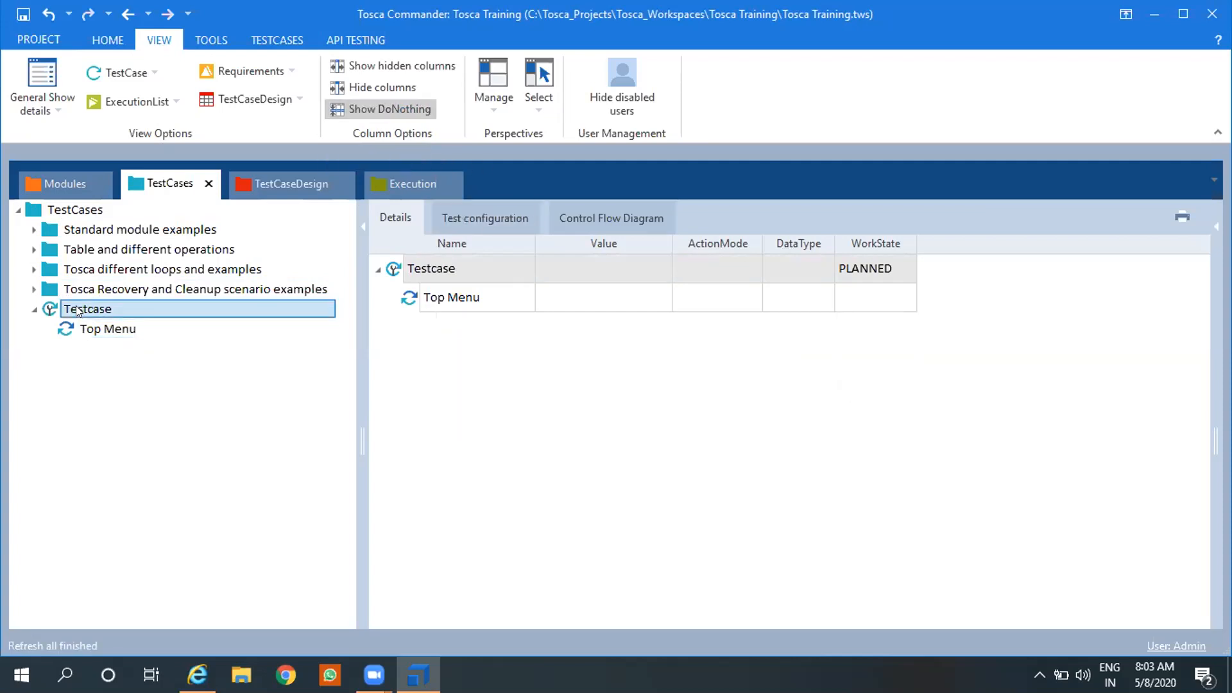
pyautogui.click(90, 329)
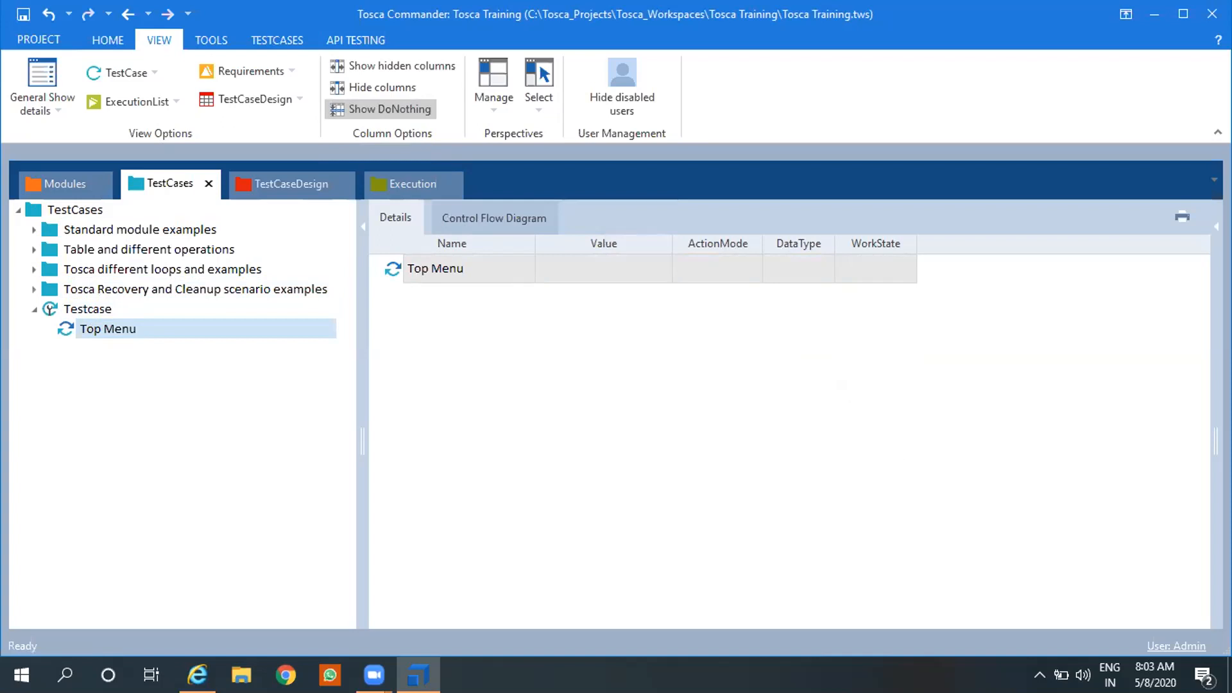
# - Compare the controls in the Top Menu module with the Top Menu test step under Testcase
pyautogui.click(48, 183)
pyautogui.click(166, 390)
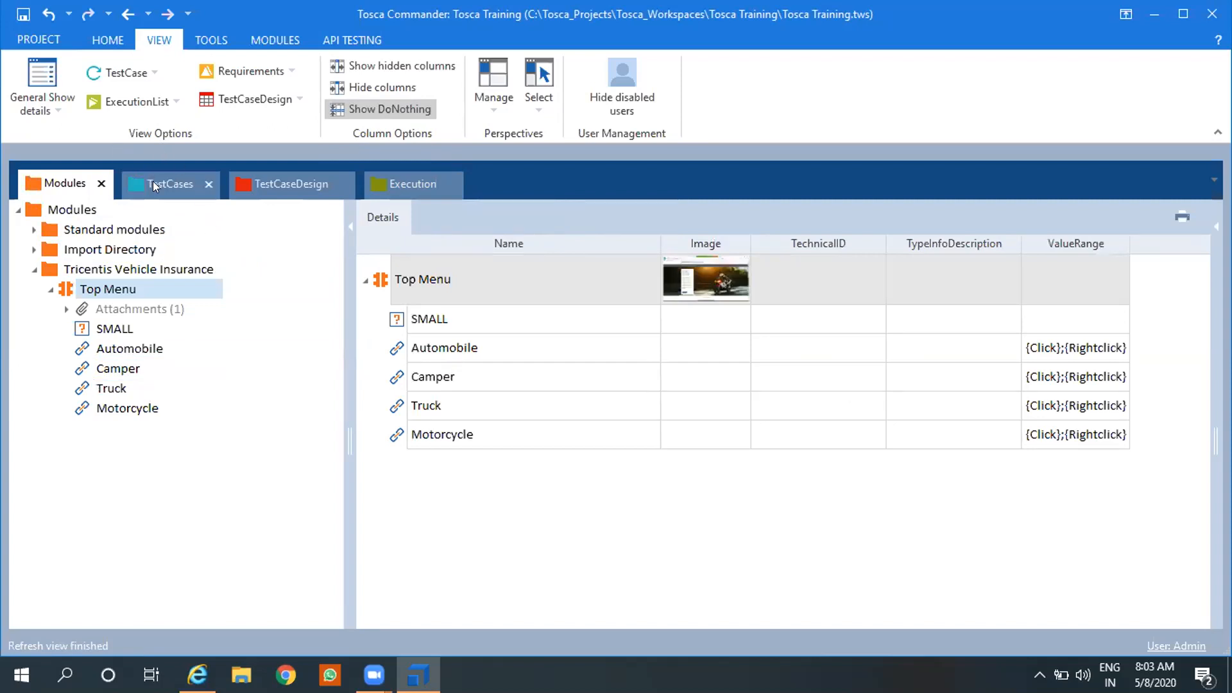
pyautogui.click(154, 182)
pyautogui.click(81, 311)
pyautogui.click(93, 327)
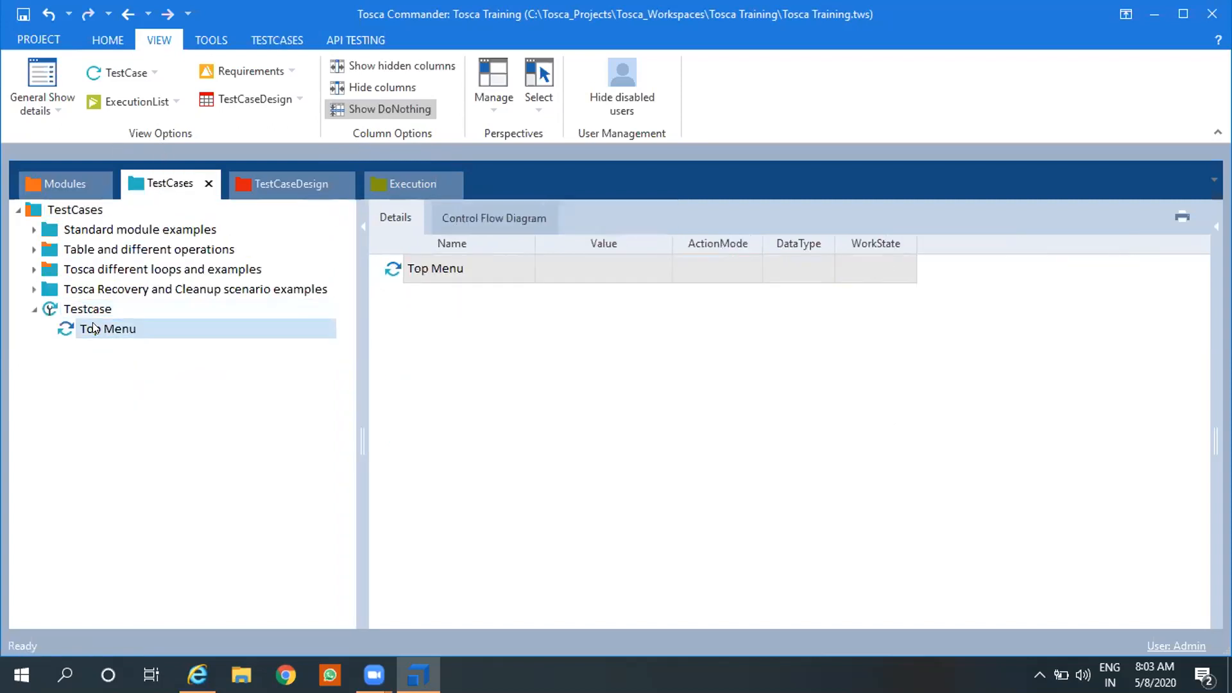
# - Restore the DoNothing values and expand the Top Menu step to list its controls
pyautogui.moveTo(528, 243); pyautogui.dragTo(532, 241)
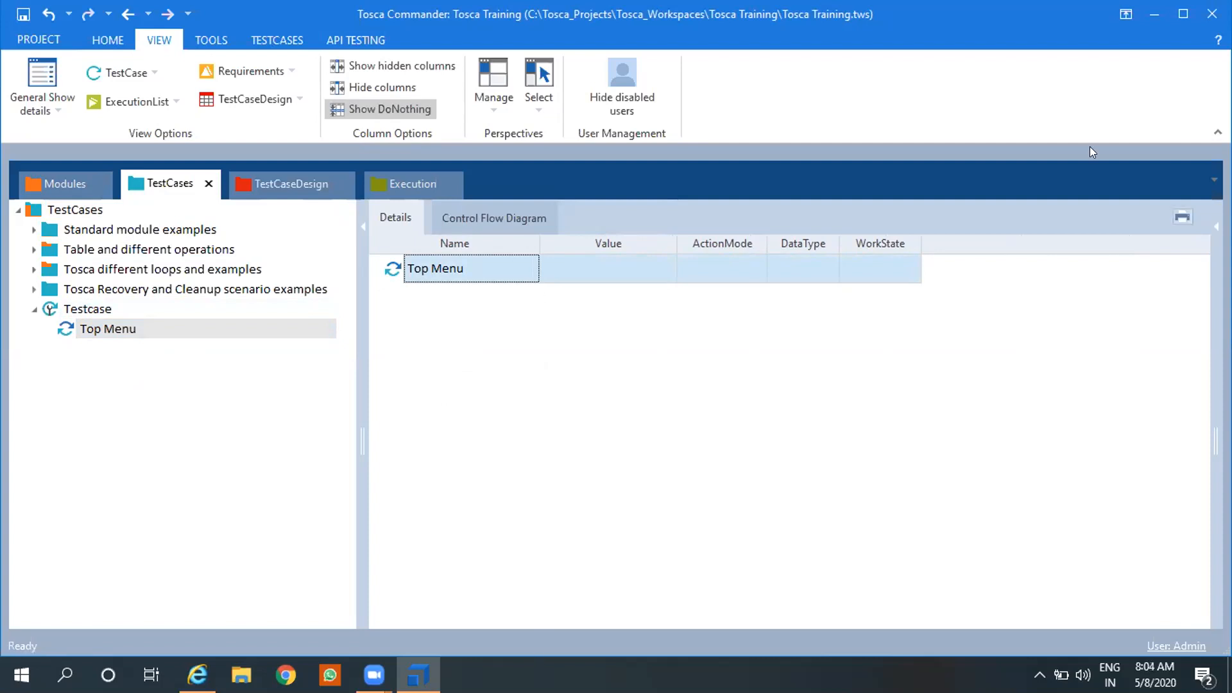
pyautogui.click(731, 514)
pyautogui.click(378, 109)
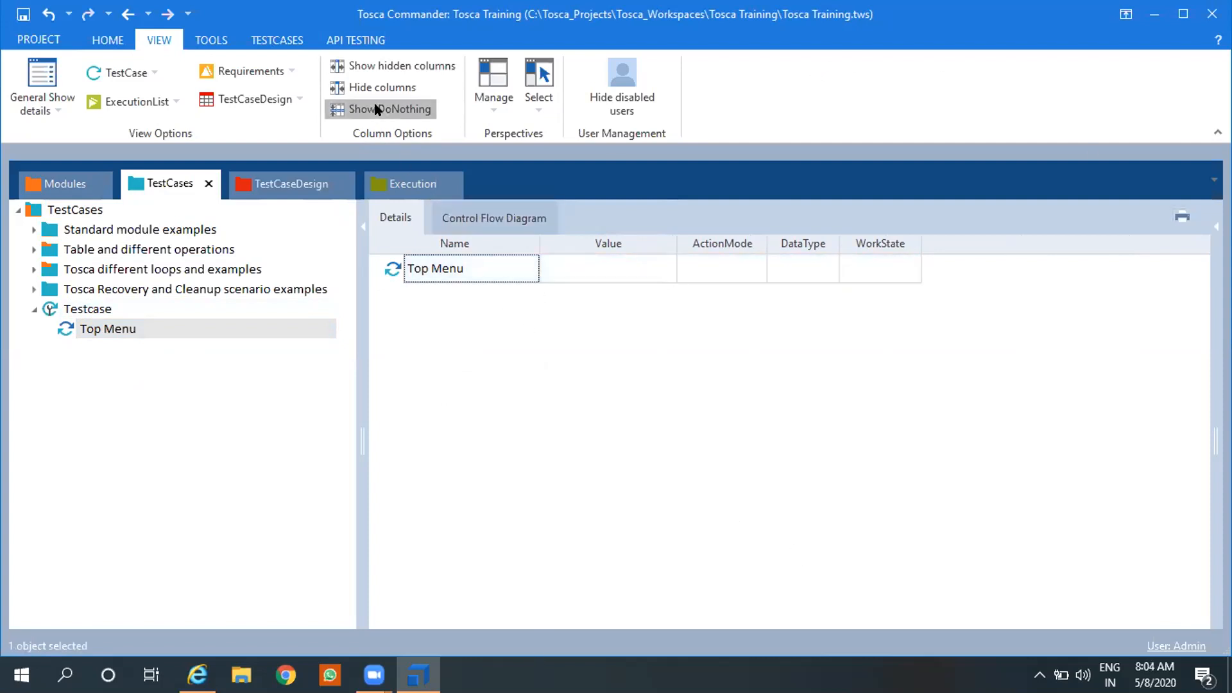
pyautogui.click(380, 271)
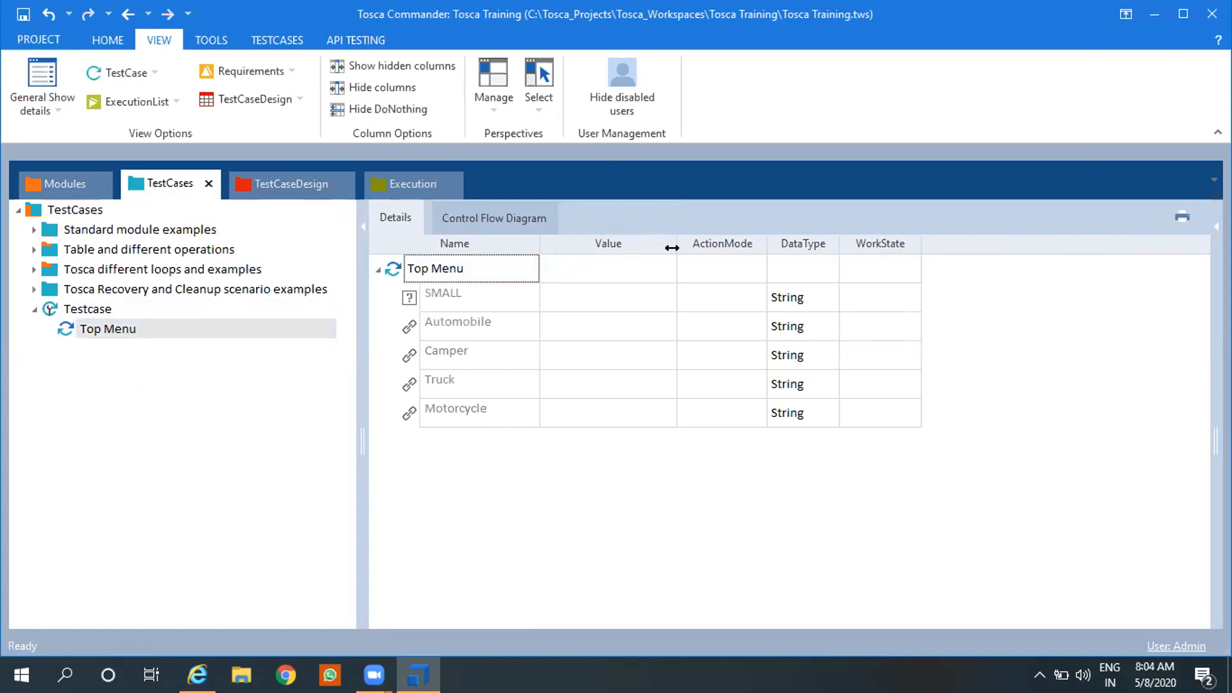
# - With DoNothing values hidden, examine the first step of Loop operation in the Tosca different loops and examples folder
pyautogui.click(379, 108)
pyautogui.click(96, 270)
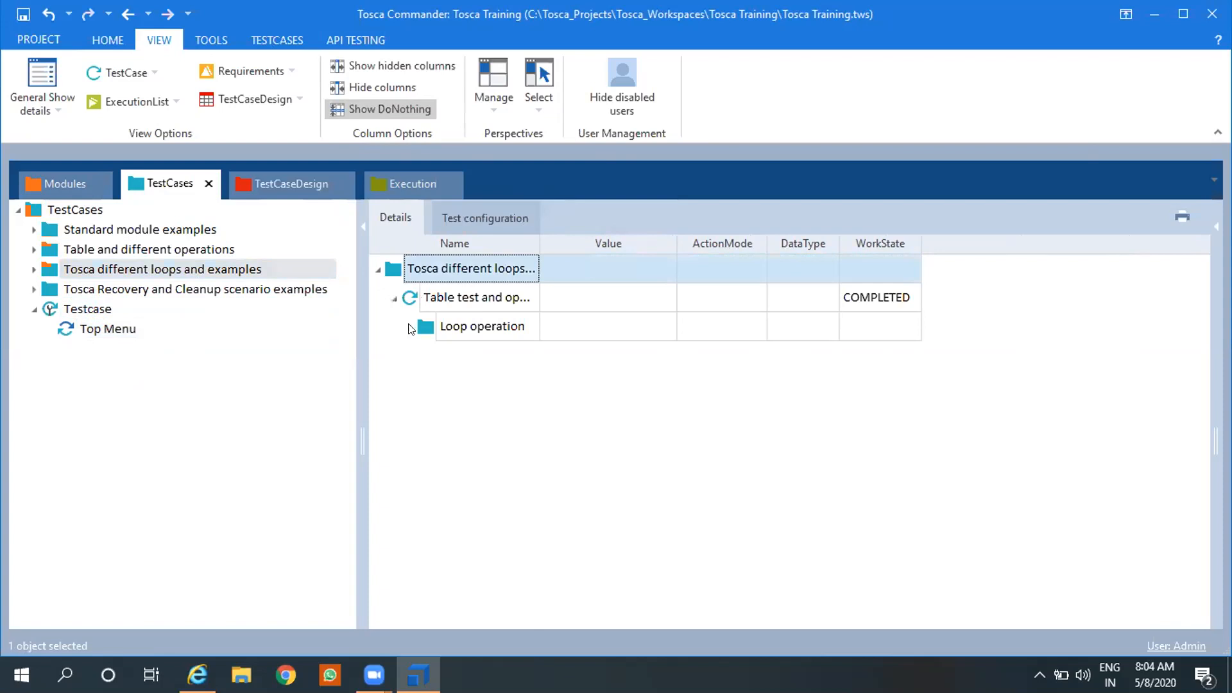
pyautogui.click(409, 326)
pyautogui.click(425, 356)
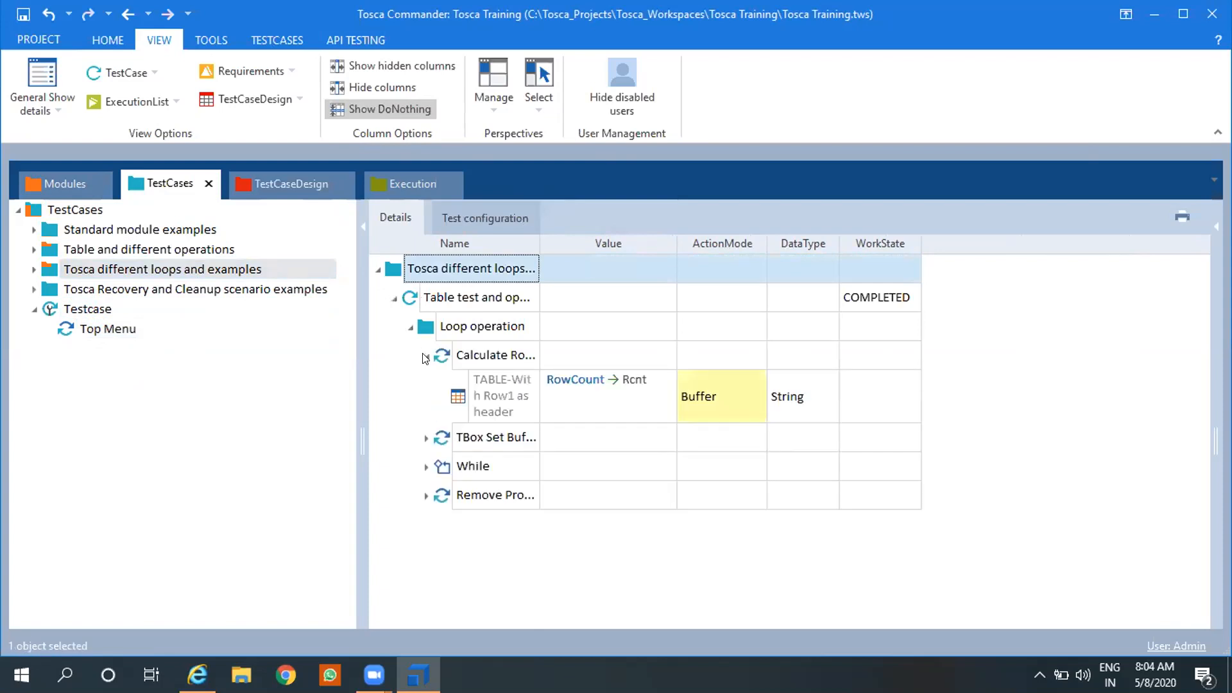
# - Return to Testcase's Top Menu step, turn DoNothing values back on and expand its controls
pyautogui.click(116, 334)
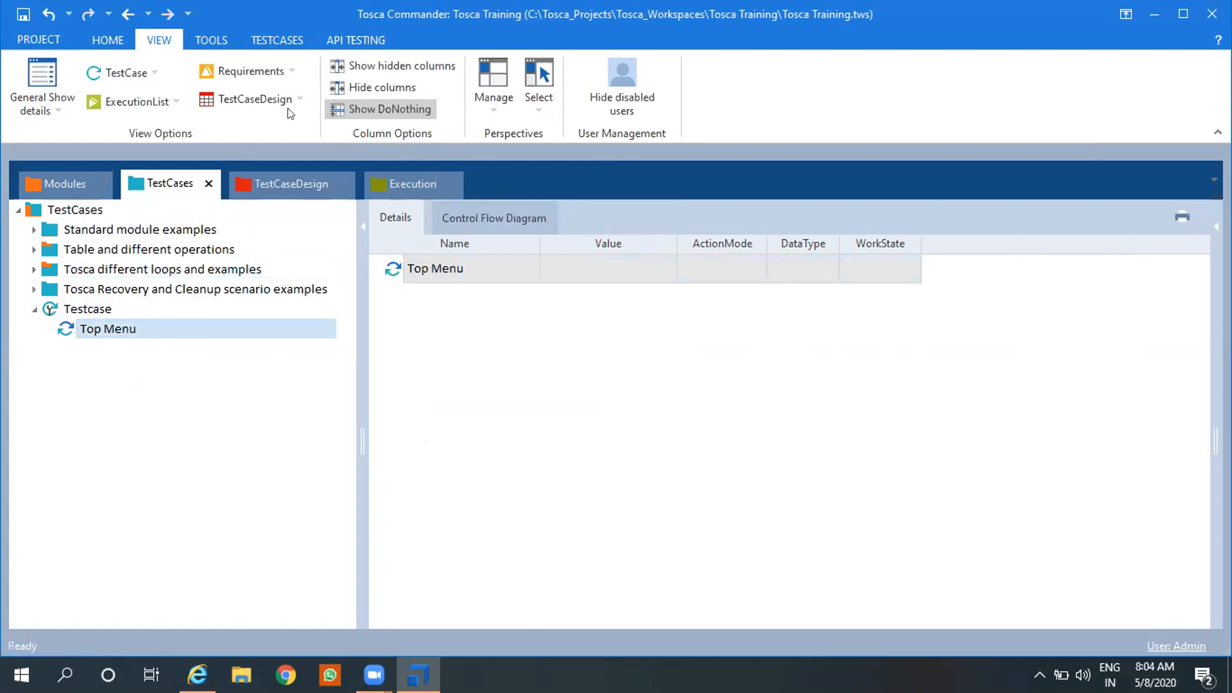
pyautogui.click(104, 311)
pyautogui.click(110, 329)
pyautogui.click(396, 109)
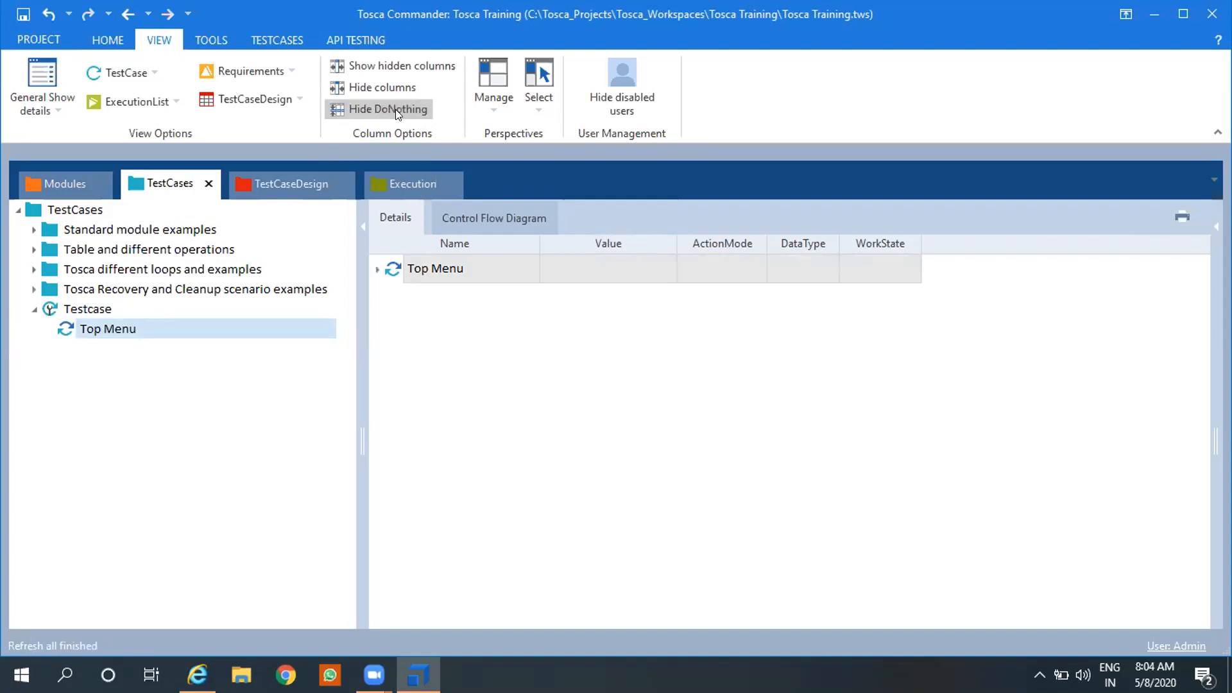
pyautogui.click(377, 270)
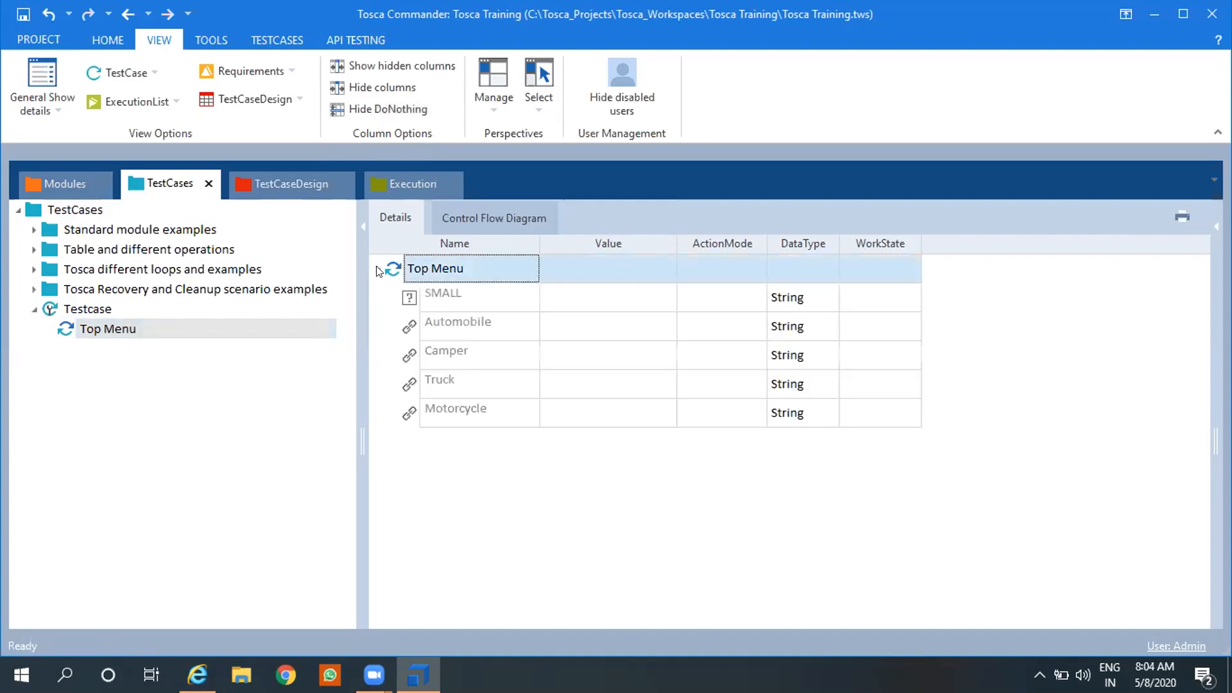
# - View the version text on the Vehicle Insurance page in Internet Explorer, and return to Tosca Commander to review the action modes for SMALL
pyautogui.click(581, 310)
pyautogui.click(615, 305)
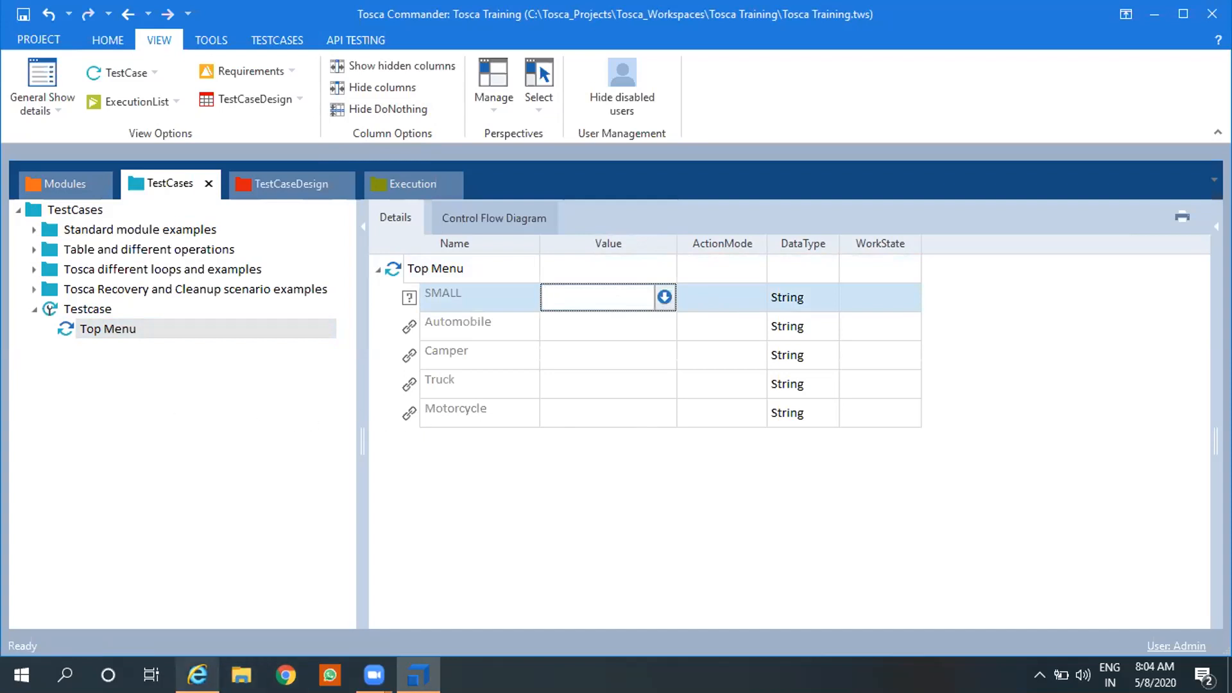
pyautogui.click(197, 674)
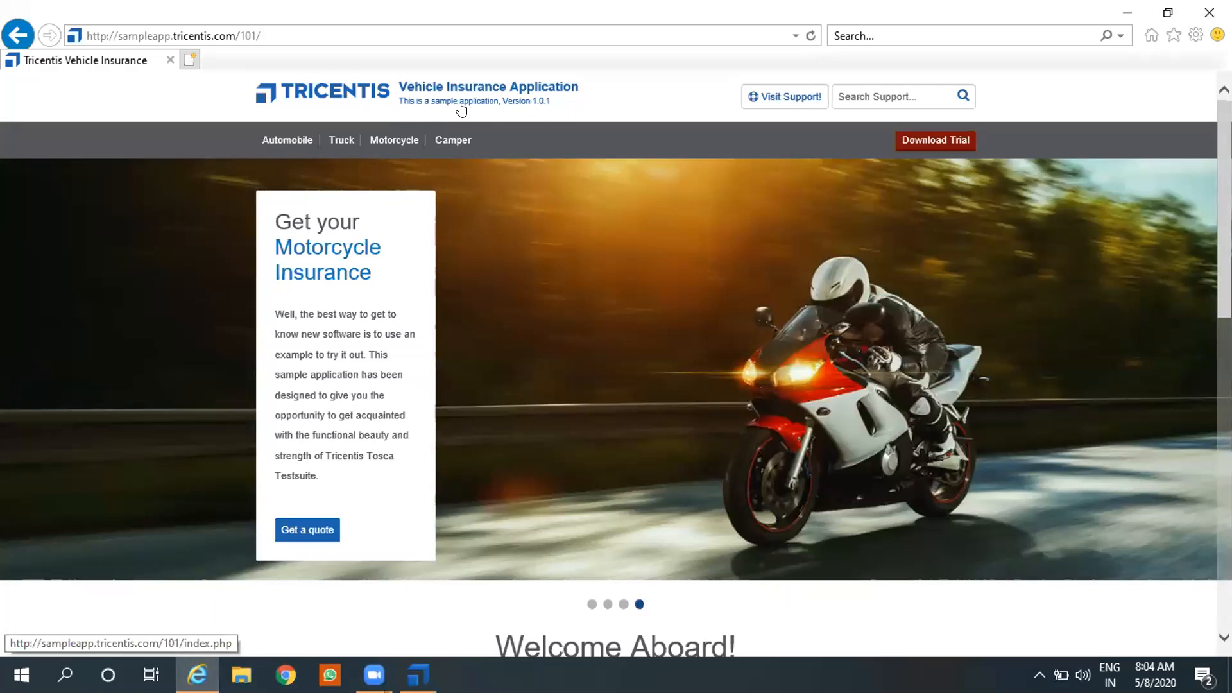
pyautogui.click(418, 675)
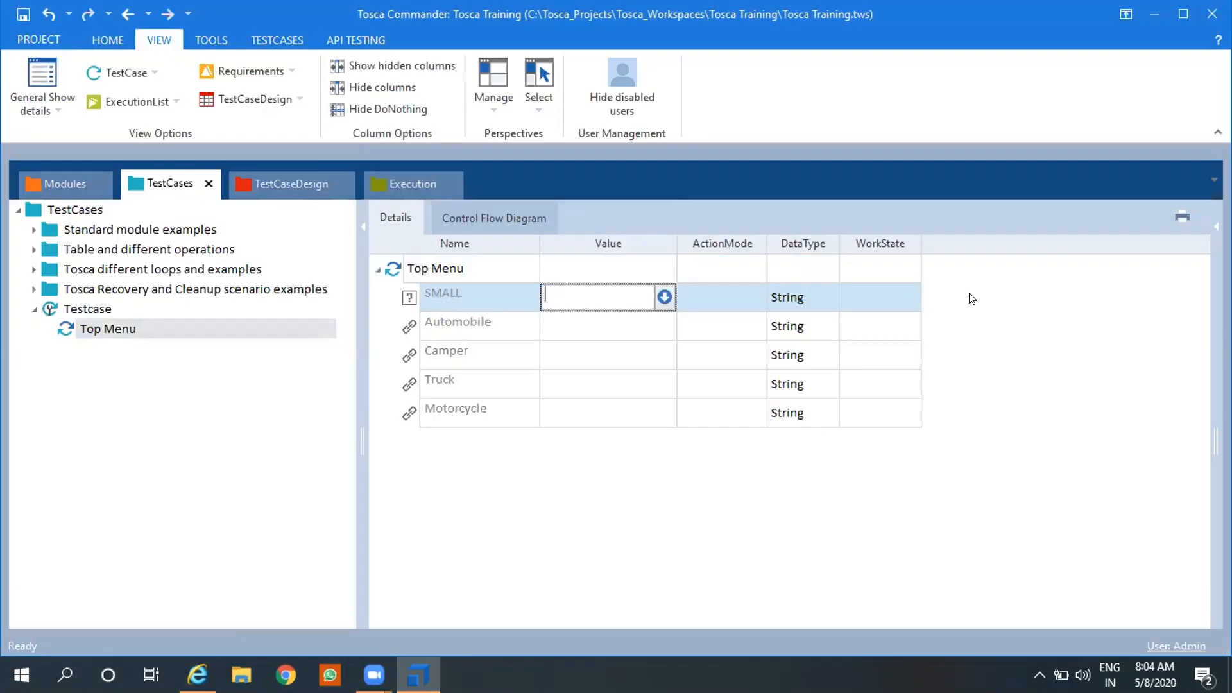
pyautogui.click(747, 297)
pyautogui.click(758, 297)
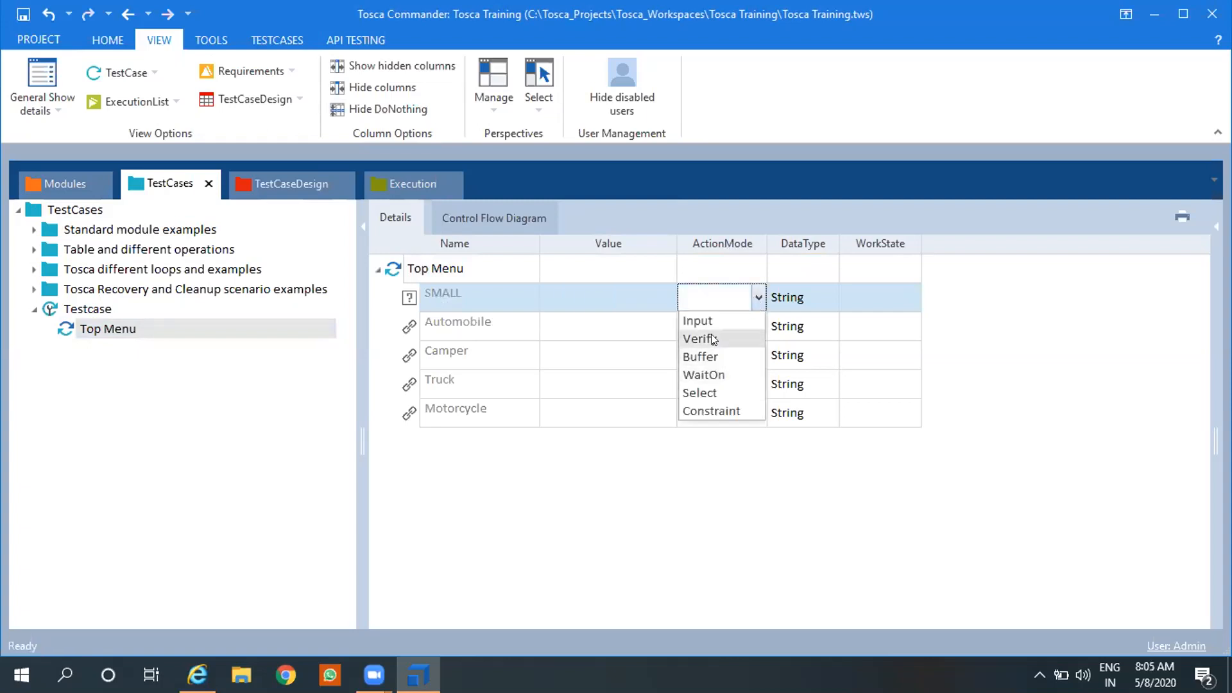
# - Set the value of the SMALL control to its InnerText property with the name MyAppVersion
pyautogui.click(652, 293)
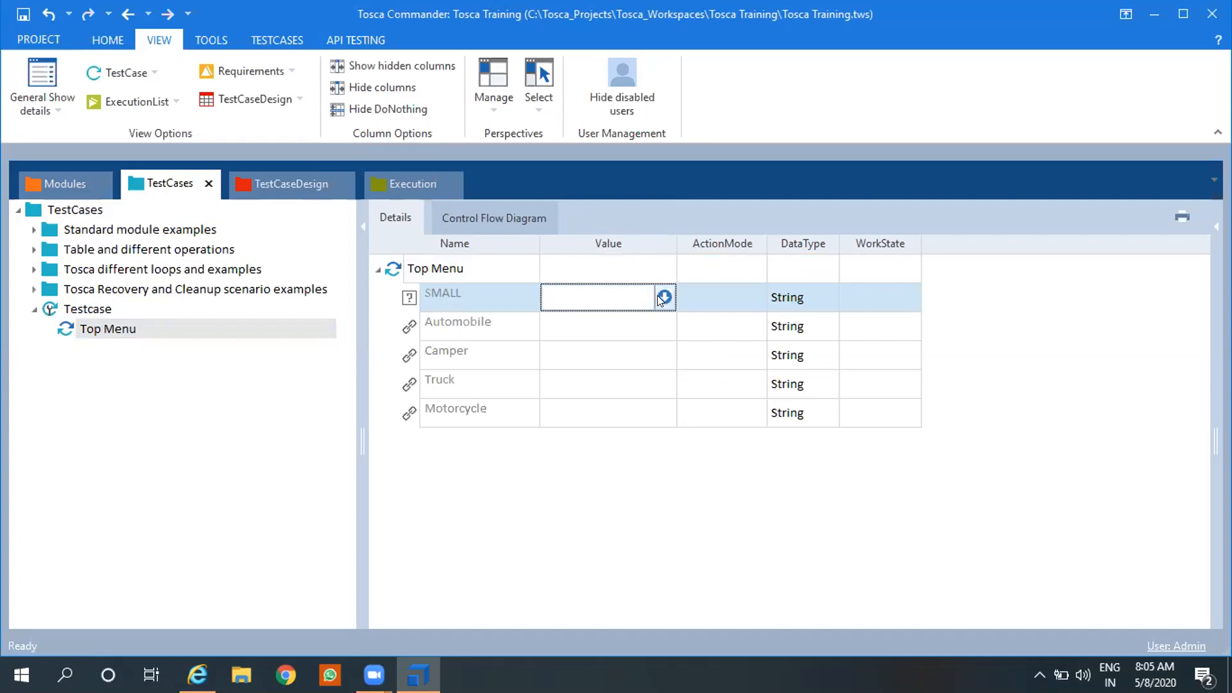
pyautogui.click(664, 298)
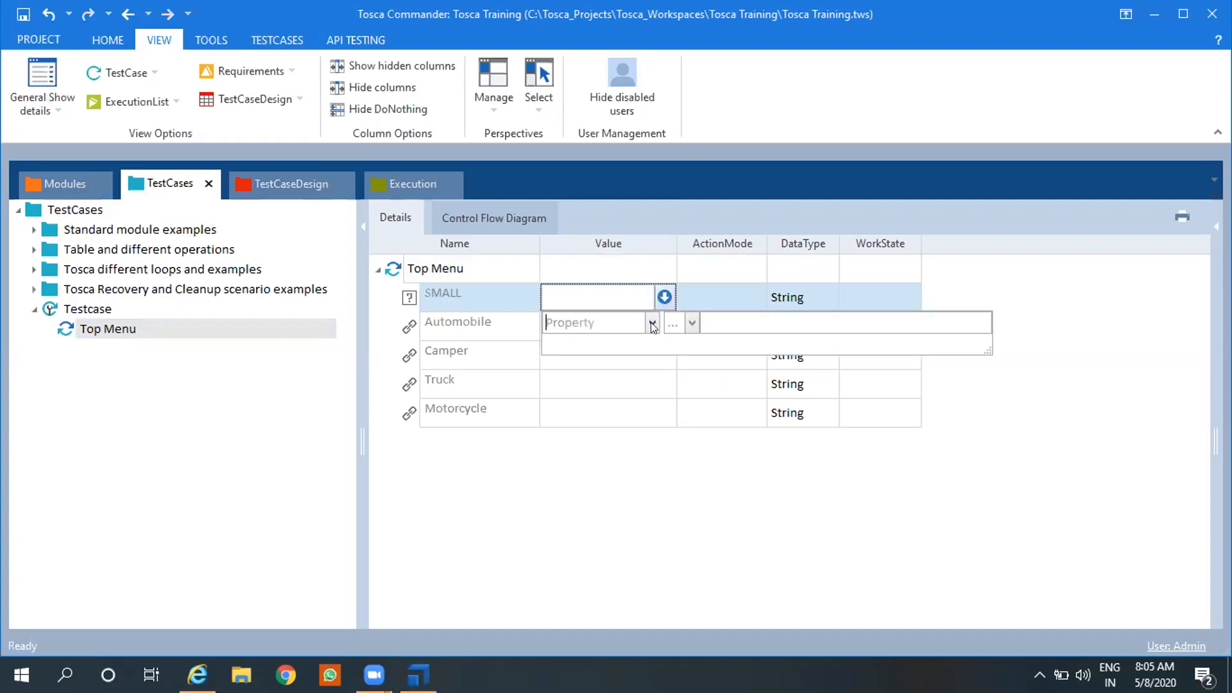
pyautogui.click(652, 323)
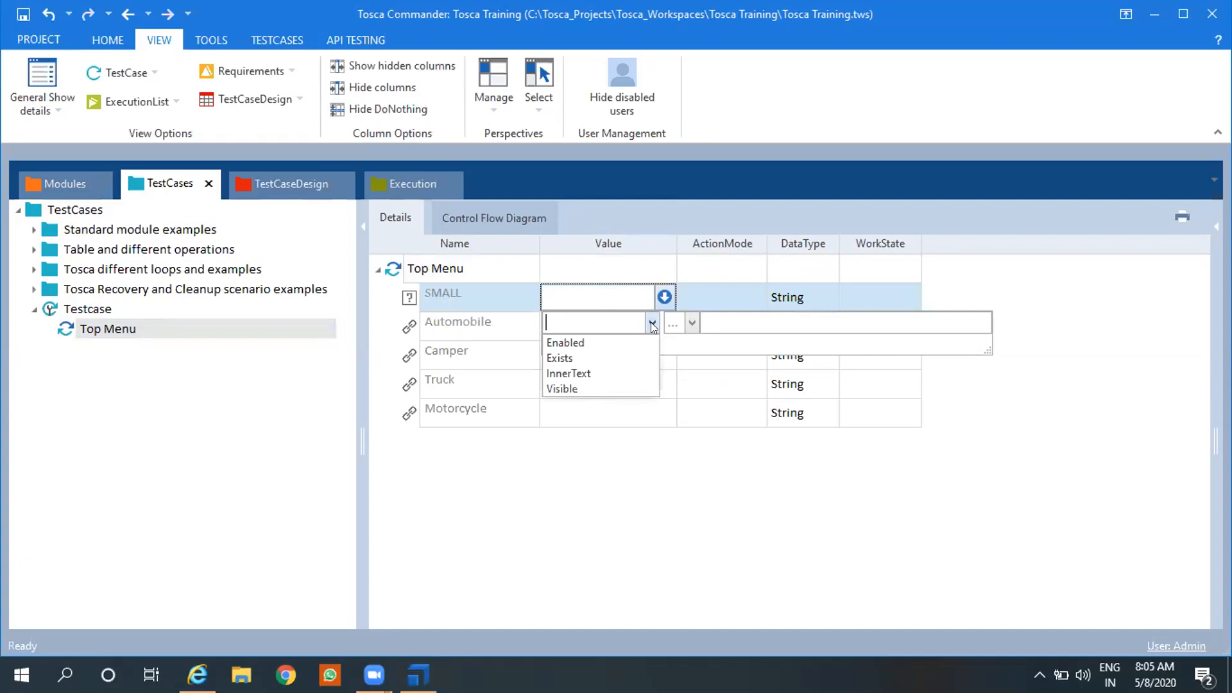
pyautogui.click(639, 372)
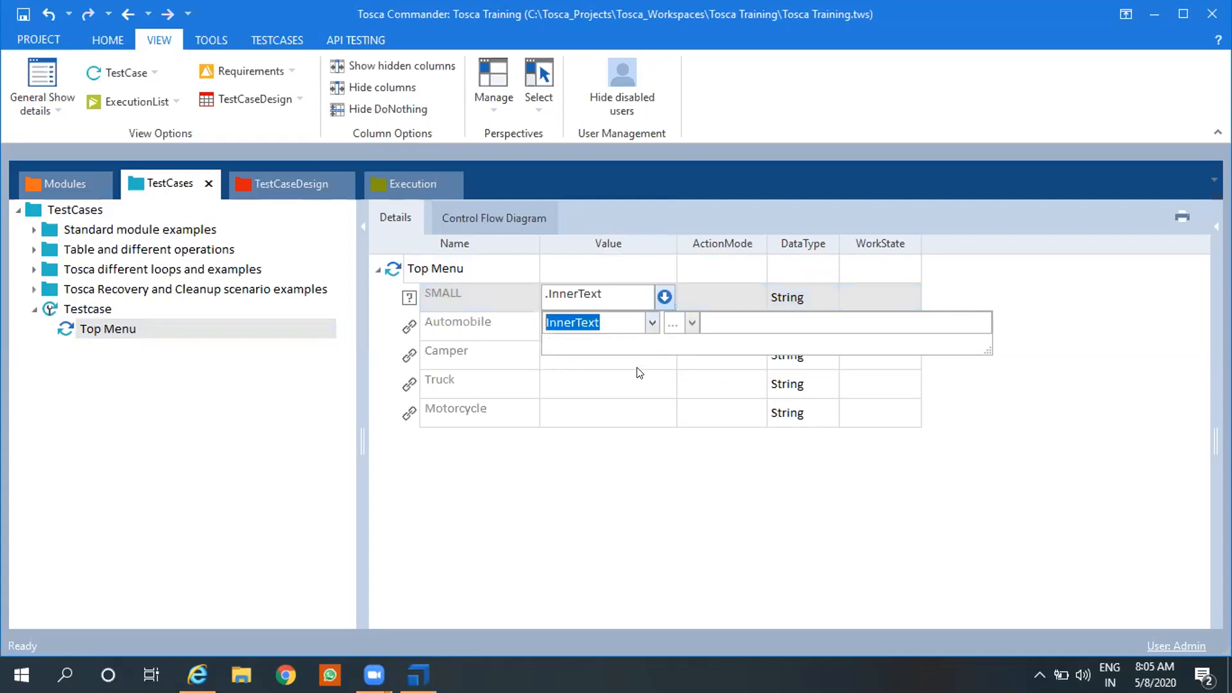
pyautogui.click(728, 314)
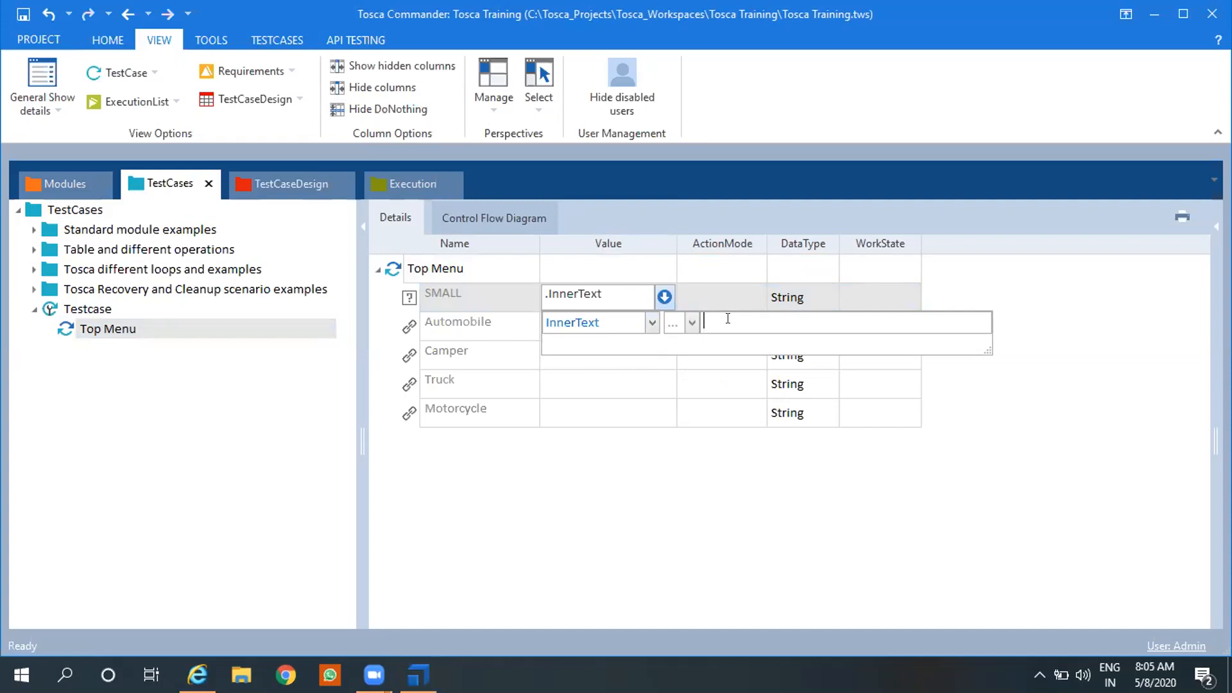
pyautogui.write('MyAppVersion')
pyautogui.press('Return')
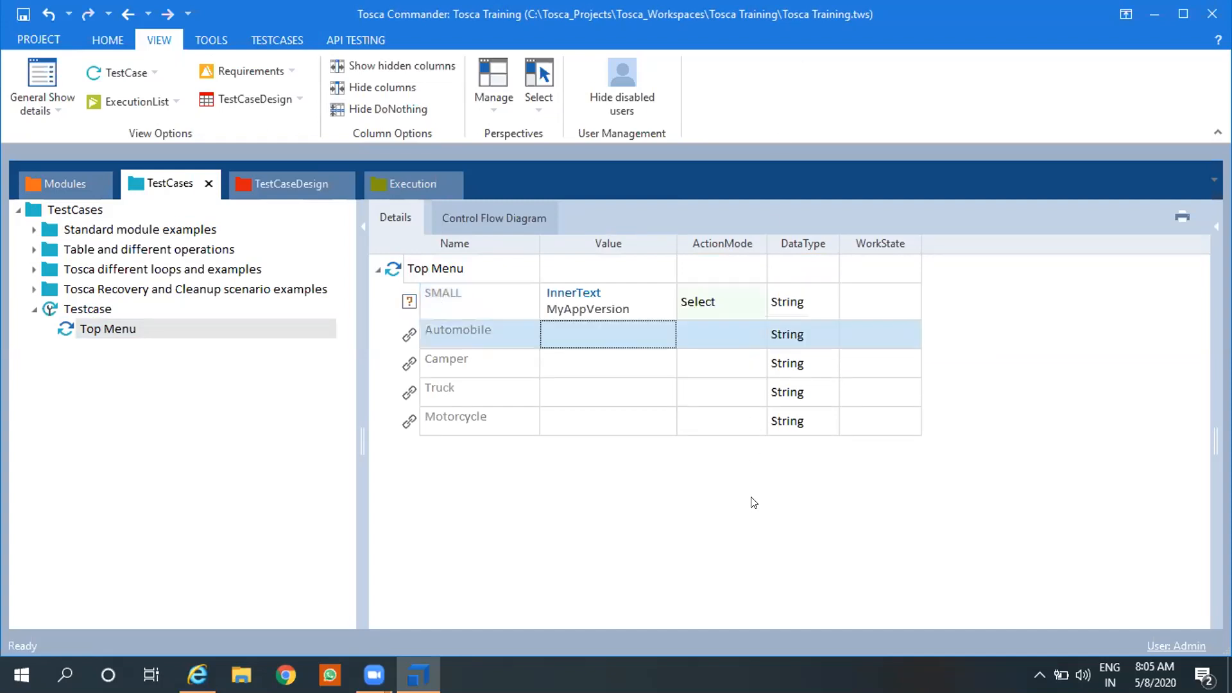
# - Set the ActionMode of the SMALL control to Buffer
pyautogui.click(752, 307)
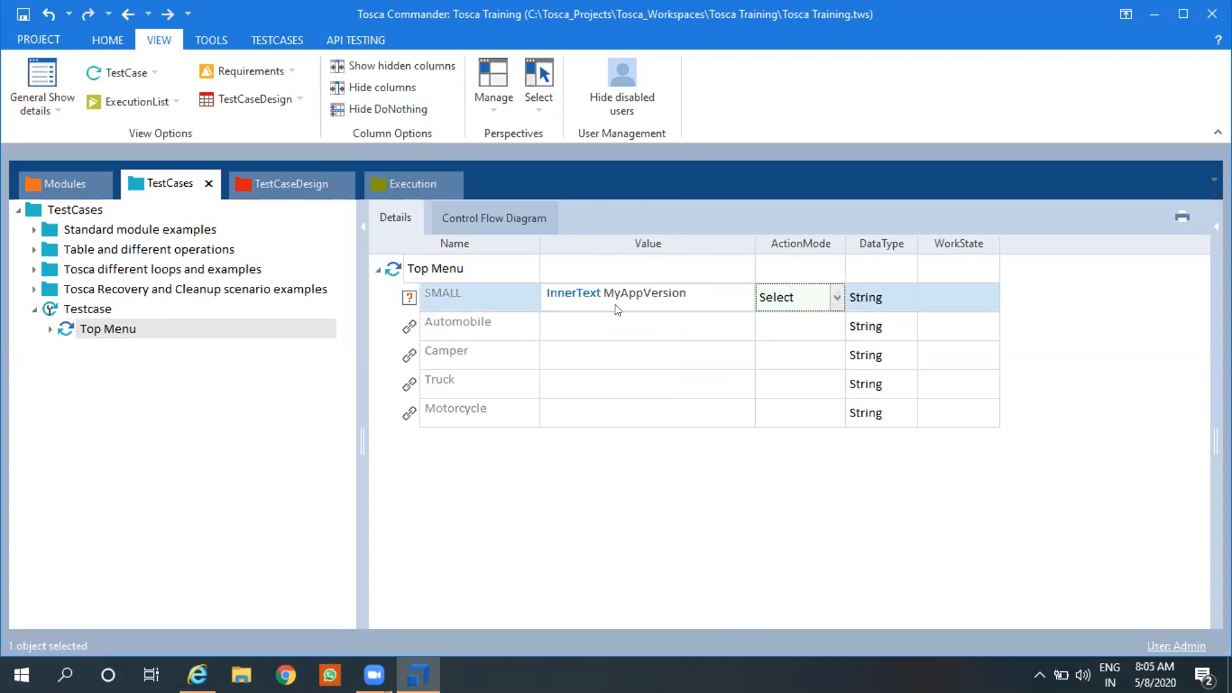
pyautogui.click(833, 299)
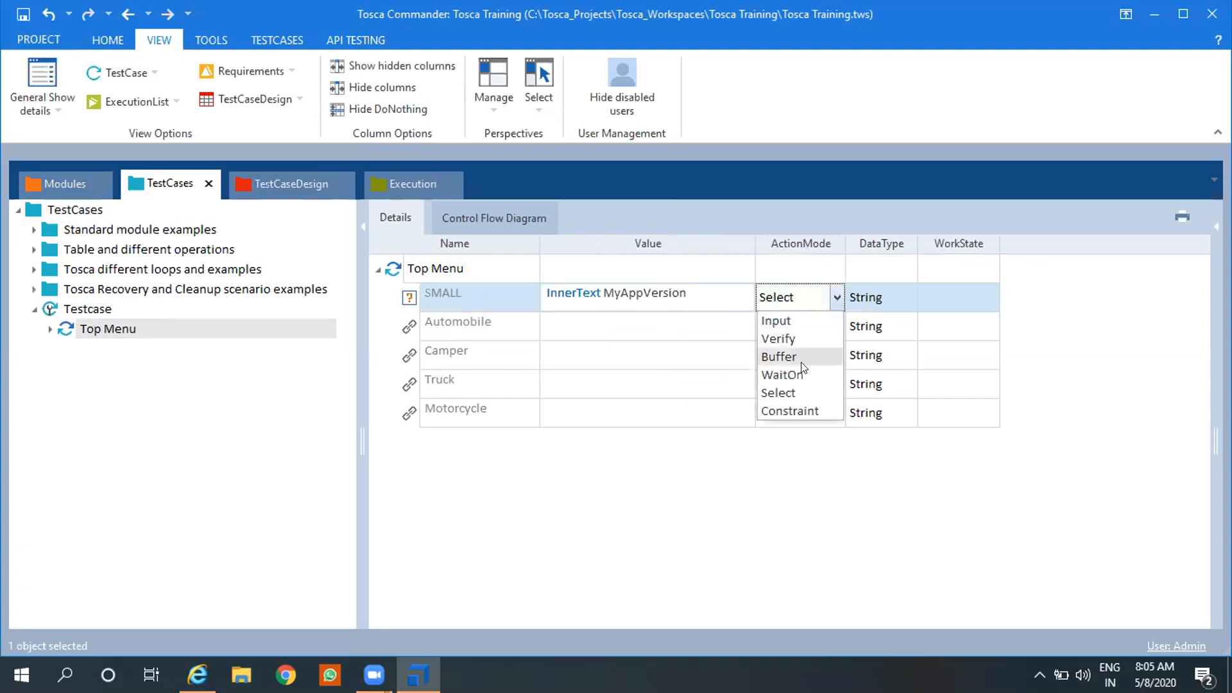
pyautogui.click(784, 356)
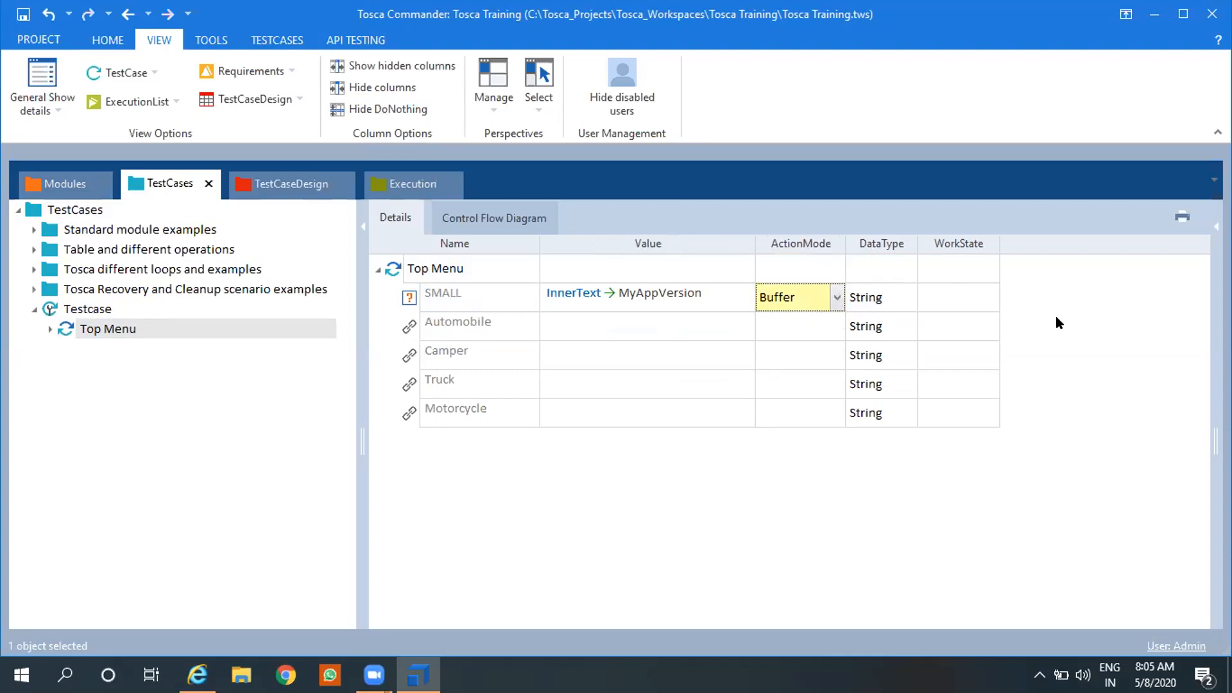
# - Run the Top Menu step in ScratchBook, read its full Loginfo message and close the ScratchBook window
pyautogui.rightClick(443, 266)
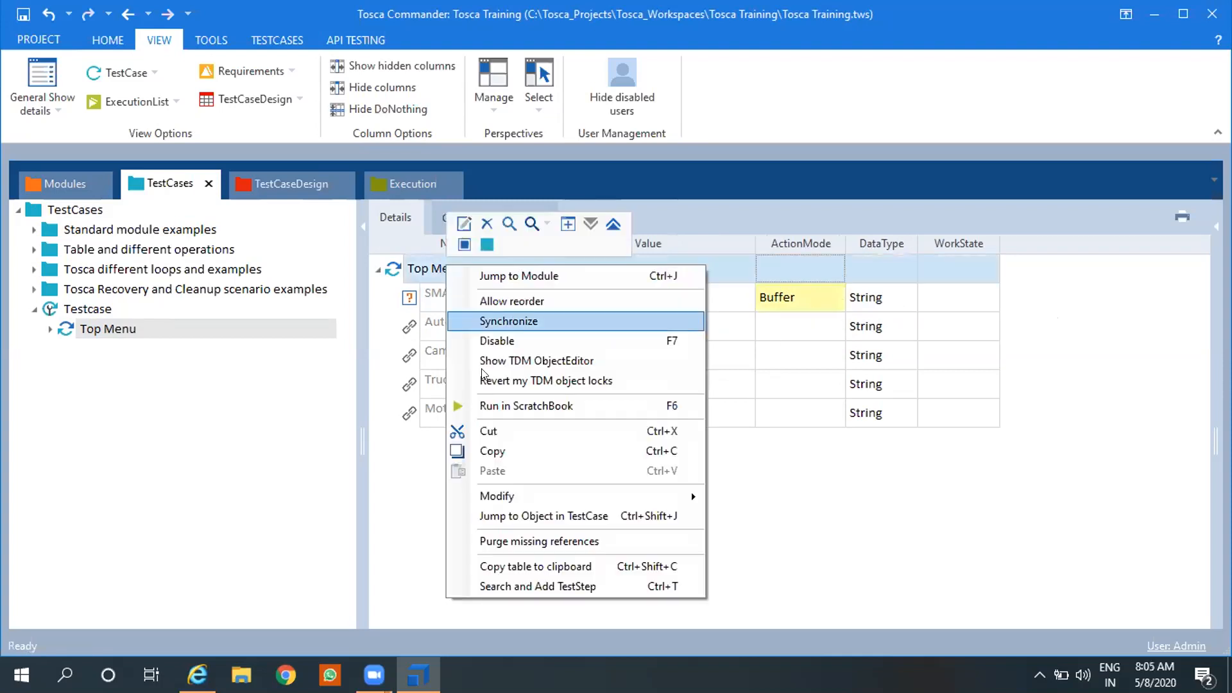
pyautogui.click(494, 404)
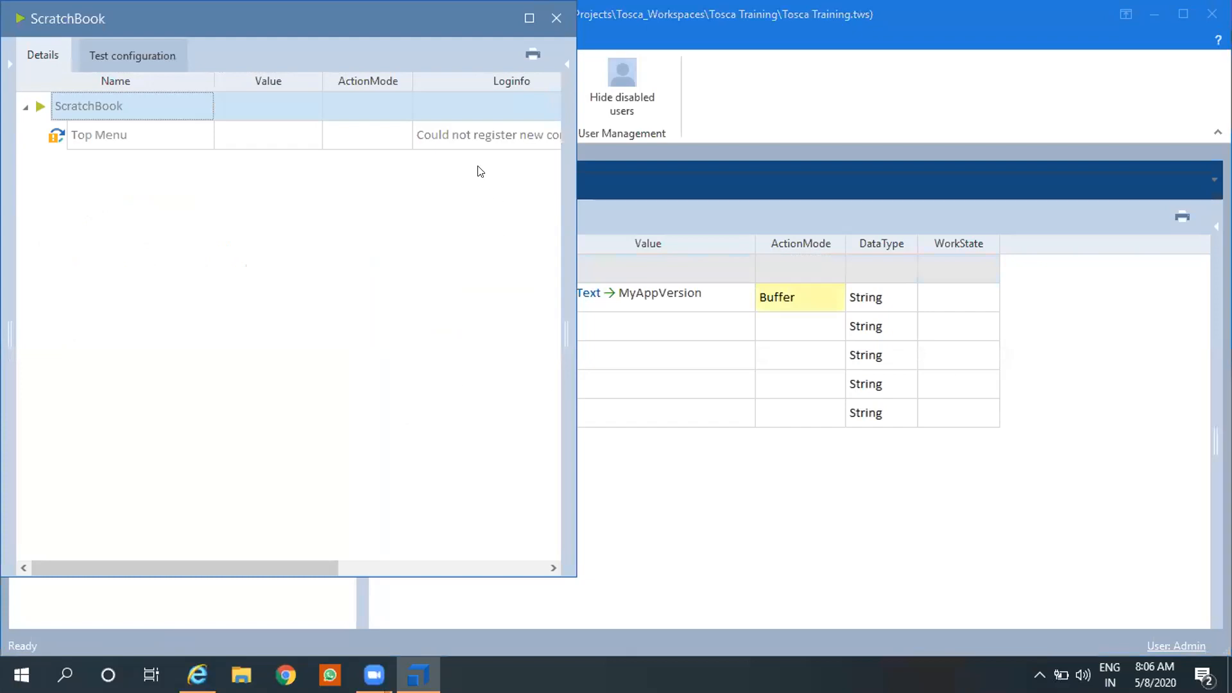
pyautogui.click(482, 137)
pyautogui.click(552, 136)
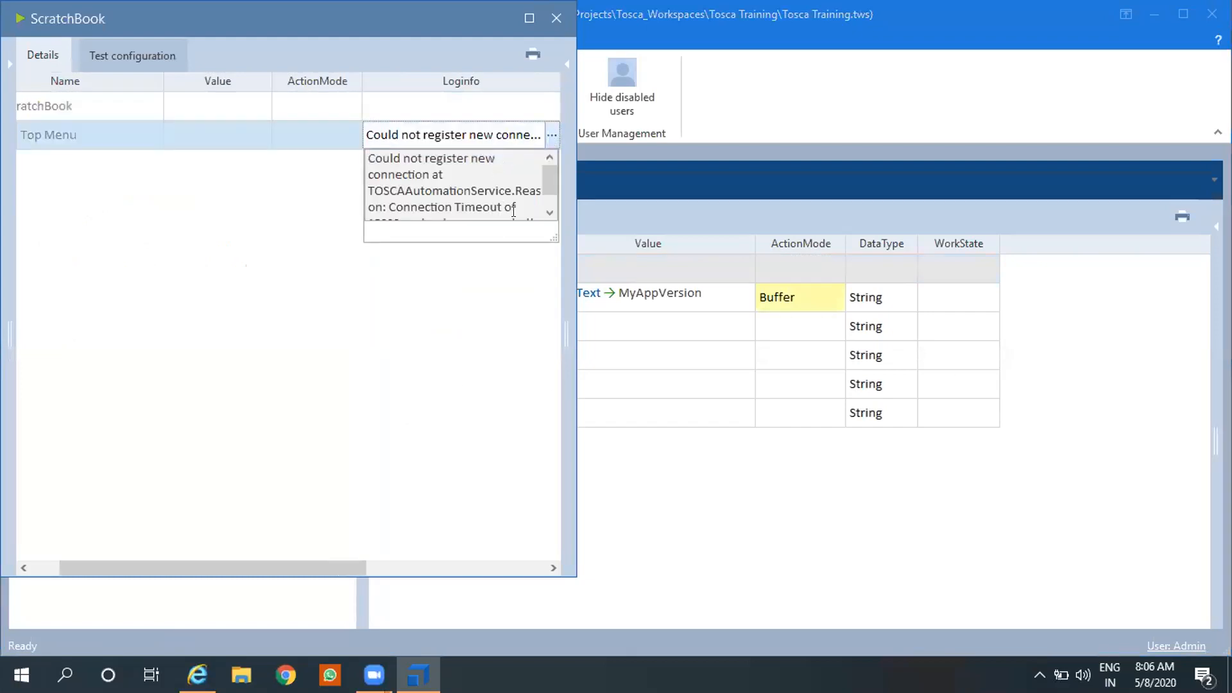
pyautogui.moveTo(545, 237); pyautogui.dragTo(581, 362)
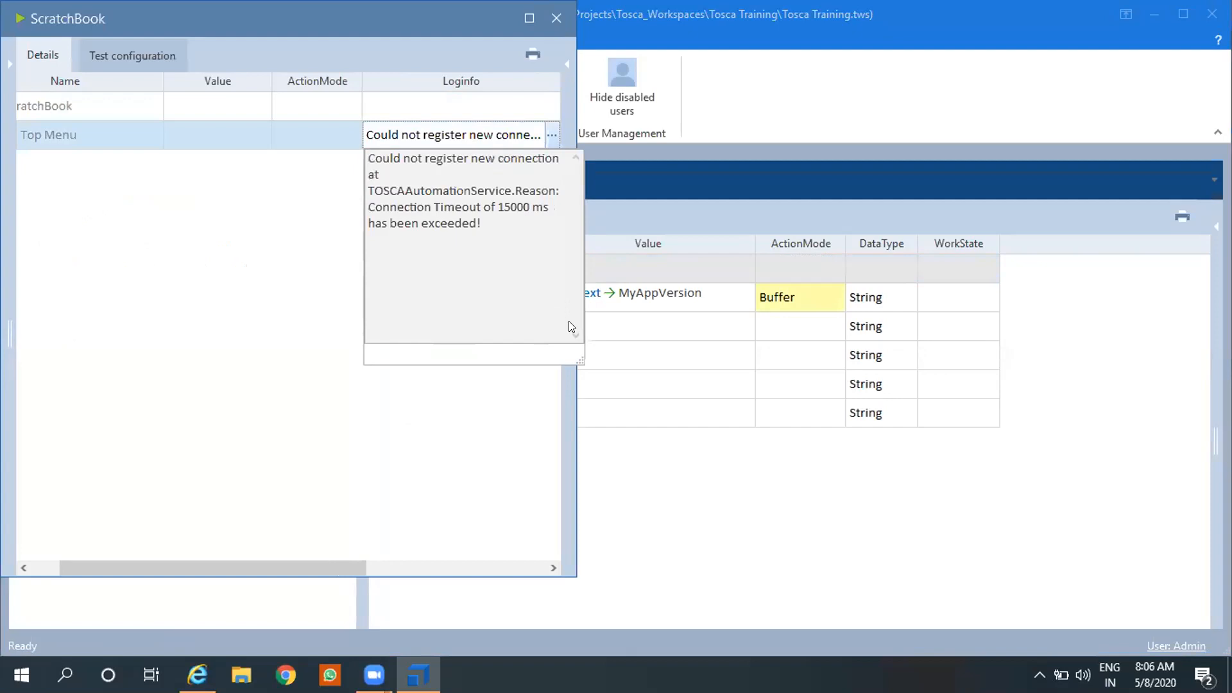
pyautogui.moveTo(522, 31); pyautogui.dragTo(404, 105)
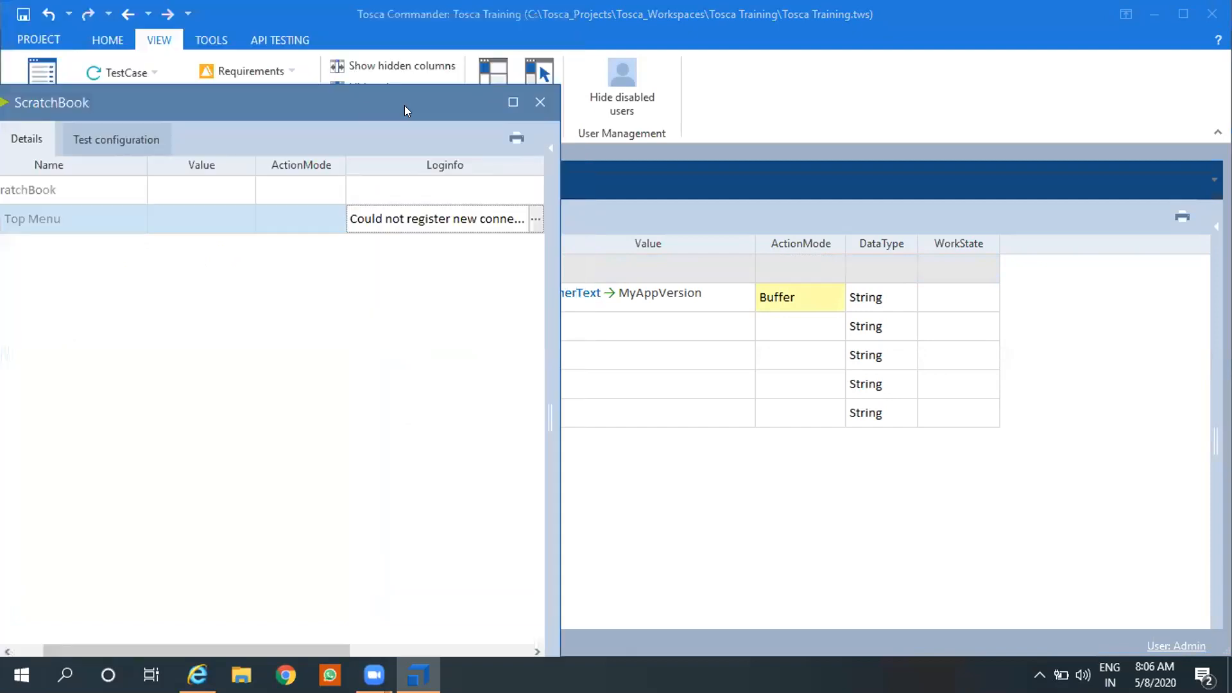
pyautogui.click(539, 102)
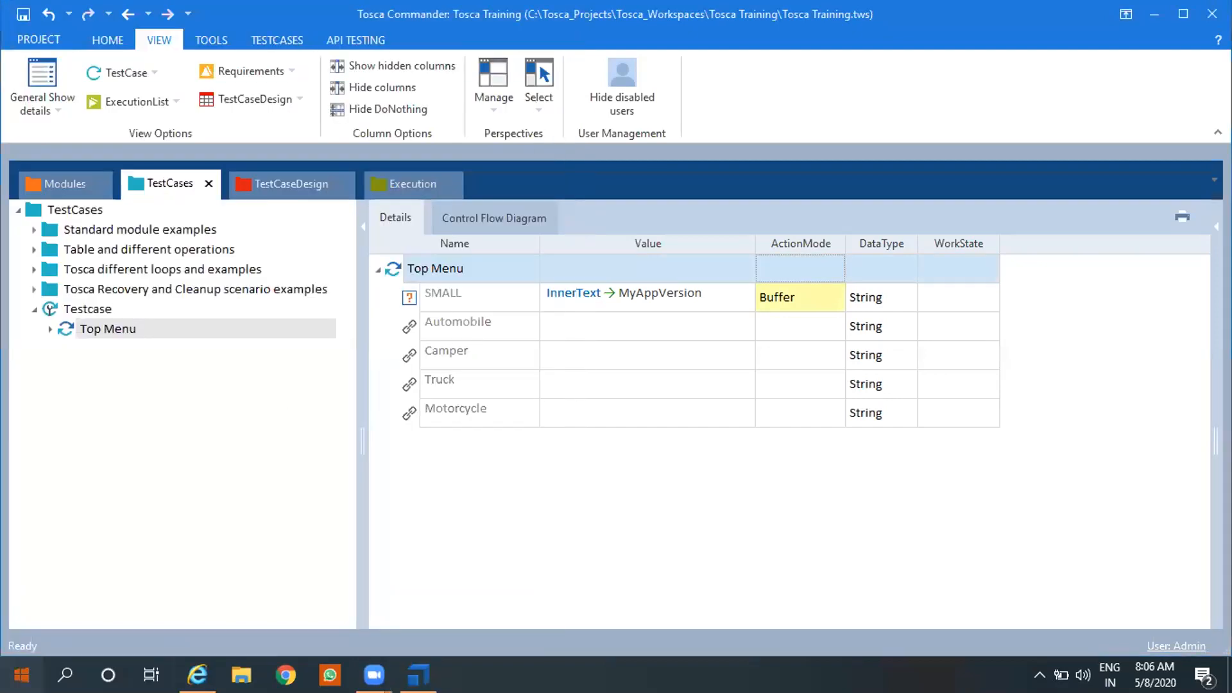
# - Open the Windows Services app and start Tricentis.ToscaAutomationObjectService
pyautogui.press('super')
pyautogui.write('servi')
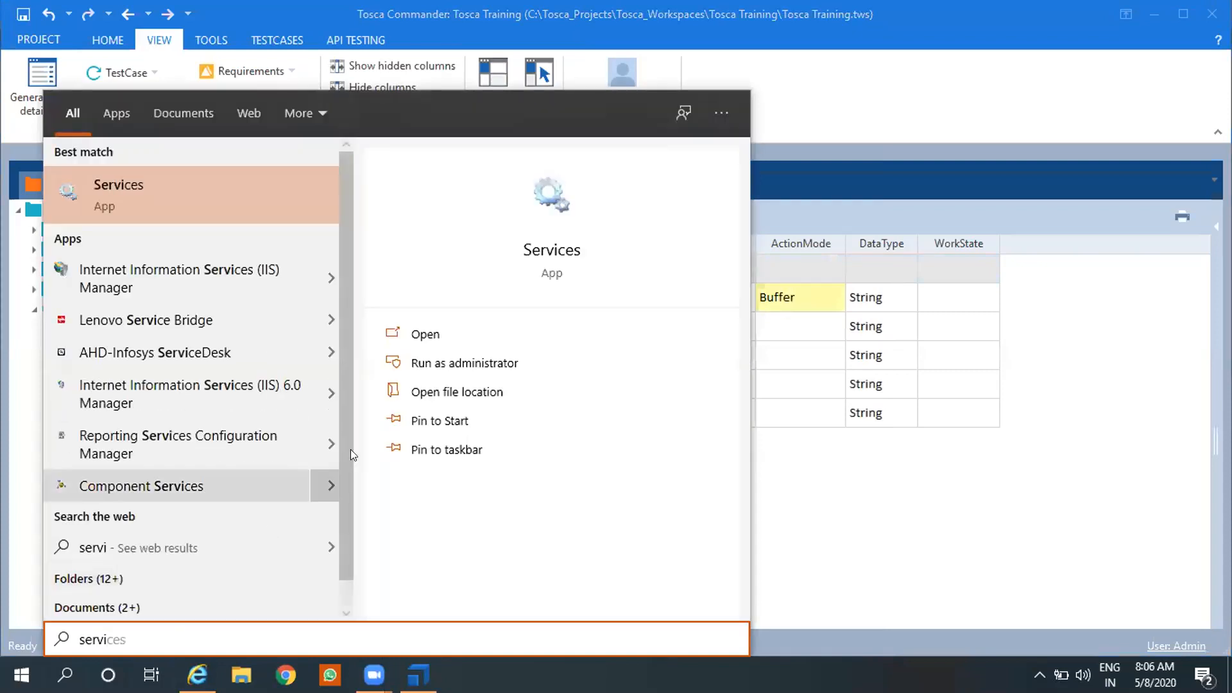
pyautogui.click(410, 336)
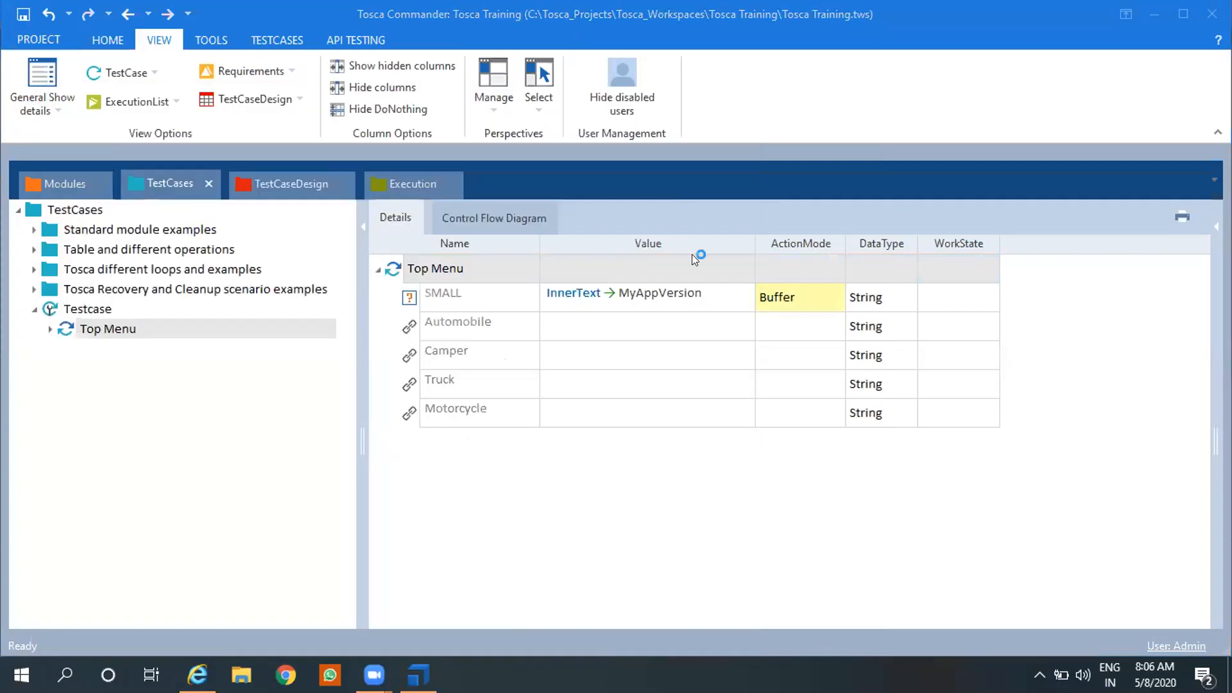
pyautogui.click(471, 293)
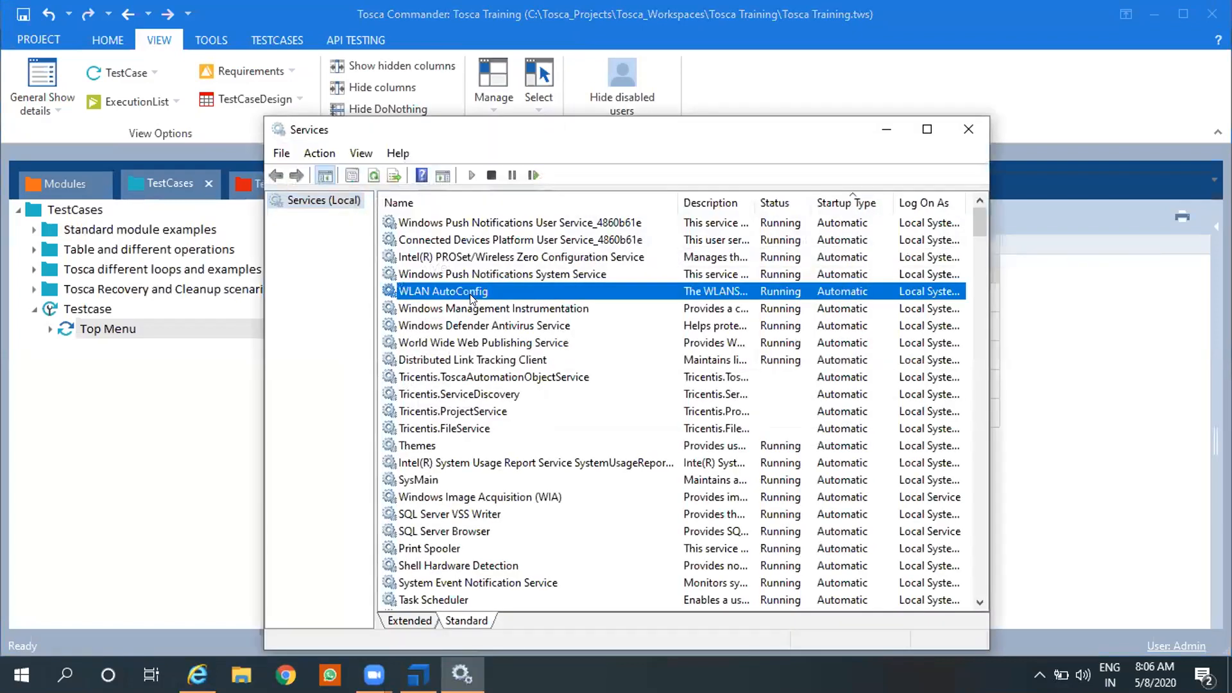
pyautogui.click(512, 379)
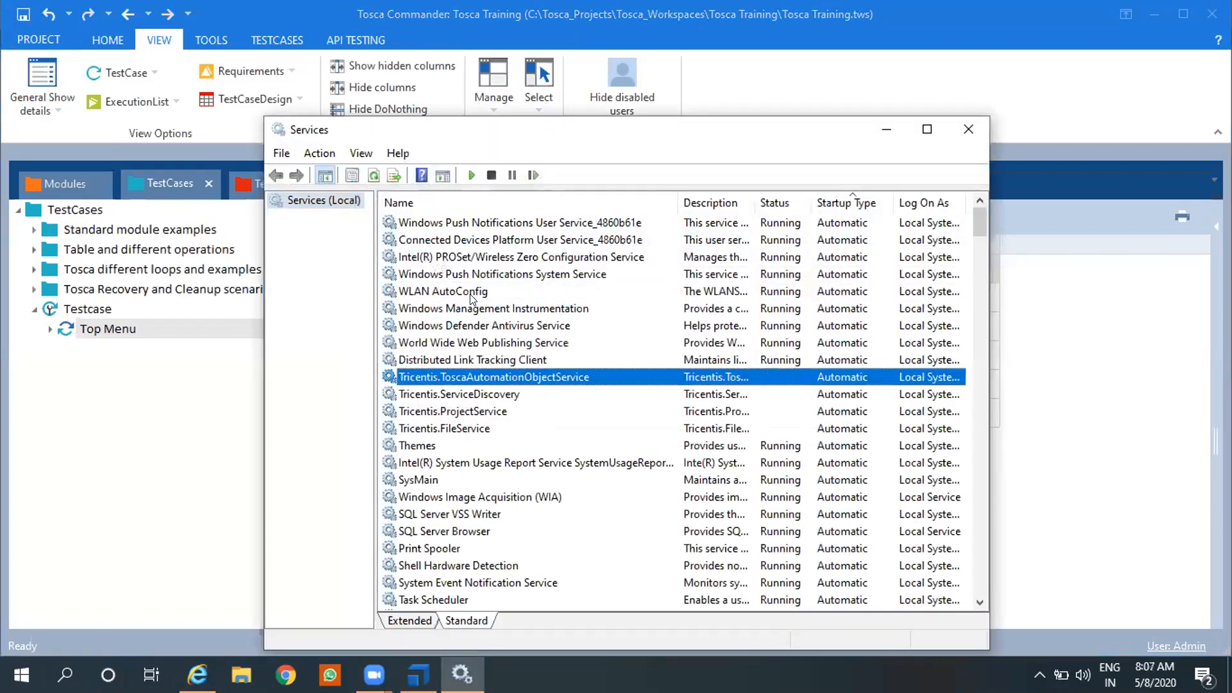
pyautogui.rightClick(515, 380)
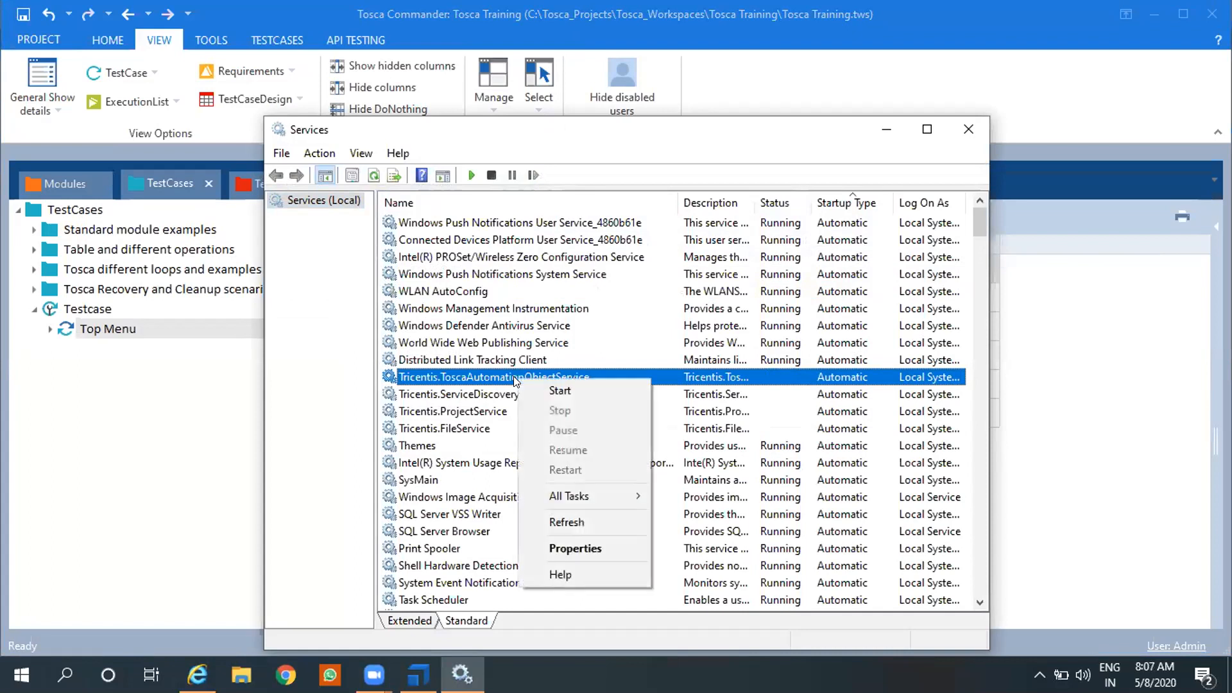
pyautogui.click(566, 387)
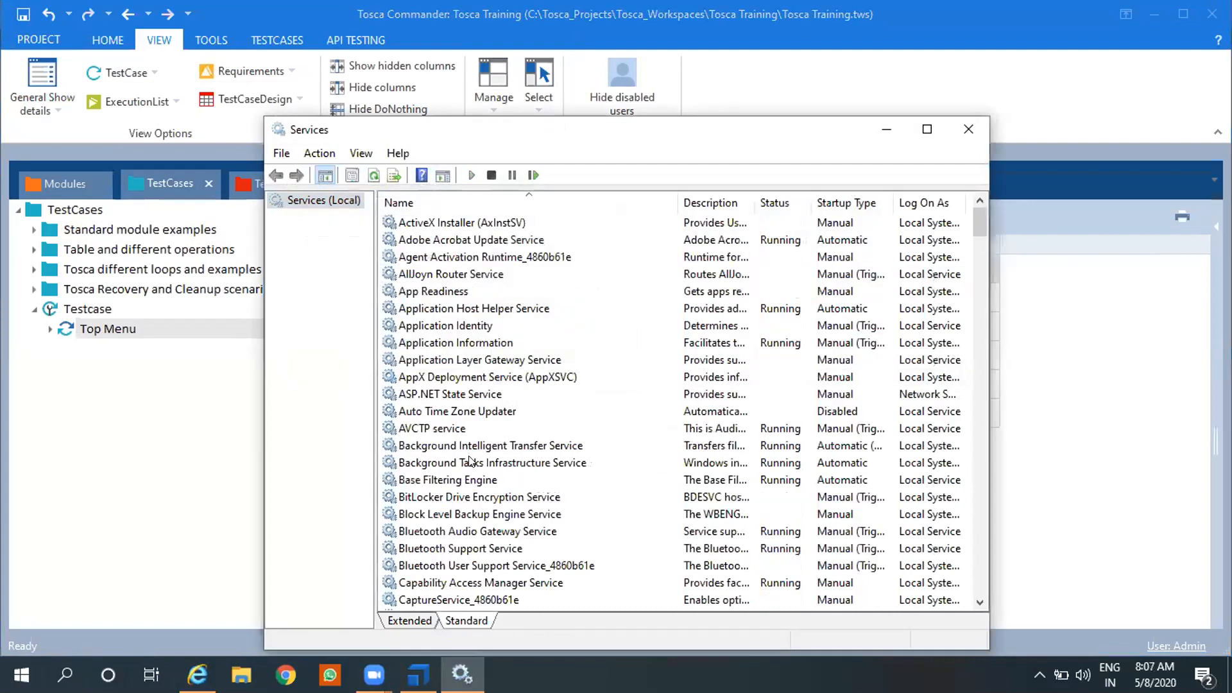
# - Check the status of the Tricentis services in the Services list and close the Services window
pyautogui.click(470, 461)
pyautogui.press('t')
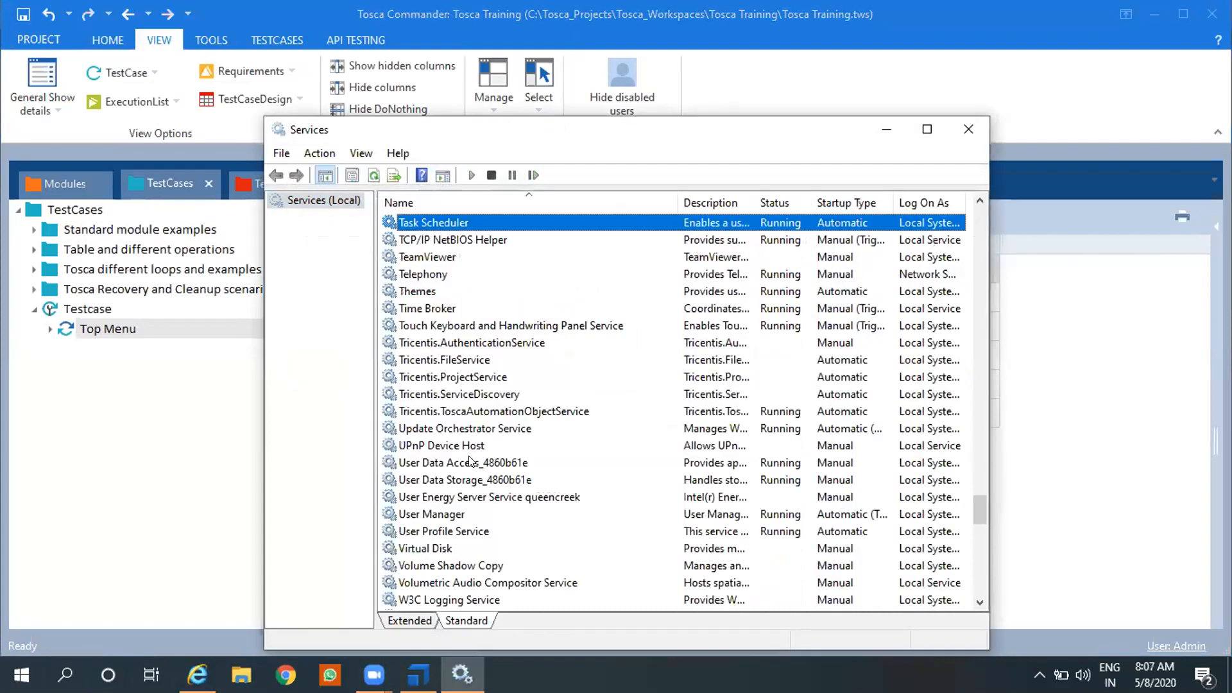
pyautogui.press('Down')
pyautogui.press('Down')
pyautogui.press('Down')
pyautogui.press('Down')
pyautogui.press('Down')
pyautogui.press('Down')
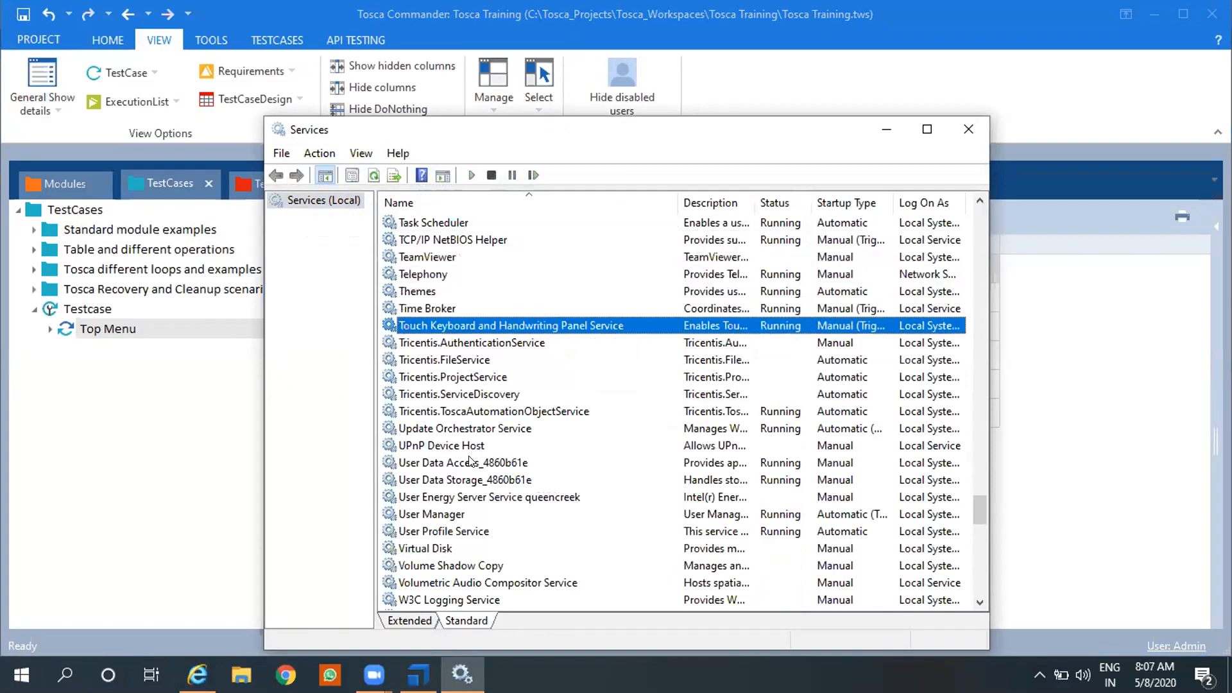
pyautogui.press('Down')
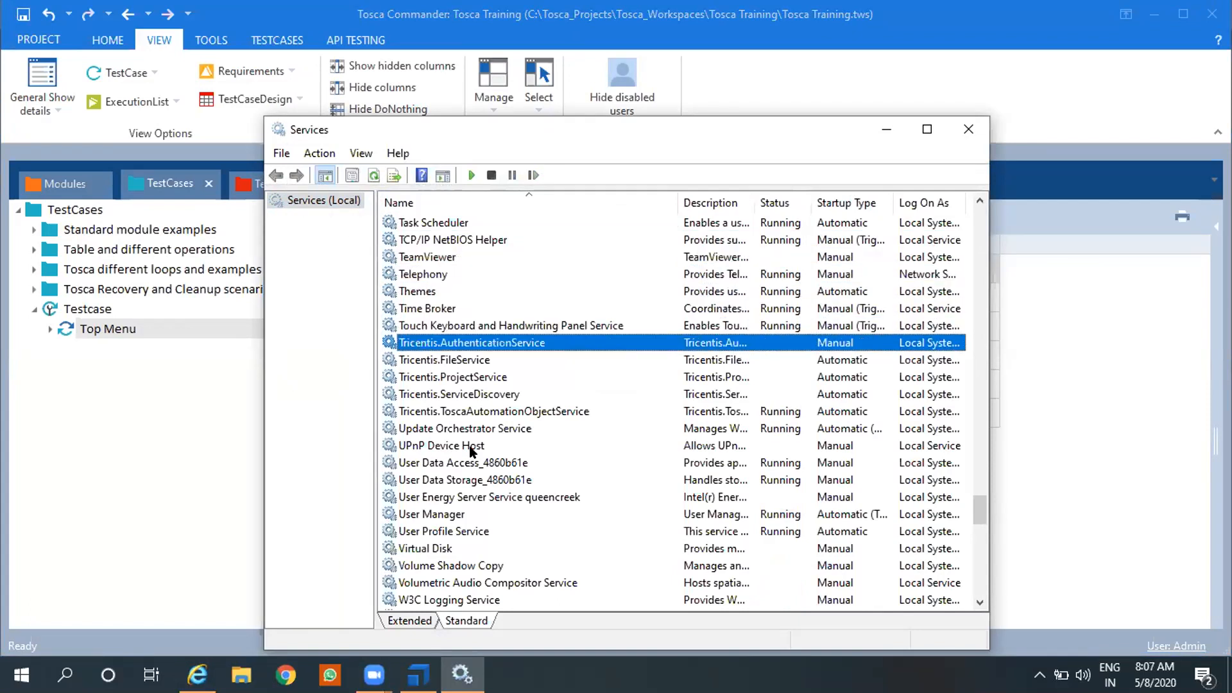
pyautogui.press('Down')
pyautogui.press('Down')
pyautogui.press('Down')
pyautogui.press('Down')
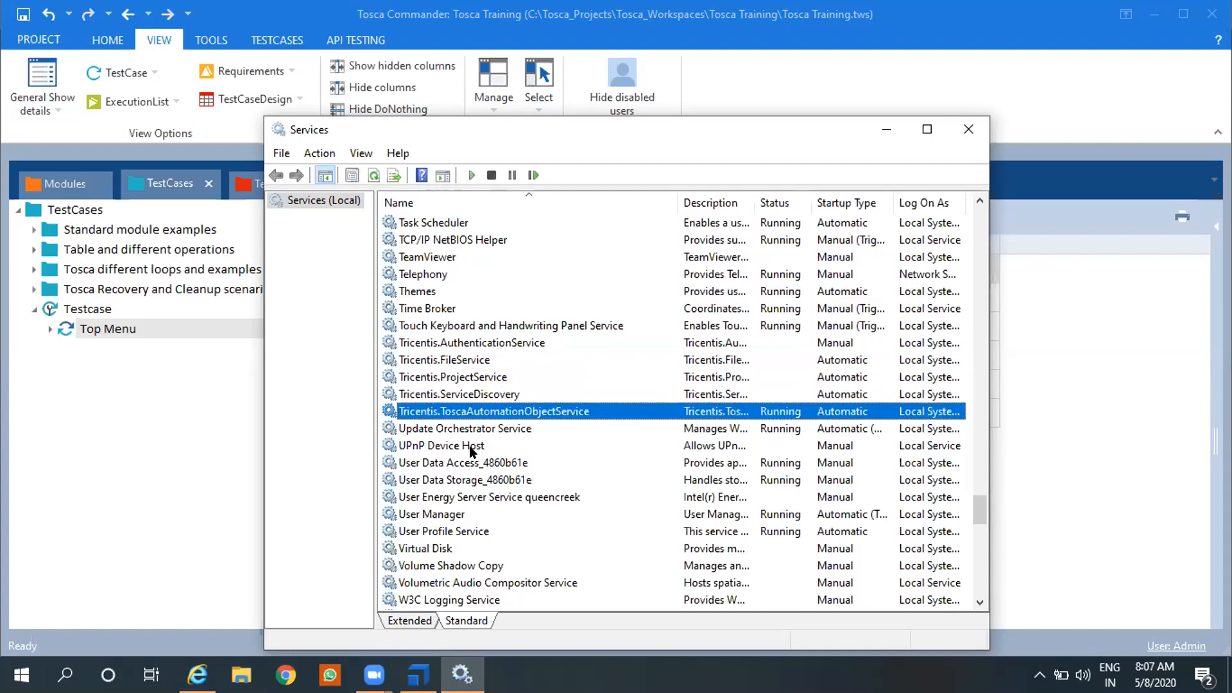
pyautogui.press('pageup')
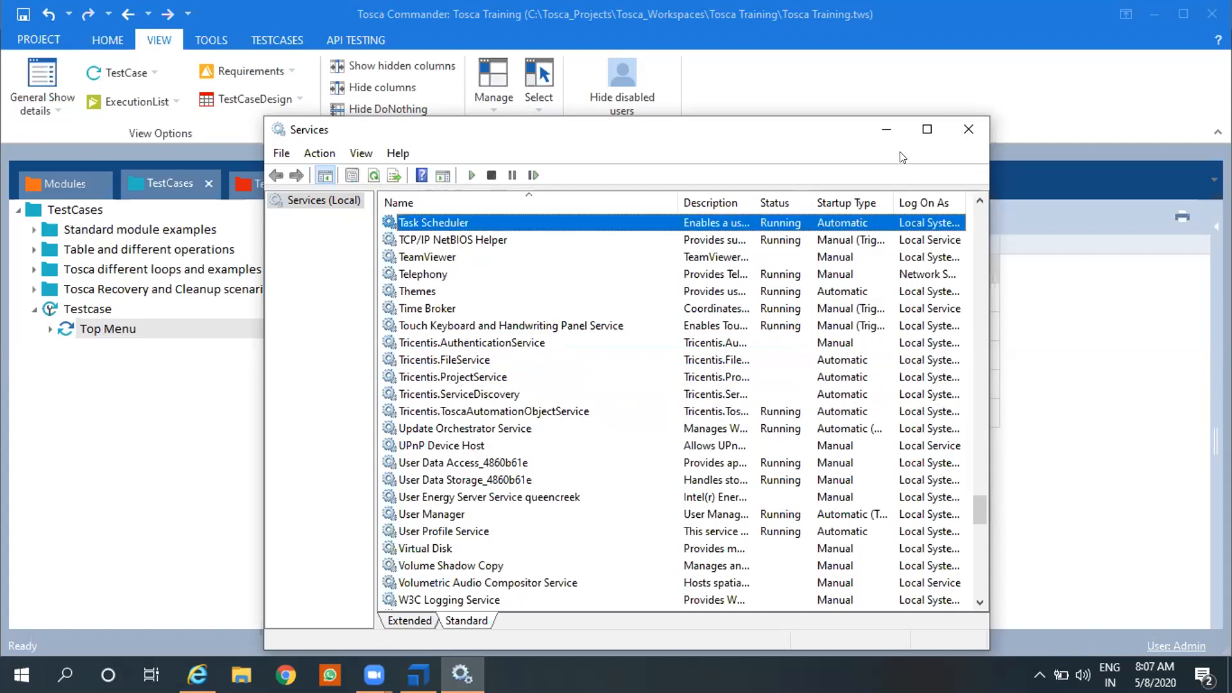
pyautogui.click(969, 131)
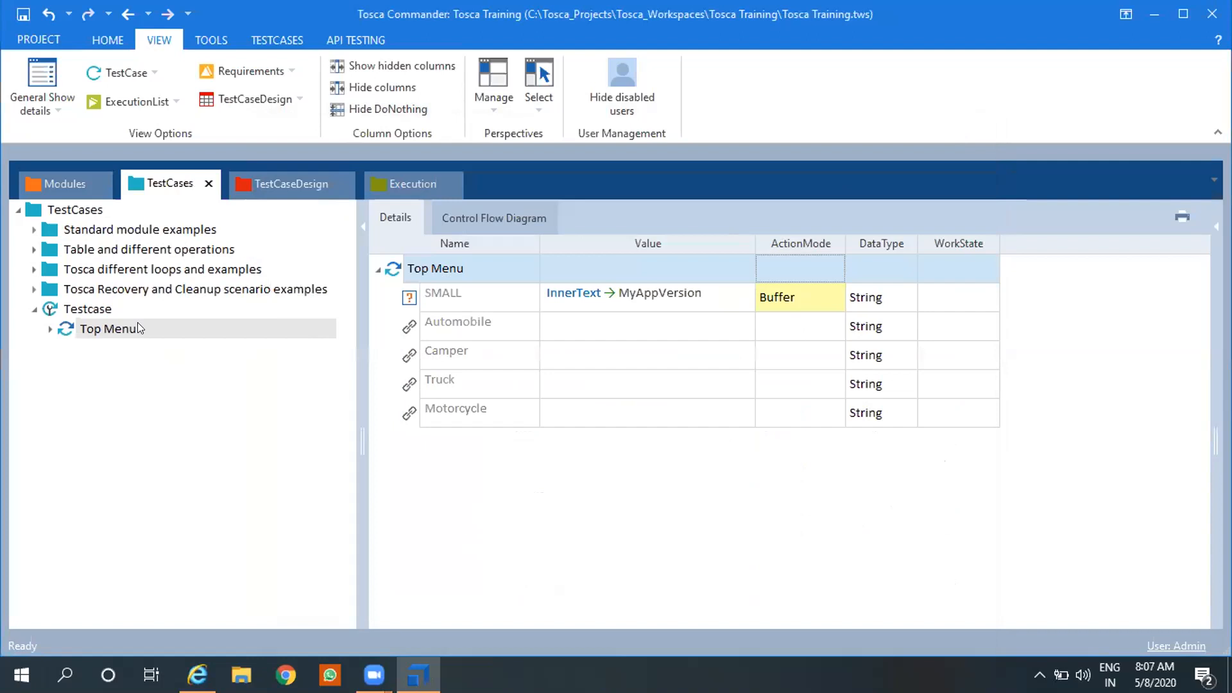
# - Save the workspace and run the whole Testcase in ScratchBook
pyautogui.click(24, 15)
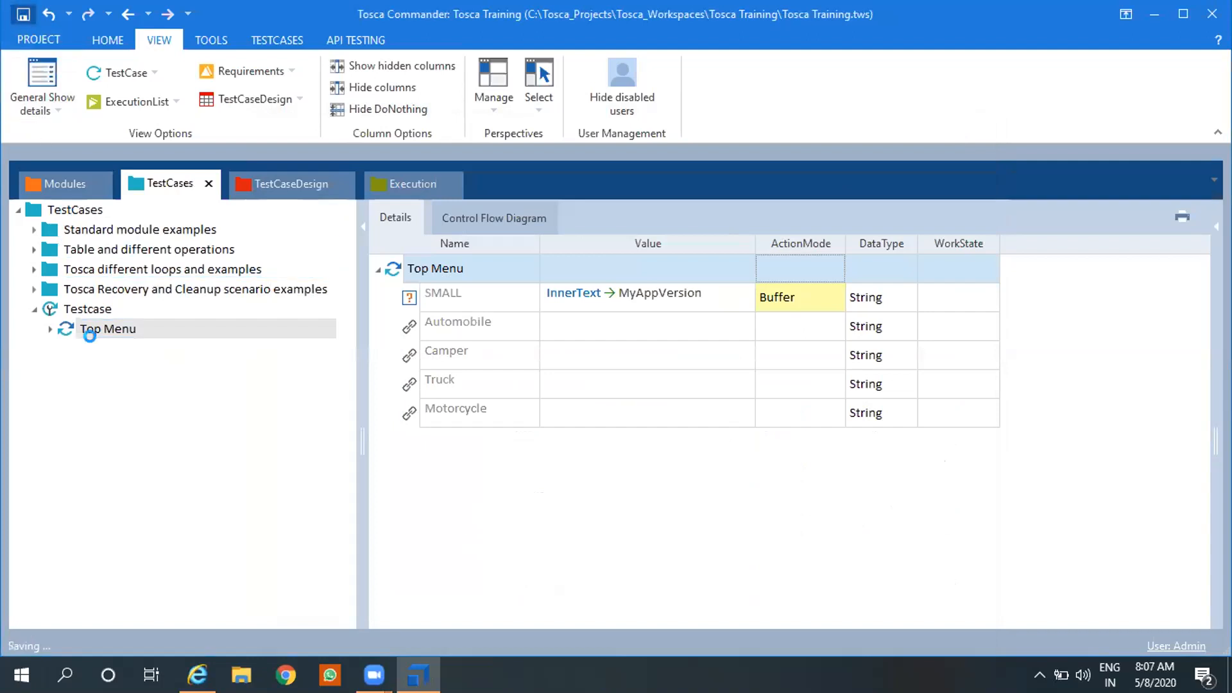
pyautogui.click(88, 310)
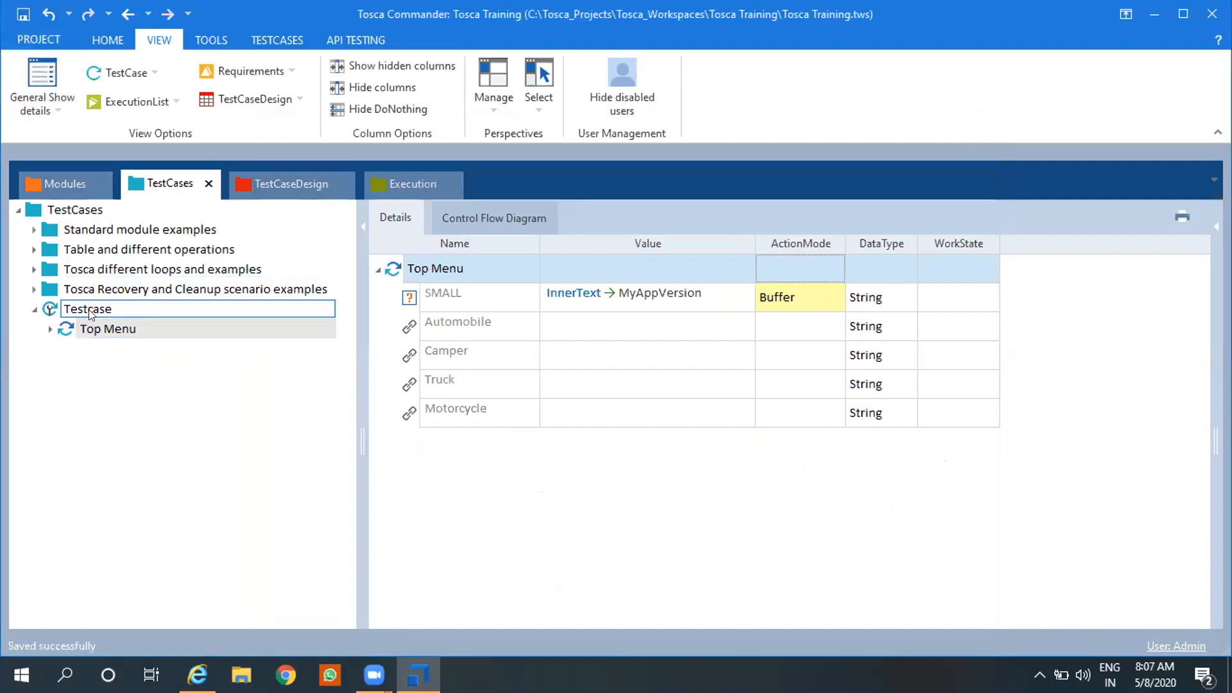
pyautogui.rightClick(90, 310)
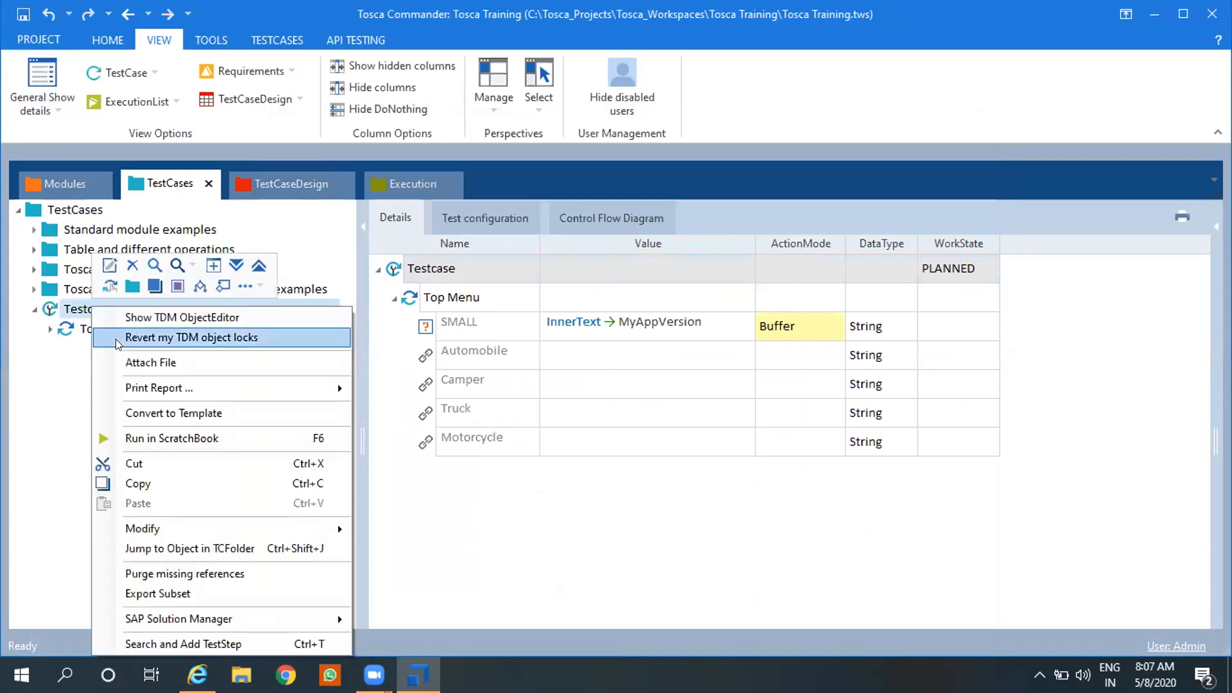
pyautogui.click(142, 437)
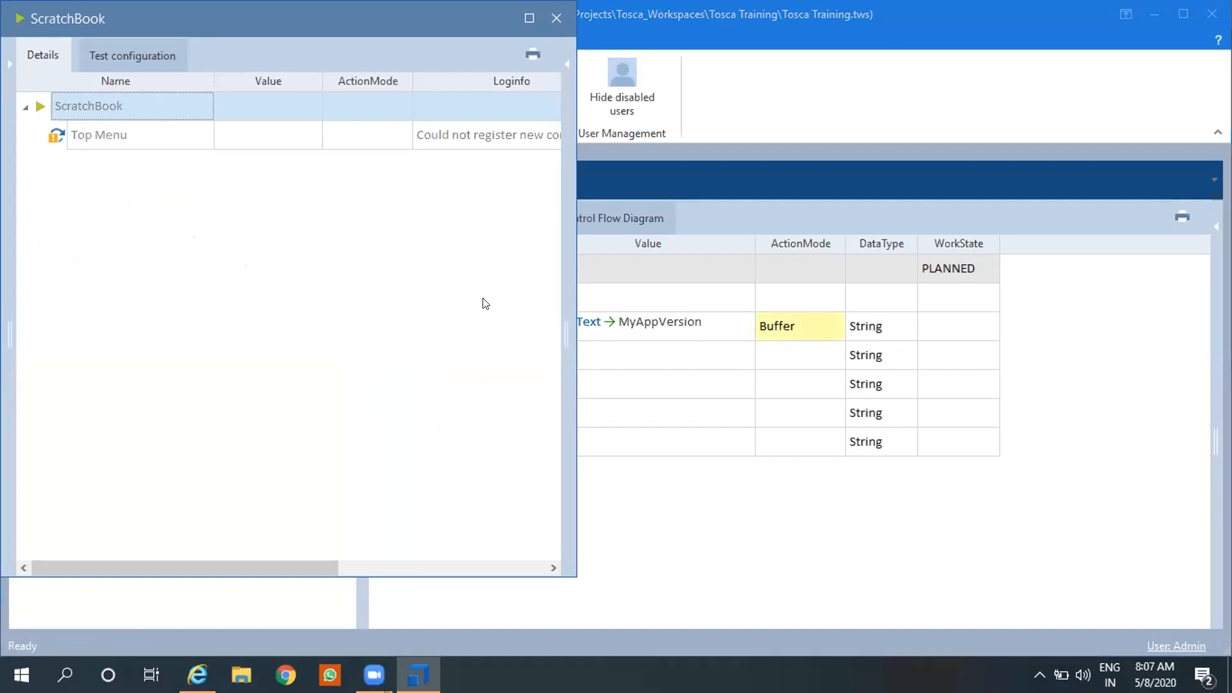
# - Read the full Loginfo message of the Top Menu step and close the ScratchBook window
pyautogui.click(510, 134)
pyautogui.click(551, 136)
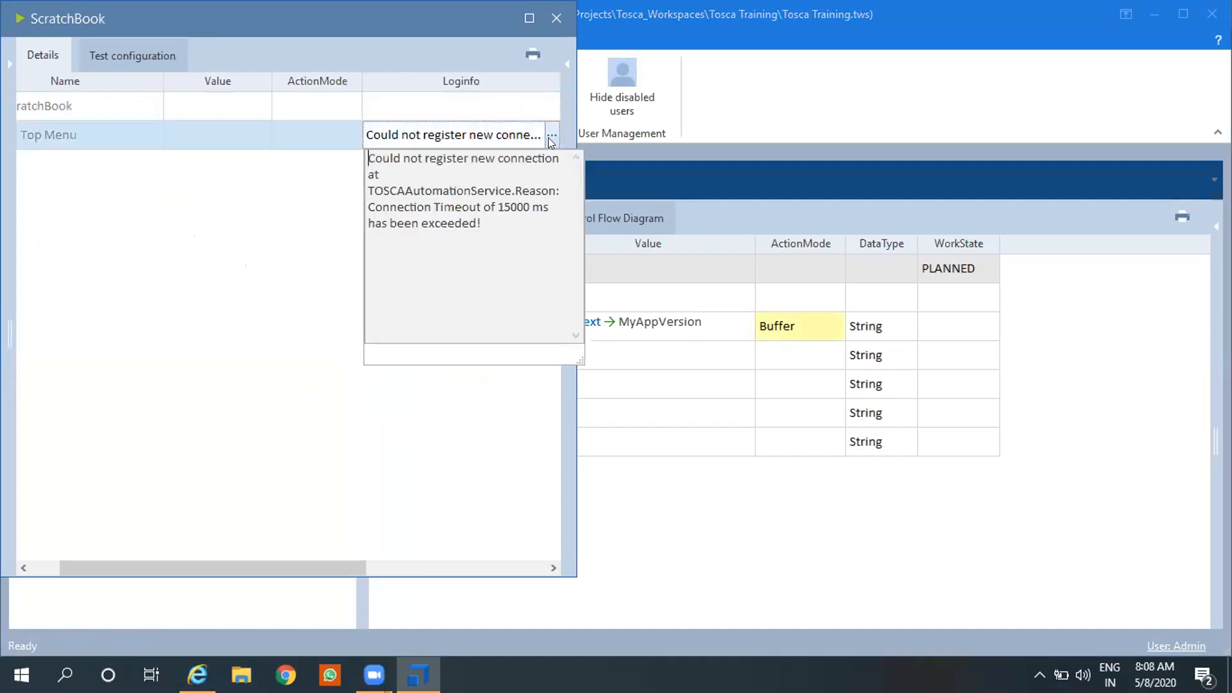
pyautogui.click(556, 18)
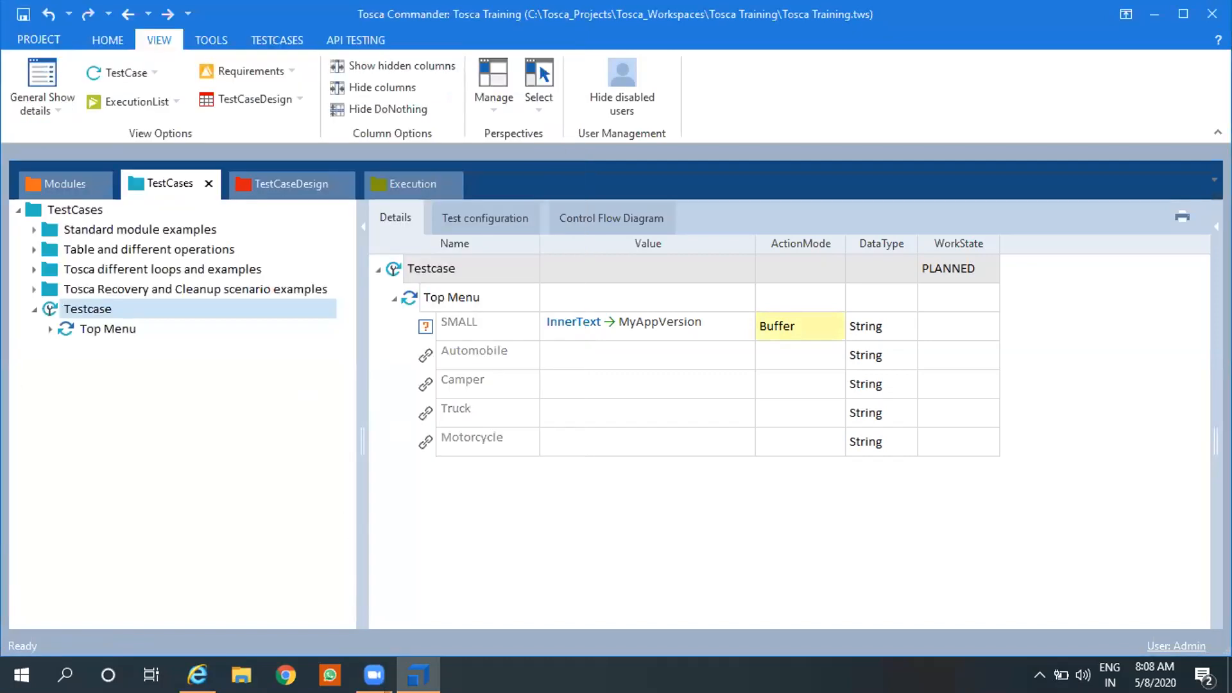
# - Open the Windows Services app and check the status of Tricentis.ToscaAutomationObjectService and the other Tricentis services
pyautogui.rightClick(533, 675)
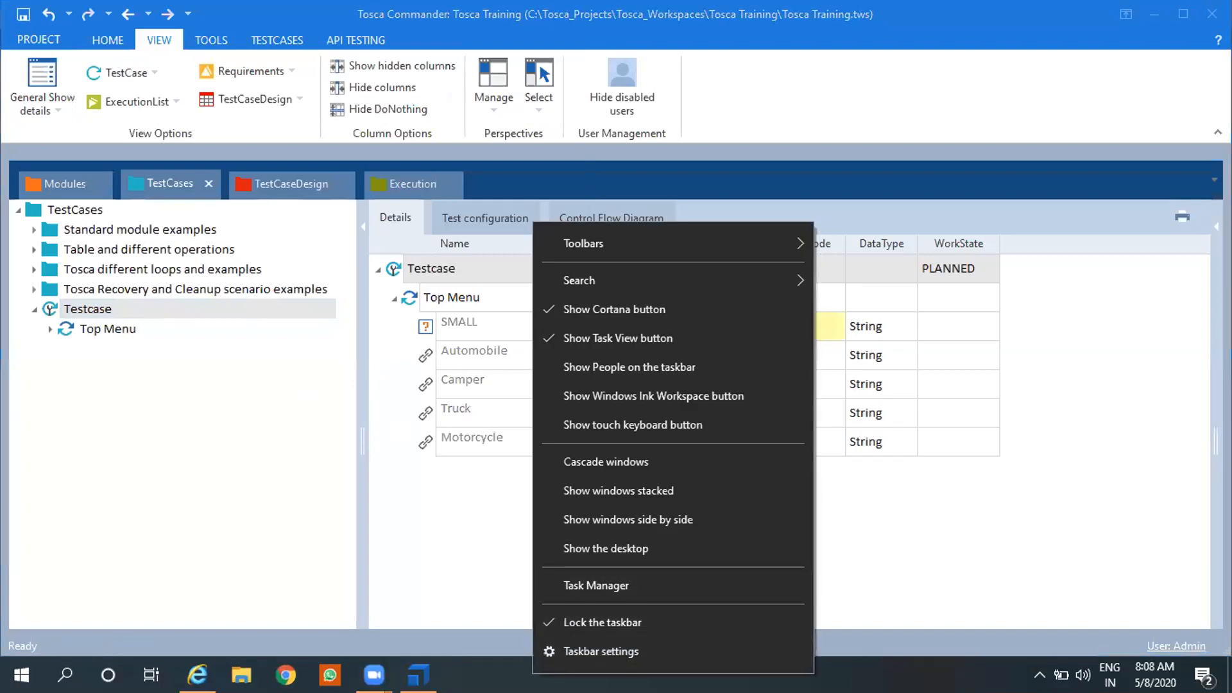
pyautogui.click(11, 684)
pyautogui.click(65, 674)
pyautogui.write('serc')
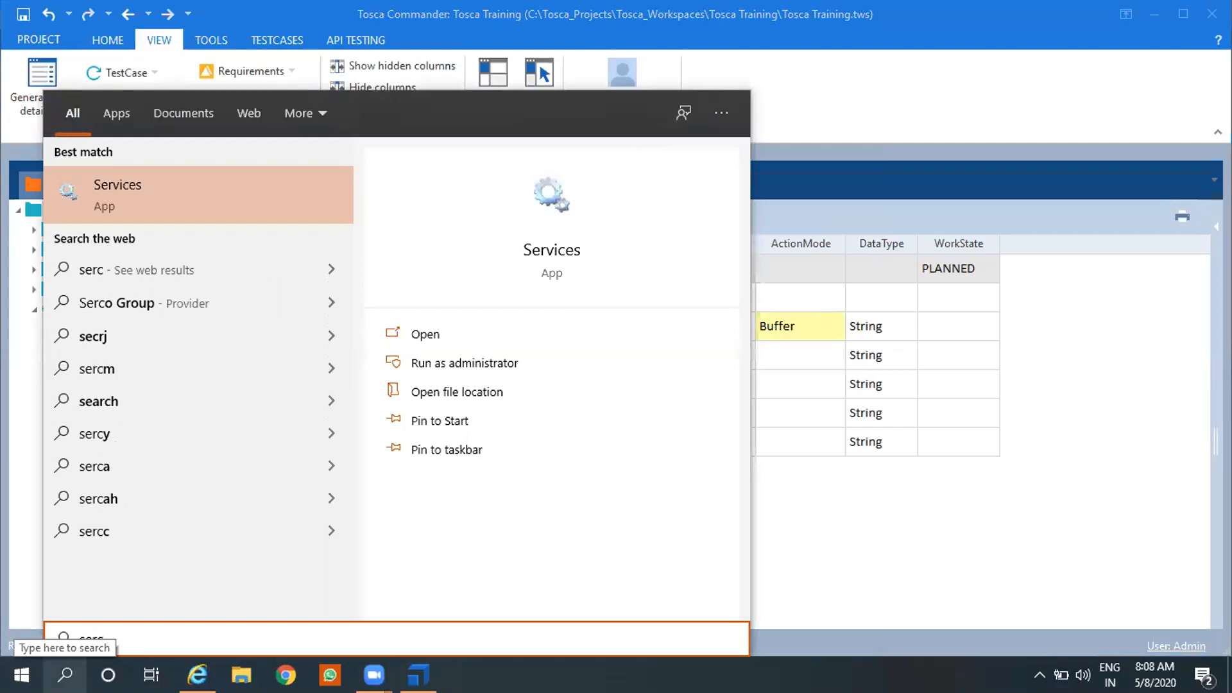
pyautogui.click(426, 334)
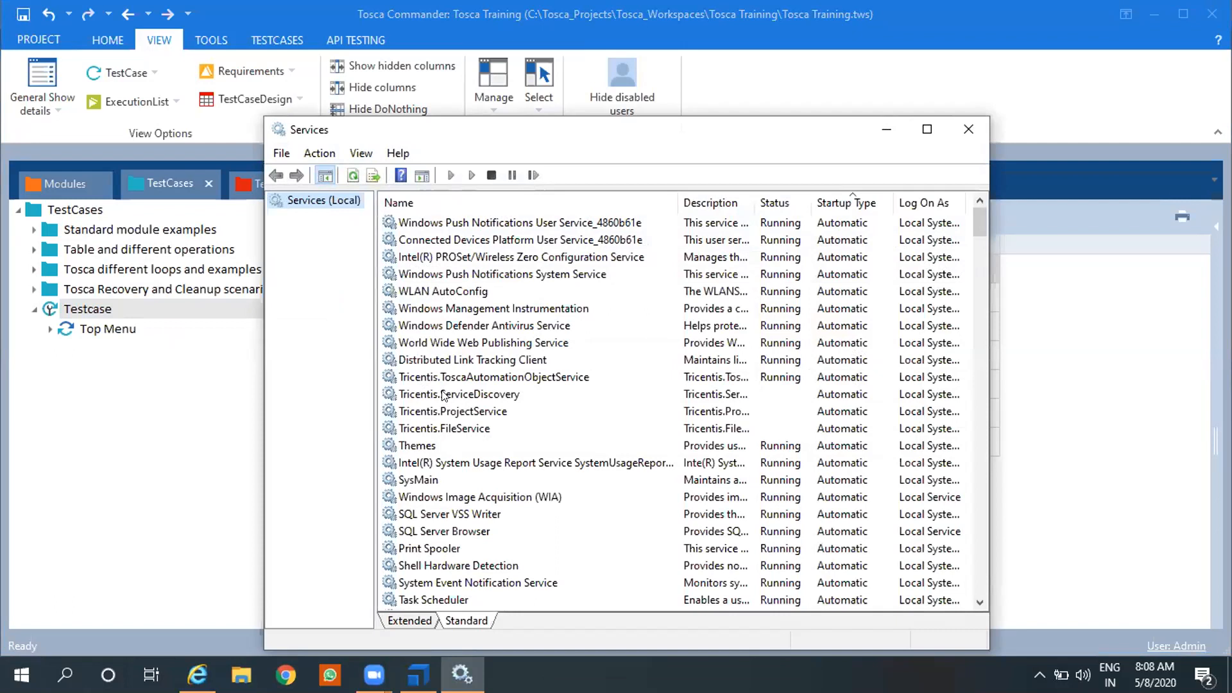
pyautogui.click(500, 364)
pyautogui.press('Down')
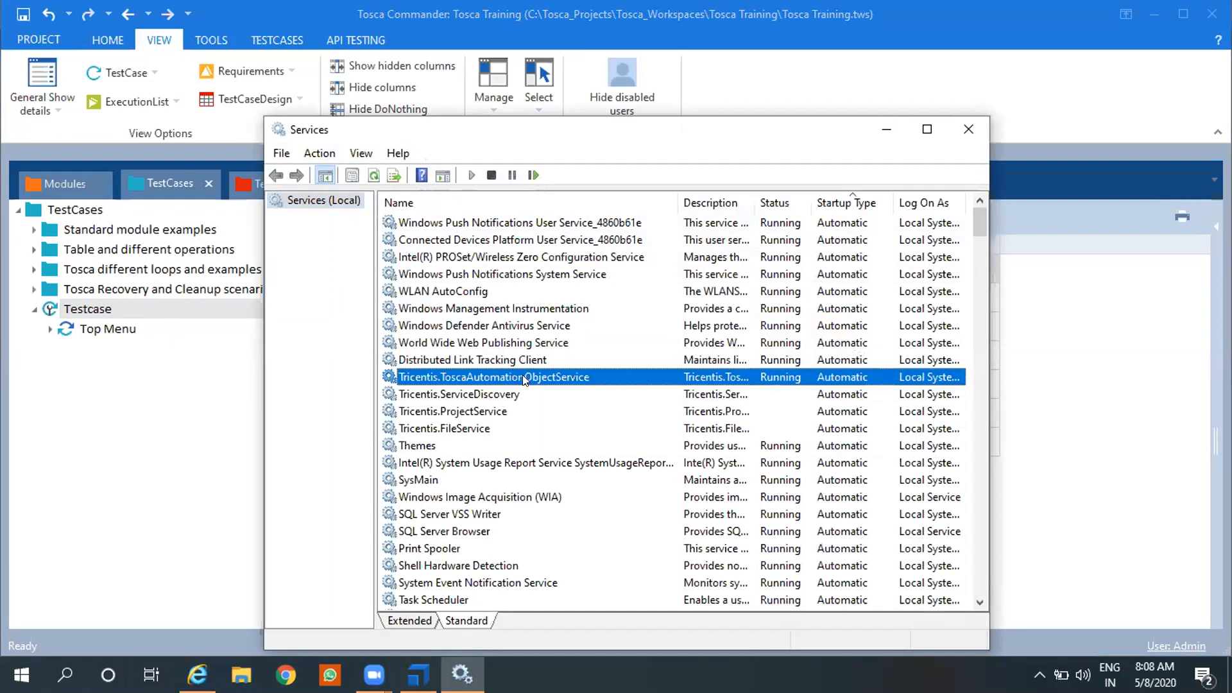
pyautogui.press('Down')
pyautogui.press('Down')
pyautogui.press('Down')
pyautogui.press('Down')
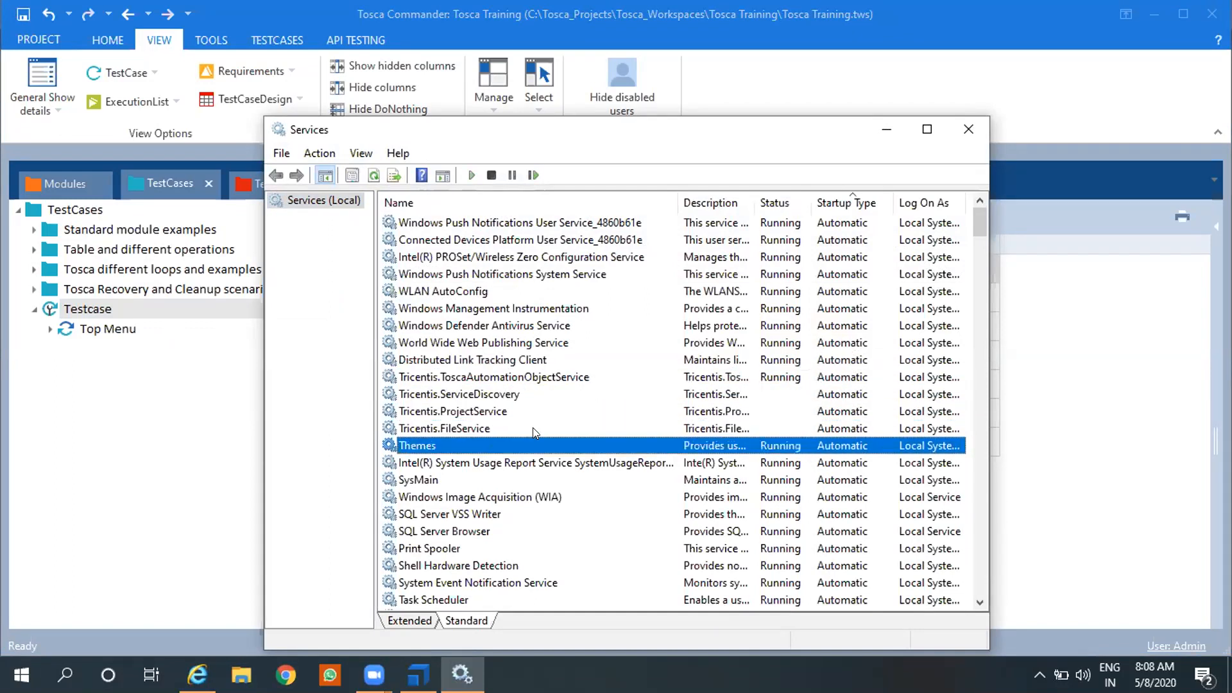
# - Try to start the Tricentis.AuthenticationService service in the Services list
pyautogui.press('t')
pyautogui.press('t')
pyautogui.press('t')
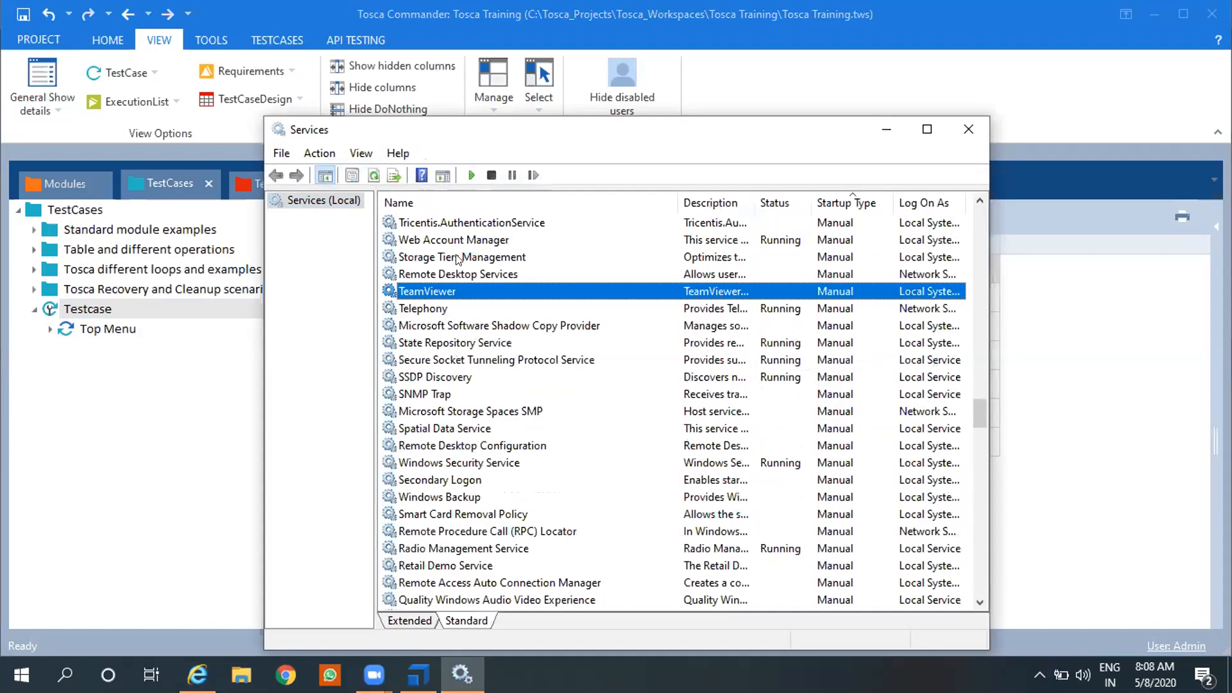
pyautogui.click(477, 222)
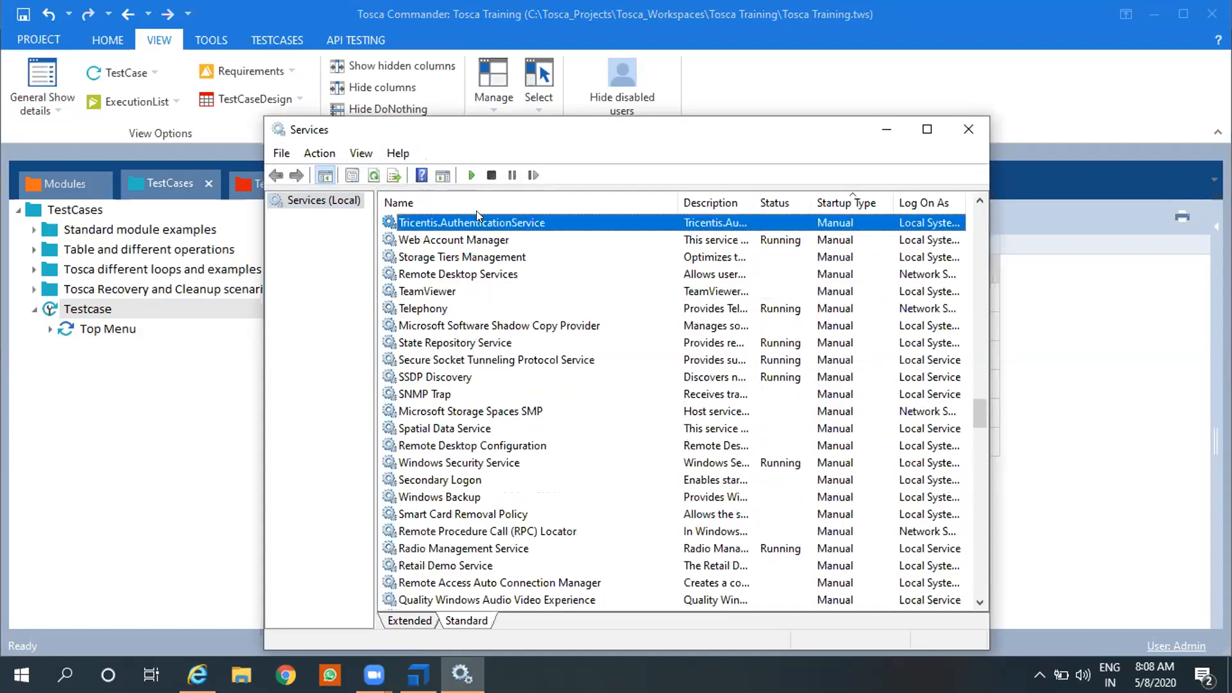
pyautogui.rightClick(479, 222)
pyautogui.click(491, 229)
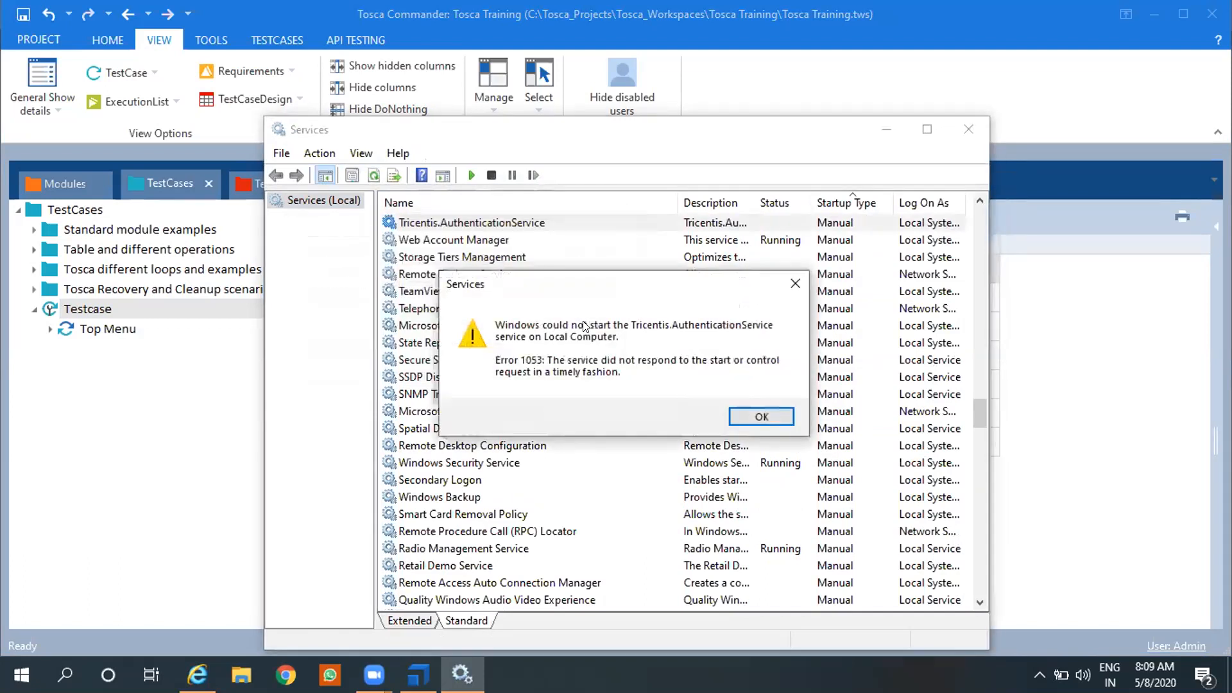
pyautogui.click(761, 417)
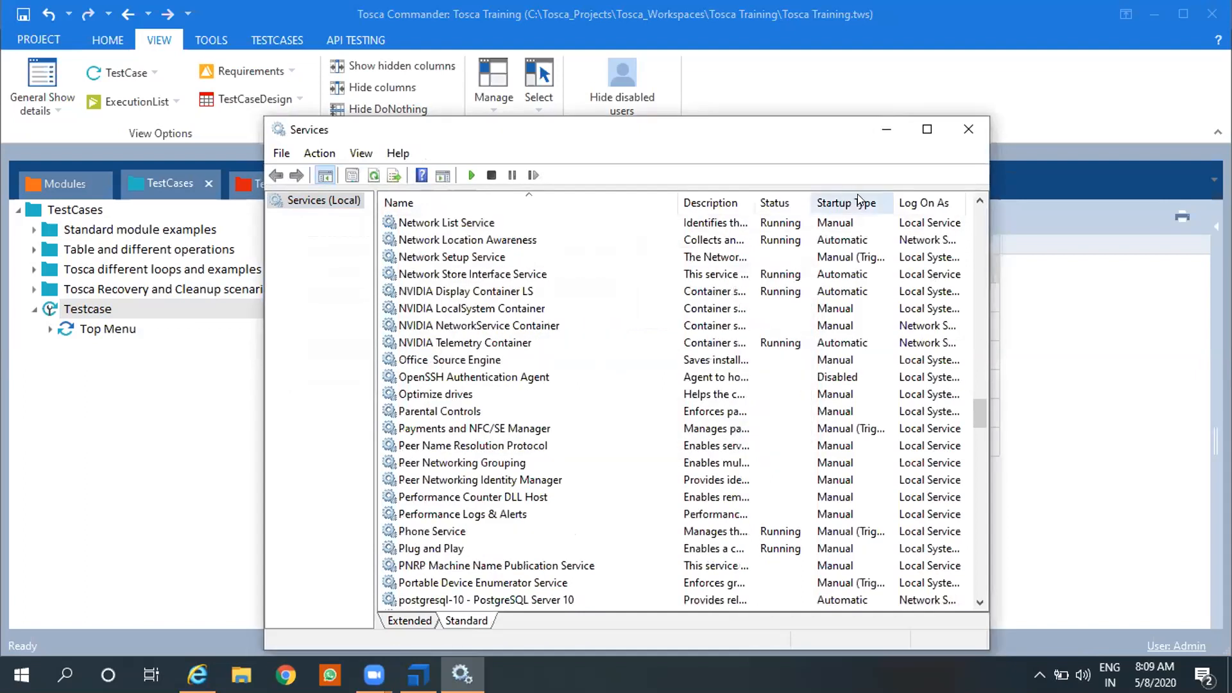
# - Minimize the Services window, then save the workspace and restart Tosca Commander
pyautogui.click(886, 129)
pyautogui.hotkey('ctrl', 's')
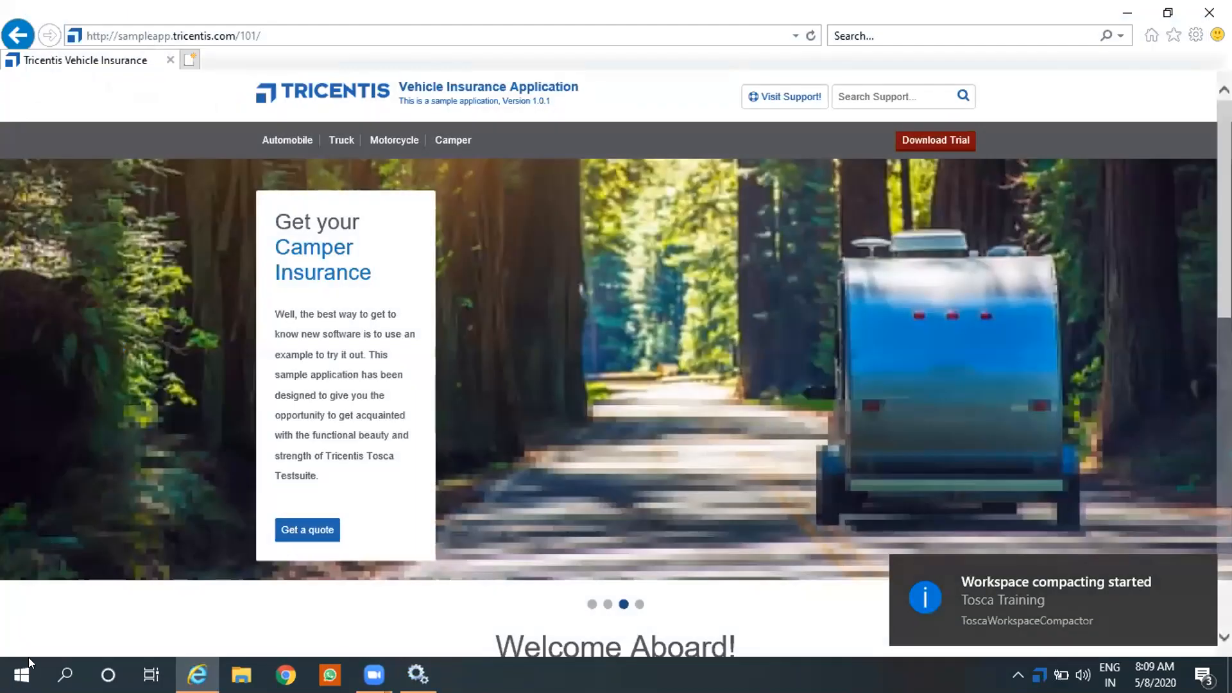
pyautogui.press('super')
pyautogui.write('to')
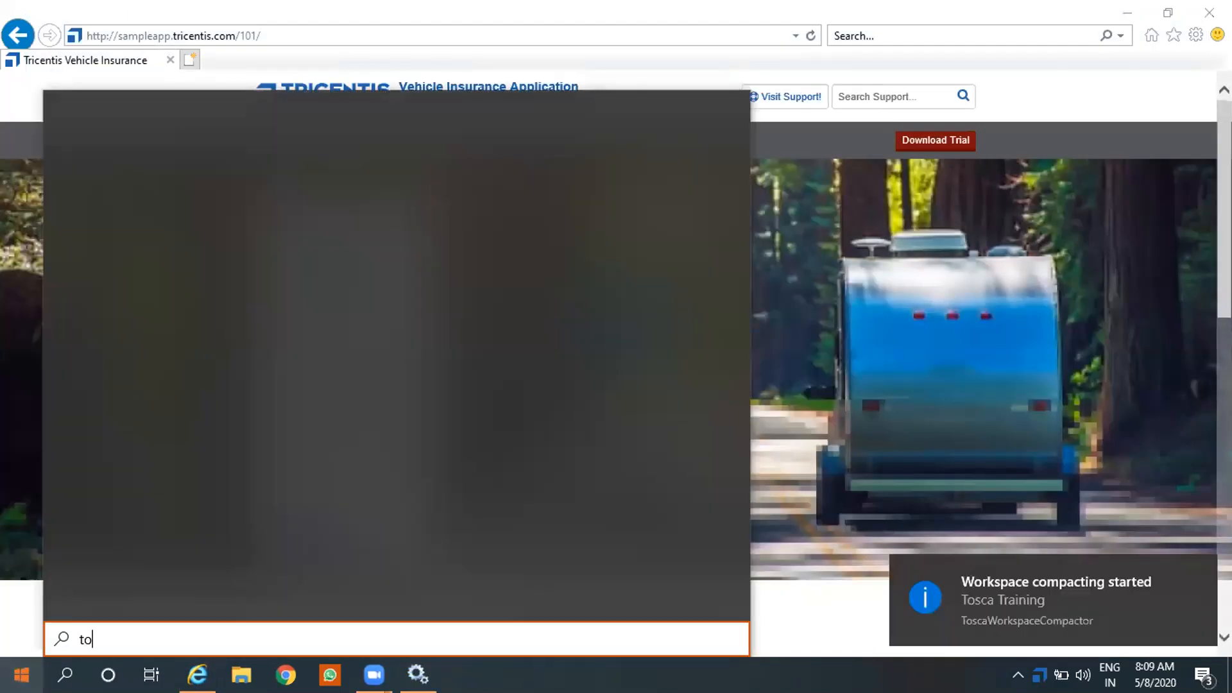
pyautogui.write('sca')
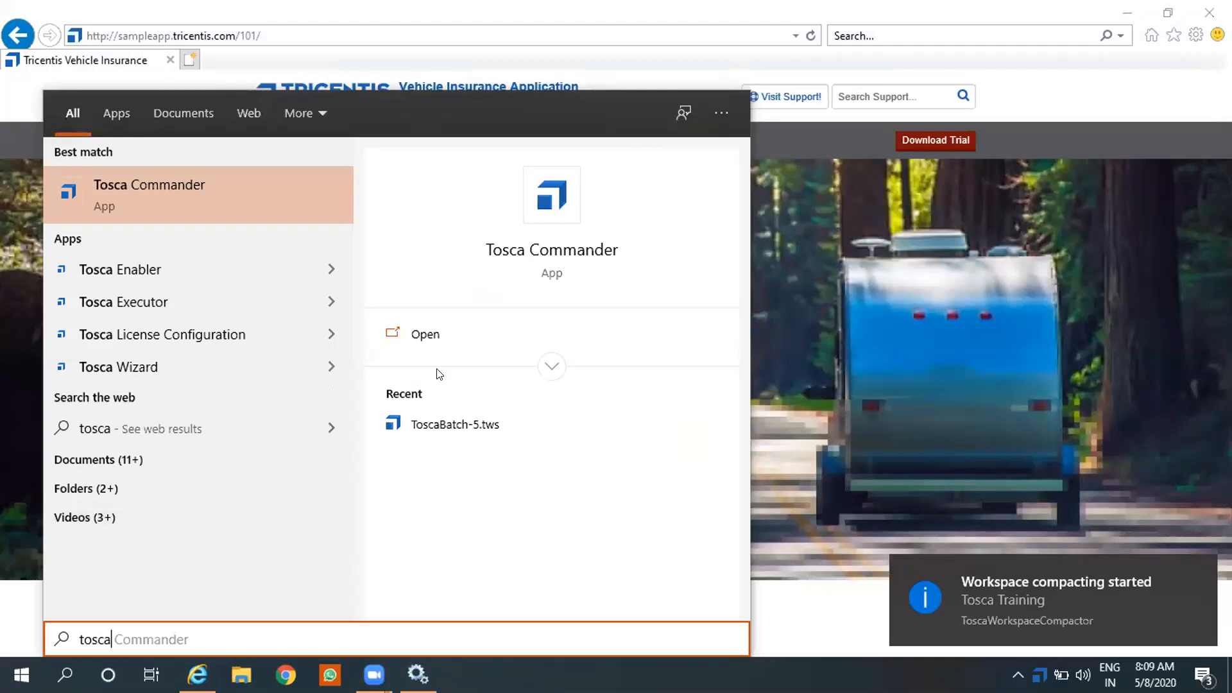
pyautogui.click(451, 327)
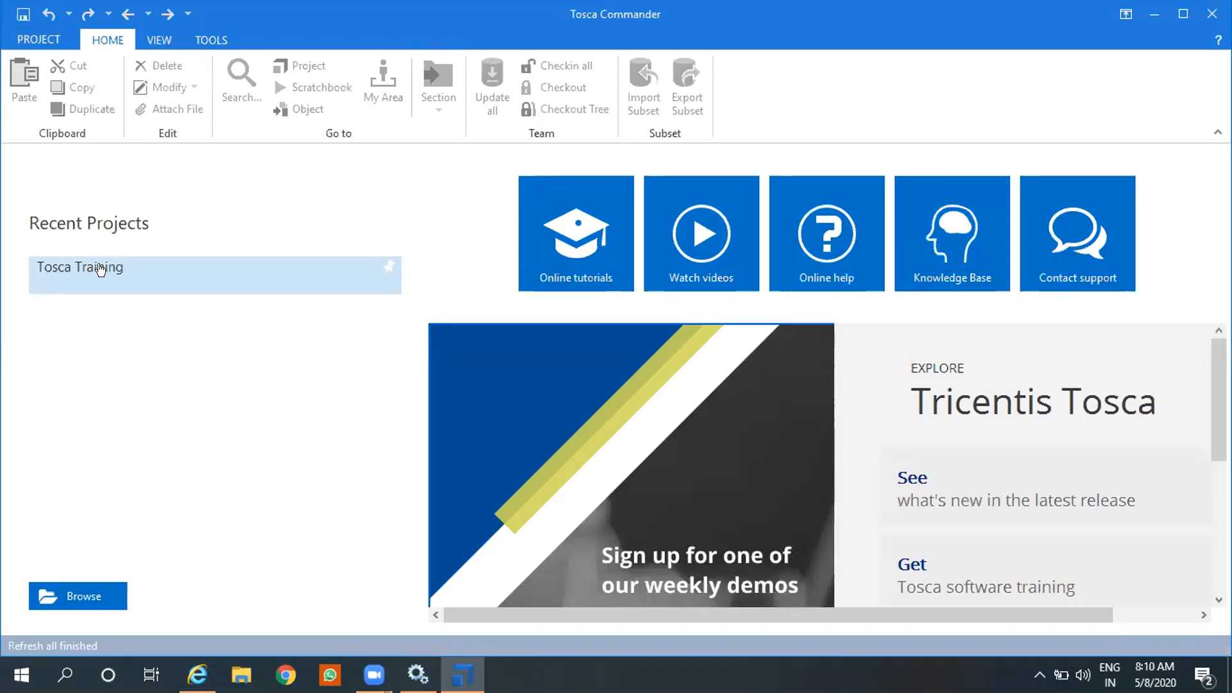
# - Open the recent Tosca Training project and display the Top Menu step of Testcase with its attributes
pyautogui.click(101, 268)
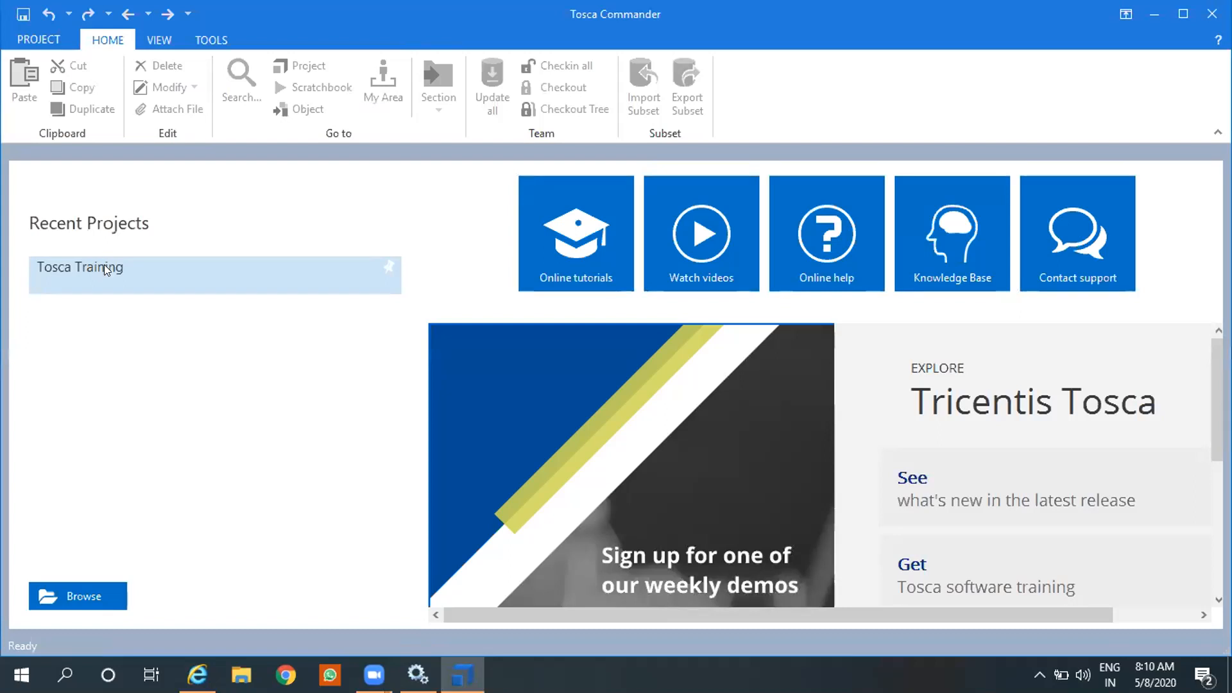
pyautogui.click(160, 266)
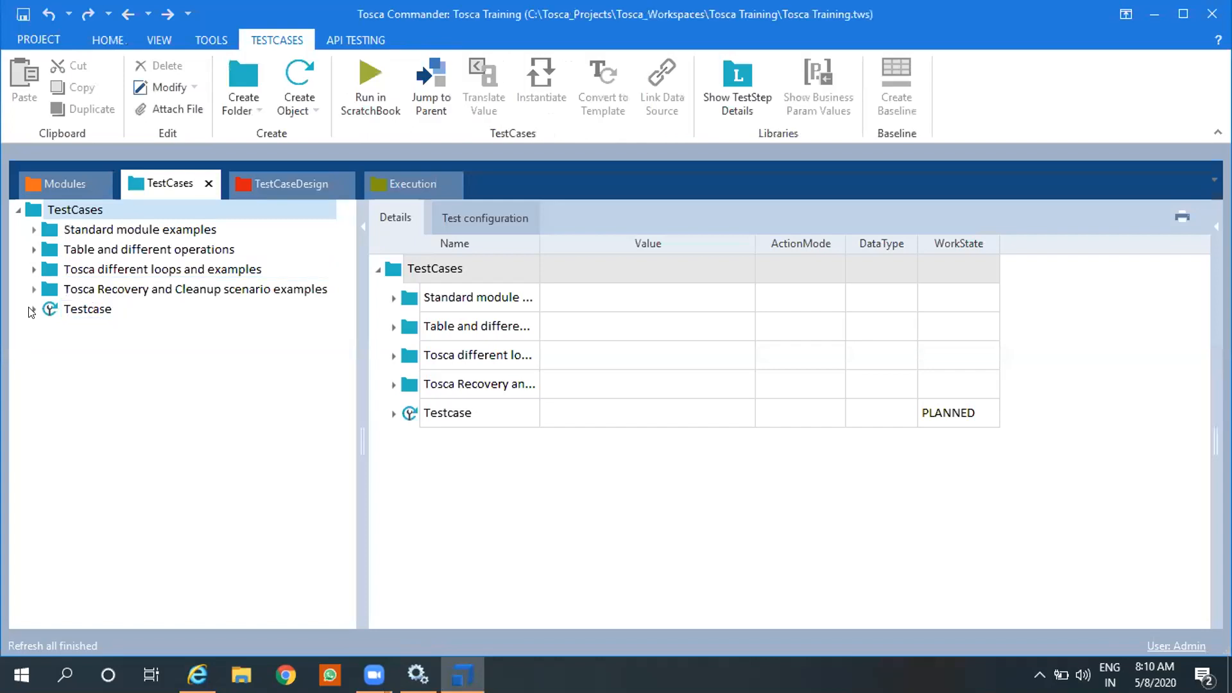
pyautogui.click(33, 309)
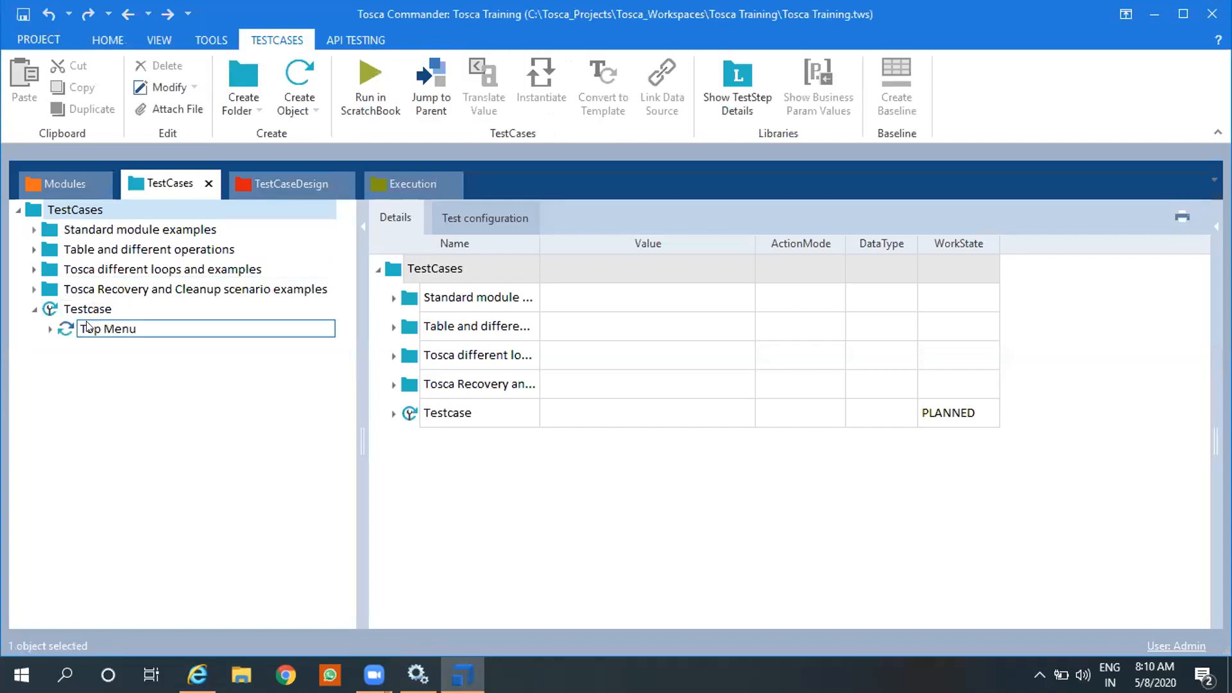
pyautogui.click(88, 328)
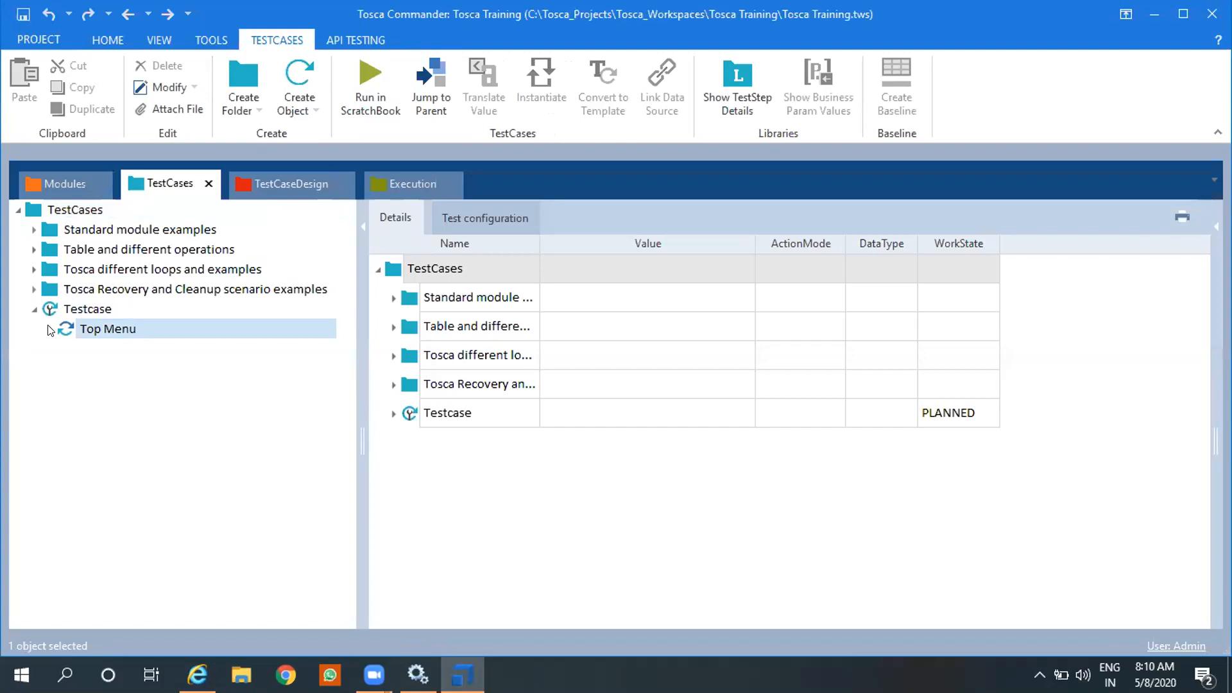
pyautogui.doubleClick(103, 330)
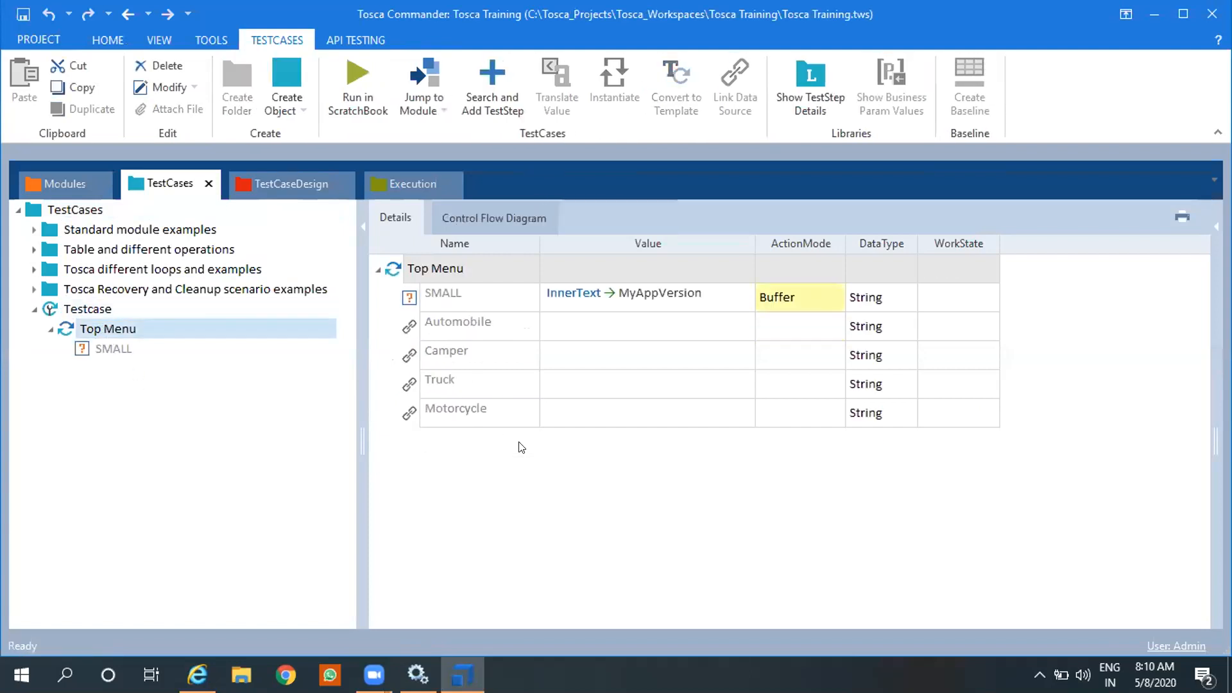
# - Run the Top Menu test step in ScratchBook
pyautogui.rightClick(102, 330)
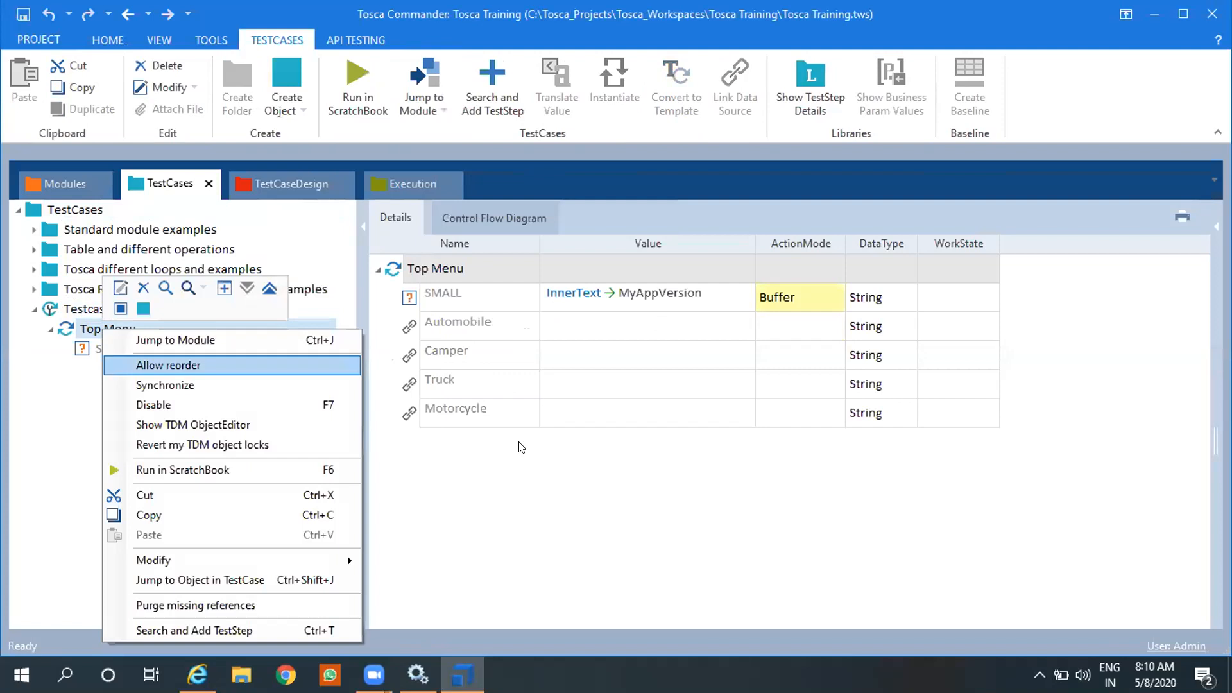
pyautogui.press('Down')
pyautogui.press('Down')
pyautogui.press('Down')
pyautogui.press('Down')
pyautogui.press('Down')
pyautogui.press('Return')
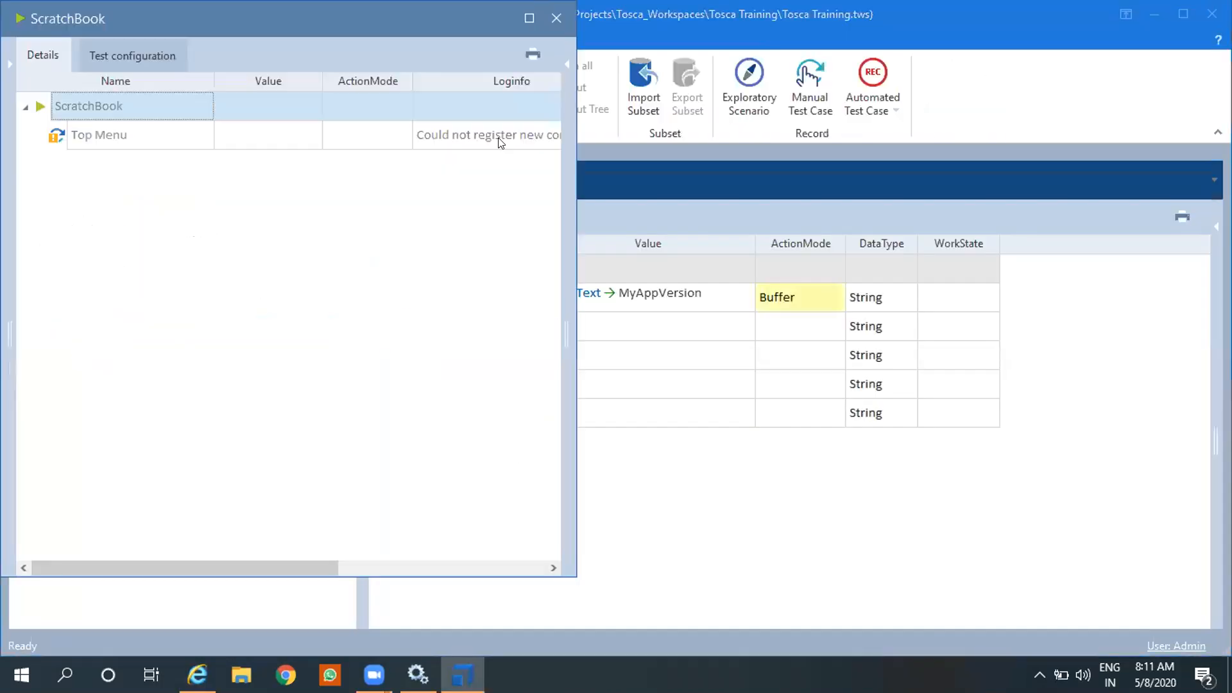
# - Read the full Loginfo message of the Top Menu run in an enlarged view and close the ScratchBook window
pyautogui.click(537, 135)
pyautogui.click(548, 137)
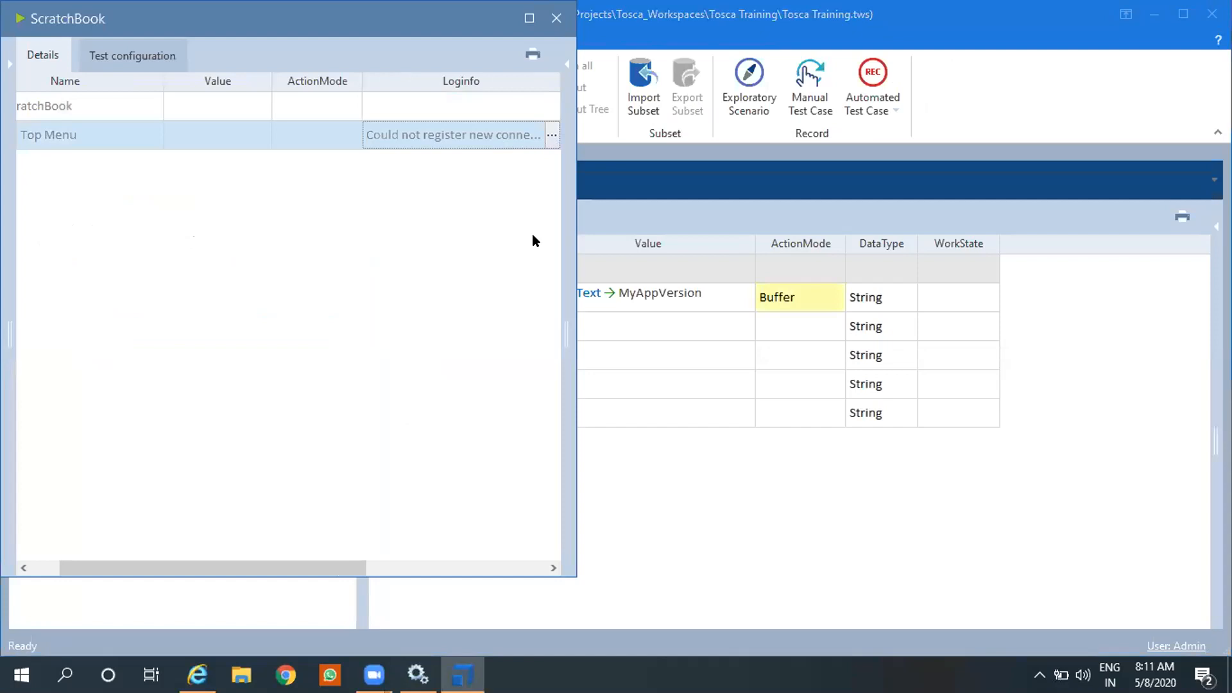
pyautogui.moveTo(545, 236); pyautogui.dragTo(575, 338)
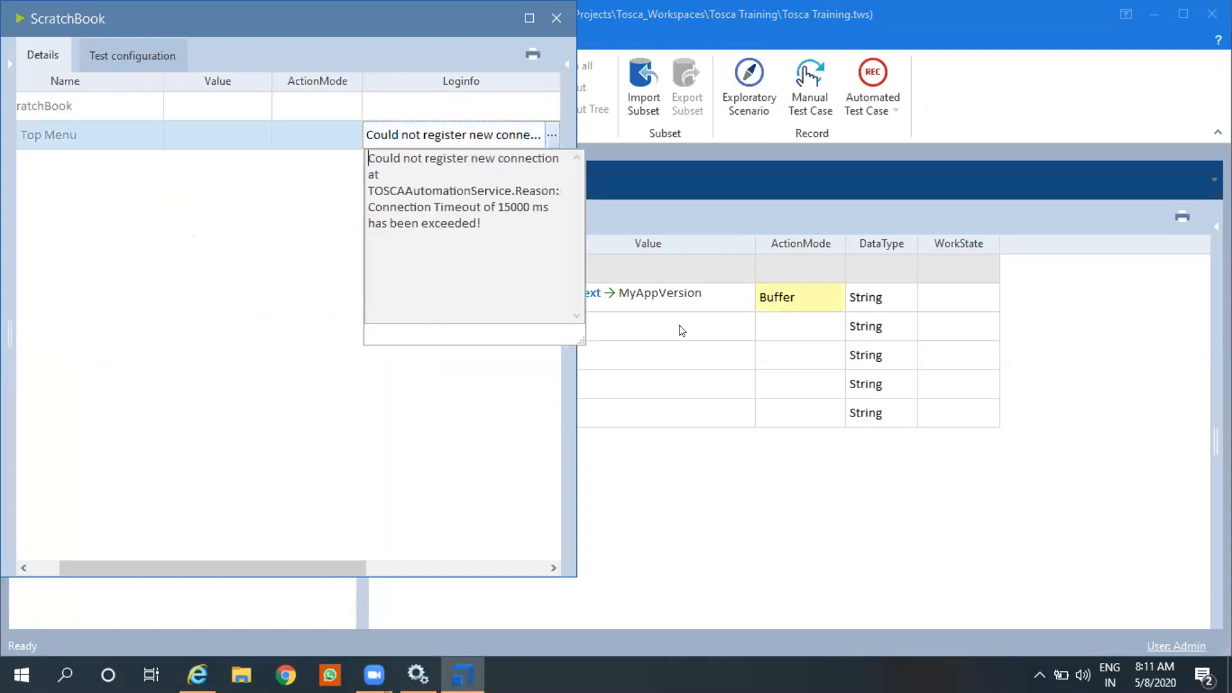
pyautogui.moveTo(682, 331); pyautogui.dragTo(682, 328)
pyautogui.moveTo(485, 23); pyautogui.dragTo(483, 79)
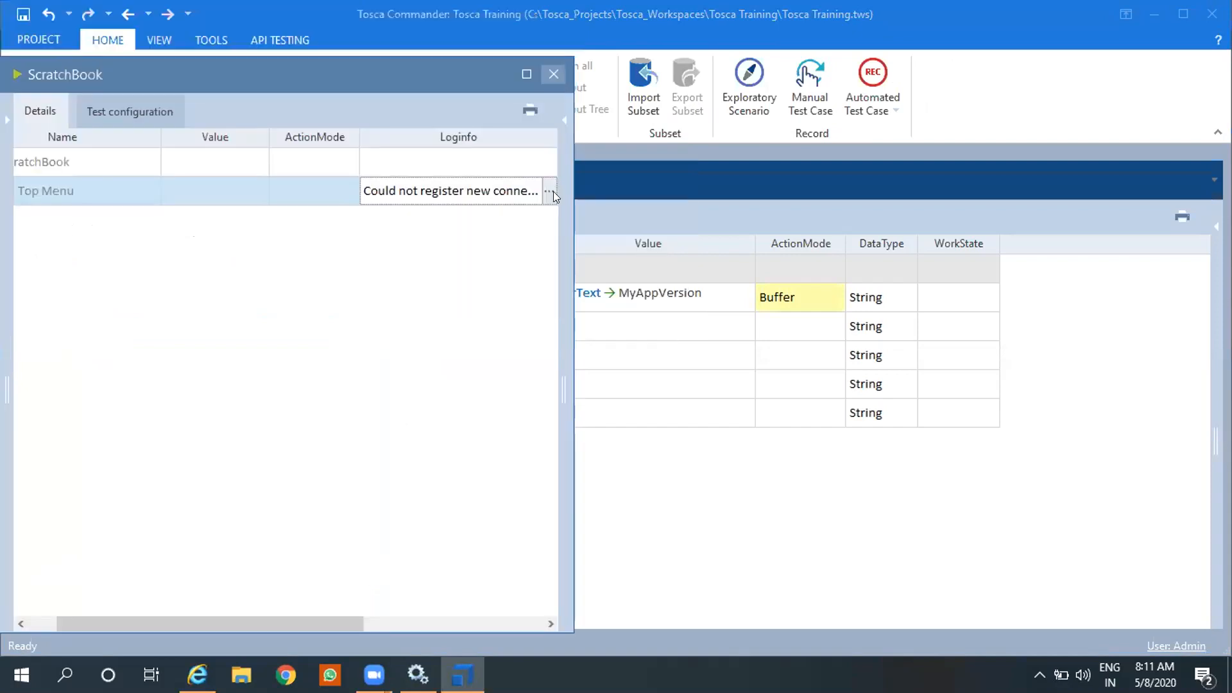
pyautogui.click(550, 192)
pyautogui.moveTo(365, 230); pyautogui.dragTo(528, 229)
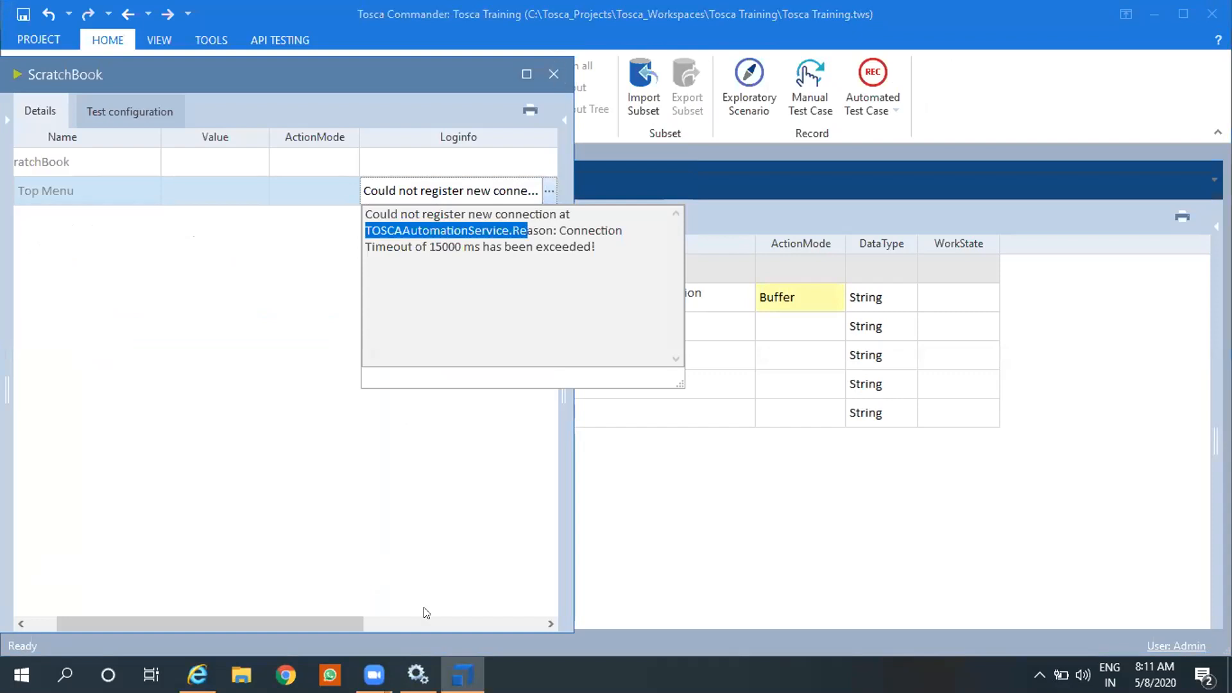
pyautogui.click(553, 75)
# - Switch to the Services window, maximize it and check the status of the Tricentis services
pyautogui.click(418, 674)
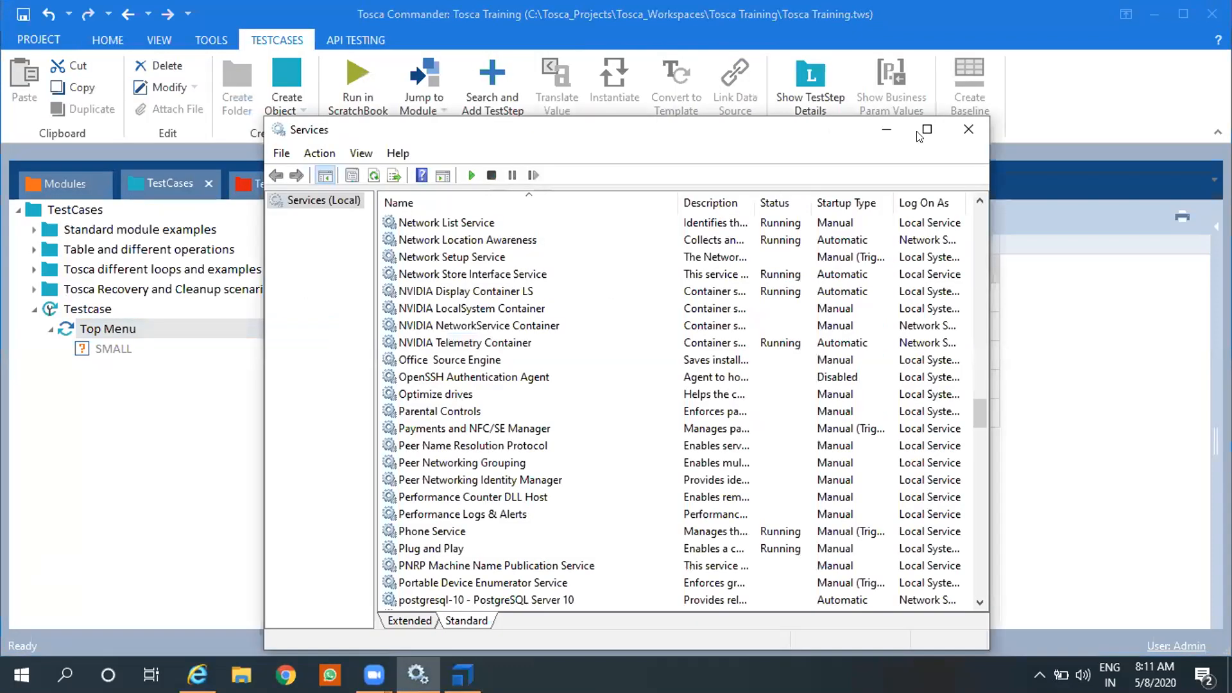
pyautogui.press('super+Up')
pyautogui.click(383, 294)
pyautogui.press('t')
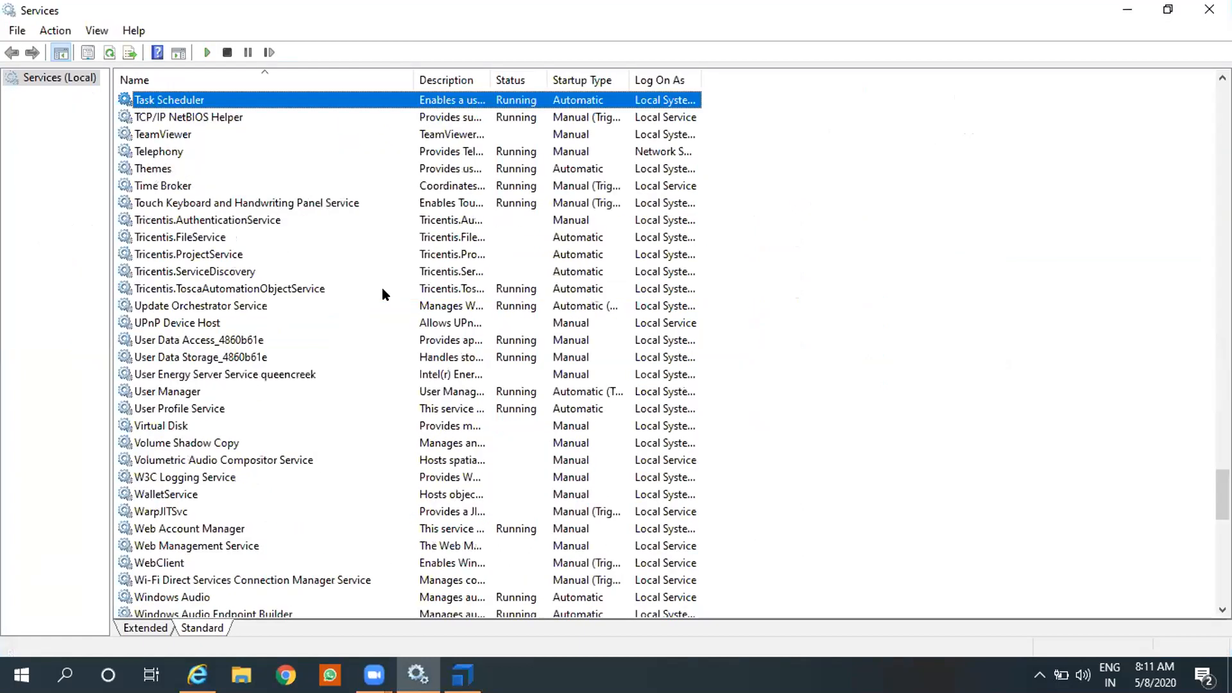
pyautogui.press('t')
pyautogui.press('t')
pyautogui.press('t')
pyautogui.press('t')
pyautogui.press('t')
pyautogui.press('t')
pyautogui.press('t')
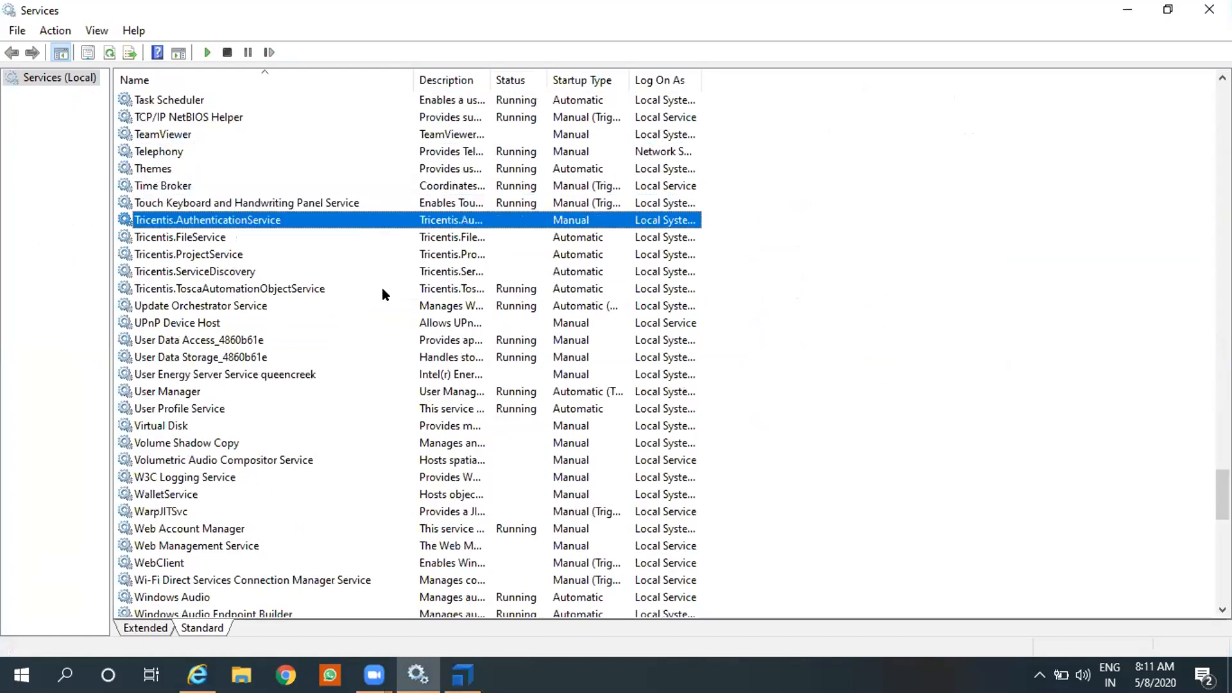
pyautogui.press('t')
pyautogui.press('t')
pyautogui.press('t')
pyautogui.press('t')
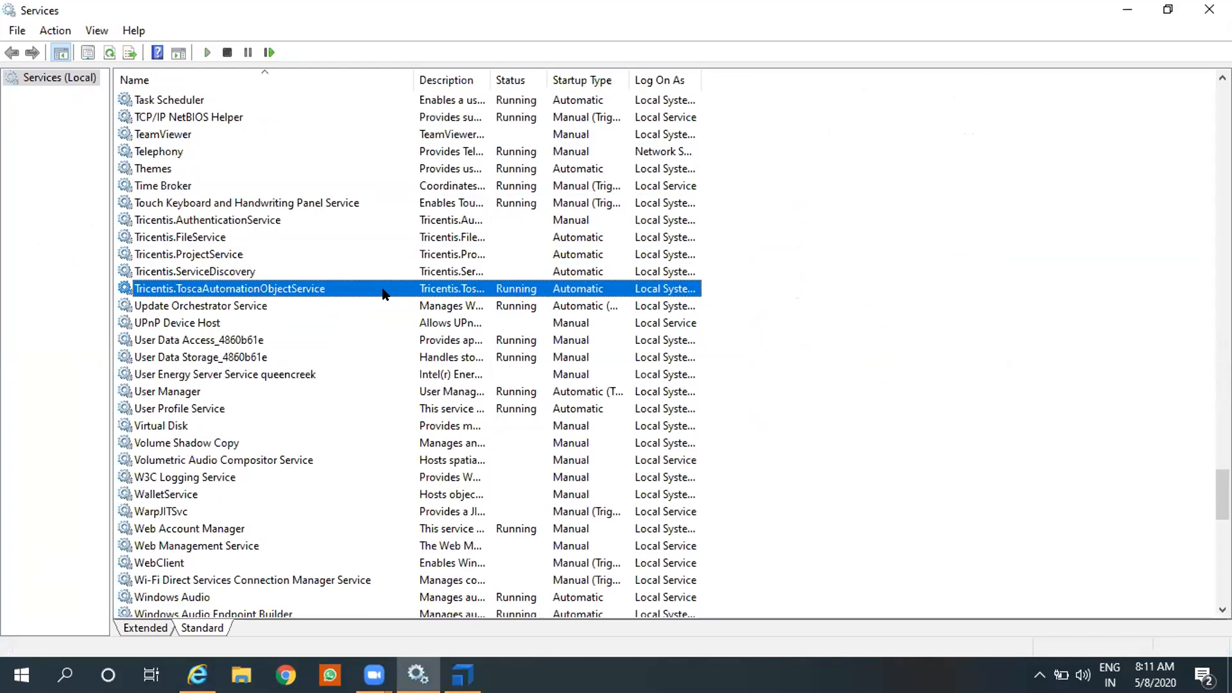
# - Try again to start the Tricentis.AuthenticationService service
pyautogui.press('t')
pyautogui.press('t')
pyautogui.press('t')
pyautogui.press('t')
pyautogui.press('t')
pyautogui.press('t')
pyautogui.press('t')
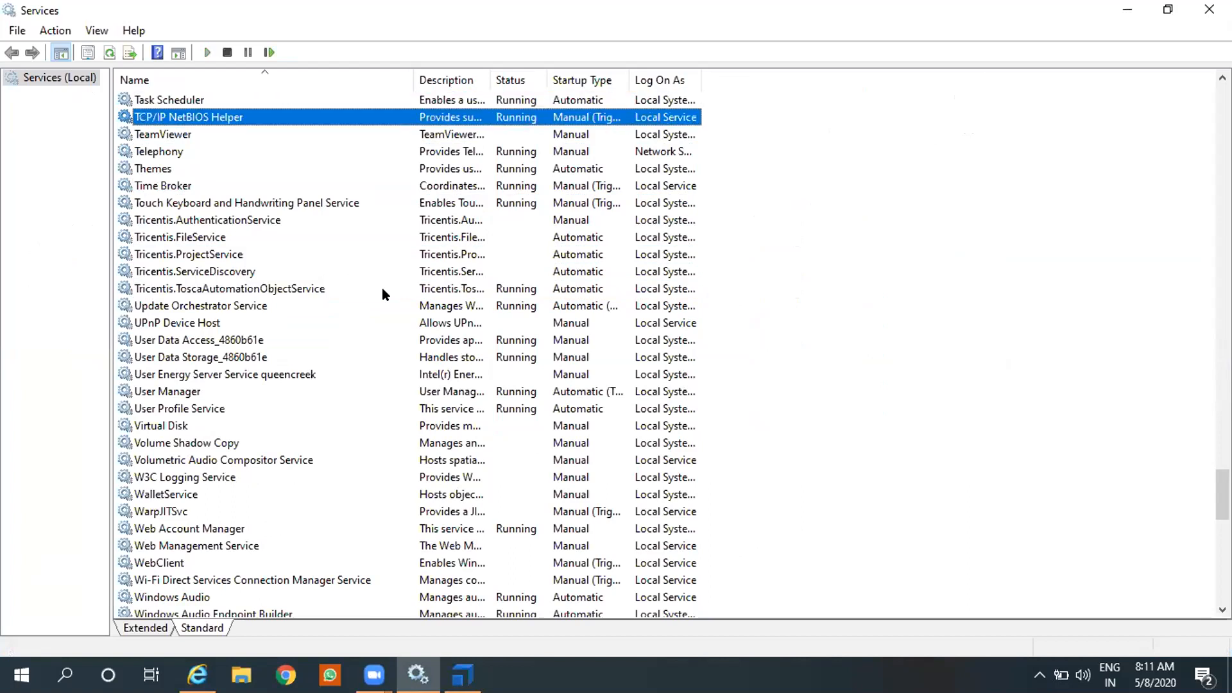
pyautogui.press('t')
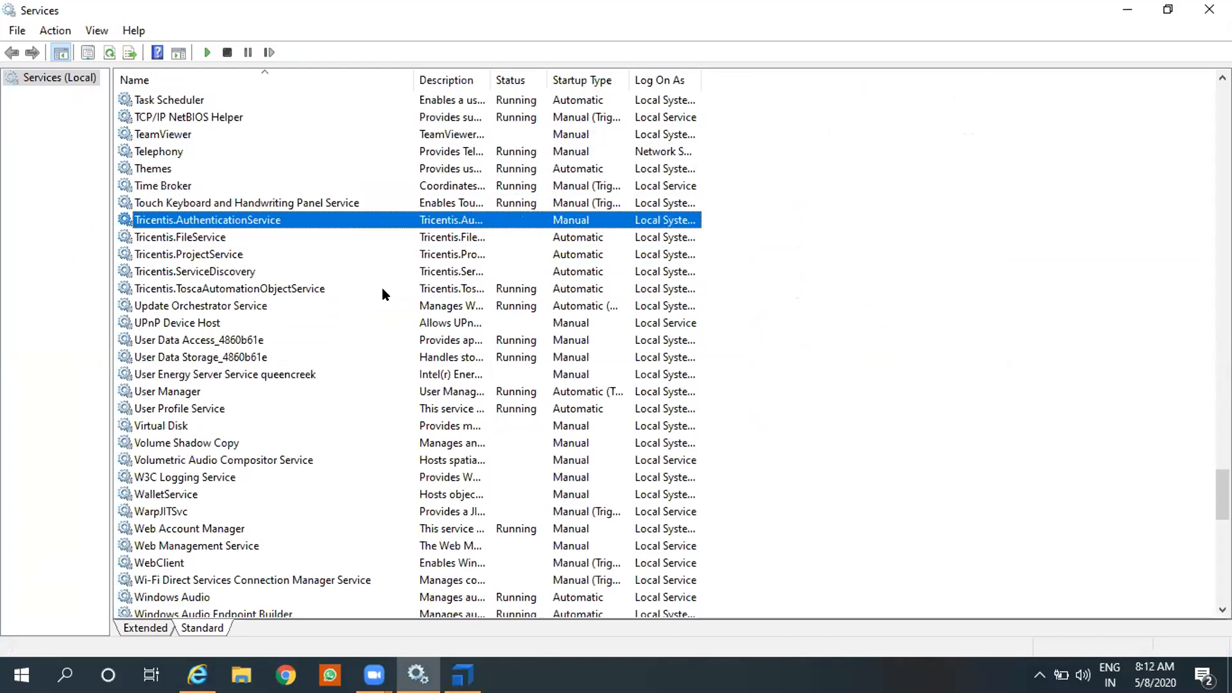
pyautogui.rightClick(501, 220)
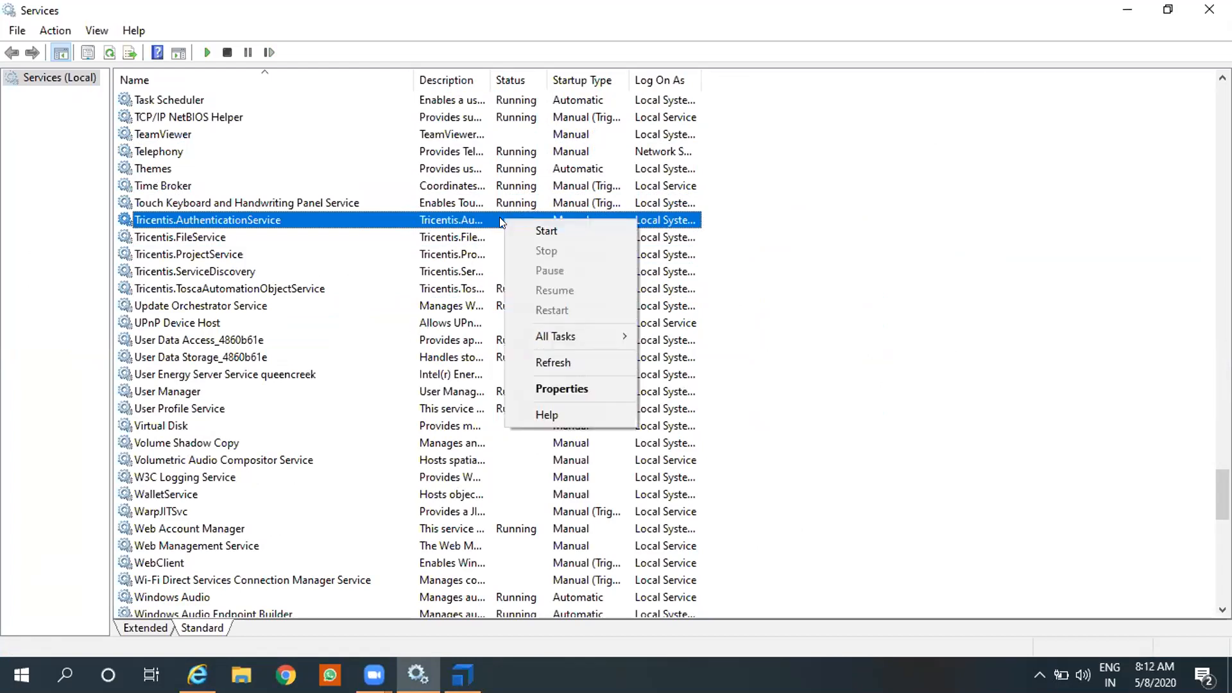
pyautogui.click(538, 232)
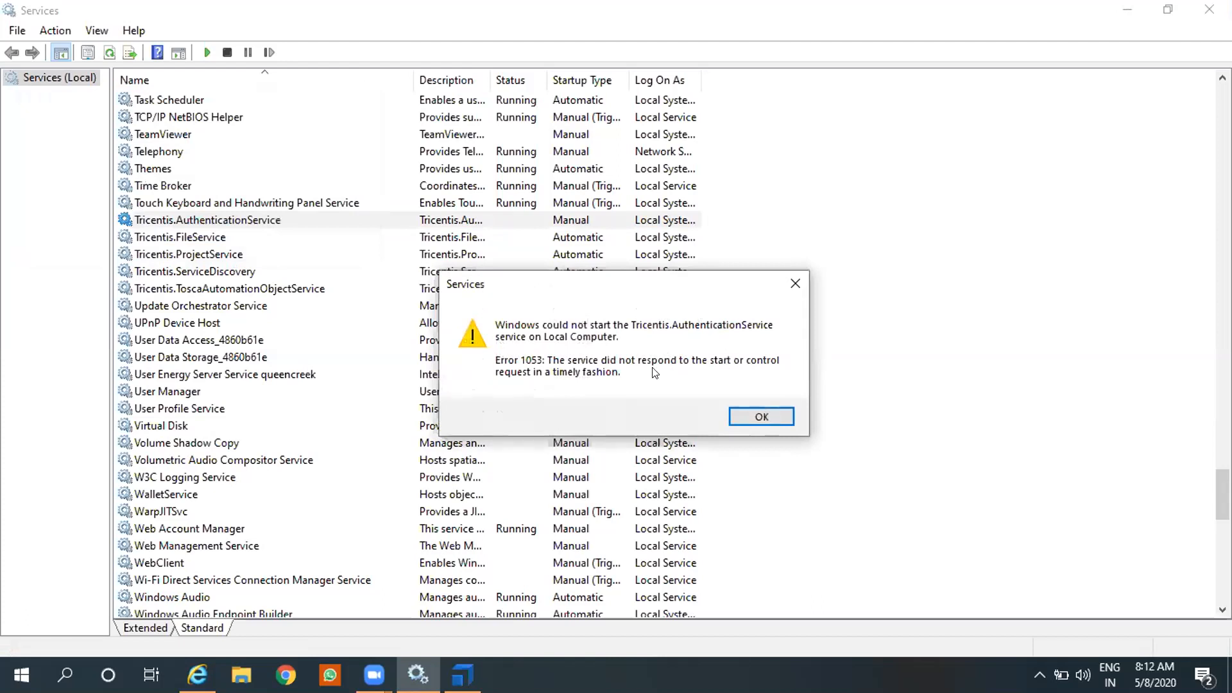
pyautogui.click(760, 418)
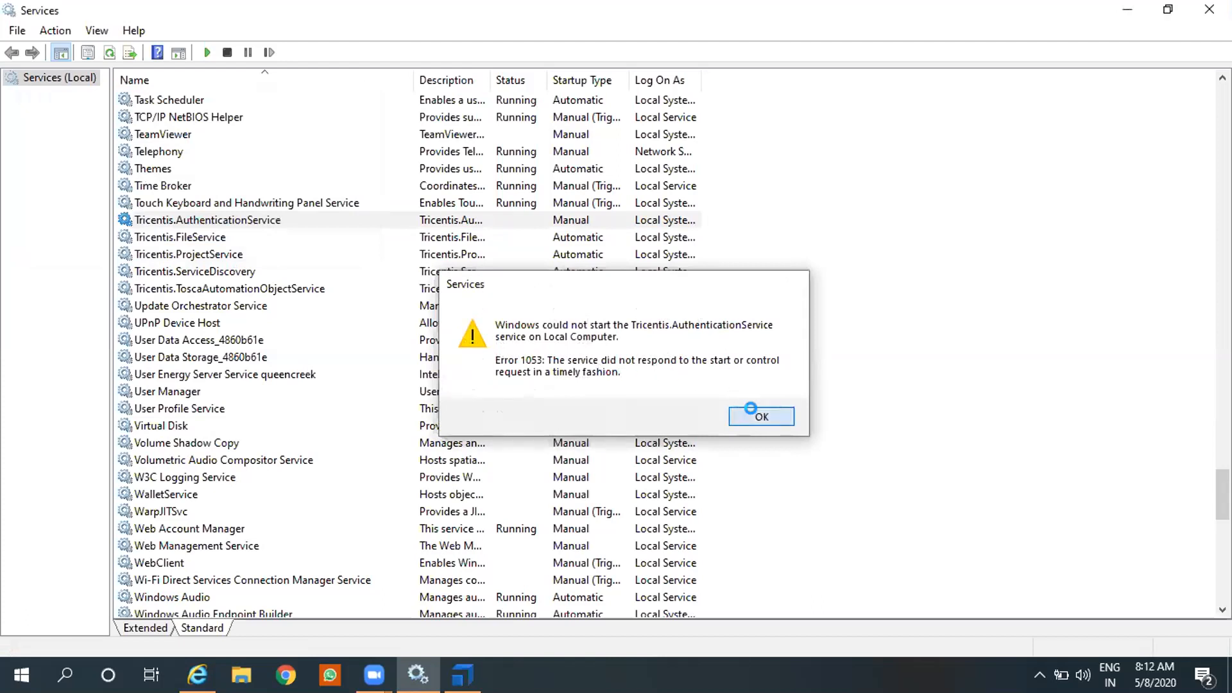
# - Dismiss the service error, select the Tricentis.ToscaAutomationObjectService entry to check its status, and close the Services window
pyautogui.click(206, 277)
pyautogui.click(209, 289)
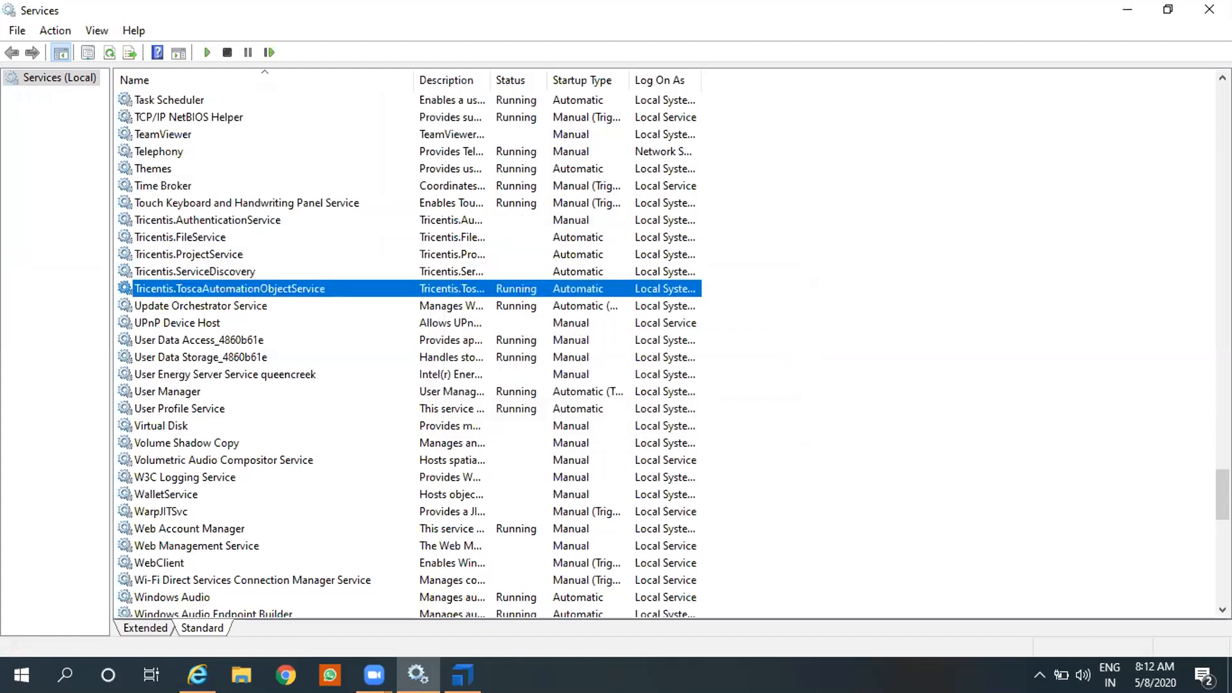
pyautogui.click(1208, 9)
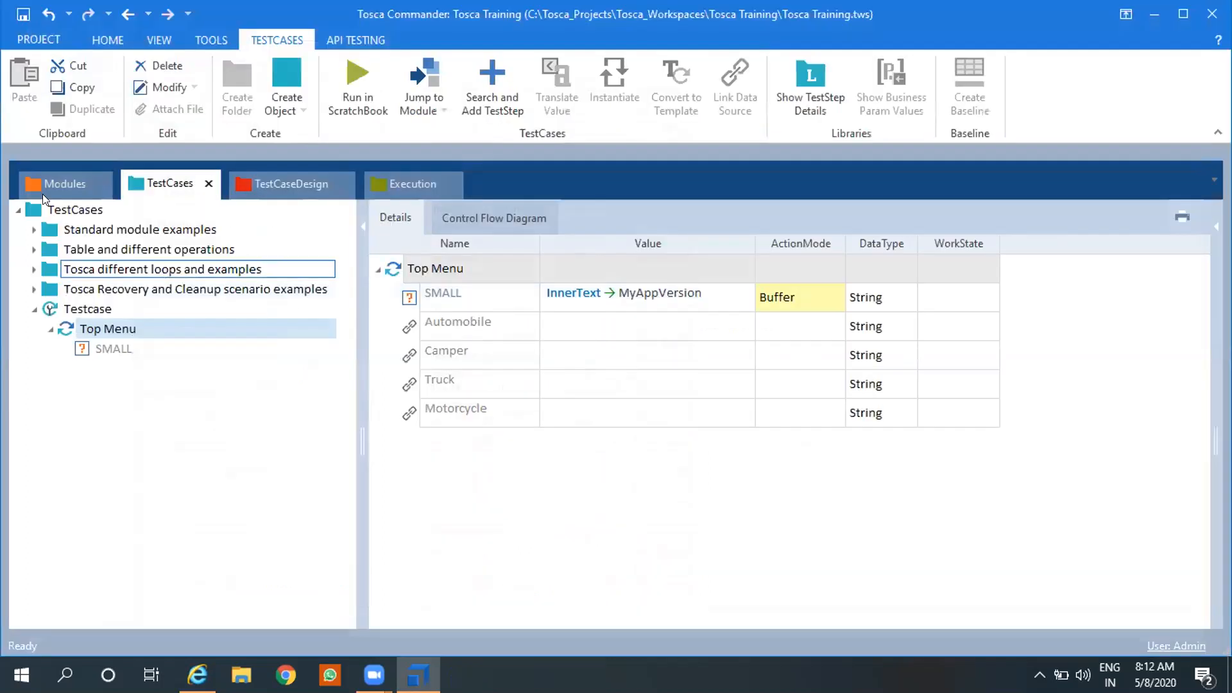
# - Open the project settings in Tosca Commander and display the TBox Synchronization settings
pyautogui.click(26, 38)
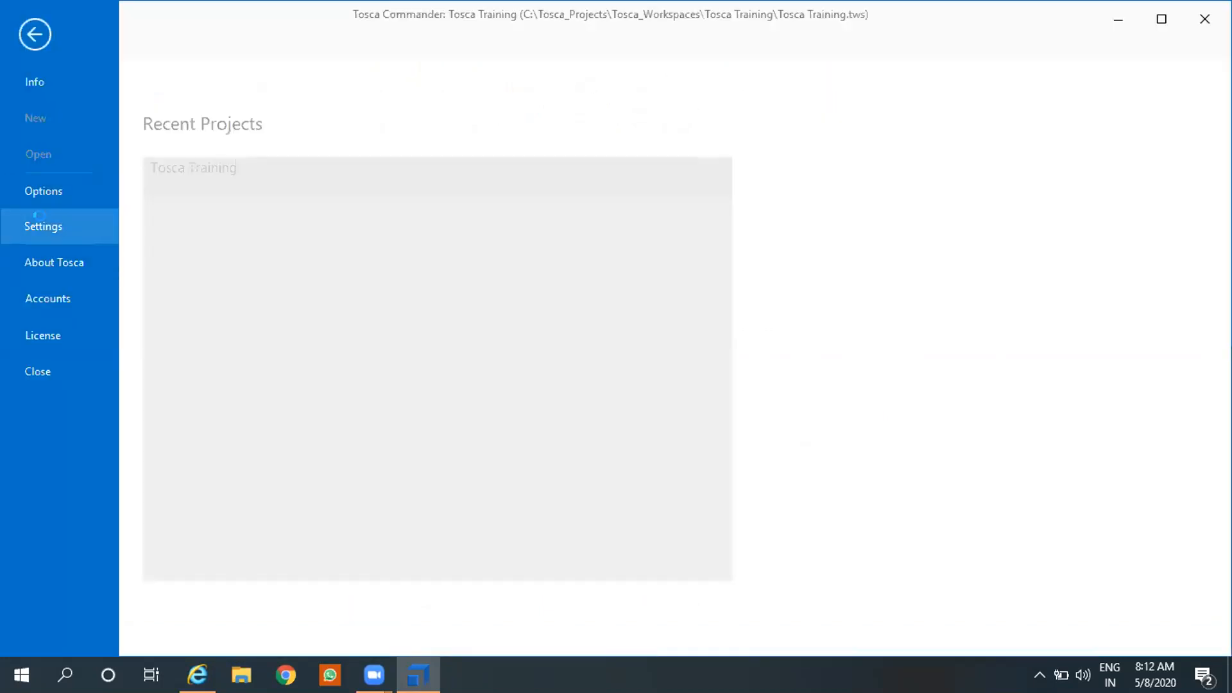
pyautogui.click(39, 217)
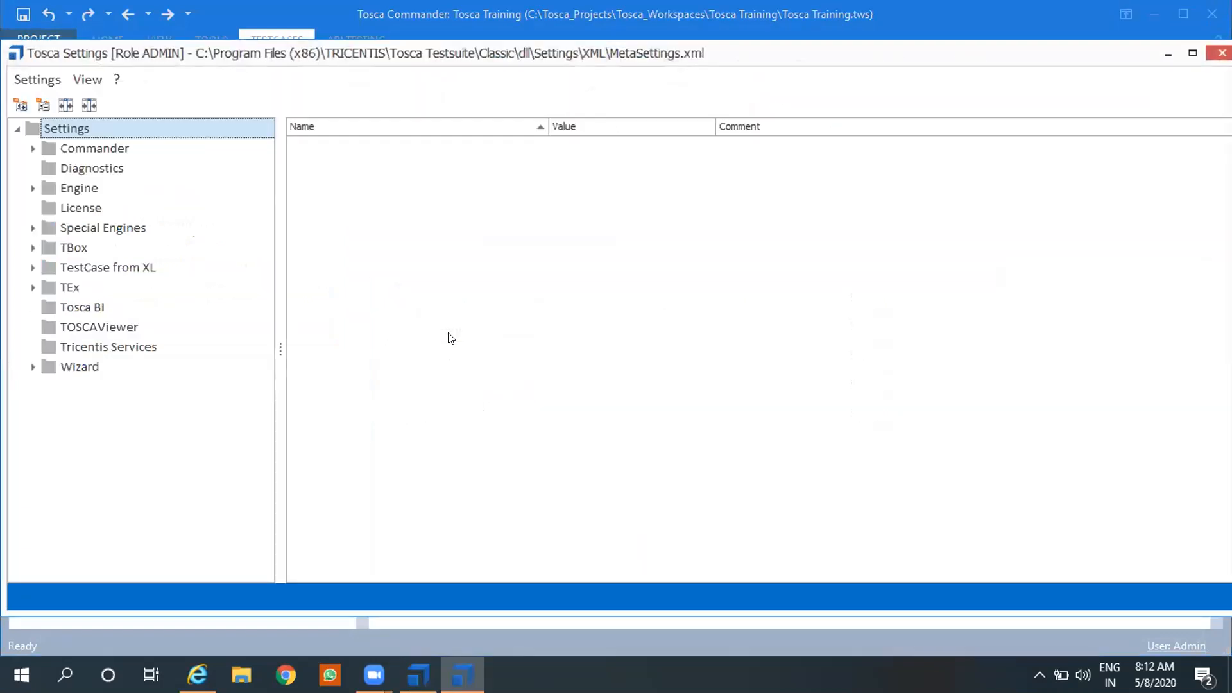
pyautogui.click(90, 250)
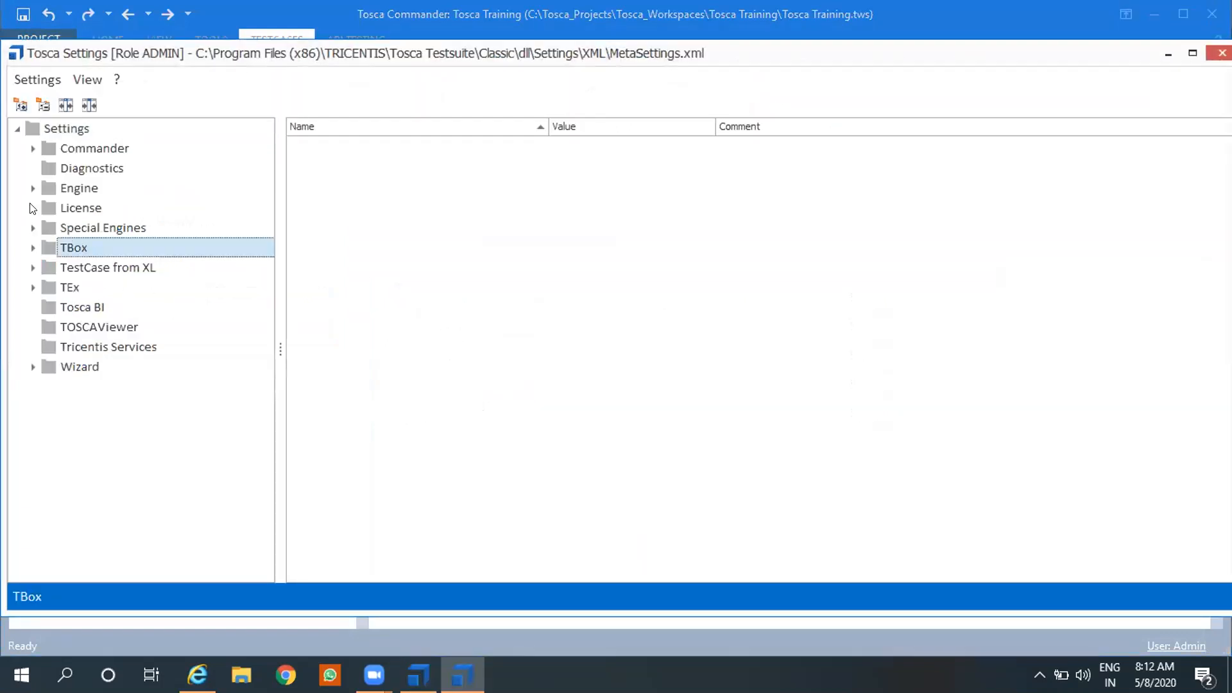
pyautogui.click(32, 247)
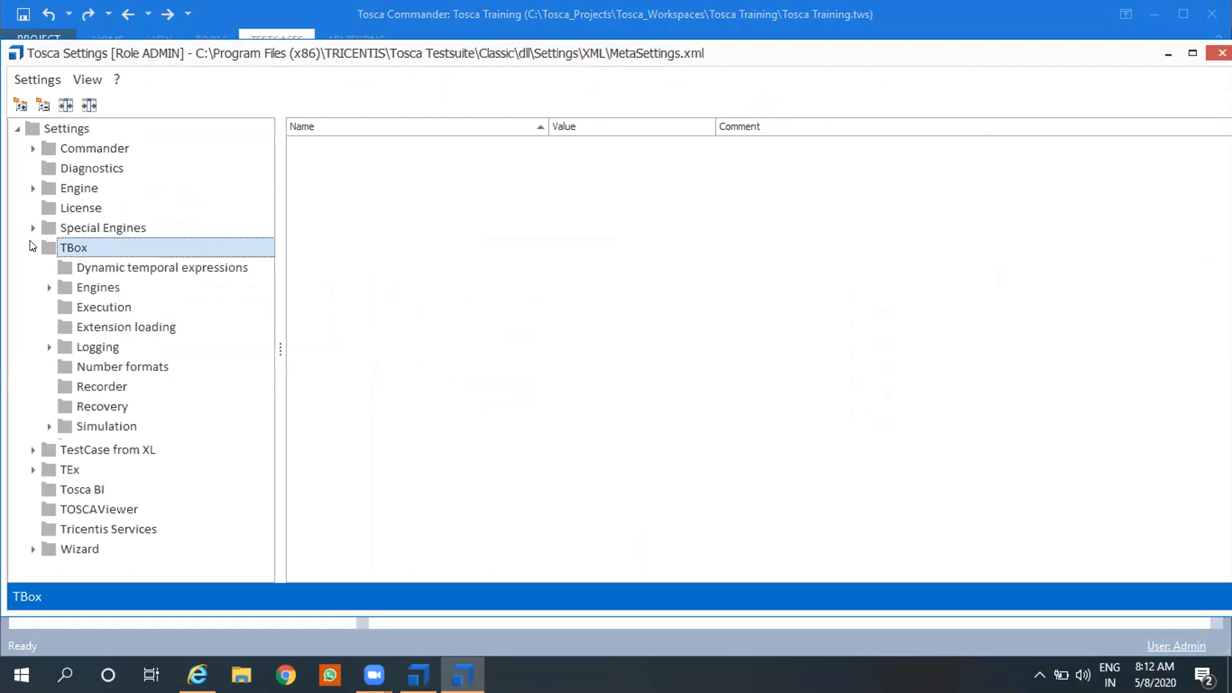
pyautogui.click(101, 487)
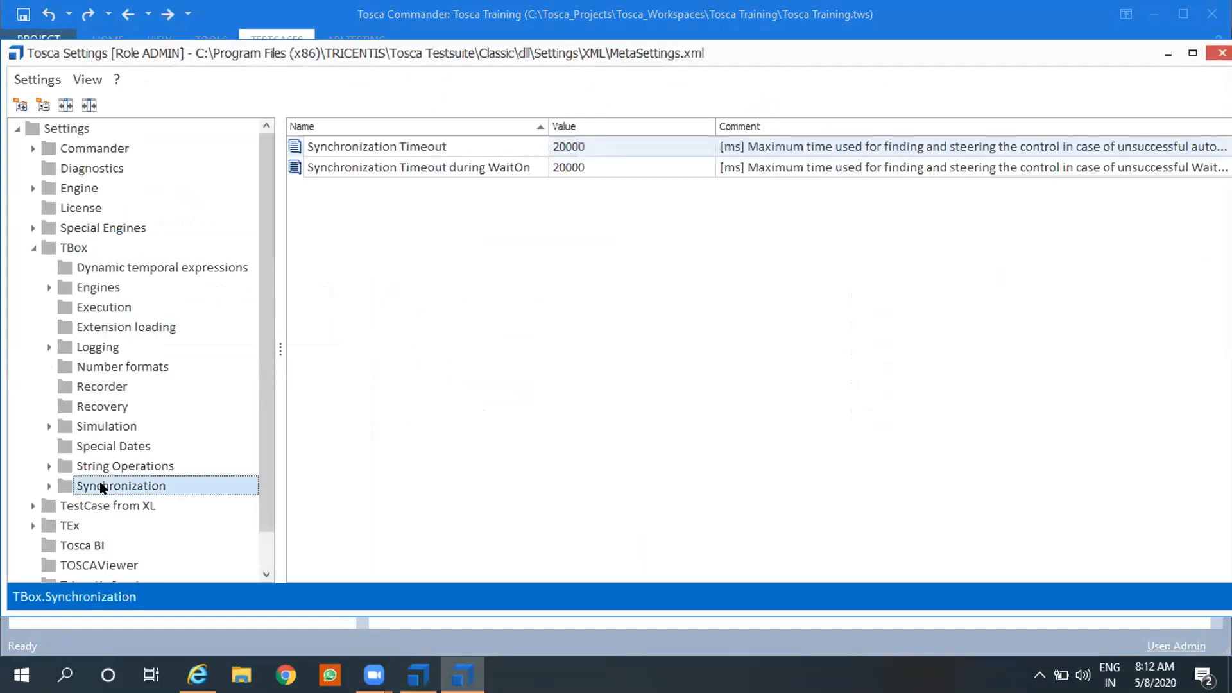
# - Set the TBox Synchronization Timeout to 30000 ms and close the Tosca Settings window
pyautogui.doubleClick(565, 144)
pyautogui.click(563, 142)
pyautogui.moveTo(558, 143); pyautogui.dragTo(541, 142)
pyautogui.write('3')
pyautogui.click(562, 338)
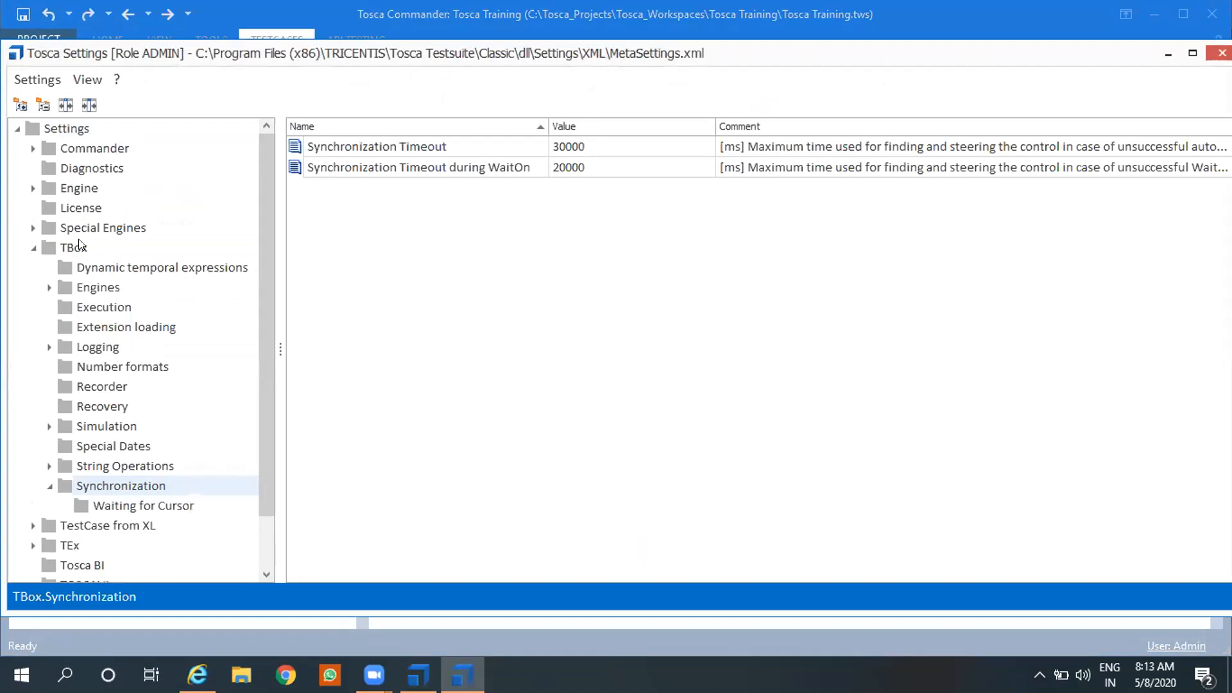
pyautogui.click(79, 242)
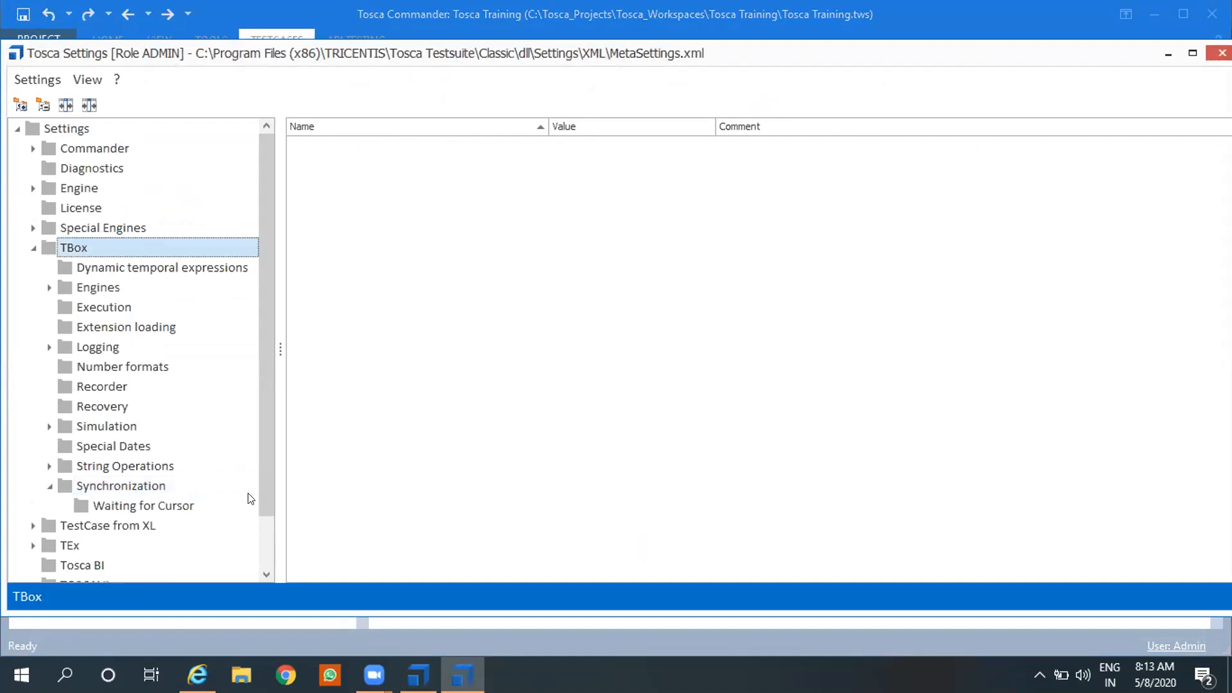
pyautogui.scroll(-1, 256, 513)
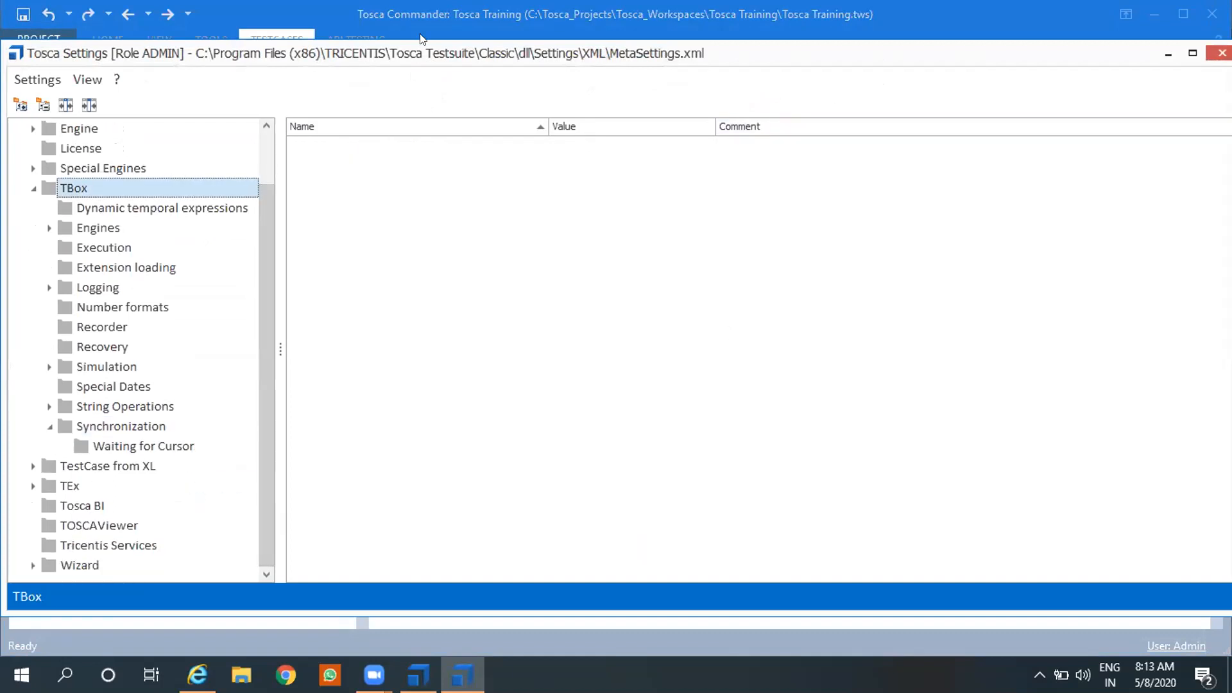
pyautogui.click(1208, 54)
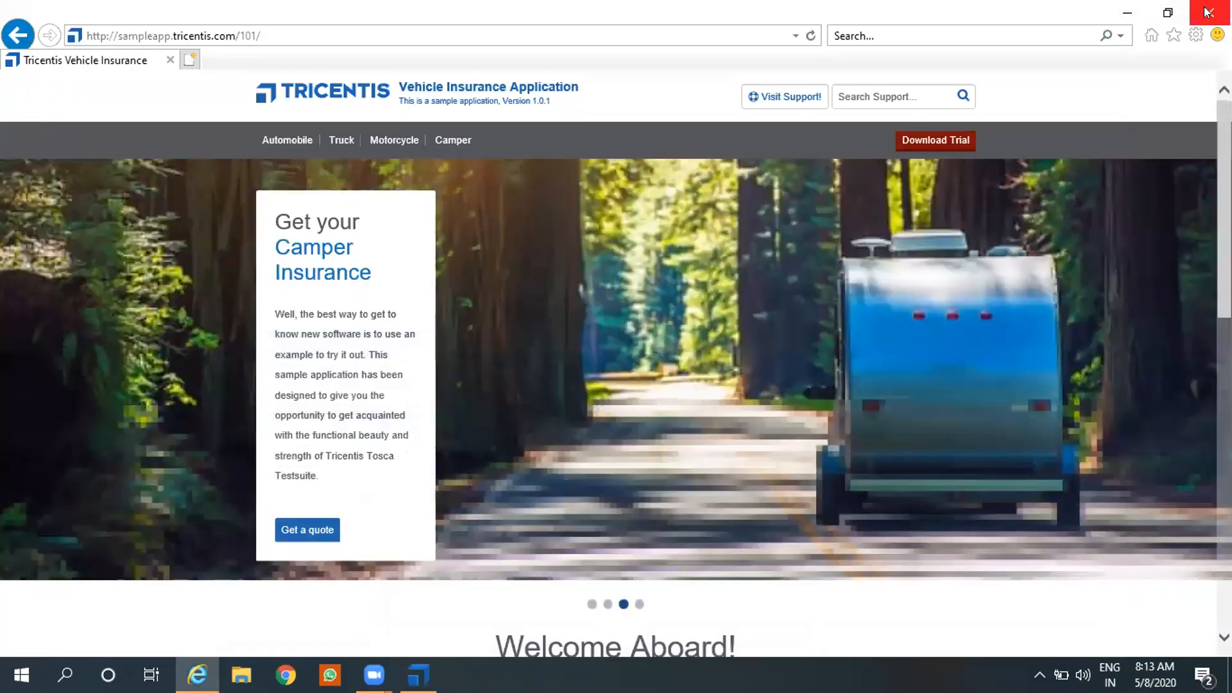
# - Copy the Vehicle Insurance app's web address and restart Internet Explorer
pyautogui.click(1207, 12)
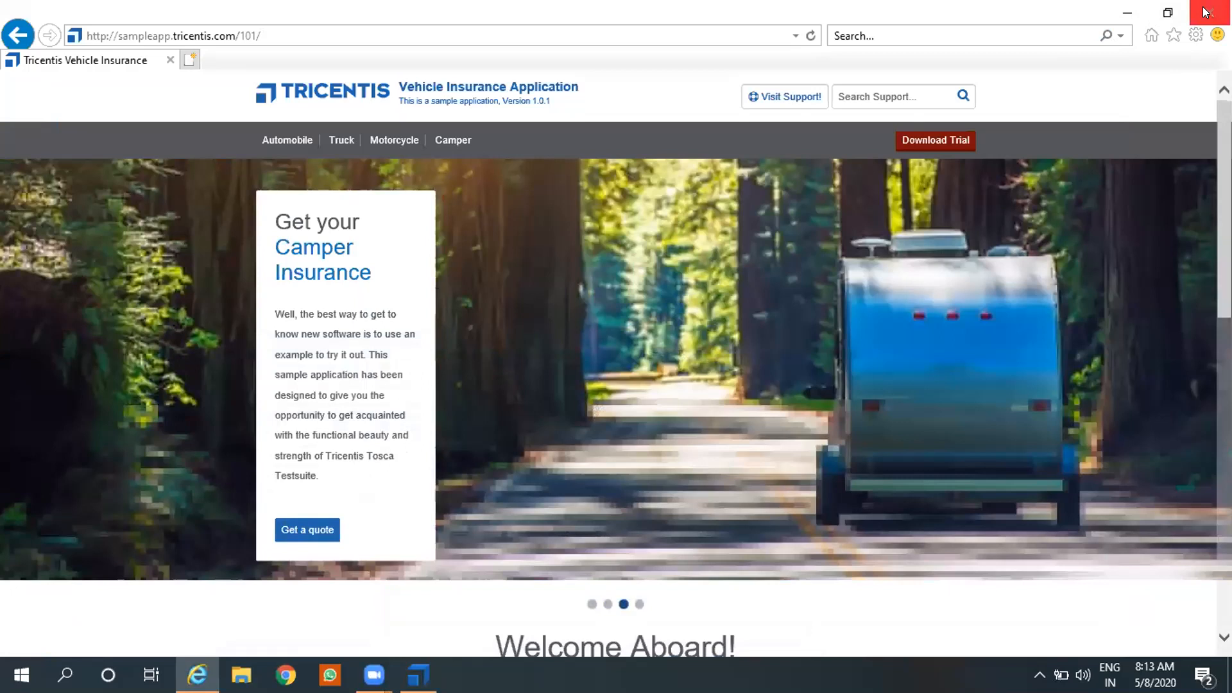
pyautogui.click(164, 36)
pyautogui.hotkey('ctrl', 'c')
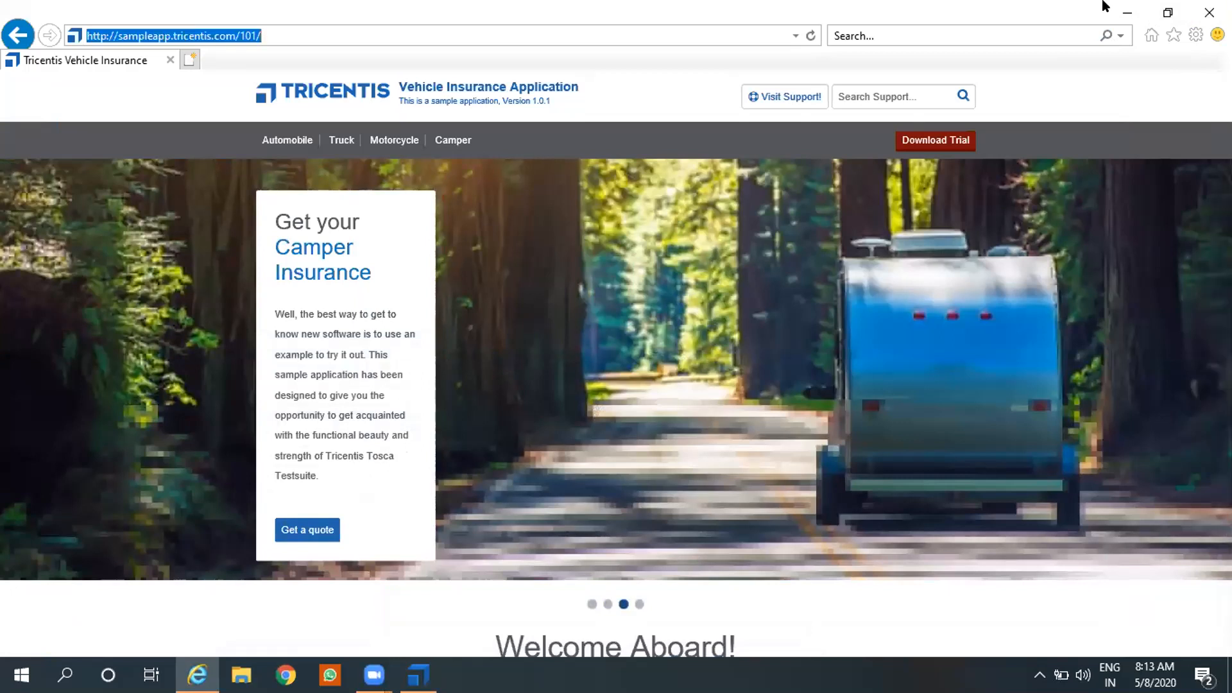
pyautogui.click(1209, 12)
pyautogui.click(197, 675)
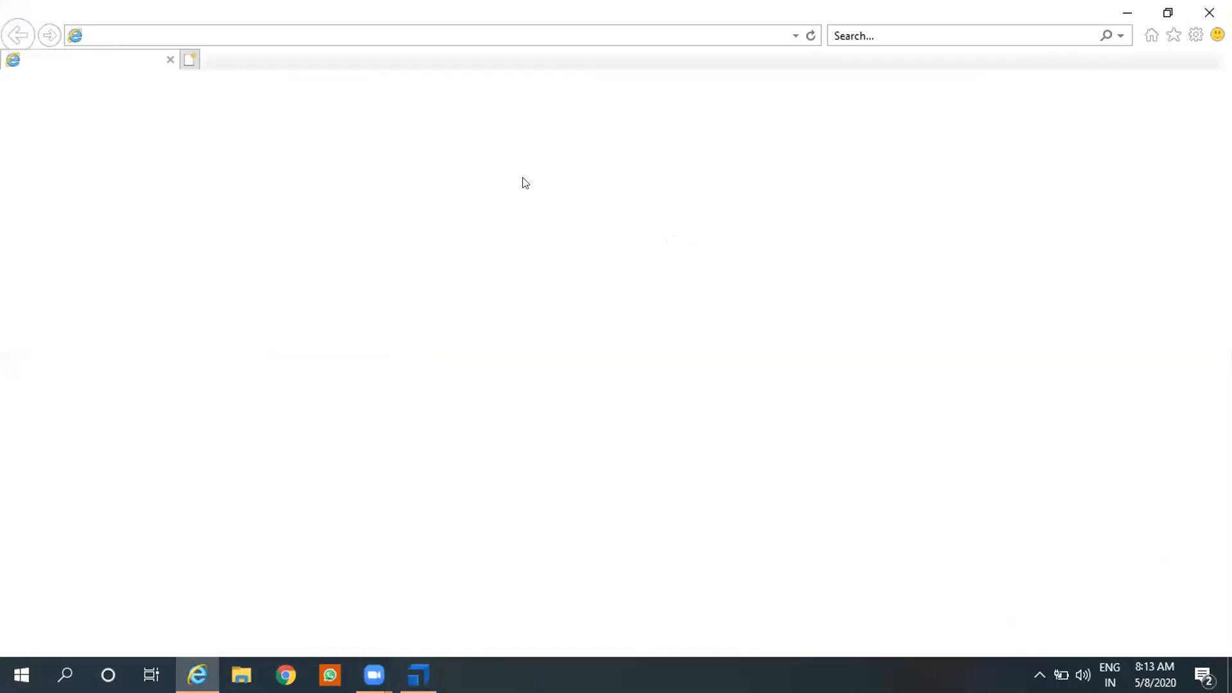
pyautogui.doubleClick(292, 35)
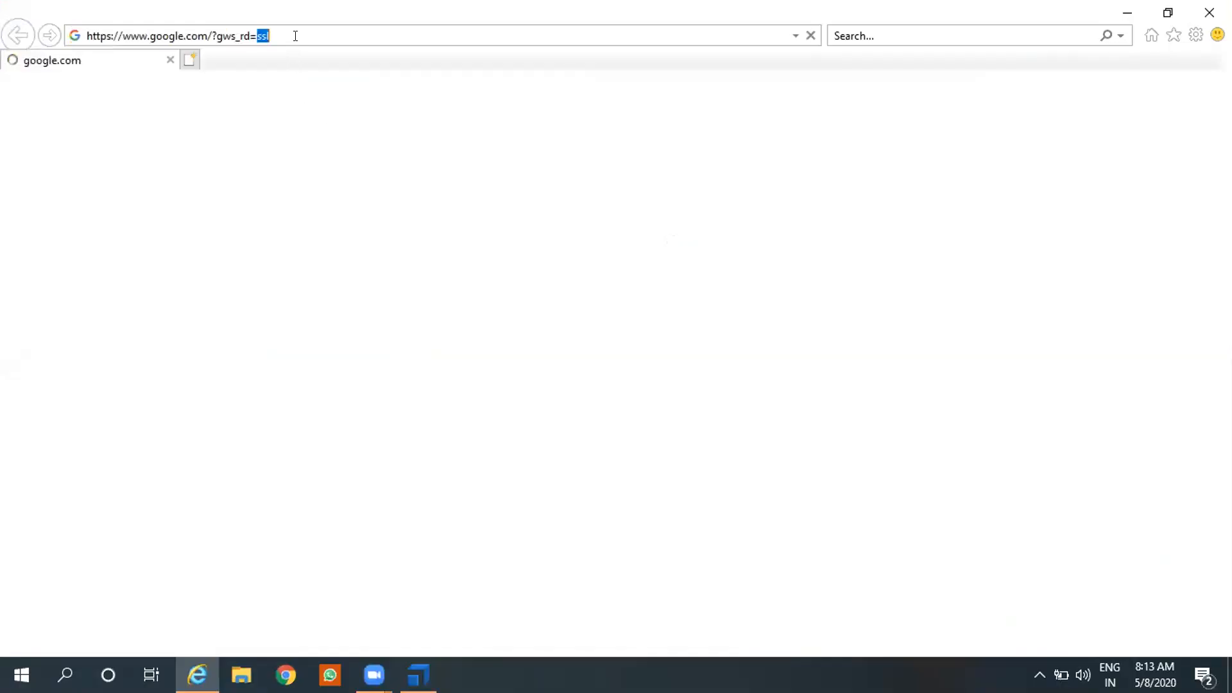
pyautogui.hotkey('ctrl', 'v')
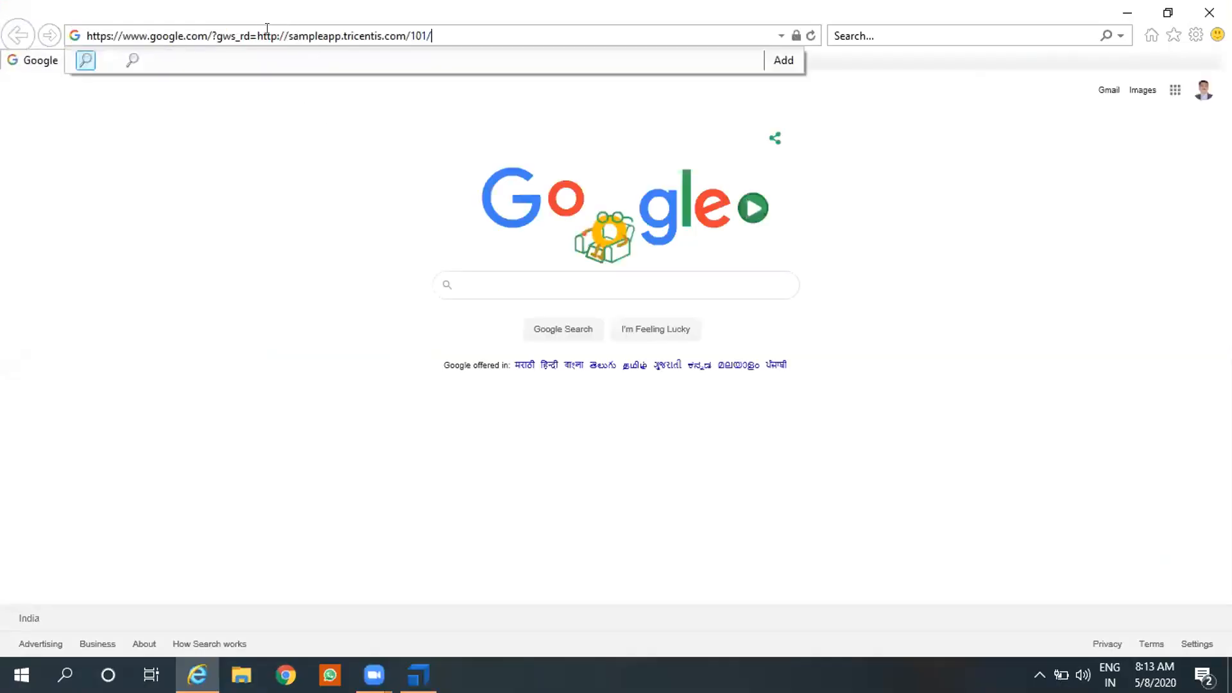
pyautogui.moveTo(258, 35); pyautogui.dragTo(8, 30)
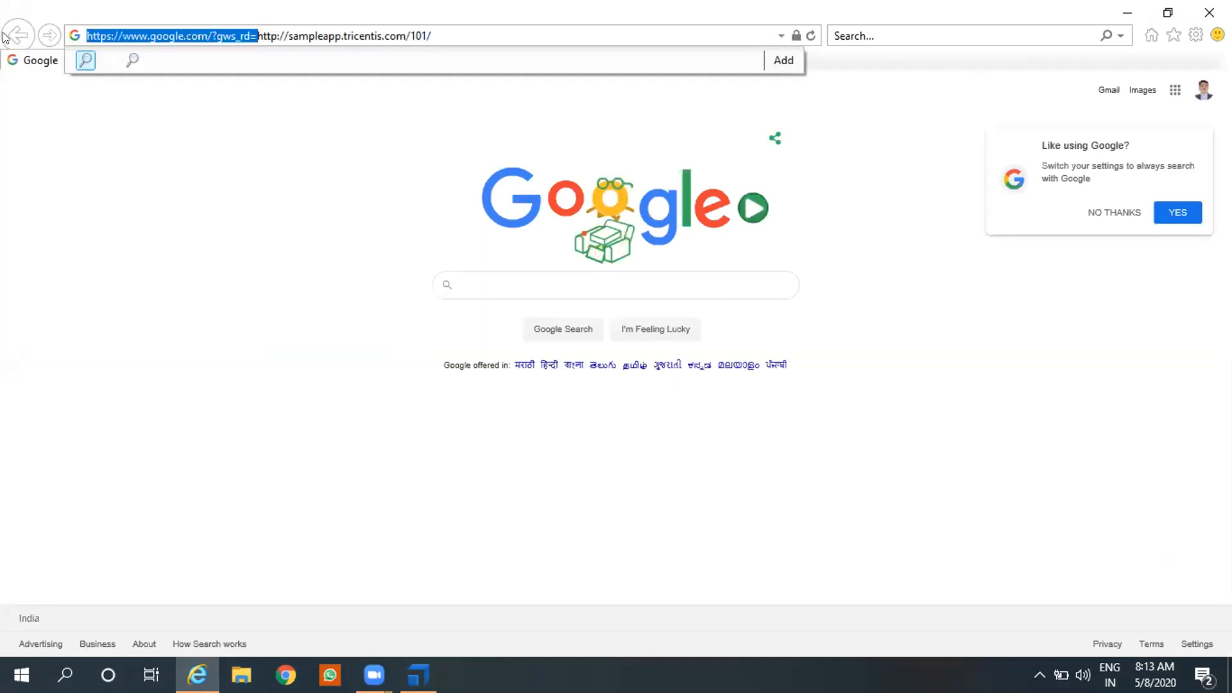
pyautogui.press('BackSpace')
pyautogui.press('Return')
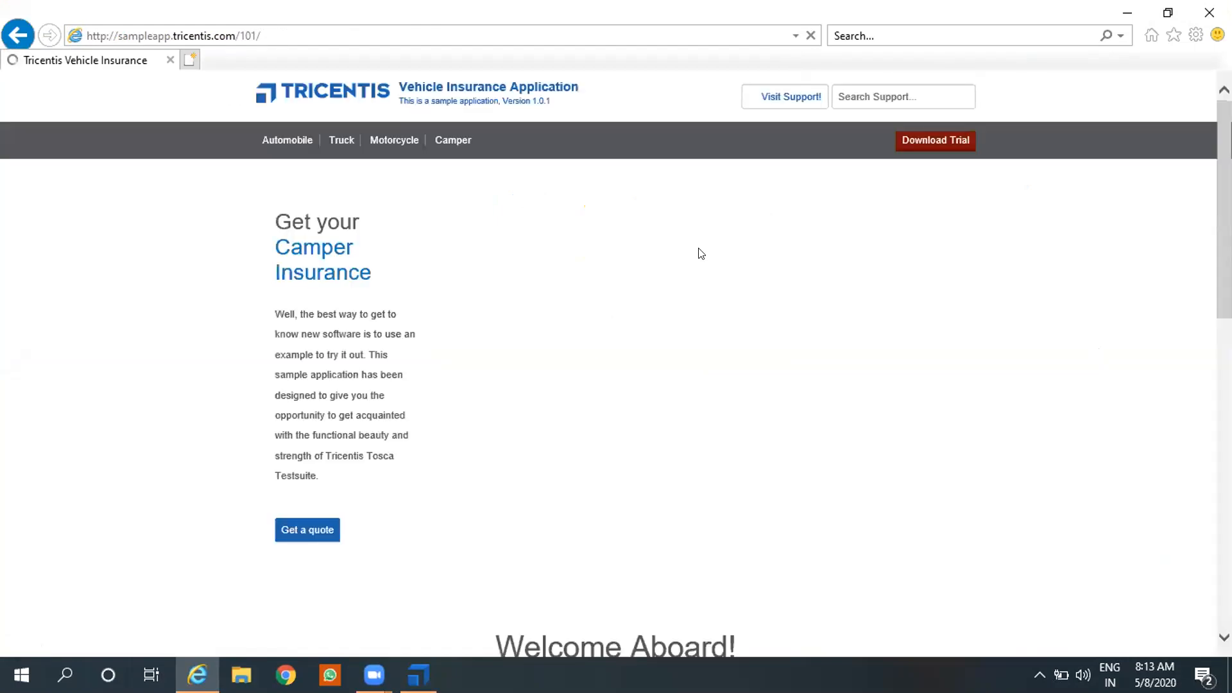
# - Switch to Tosca Commander, run the Top Menu test step in ScratchBook while refreshing the app's page, and close the ScratchBook window
pyautogui.click(418, 675)
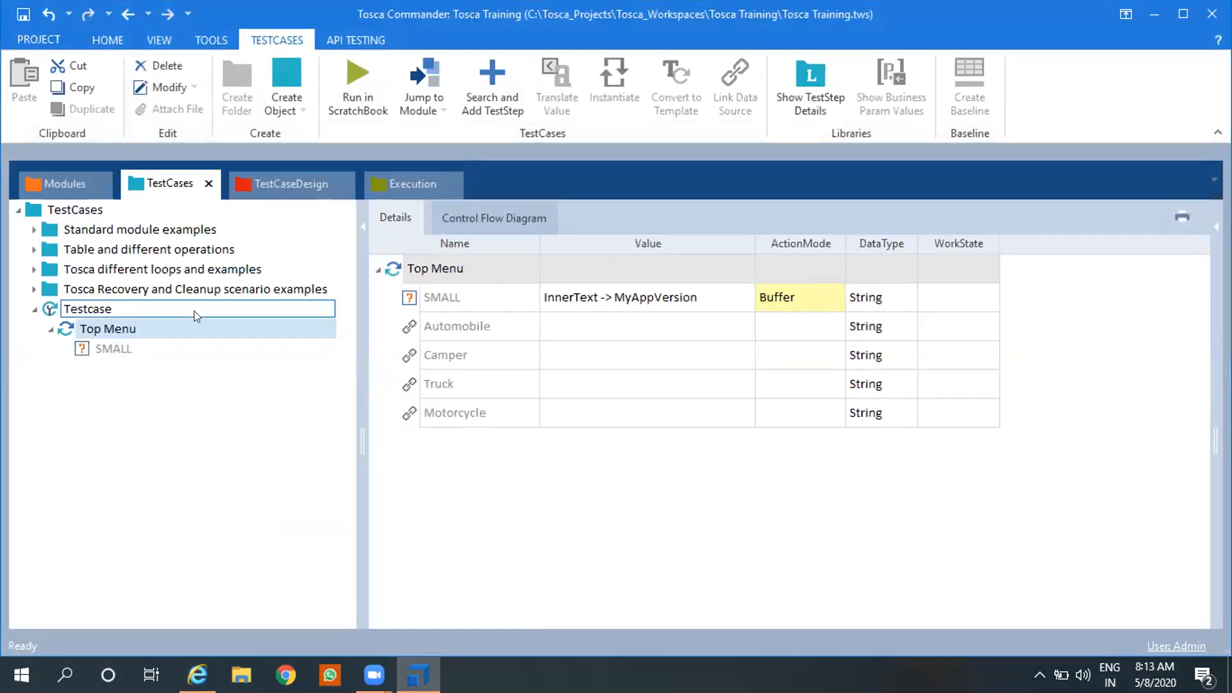
pyautogui.doubleClick(106, 311)
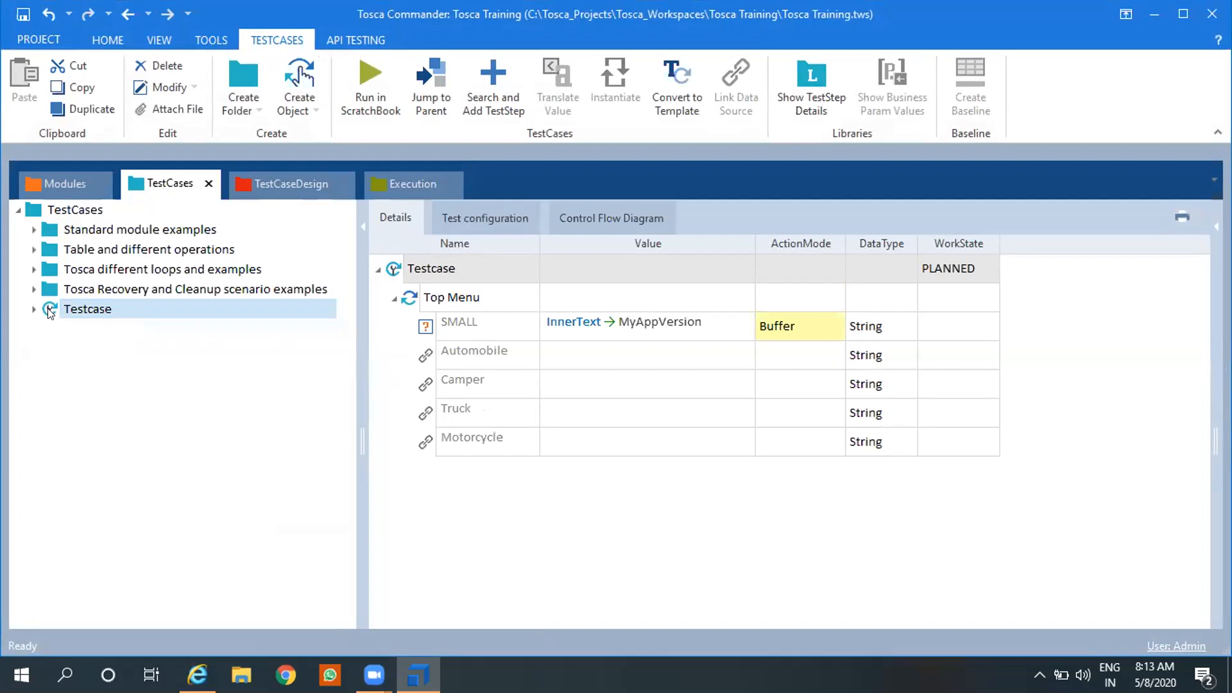
pyautogui.click(32, 309)
pyautogui.click(119, 329)
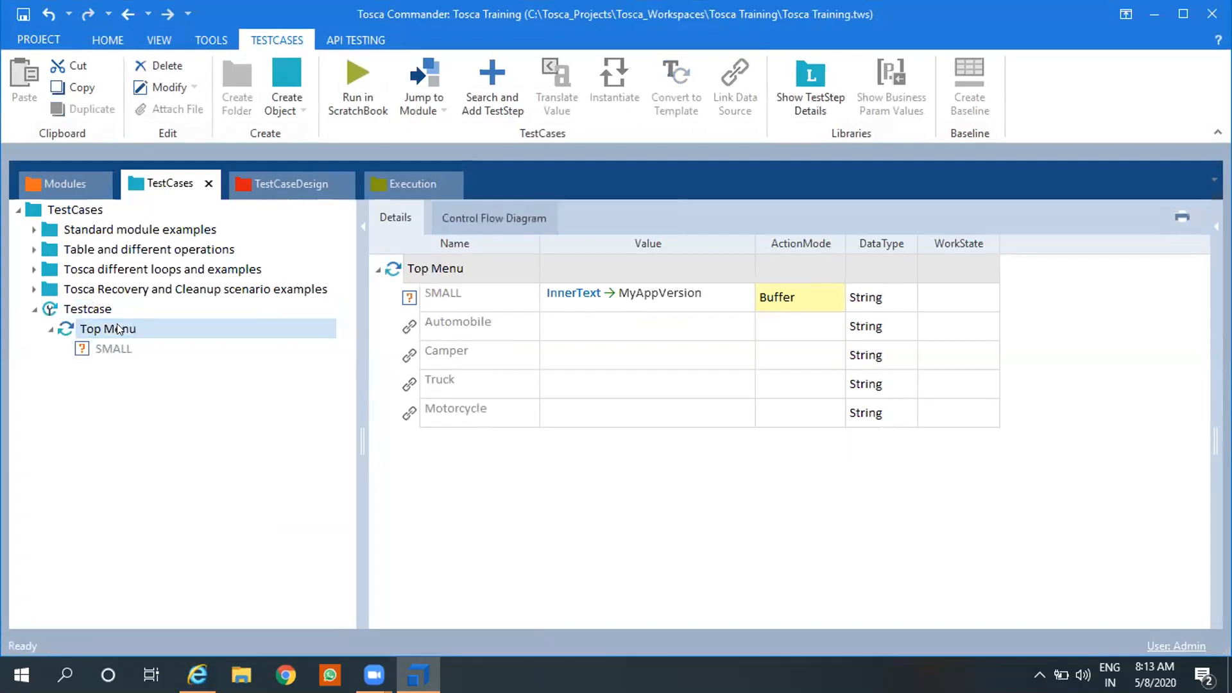
pyautogui.rightClick(118, 329)
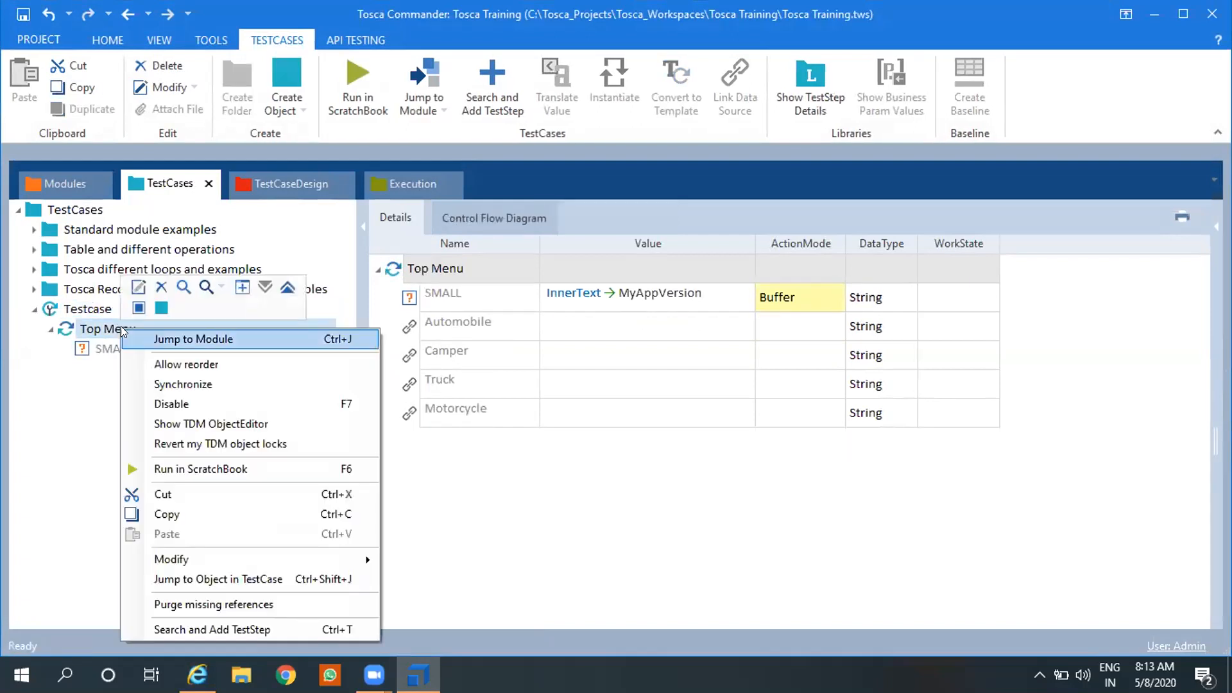
pyautogui.click(181, 469)
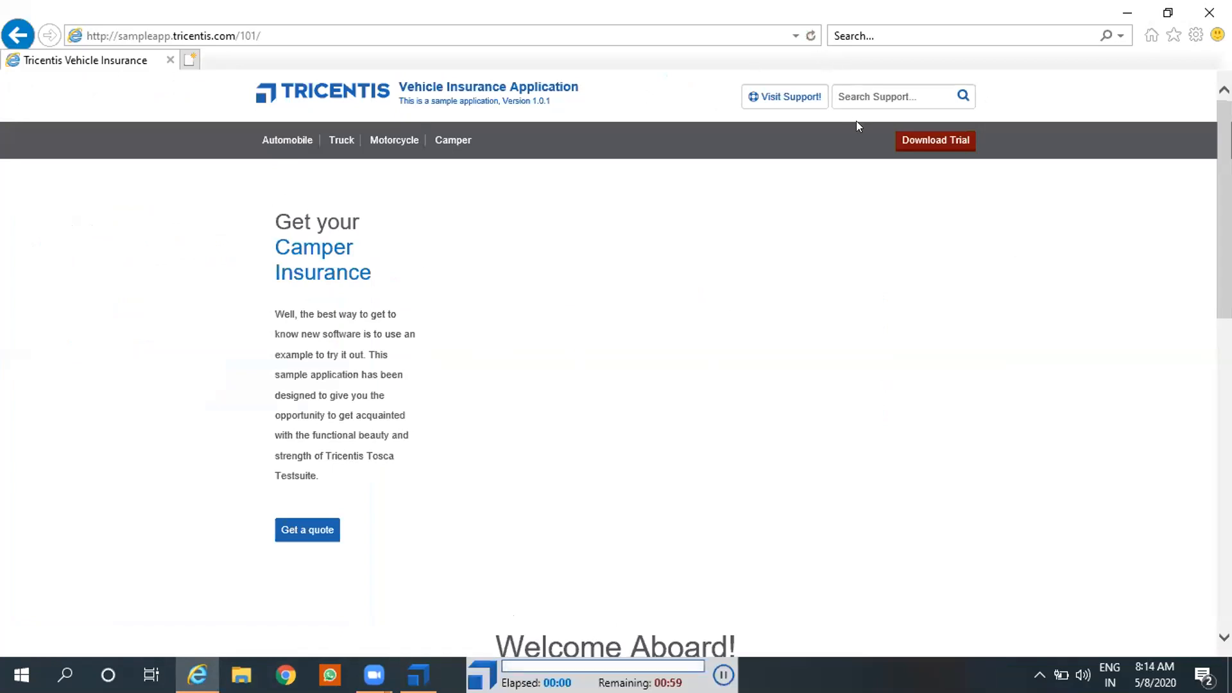
pyautogui.click(810, 35)
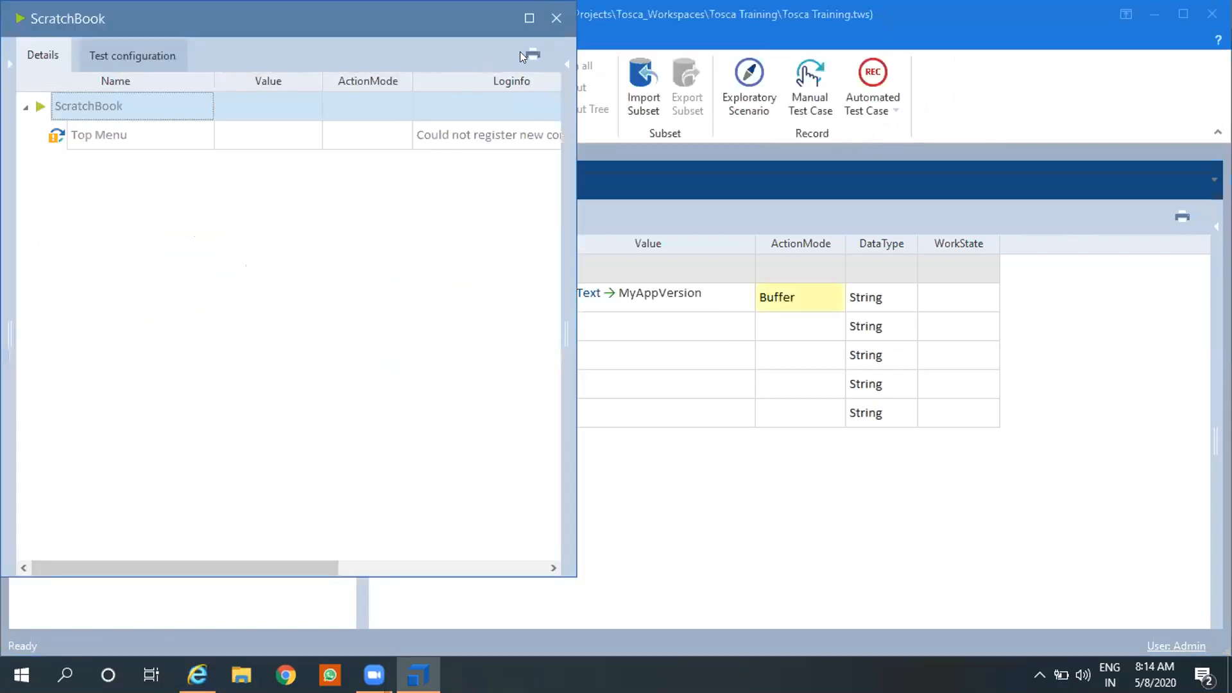
pyautogui.click(555, 18)
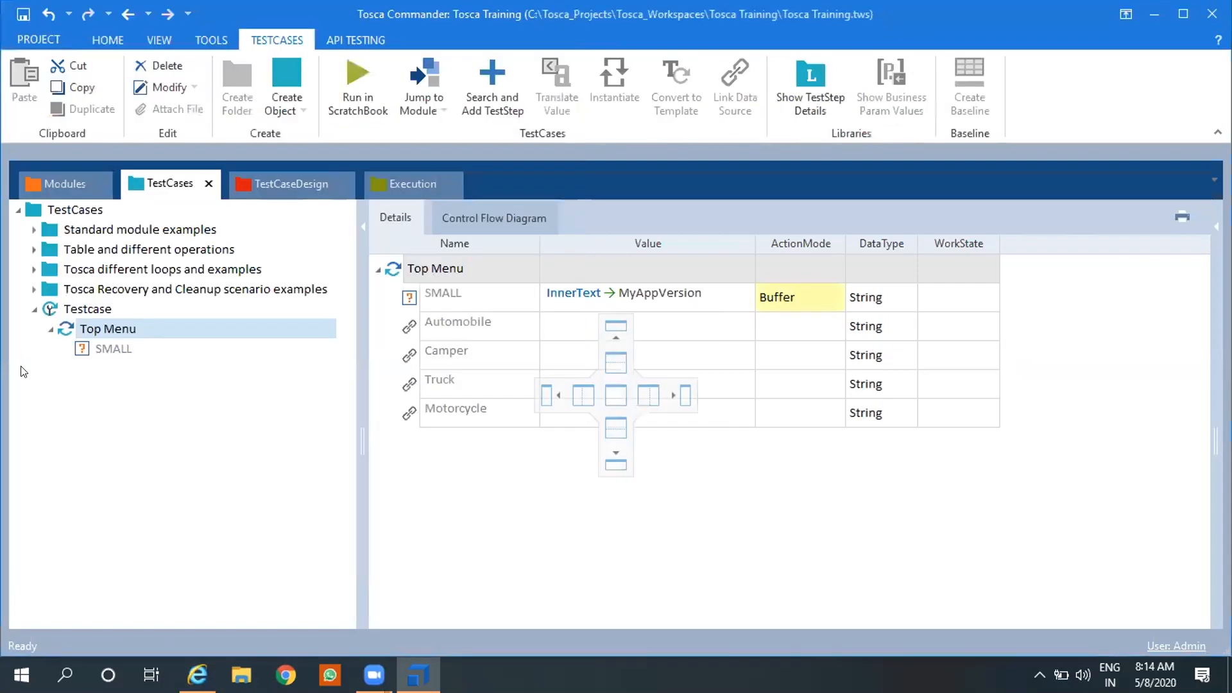
# - Rerun the Top Menu test step in ScratchBook and read its full Loginfo message before closing the ScratchBook window
pyautogui.rightClick(90, 327)
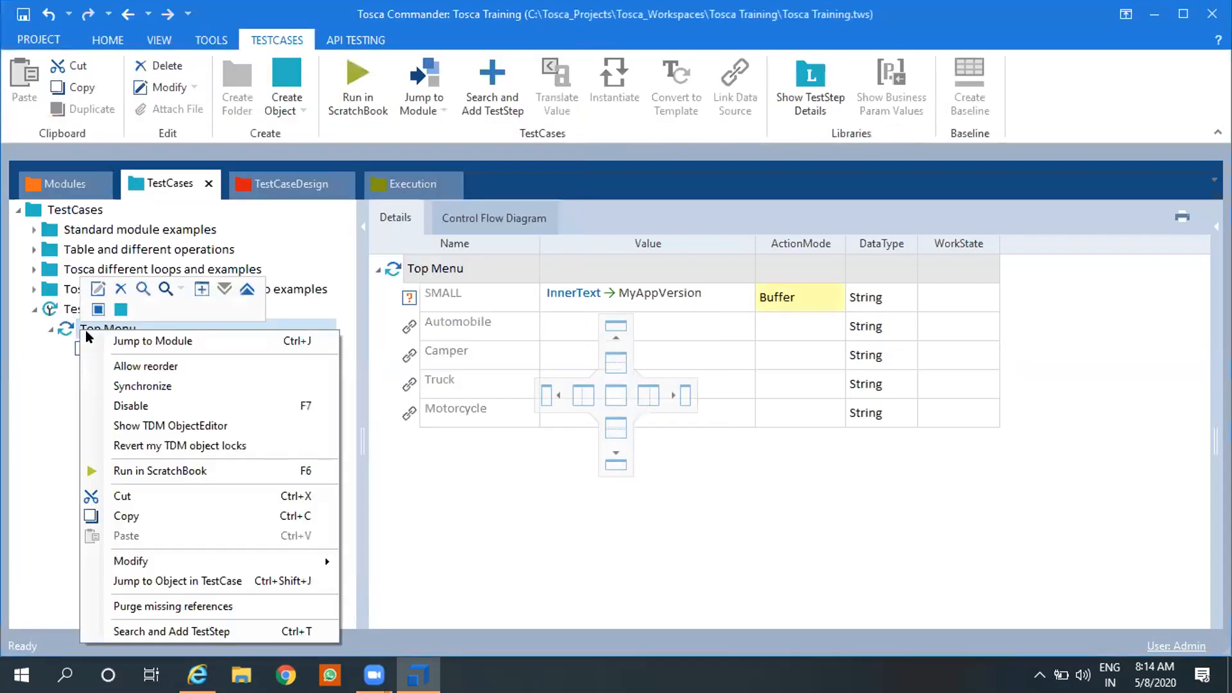
pyautogui.click(159, 472)
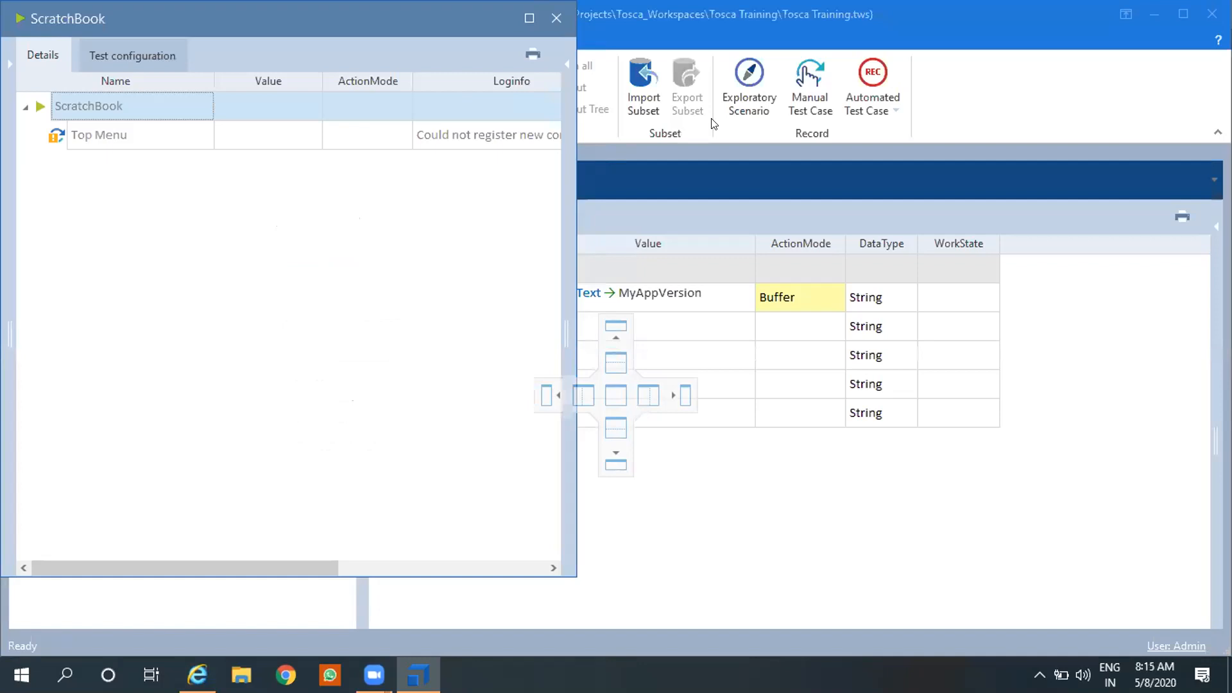
pyautogui.click(488, 135)
pyautogui.click(551, 135)
pyautogui.moveTo(369, 174); pyautogui.dragTo(530, 175)
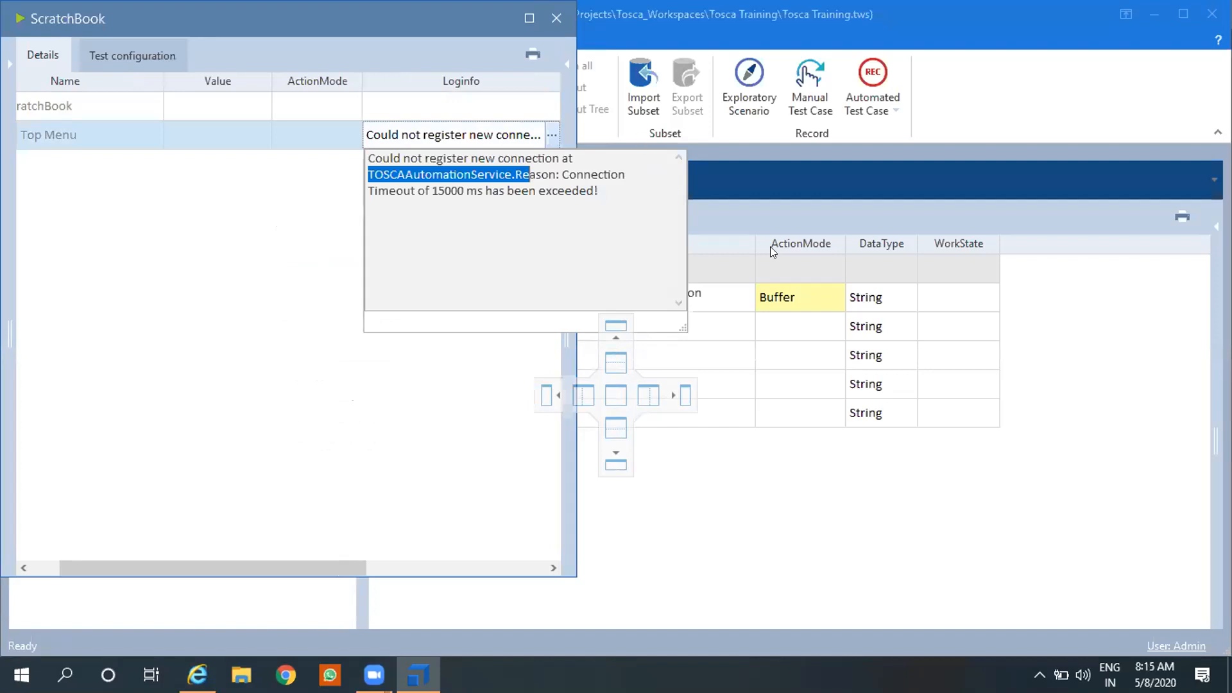
pyautogui.click(290, 34)
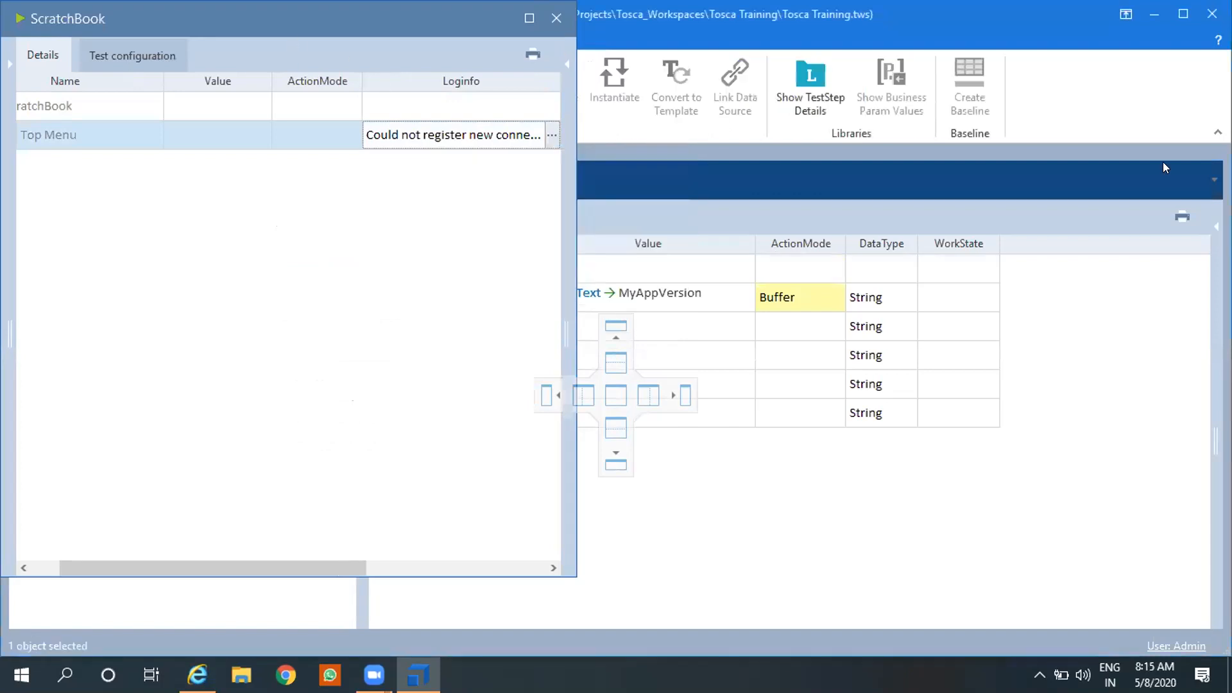
pyautogui.moveTo(1165, 168); pyautogui.dragTo(118, 129)
pyautogui.click(556, 139)
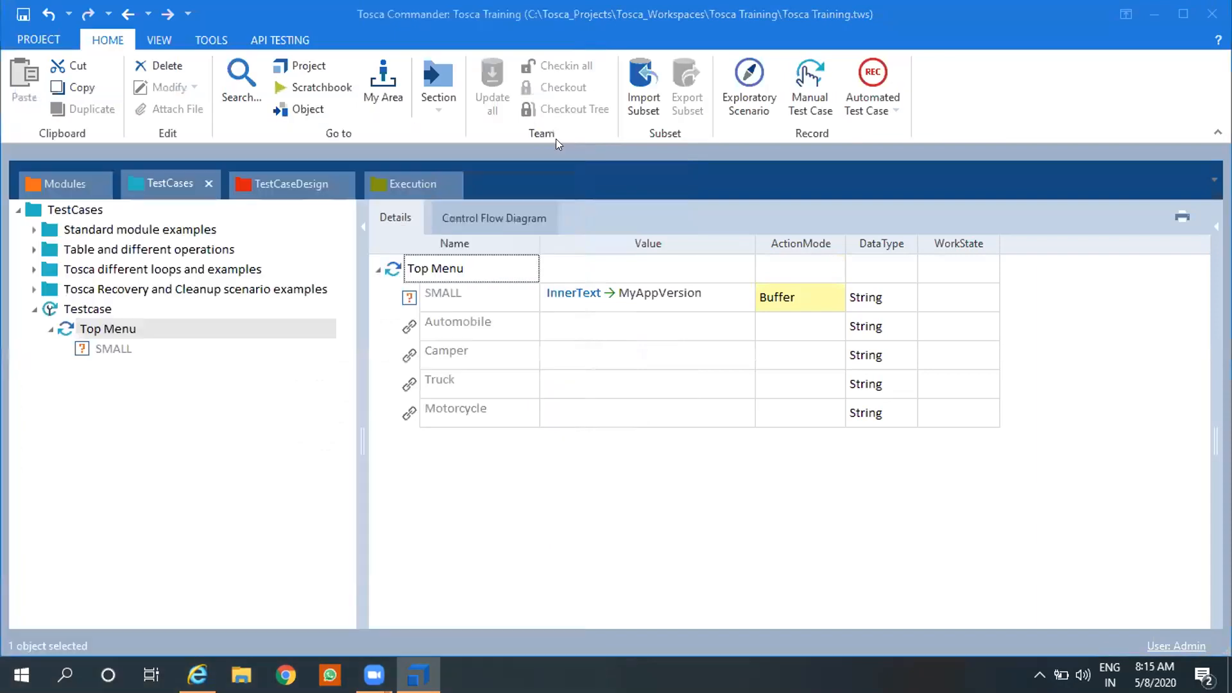
# - Display the whole Testcase's details, select the SMALL buffer value and slightly widen the Name column
pyautogui.click(95, 310)
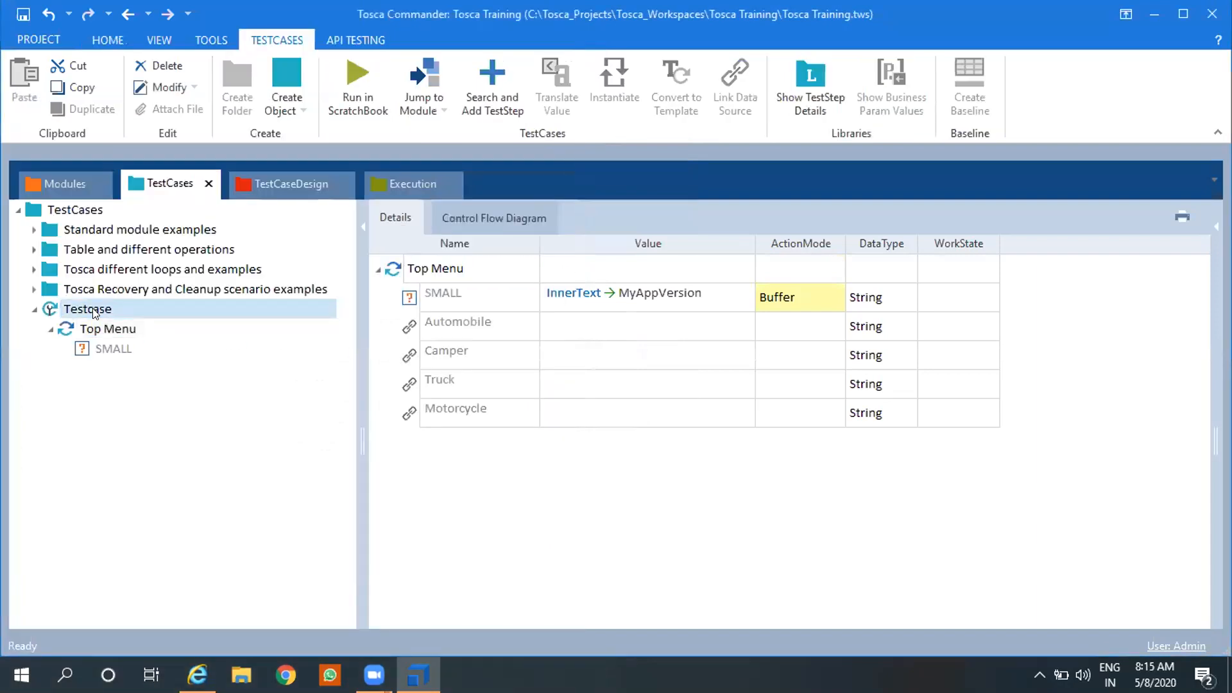
pyautogui.click(103, 331)
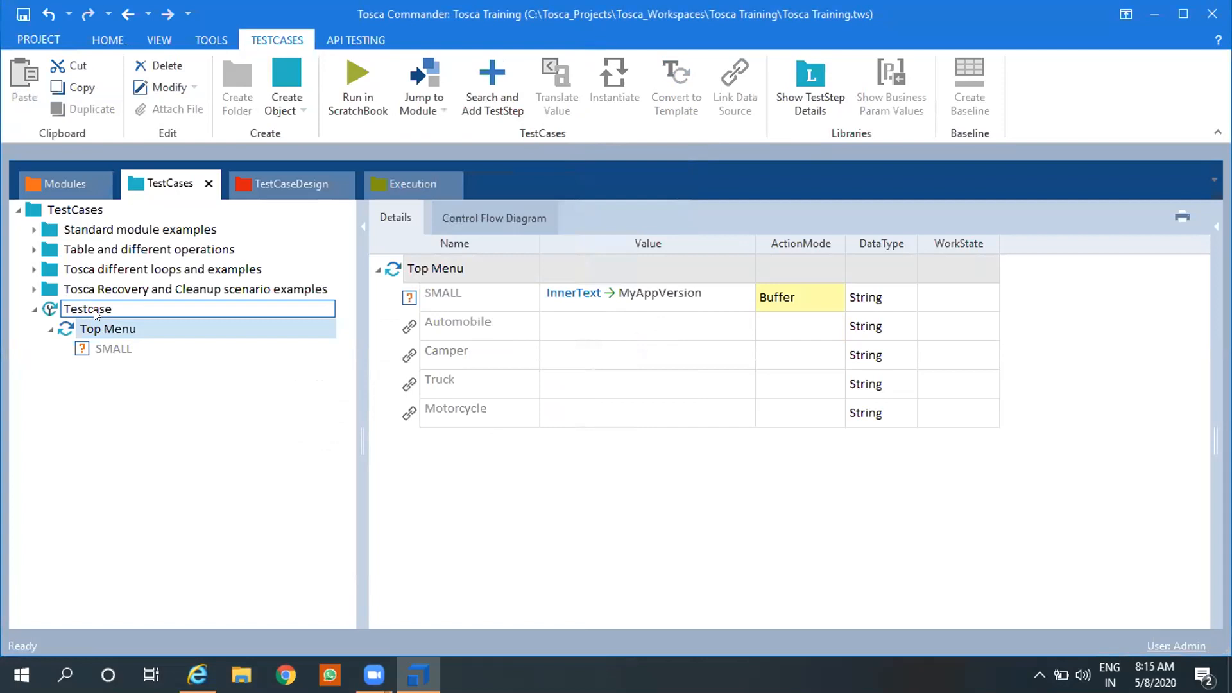
pyautogui.click(94, 310)
pyautogui.click(743, 329)
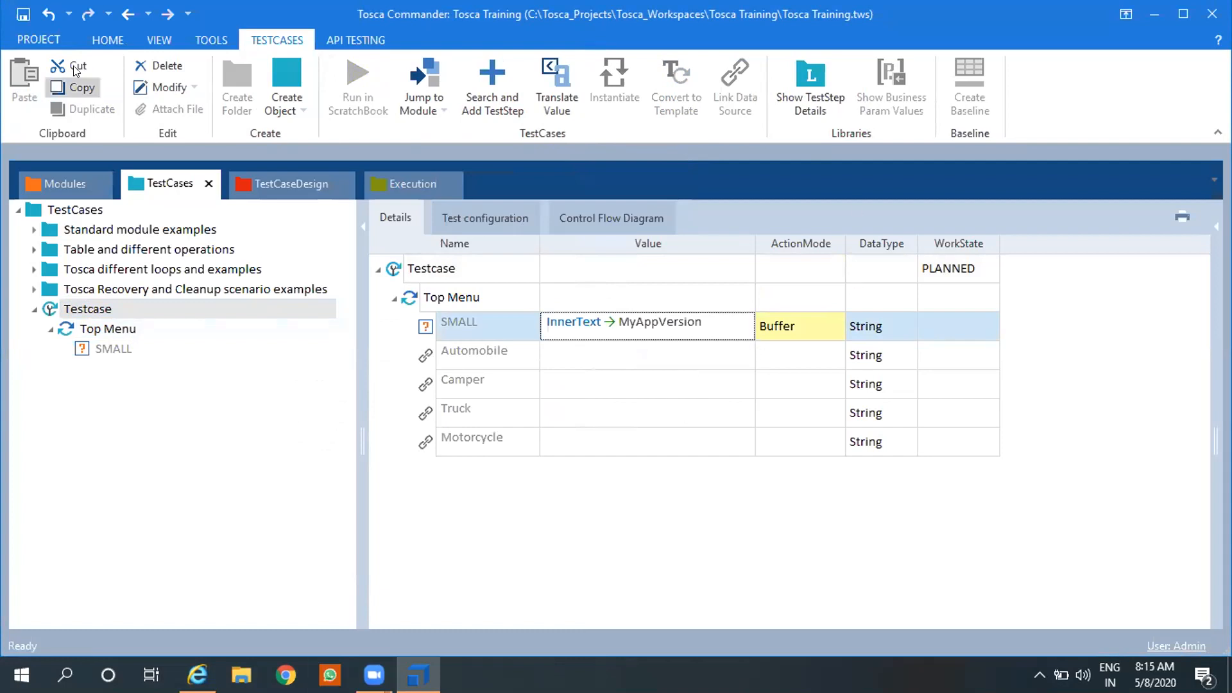
pyautogui.click(107, 40)
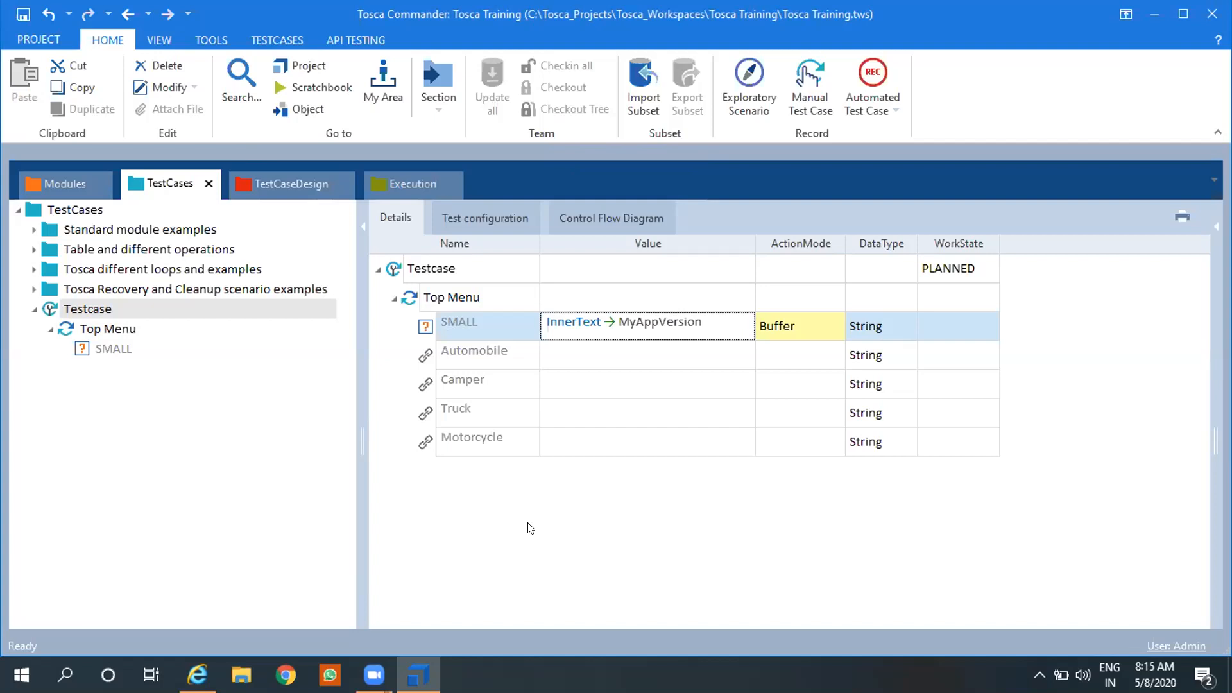
pyautogui.moveTo(533, 242); pyautogui.dragTo(561, 243)
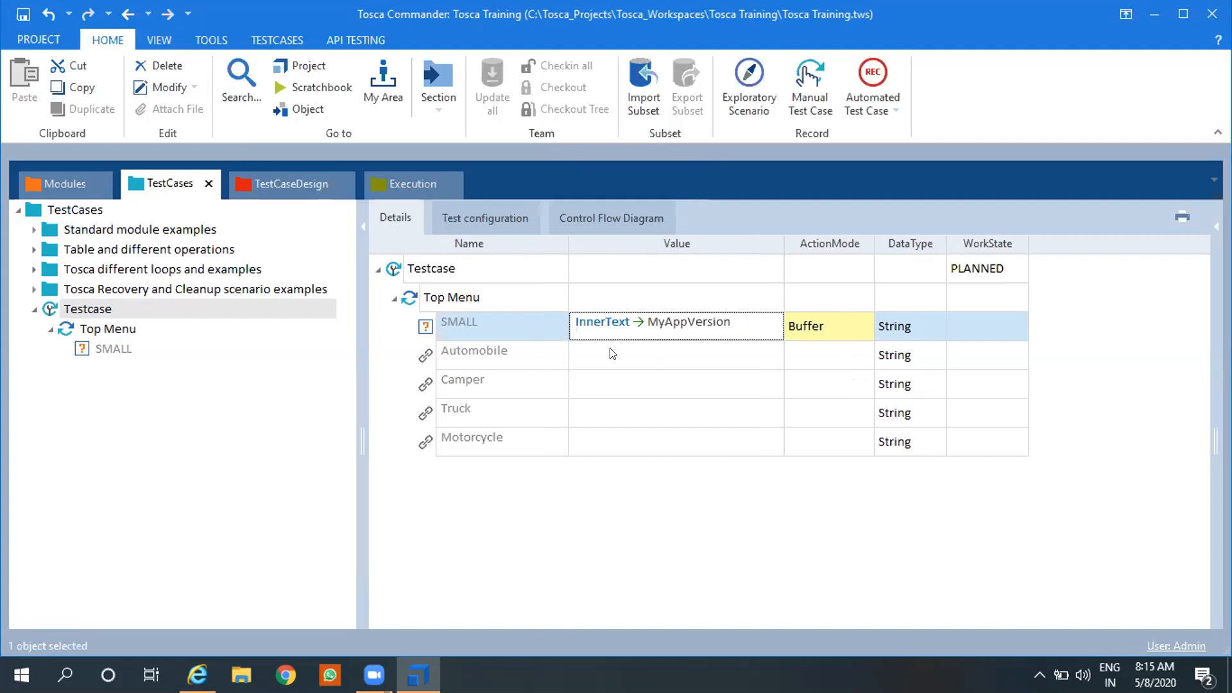